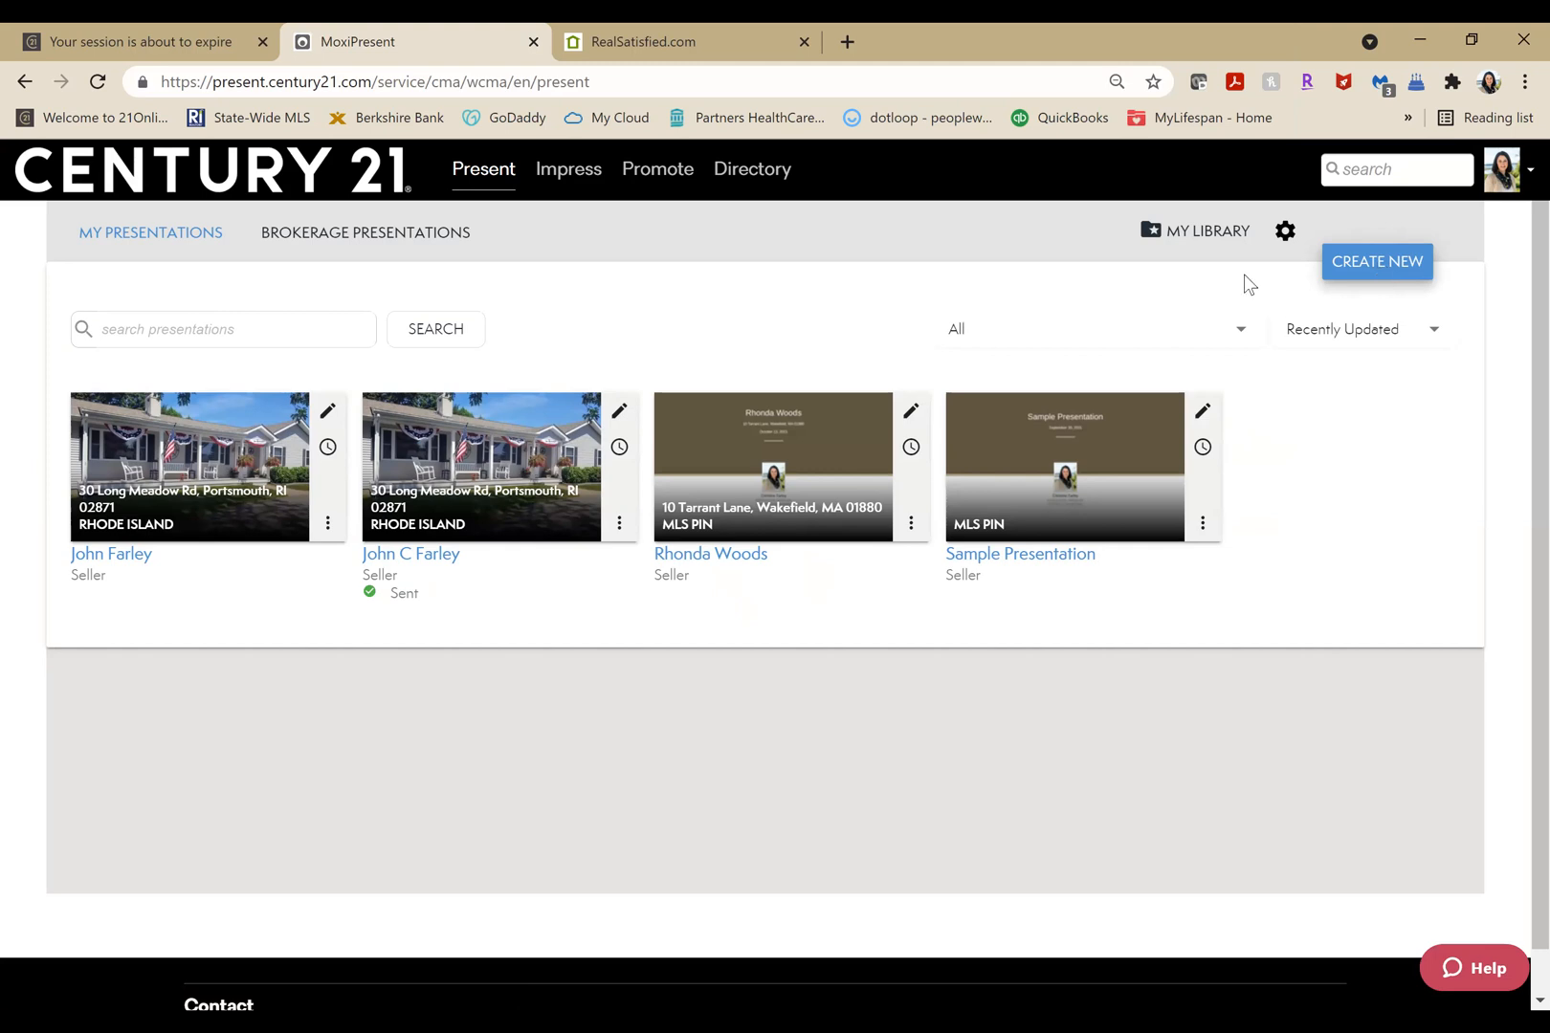
Open My Library to show the saved custom presentation pages.
click(1182, 233)
click(1182, 232)
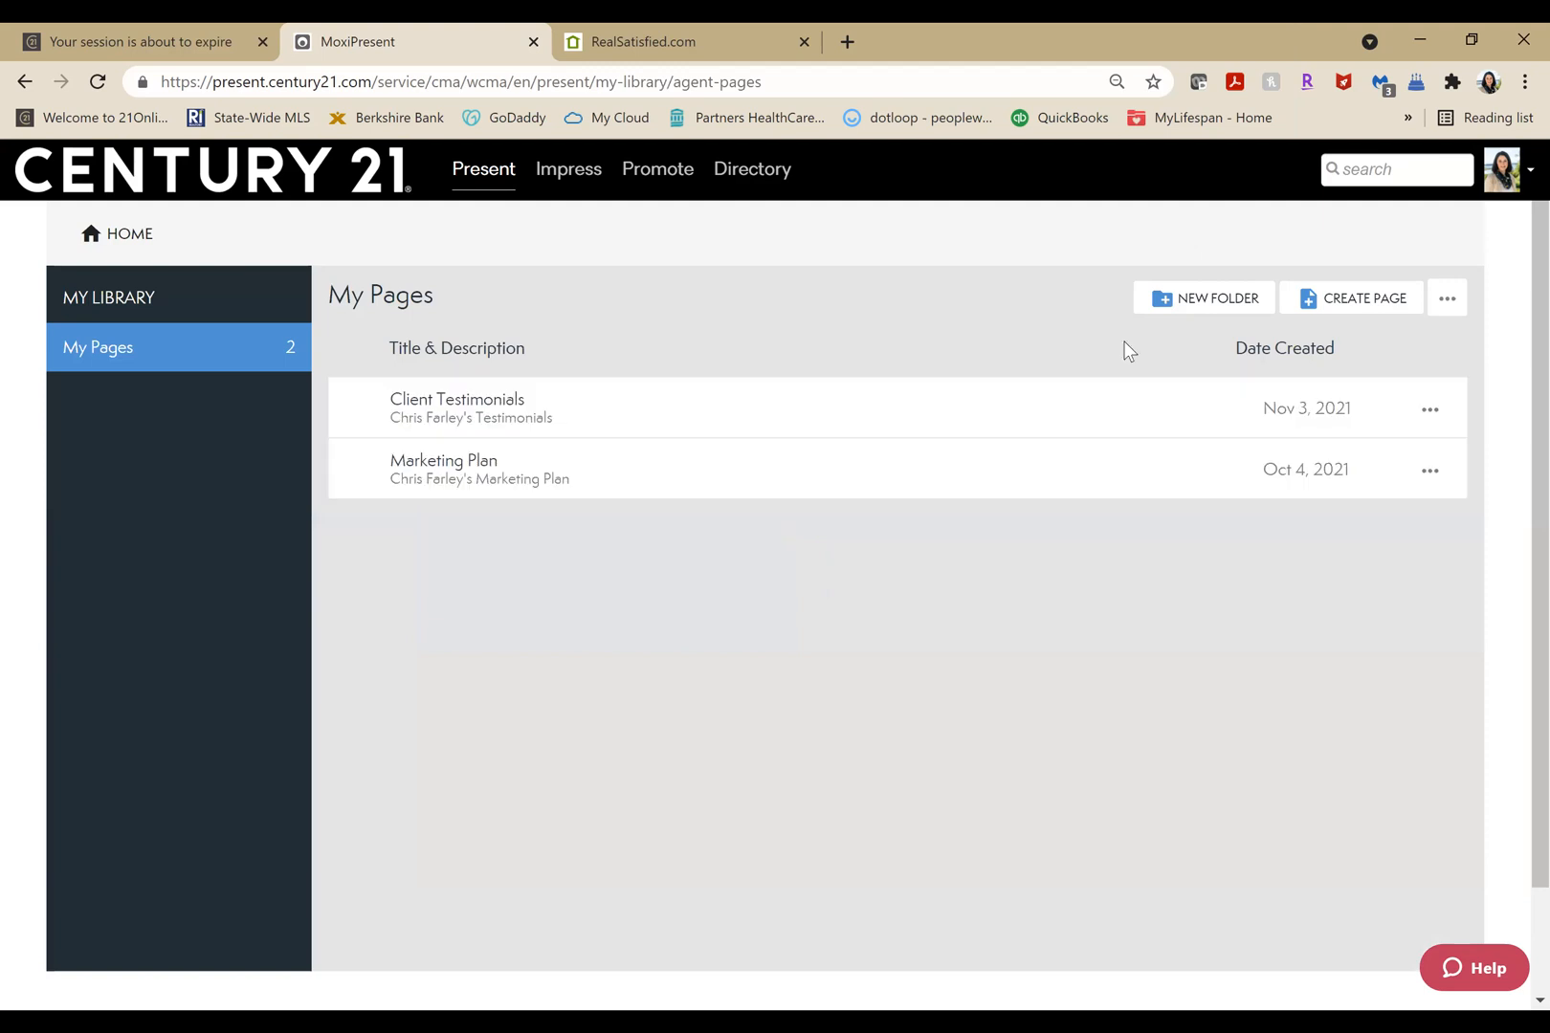
click(1361, 308)
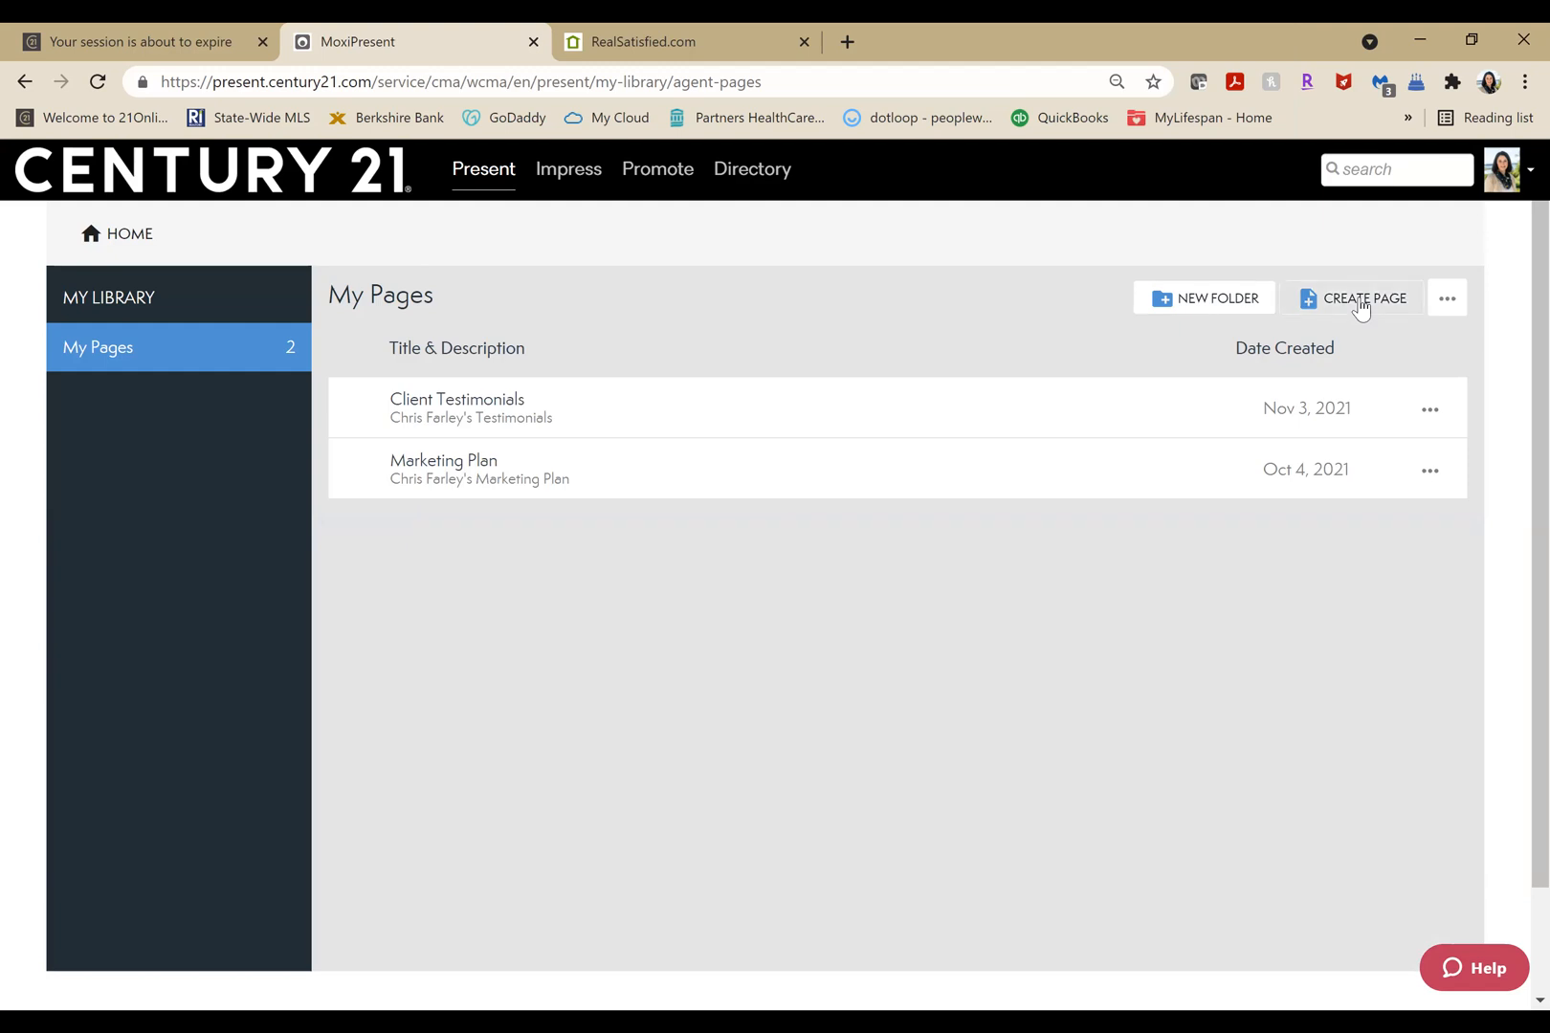
click(1361, 308)
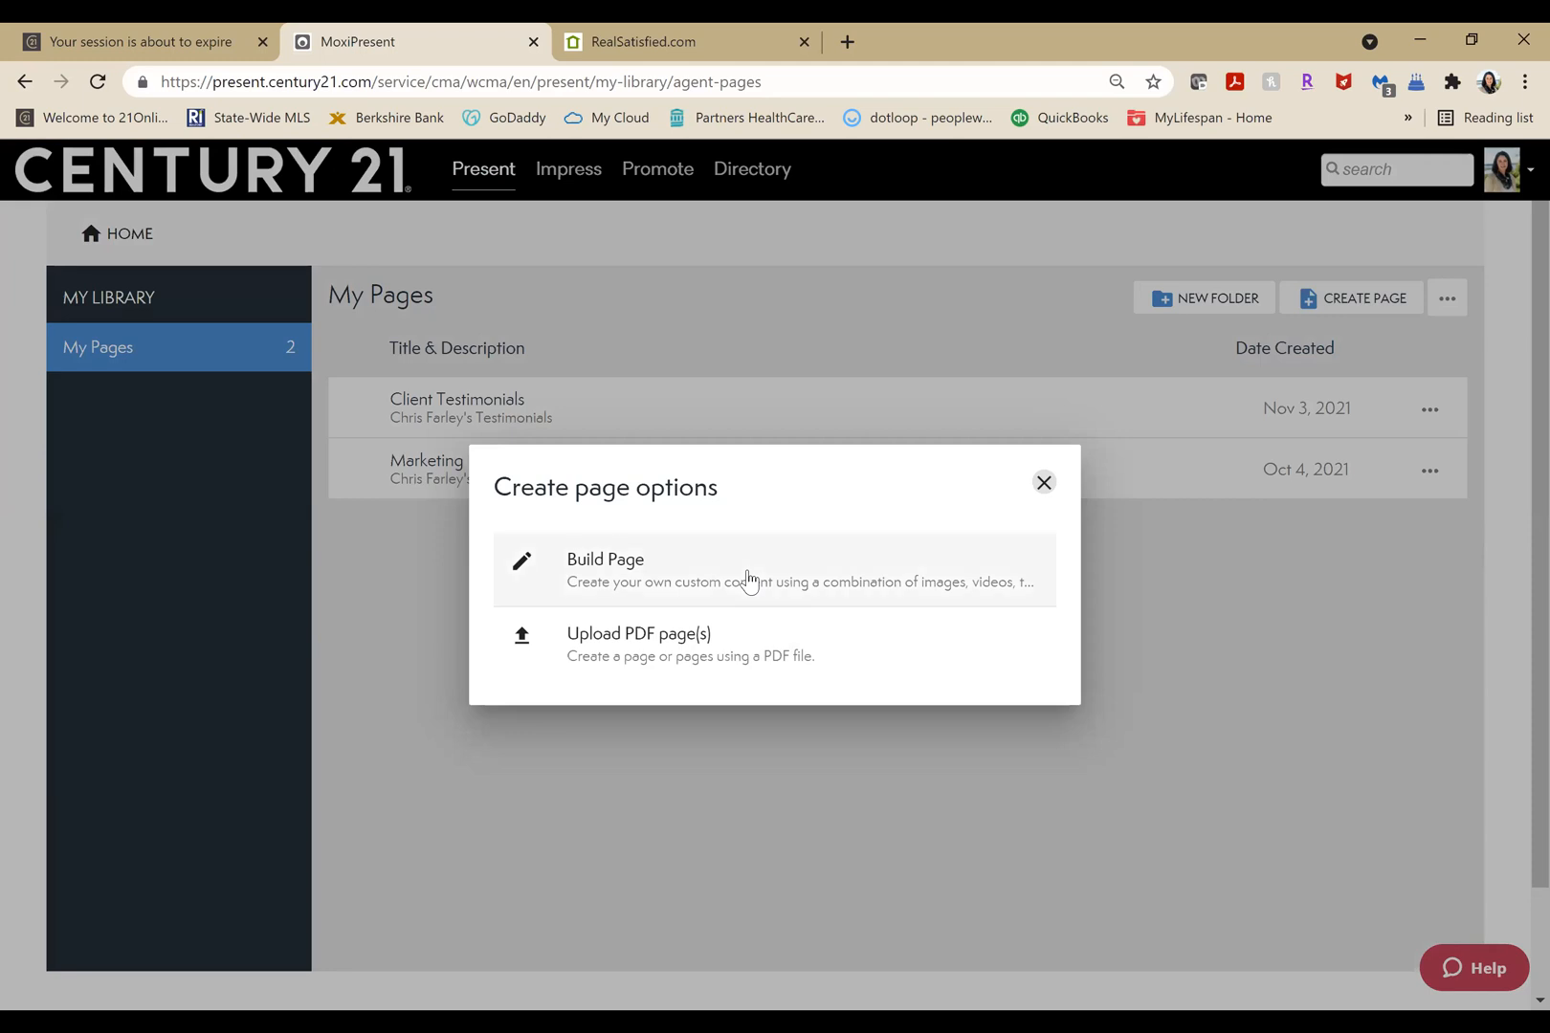
click(749, 580)
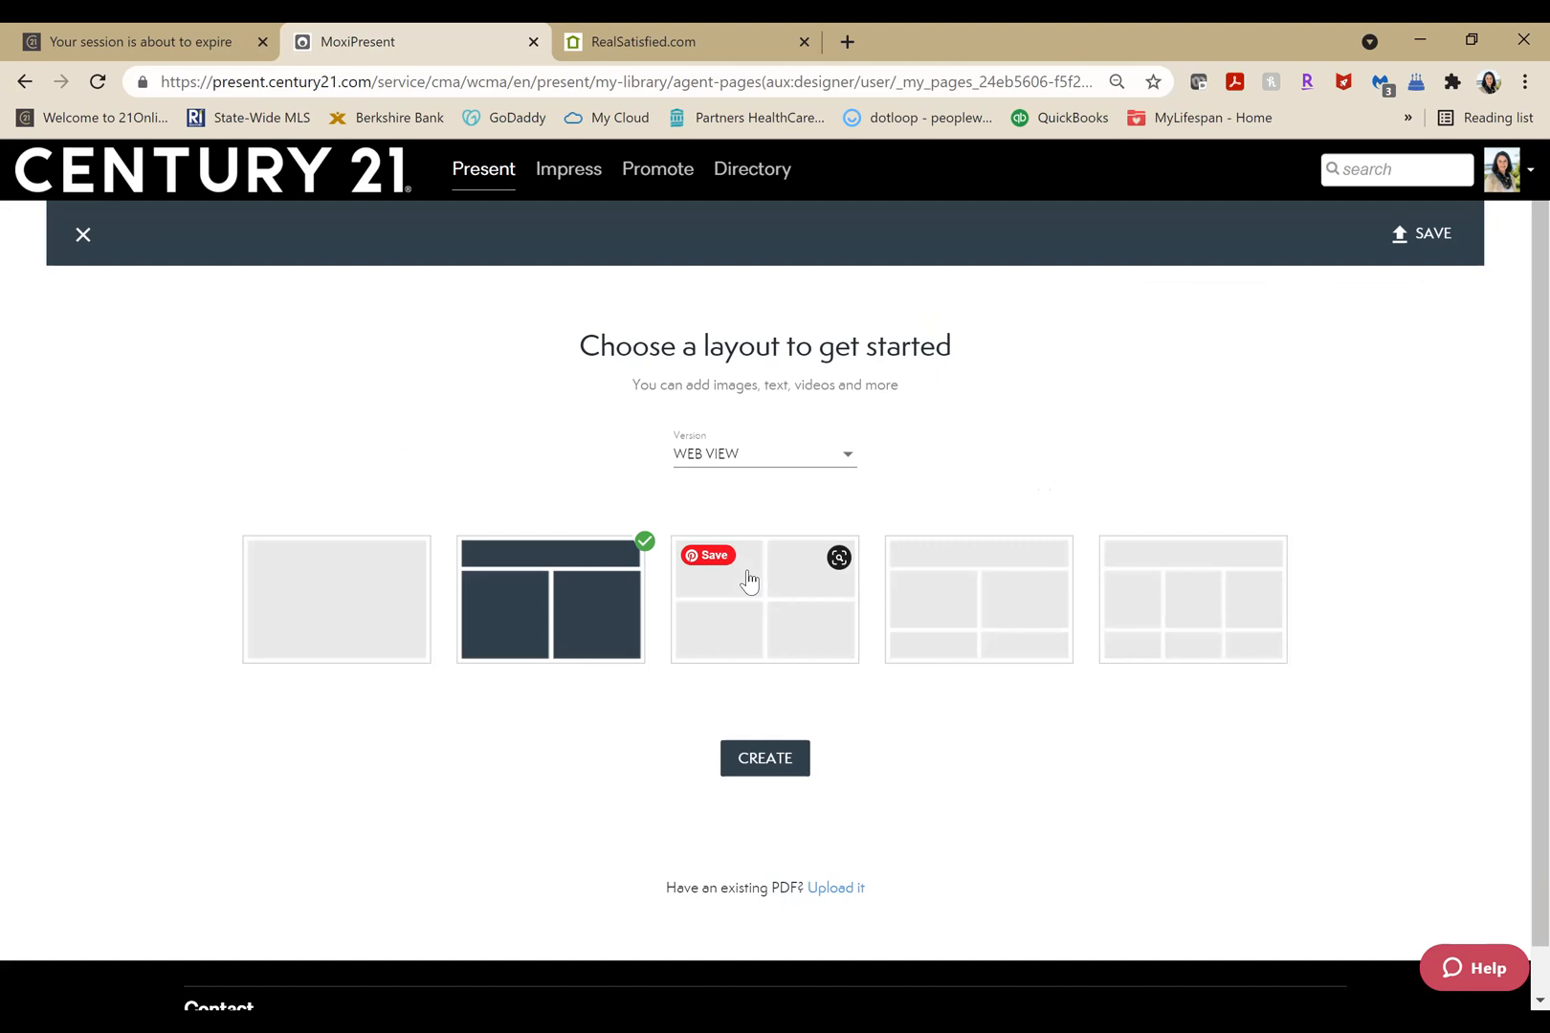
click(787, 759)
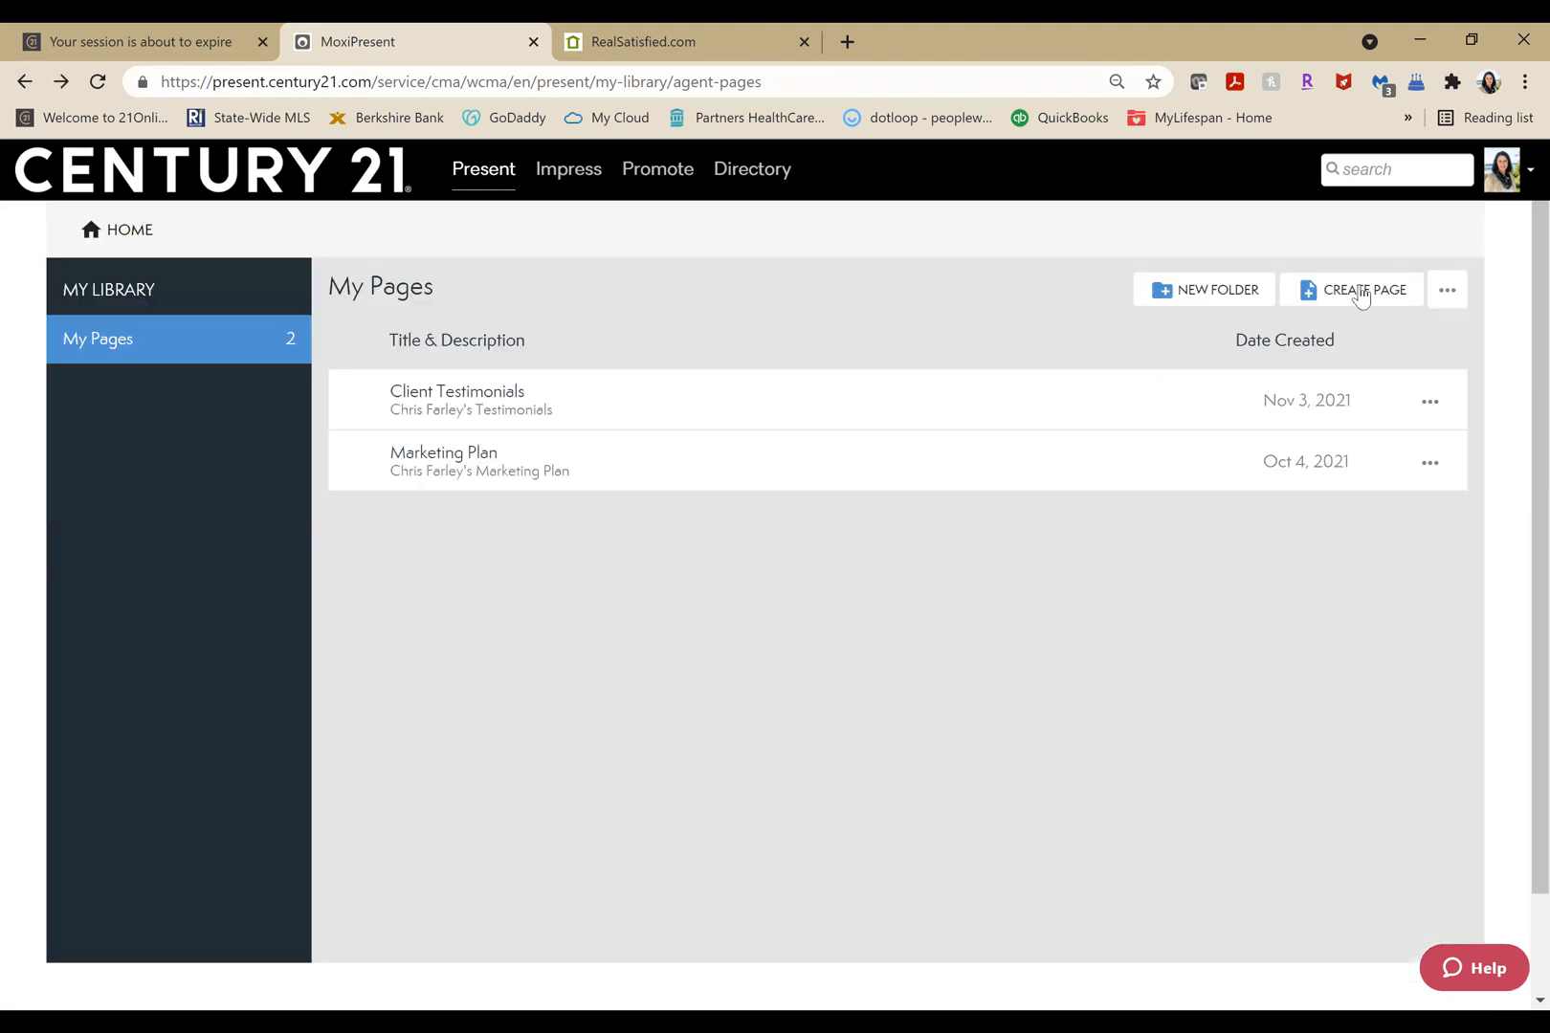
Build a new web-view page using the layout with a full-width row above two columns.
click(1361, 296)
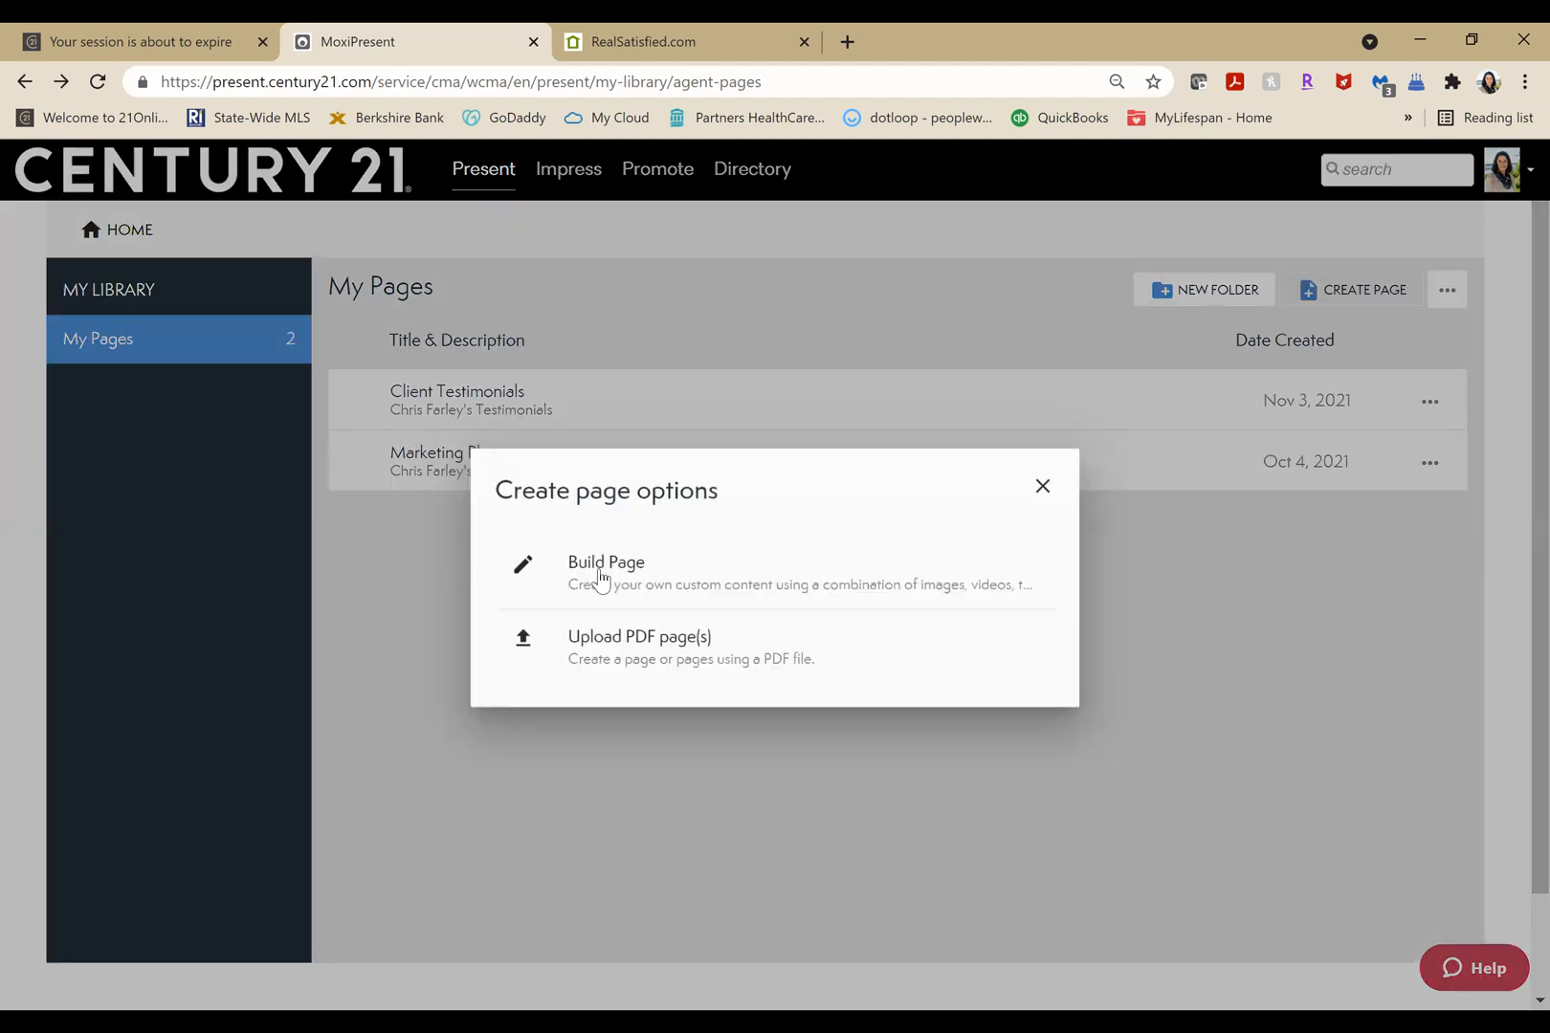
click(601, 574)
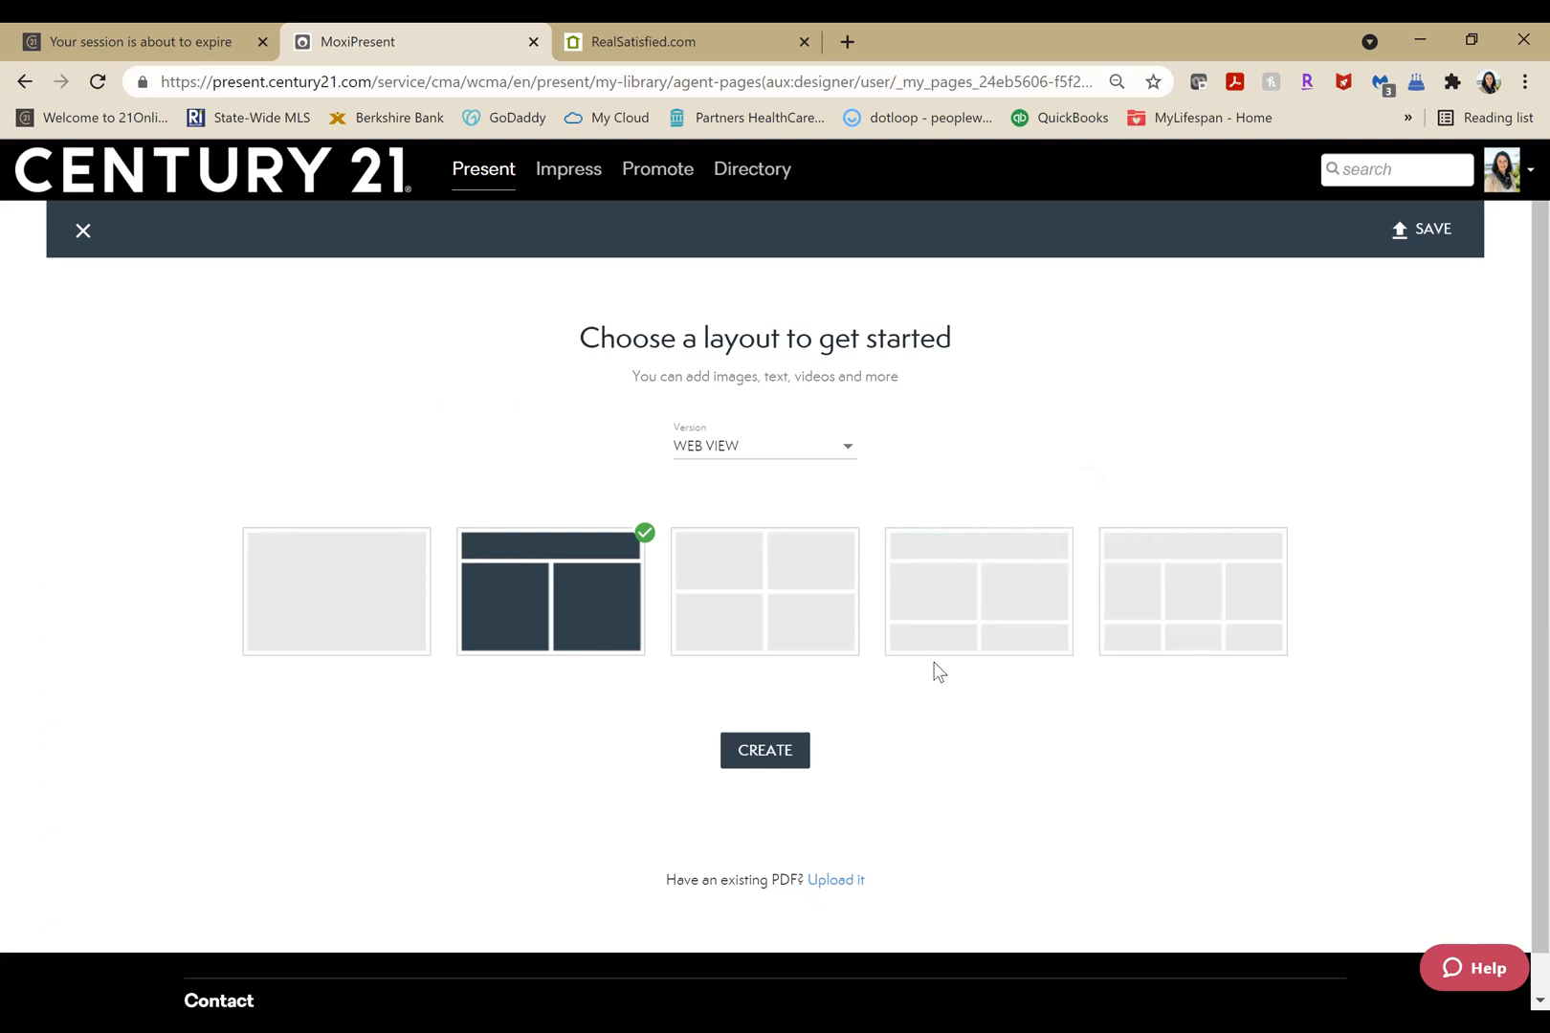
click(765, 758)
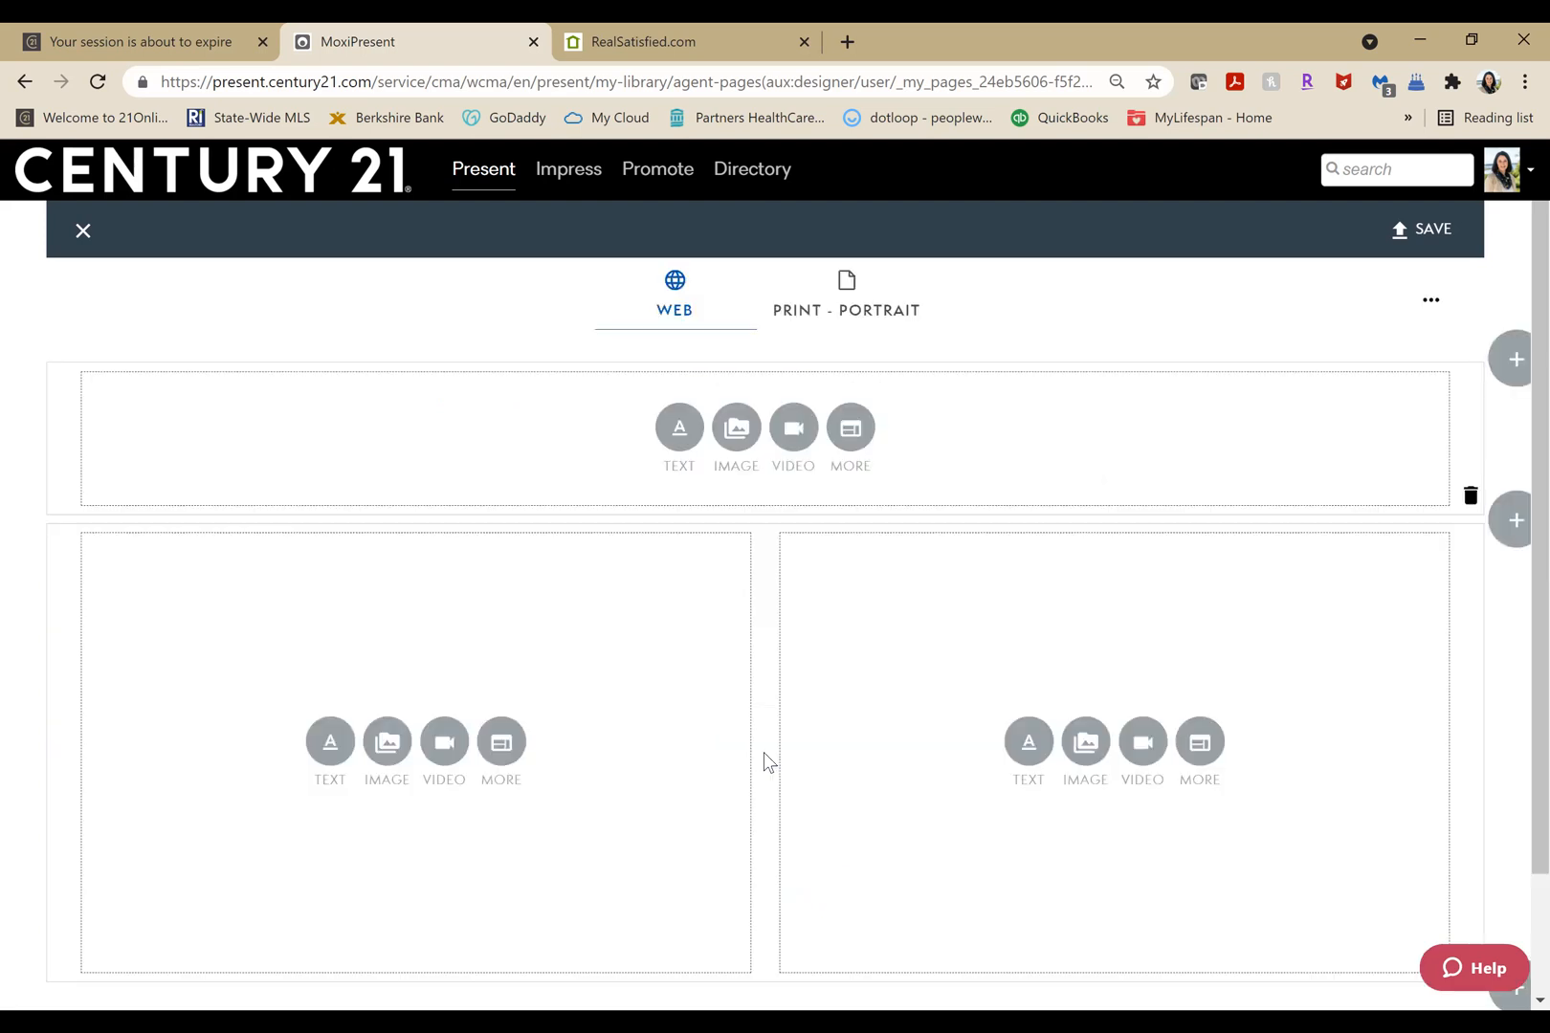
Add a text block to the full-width top row, centre it and apply a large heading format.
click(852, 430)
click(679, 435)
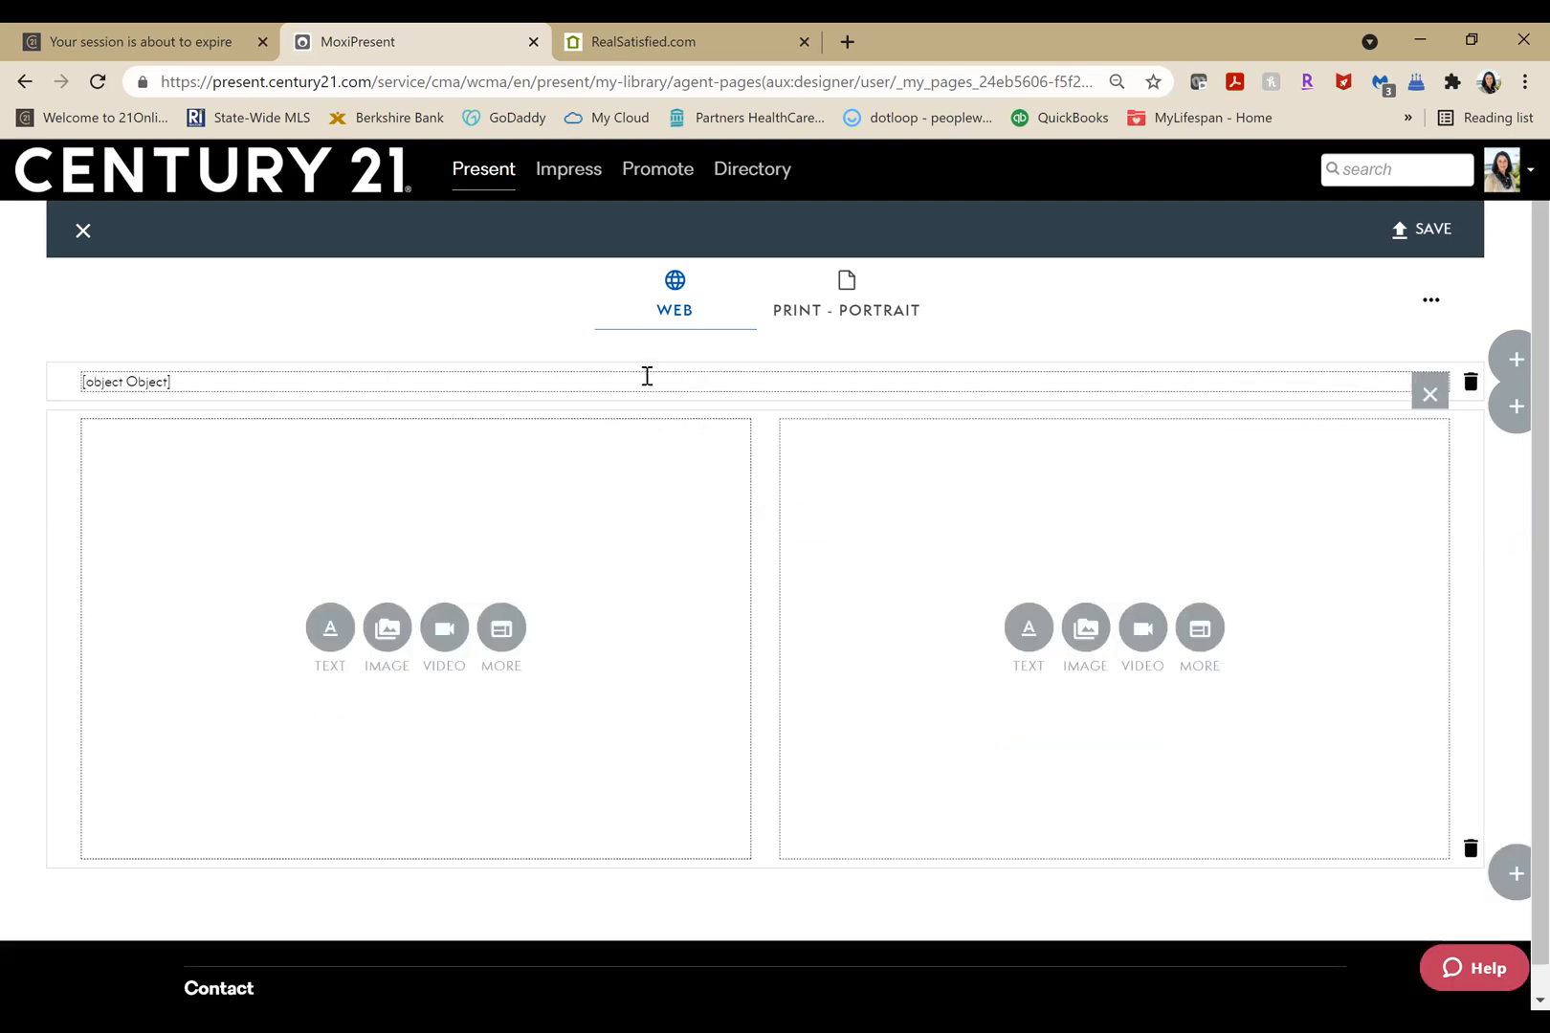
click(647, 376)
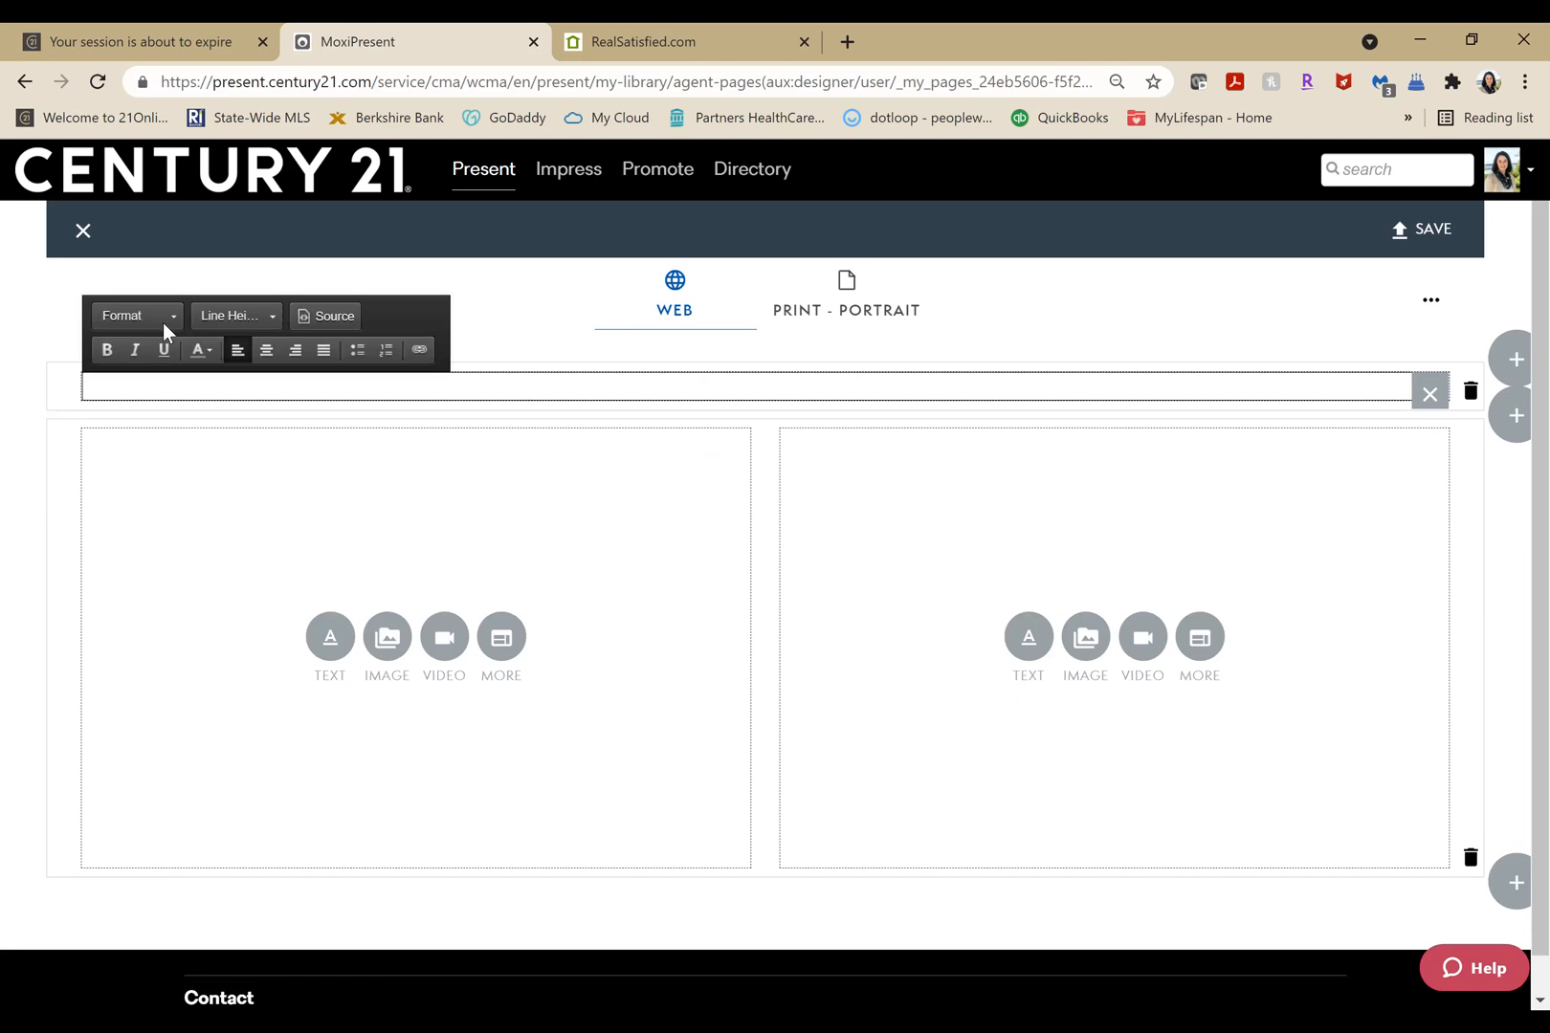
key(ctrl+e)
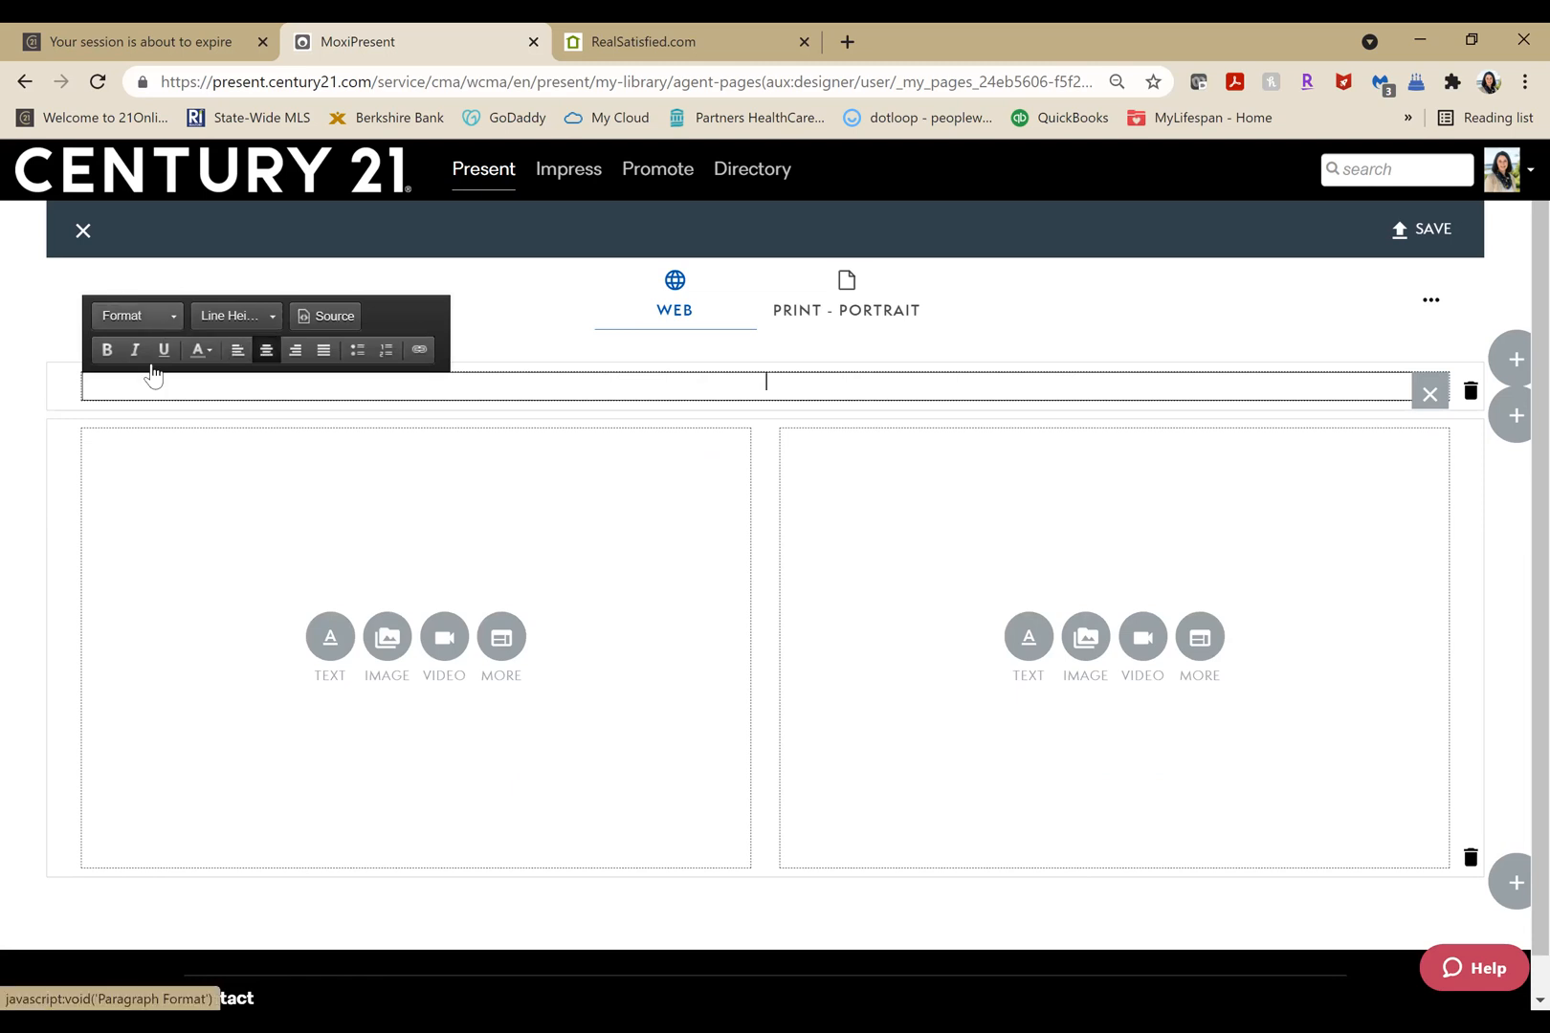
click(149, 450)
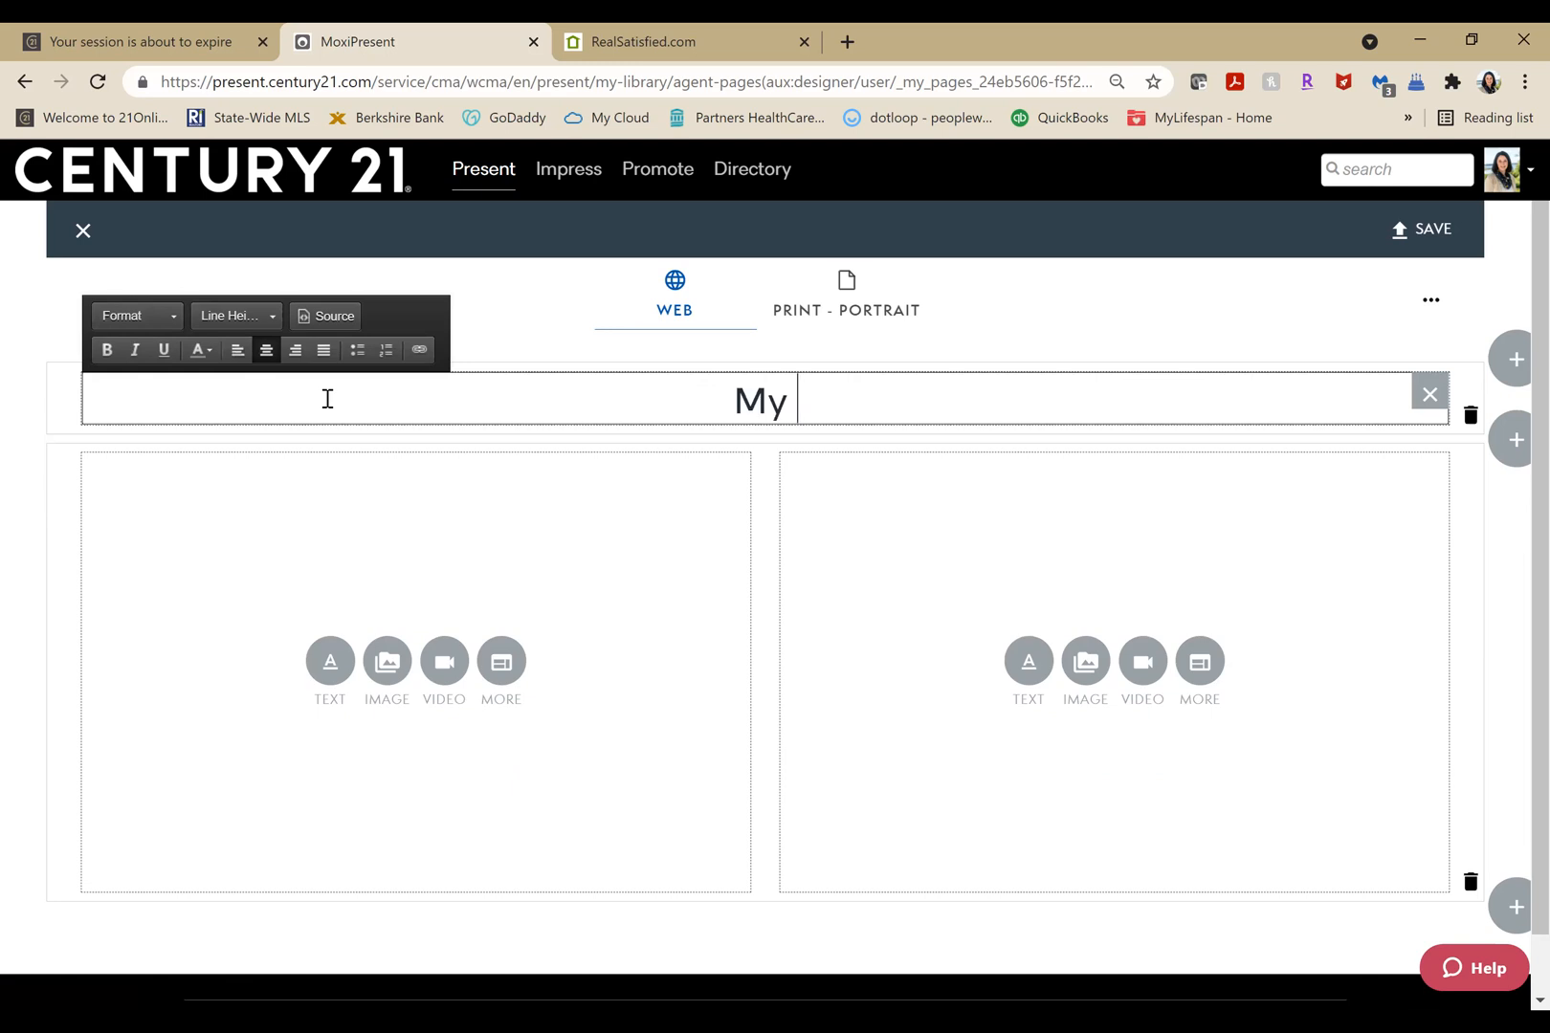
Enter "My Marketing Plan" as the page title and leave its text colour as it is.
text(Marketing )
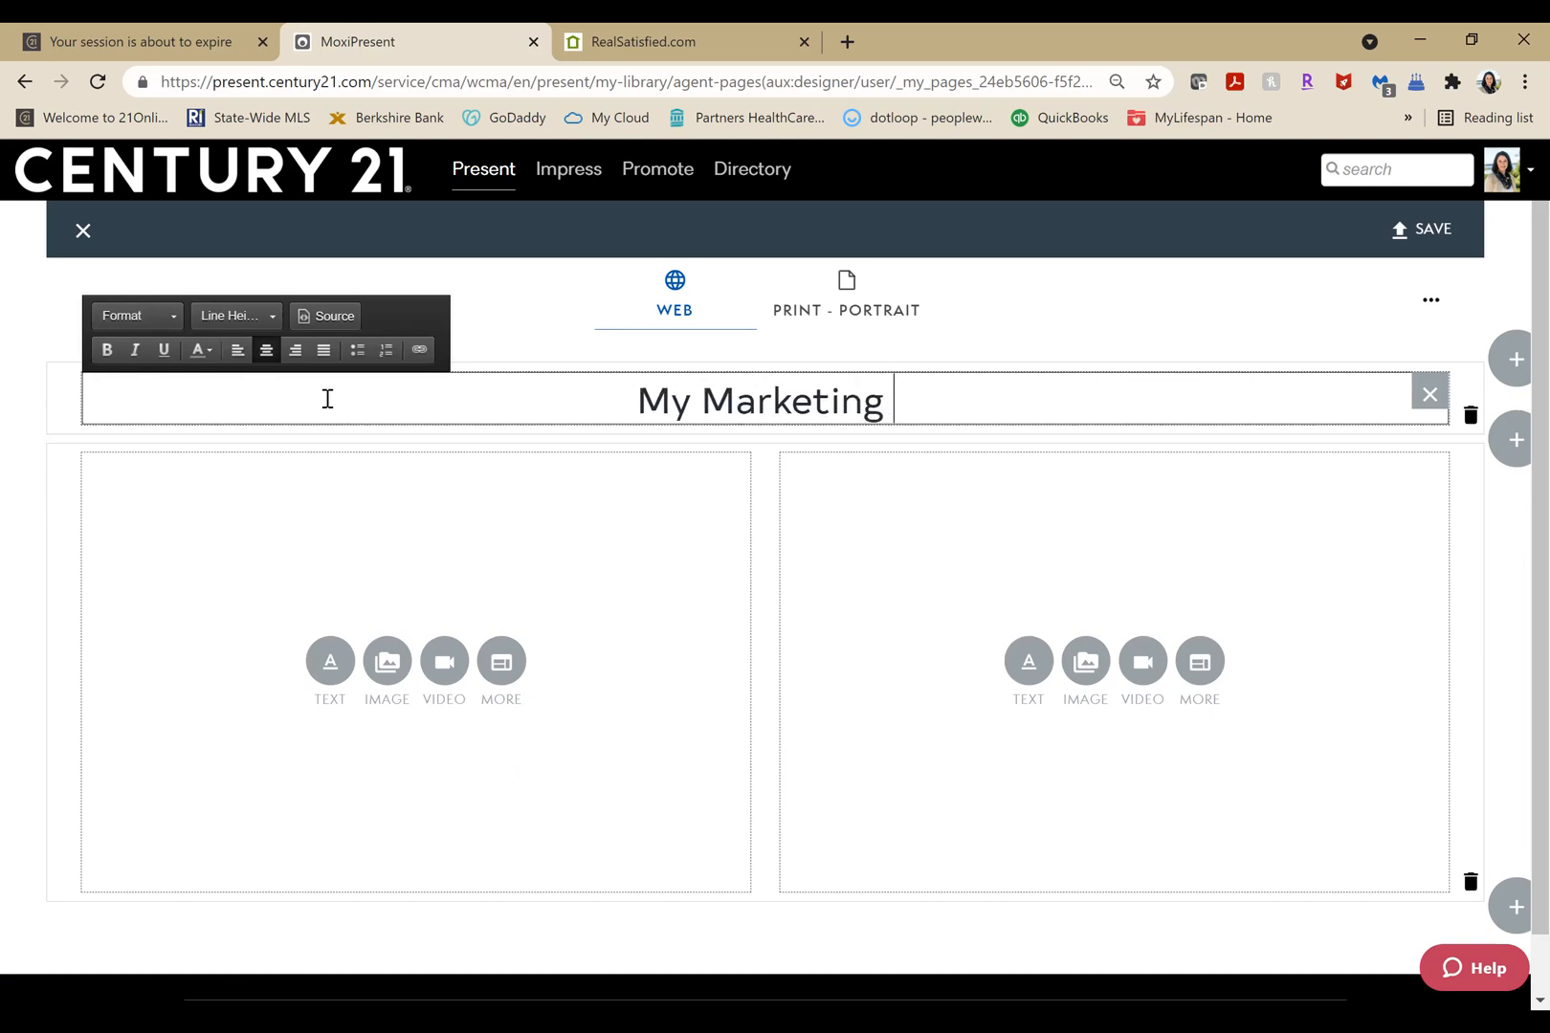
text(Pa)
key(BackSpace)
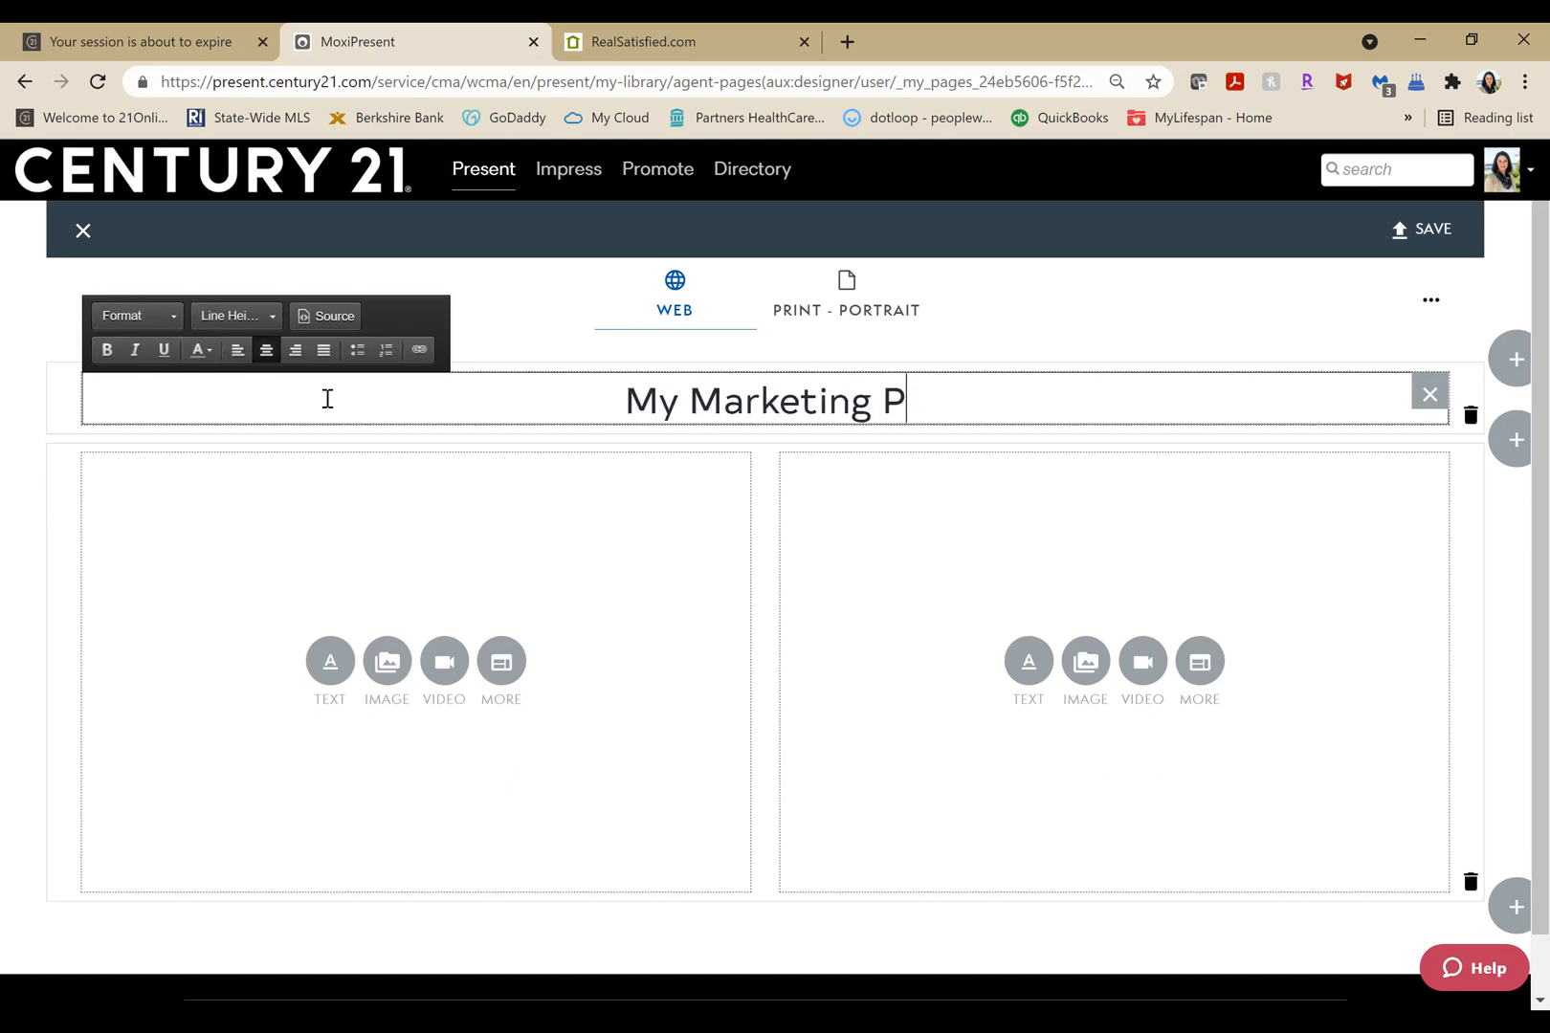
text(ln)
key(BackSpace)
text(an)
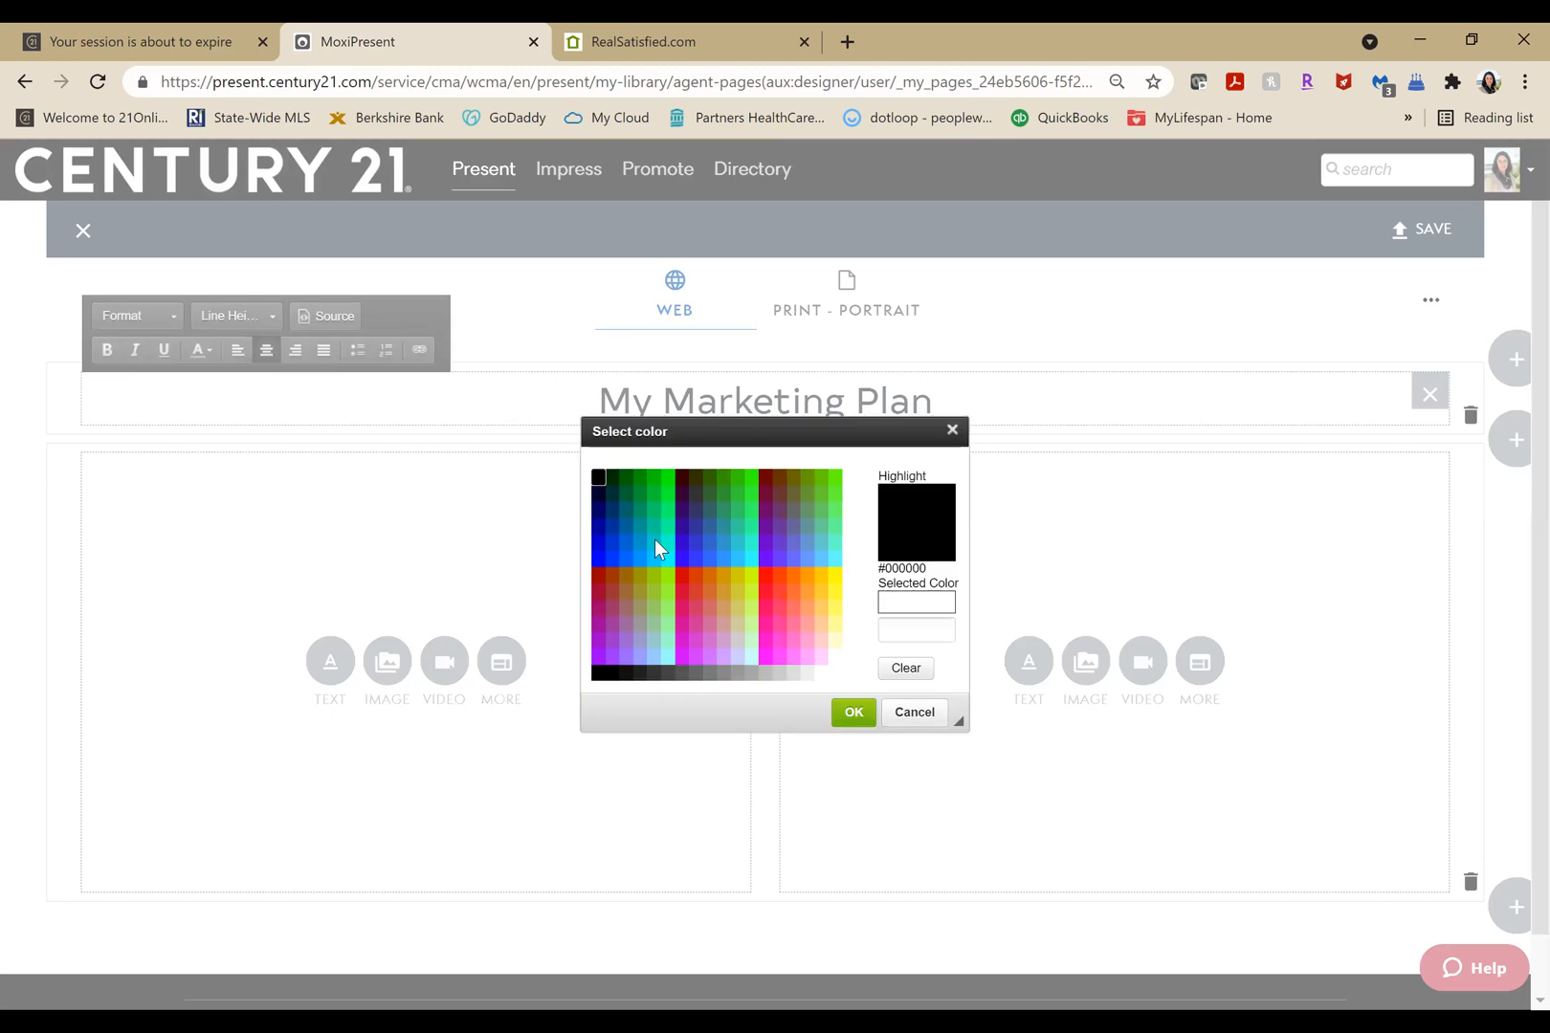
click(952, 431)
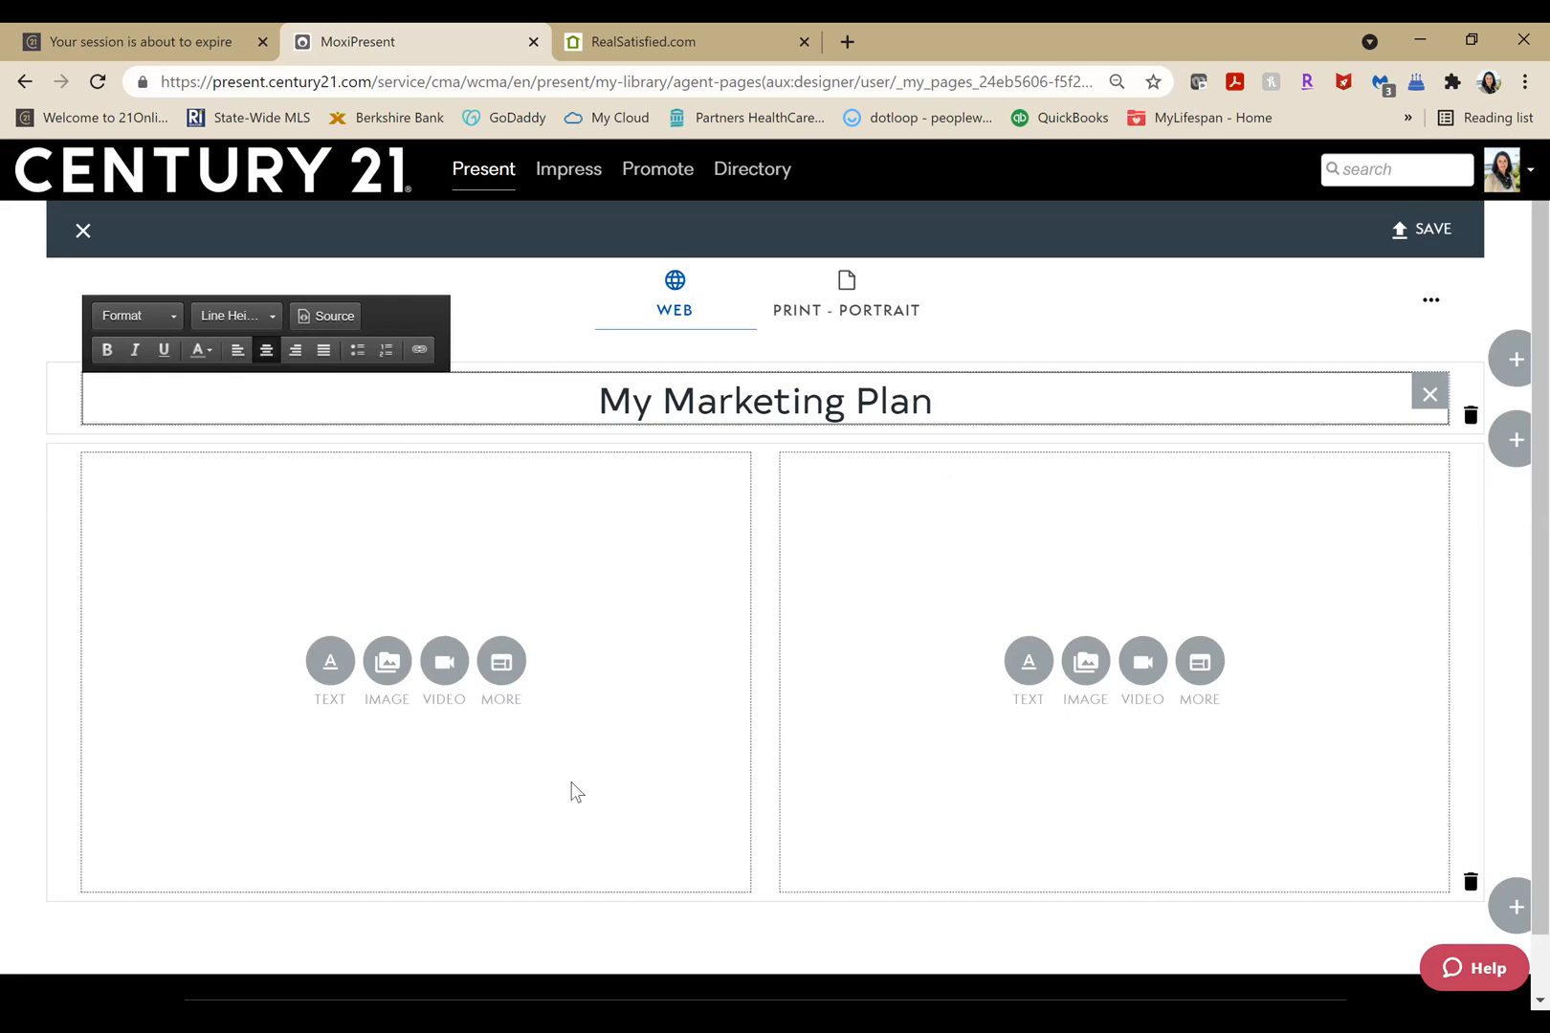
Add a text block to the left column, then switch to Word and copy the entire content of Marketing Plan.doc.
click(323, 666)
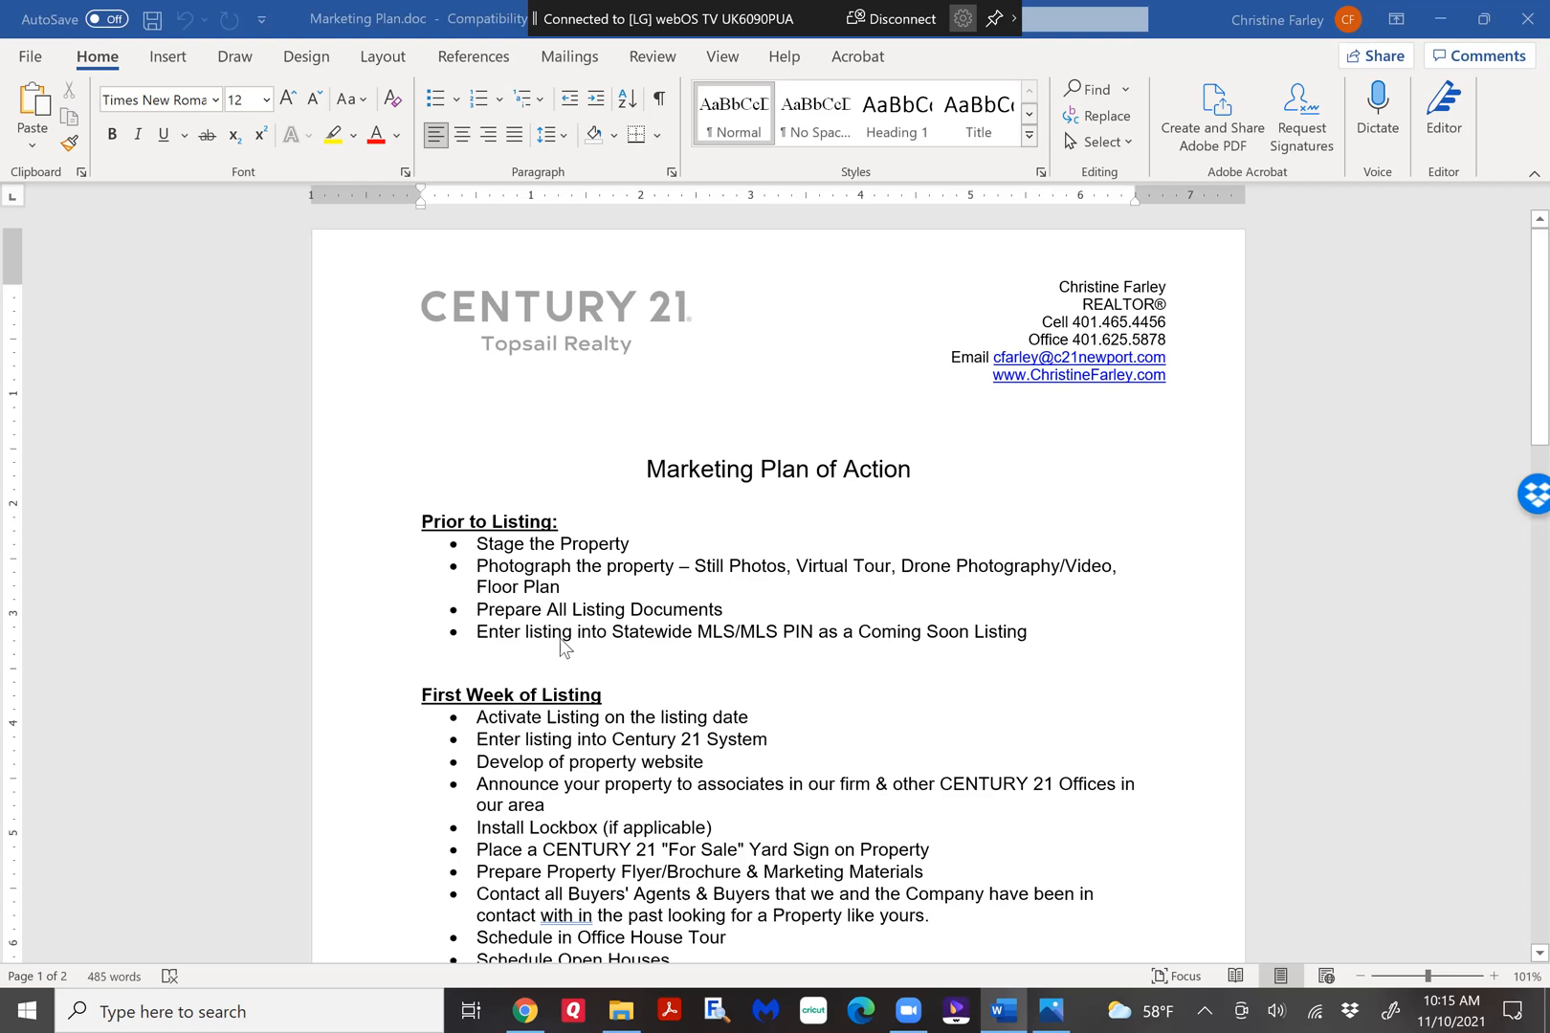
click(649, 465)
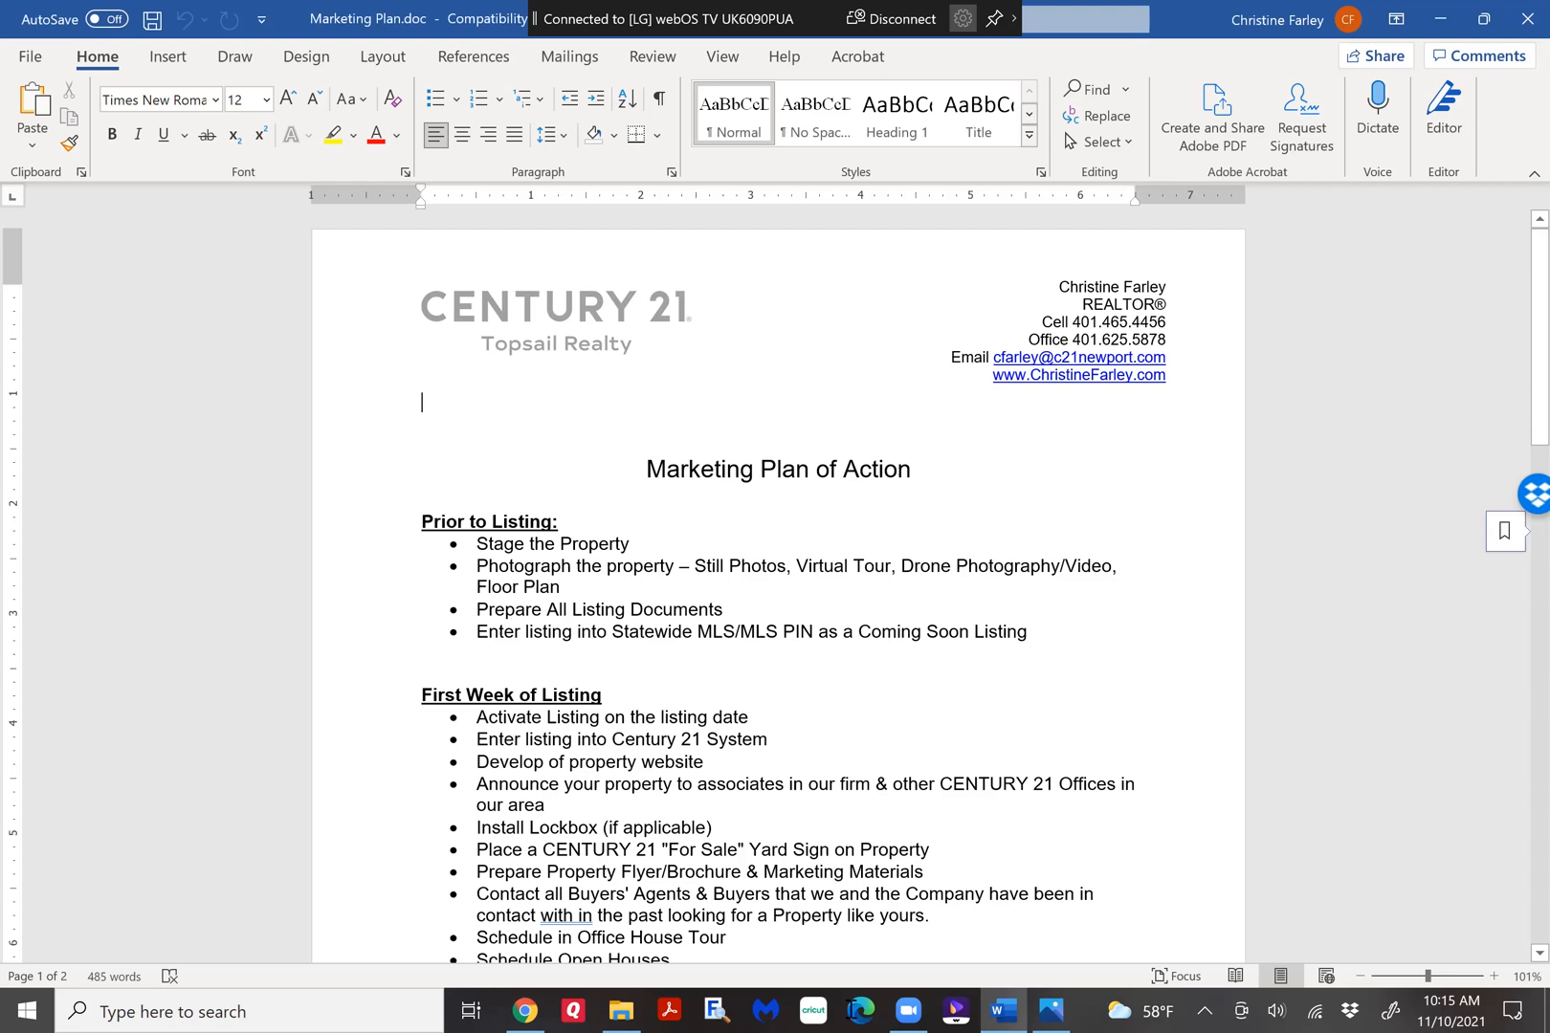
key(ctrl+a)
key(ctrl+c)
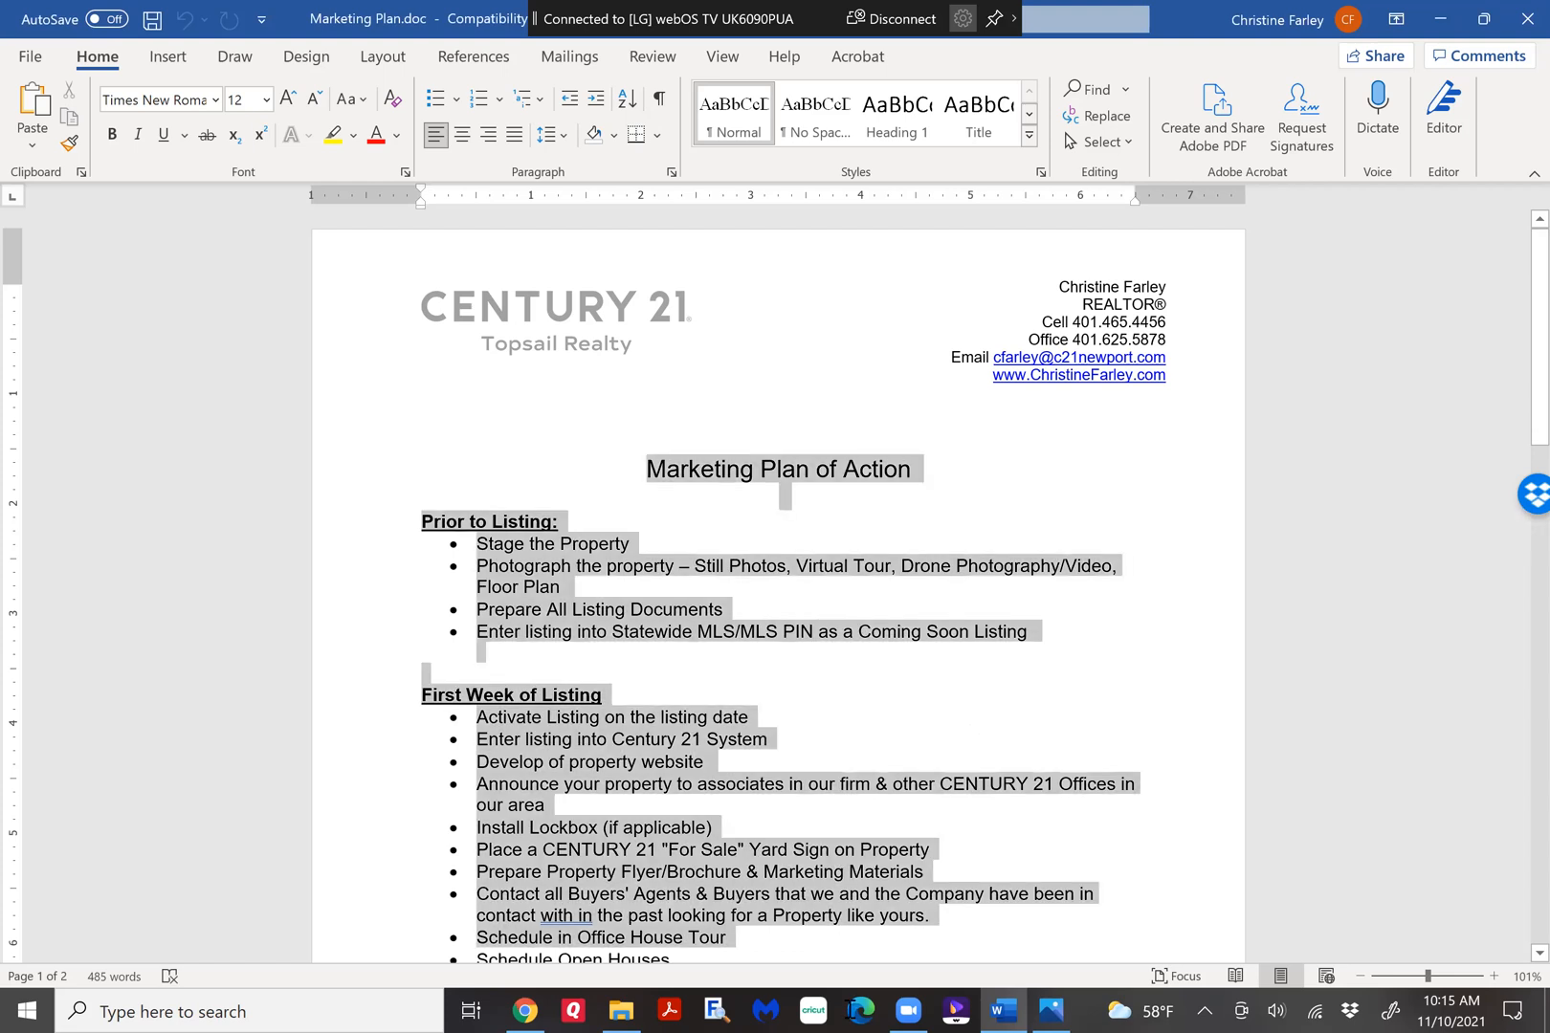
scroll(594, 319, down, 20)
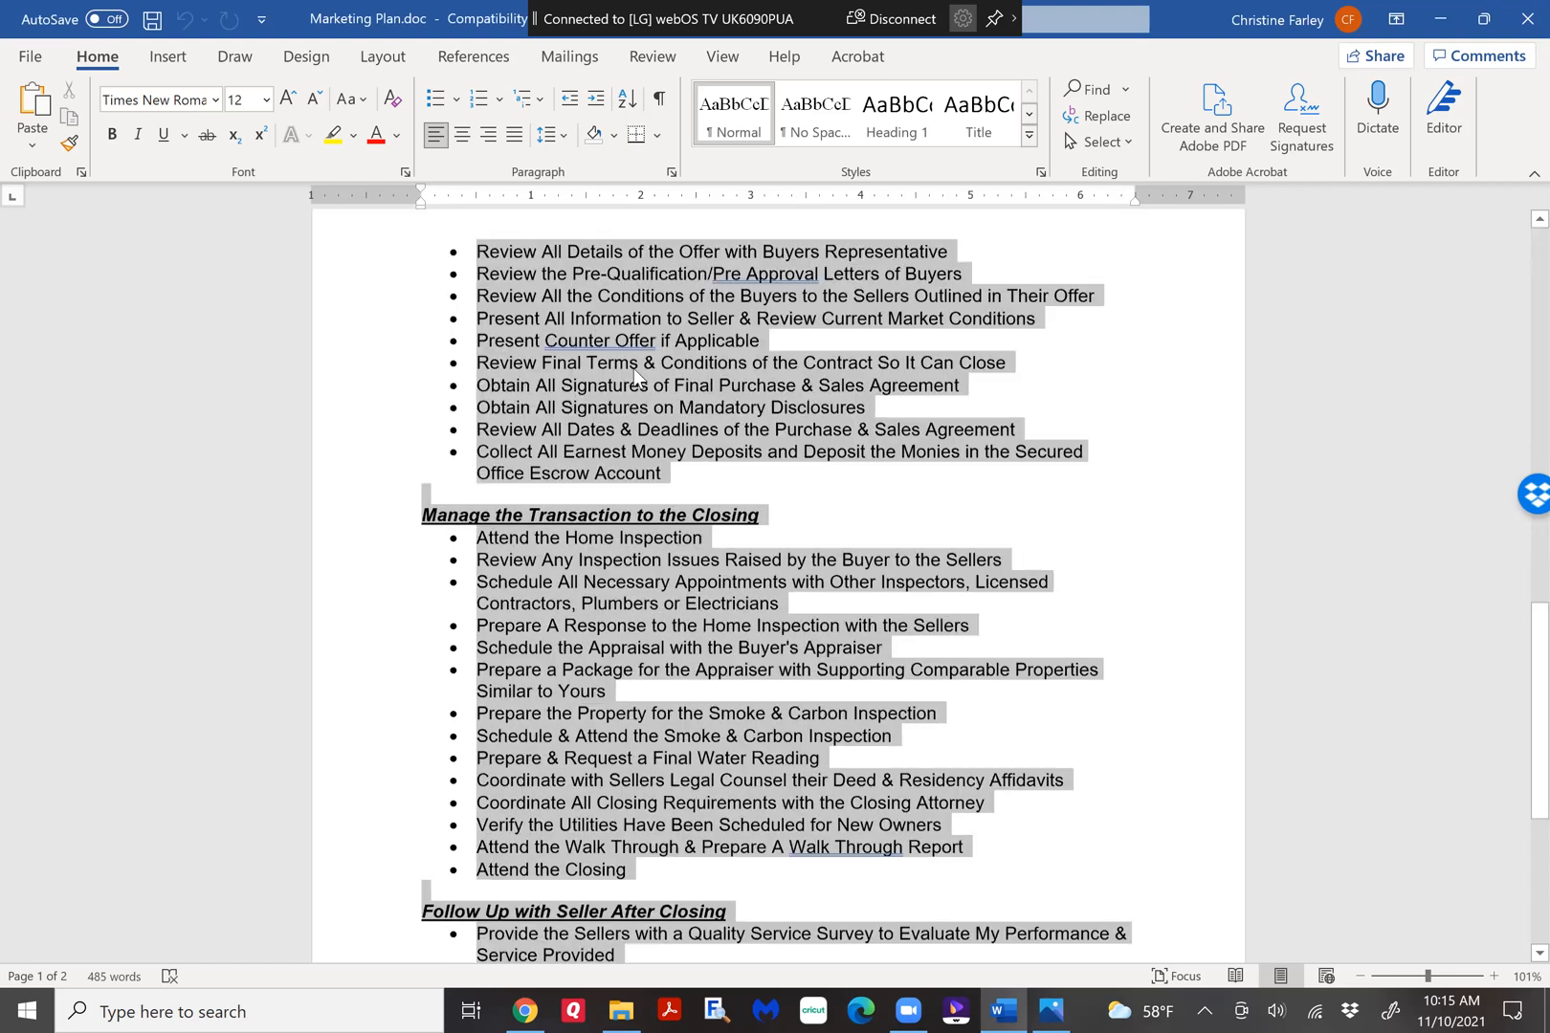
scroll(634, 368, down, 6)
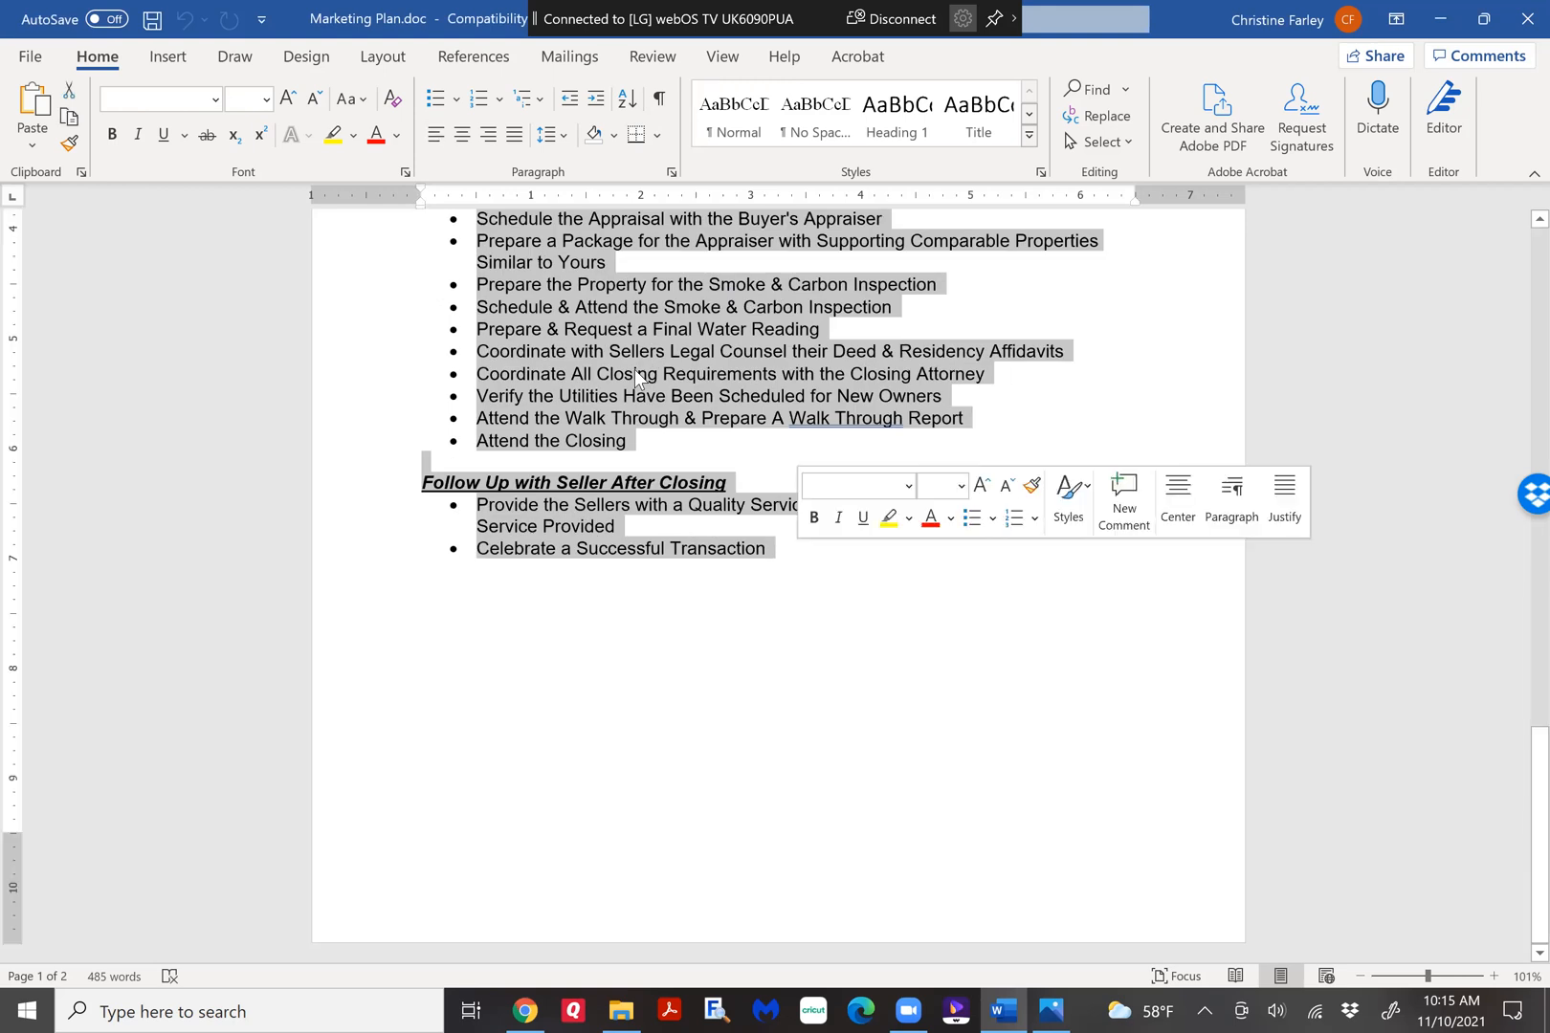
right_click(634, 369)
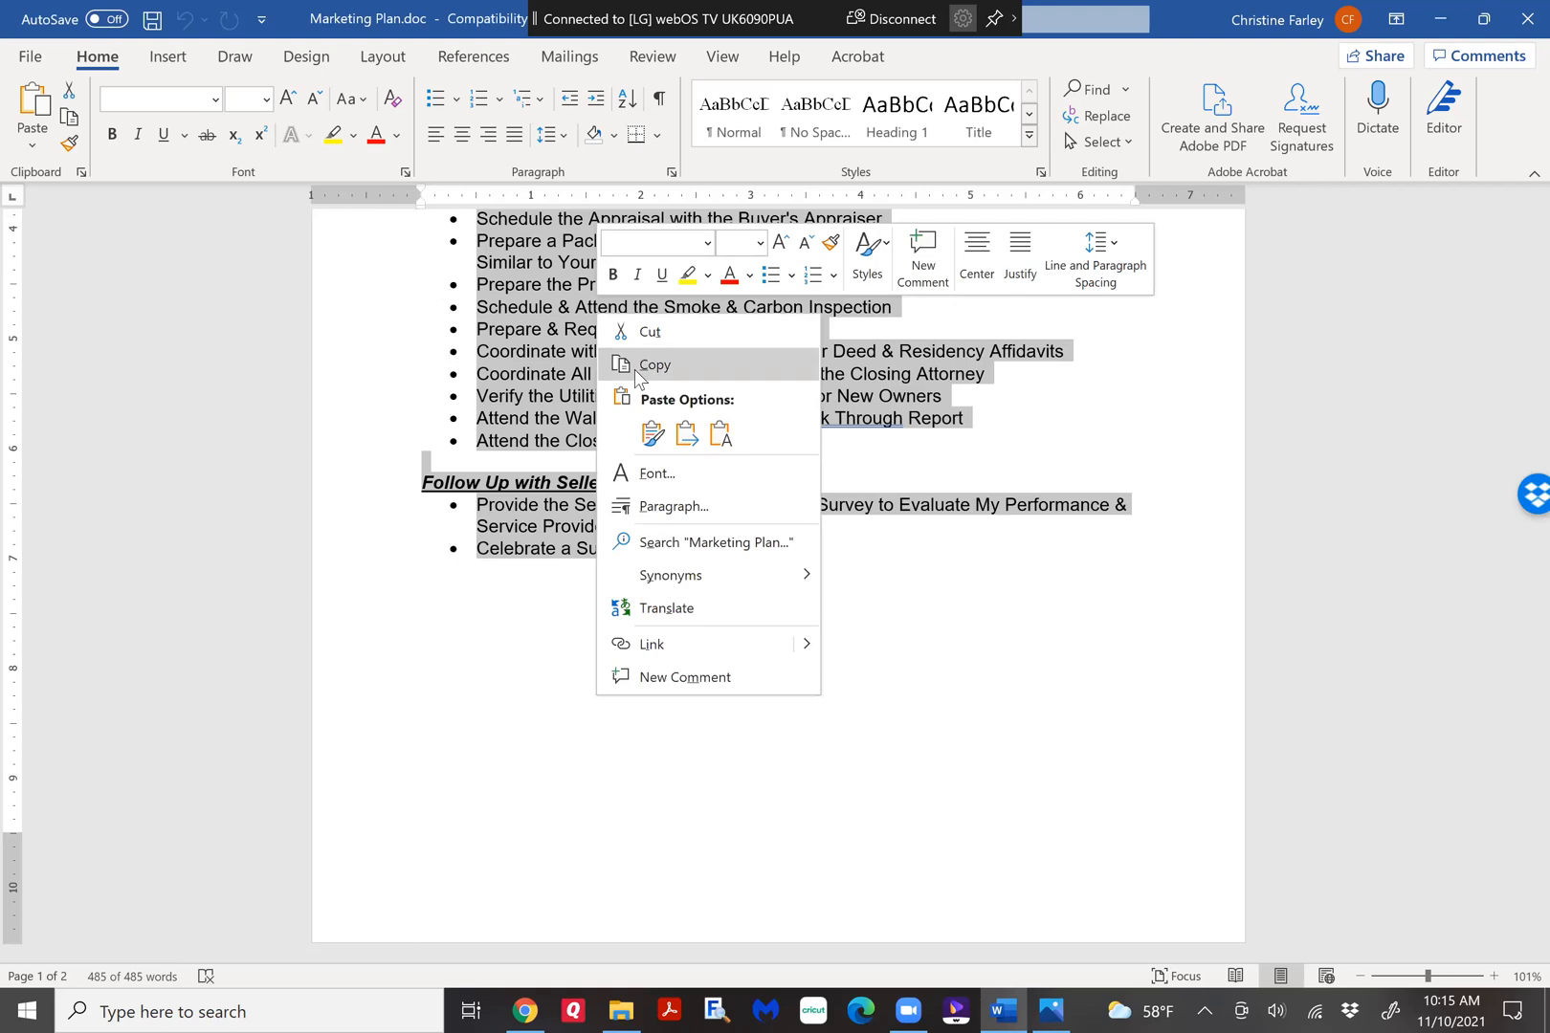
click(635, 369)
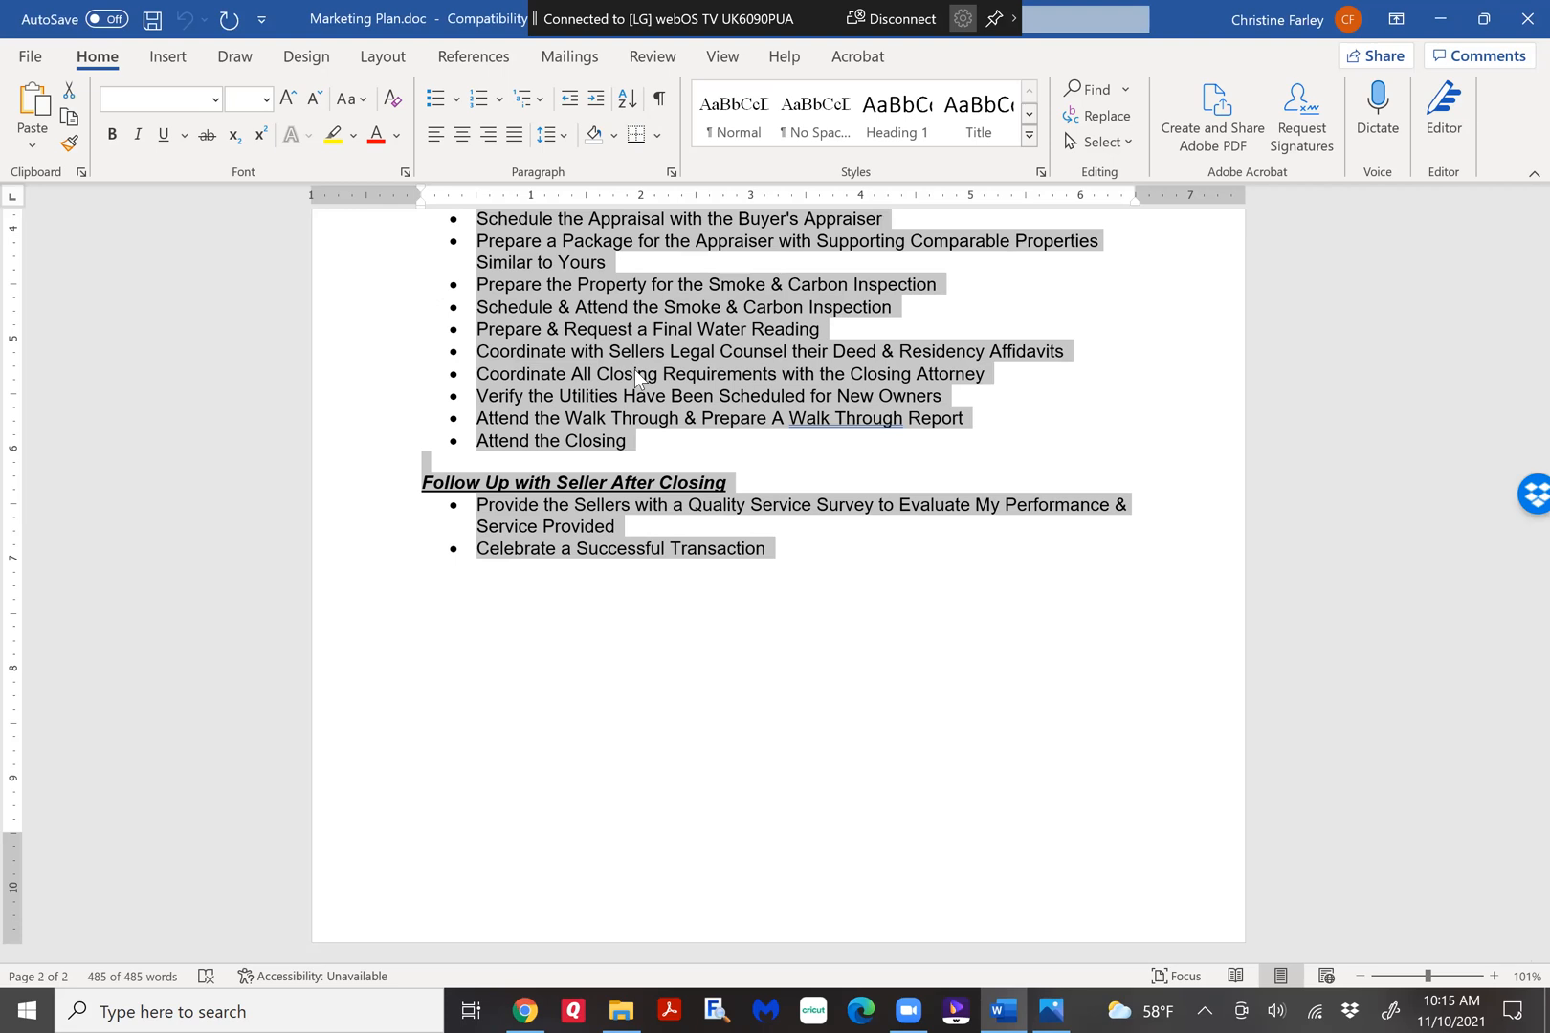
Switch back to MoxiPresent in Chrome and paste the copied marketing plan into the left column's text block.
click(523, 1010)
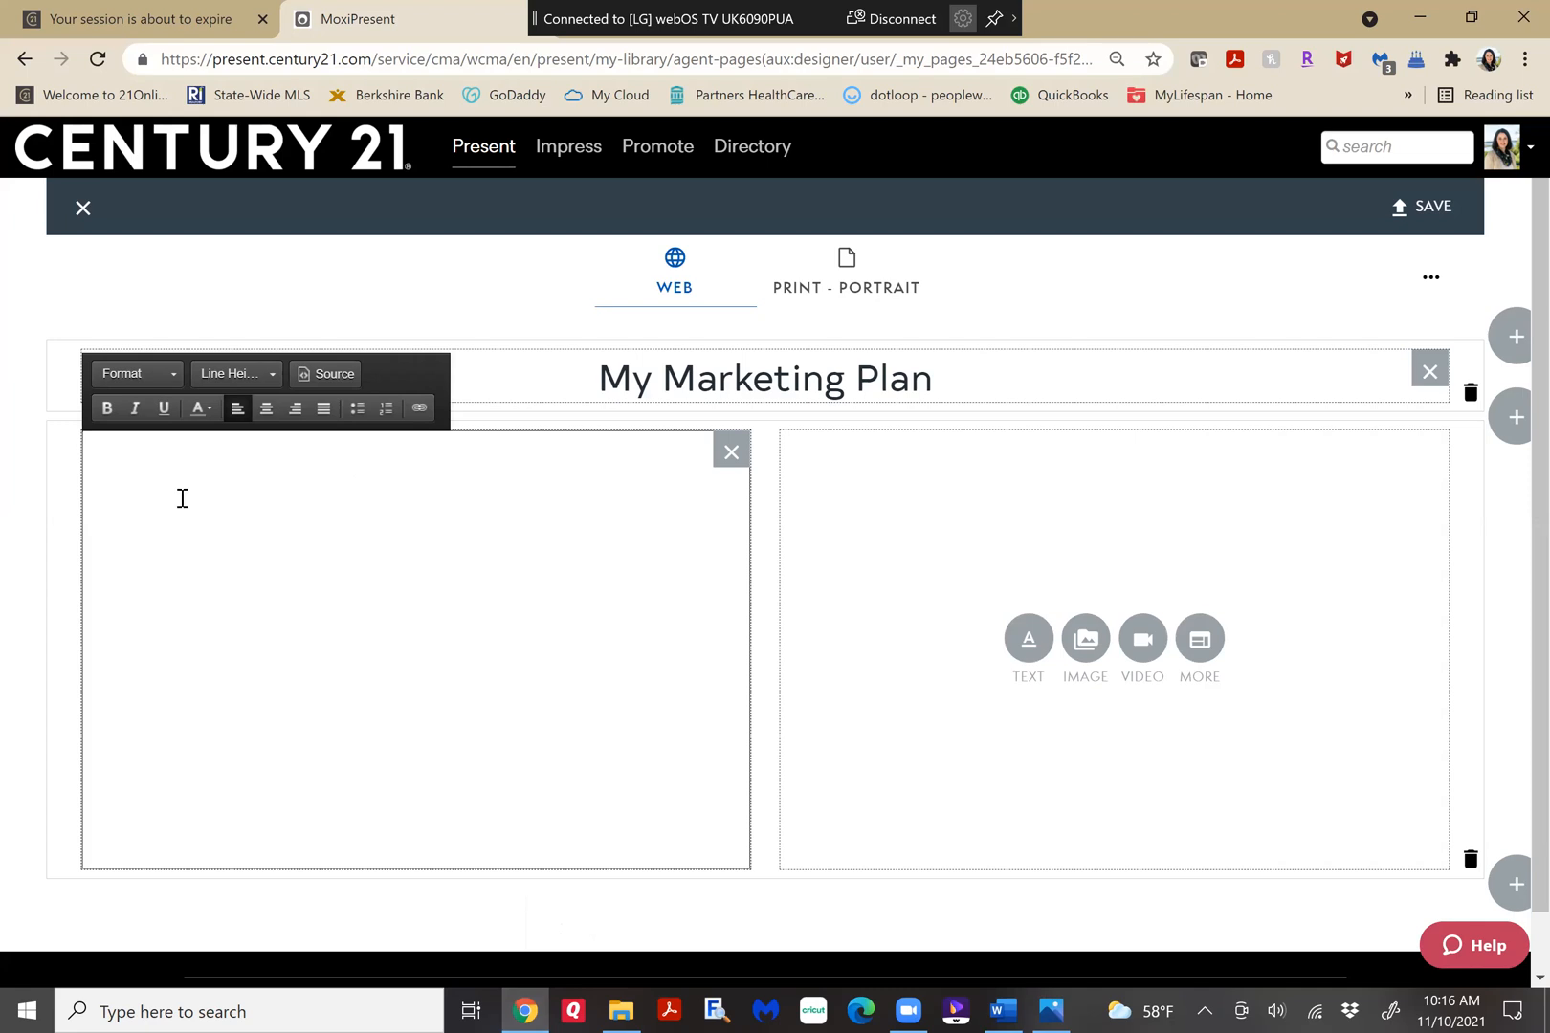
key(ctrl+v)
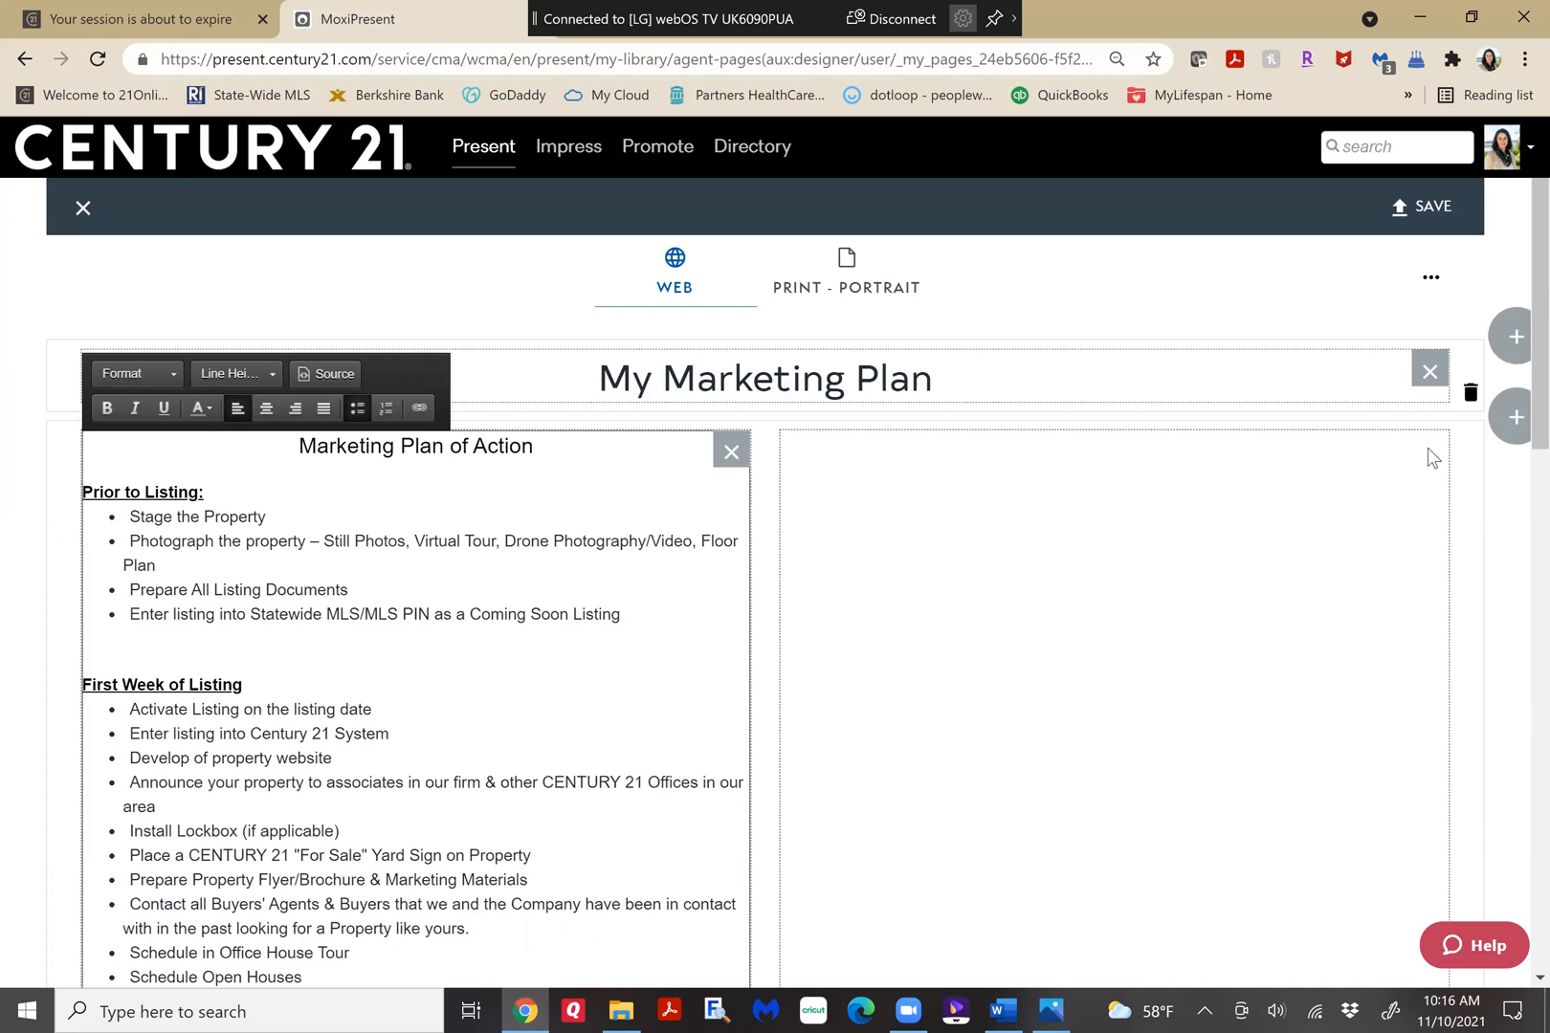
scroll(1425, 458, down, 1)
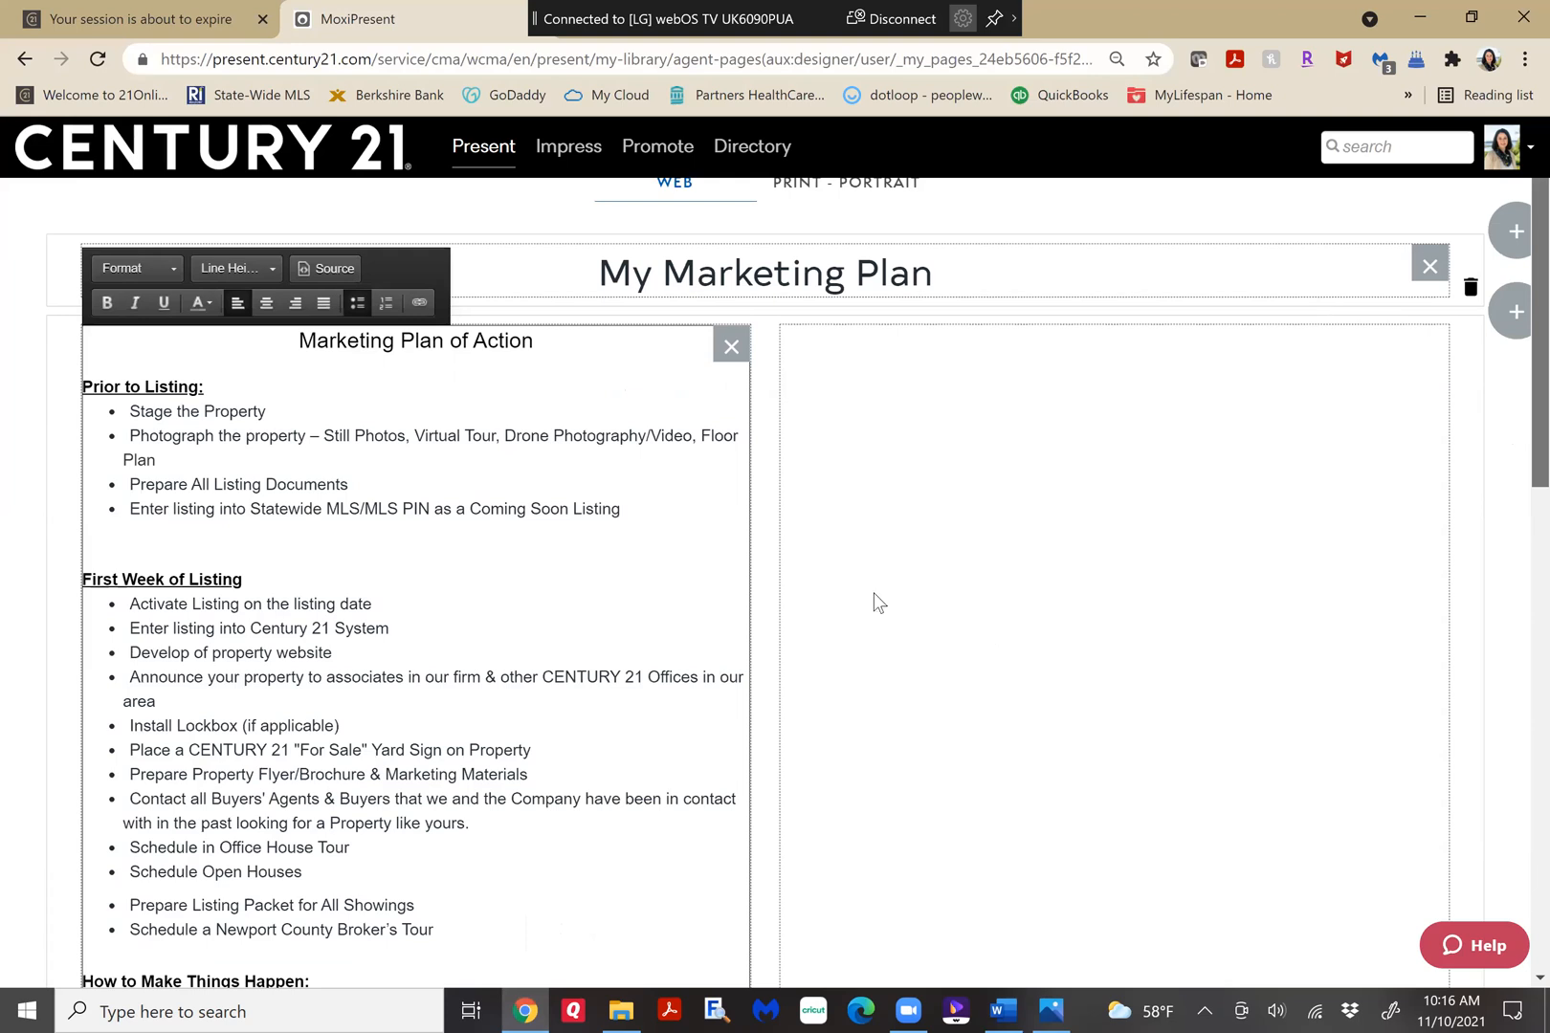
scroll(875, 601, down, 13)
scroll(893, 586, up, 14)
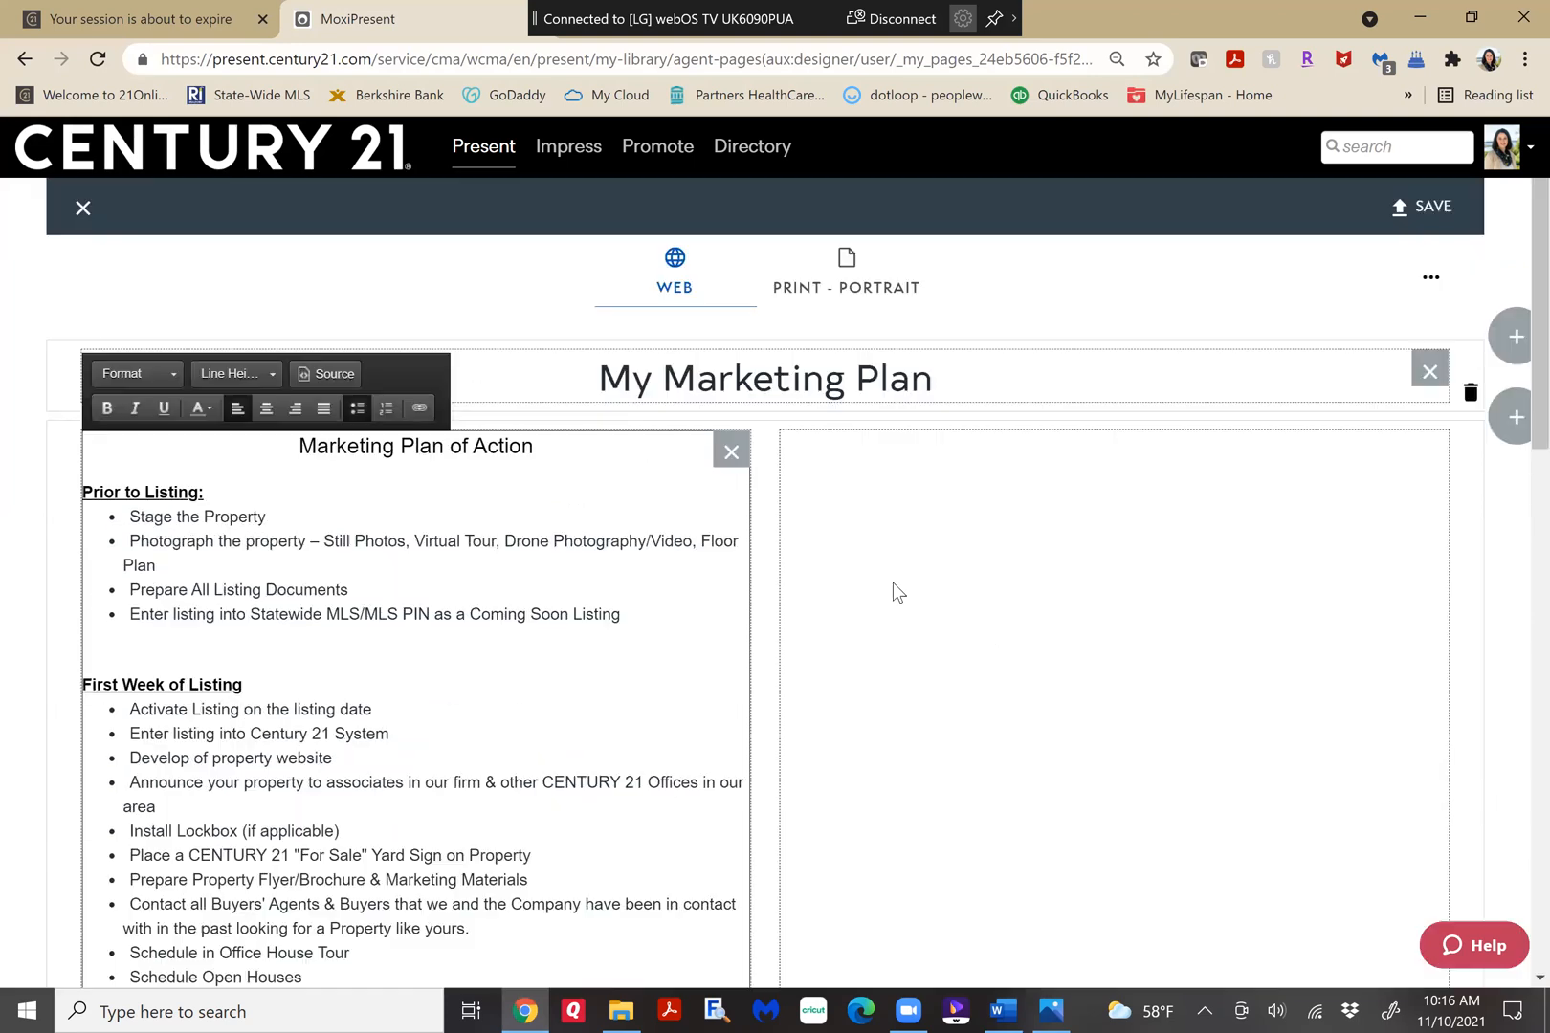
click(1282, 507)
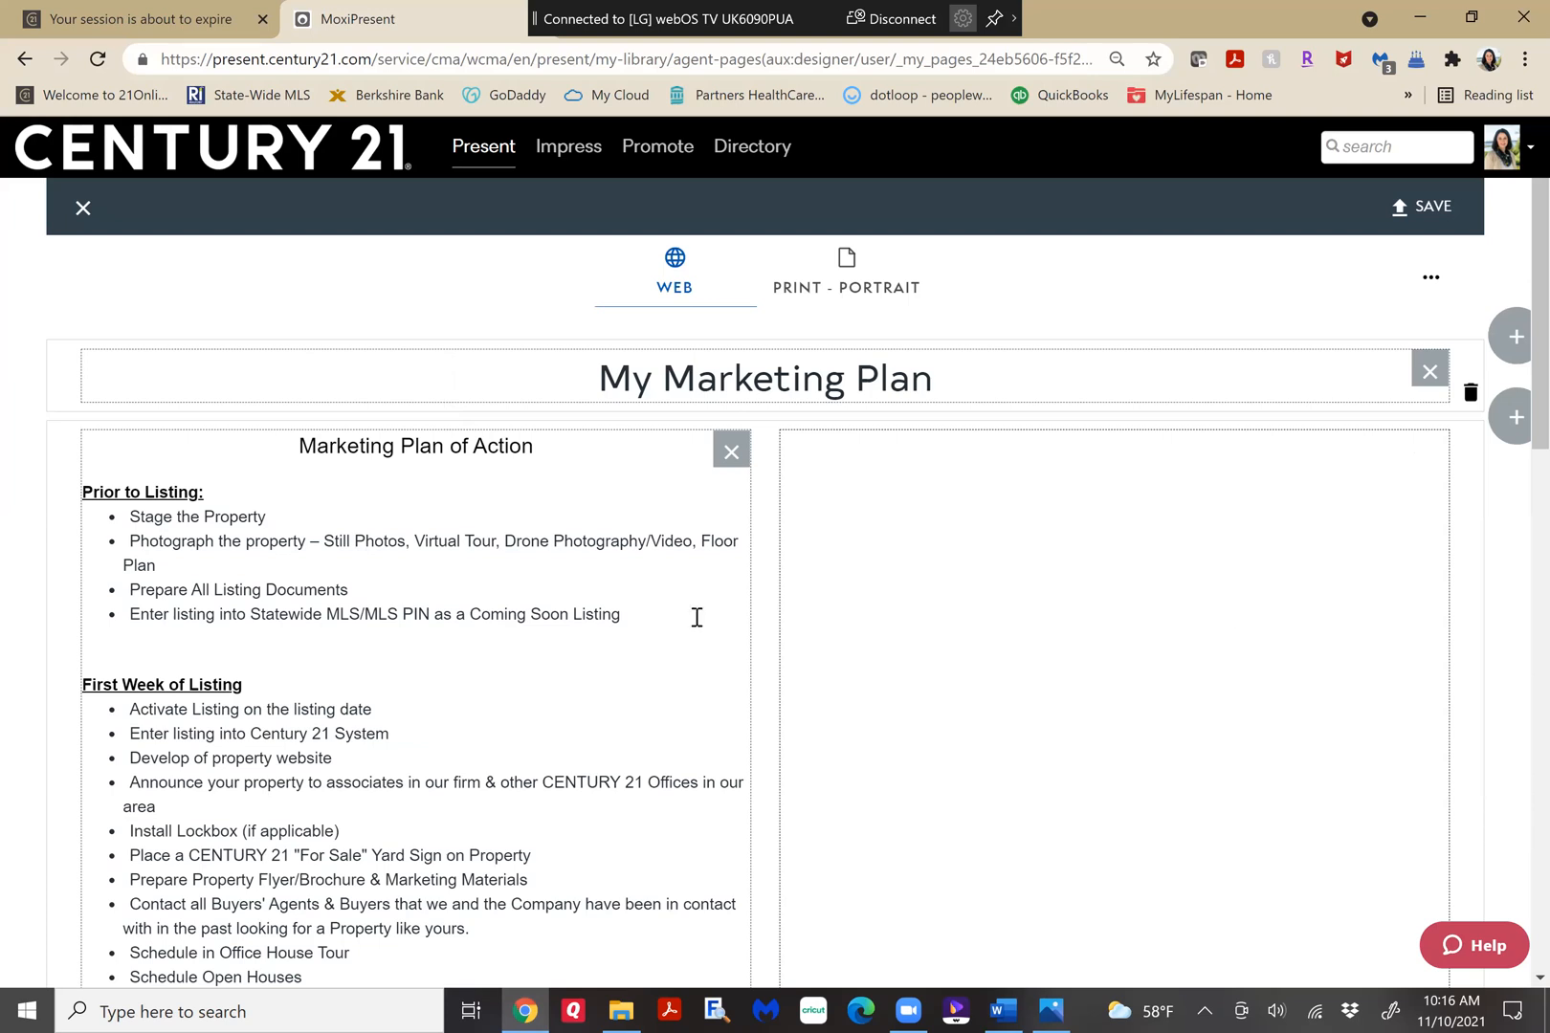
click(555, 427)
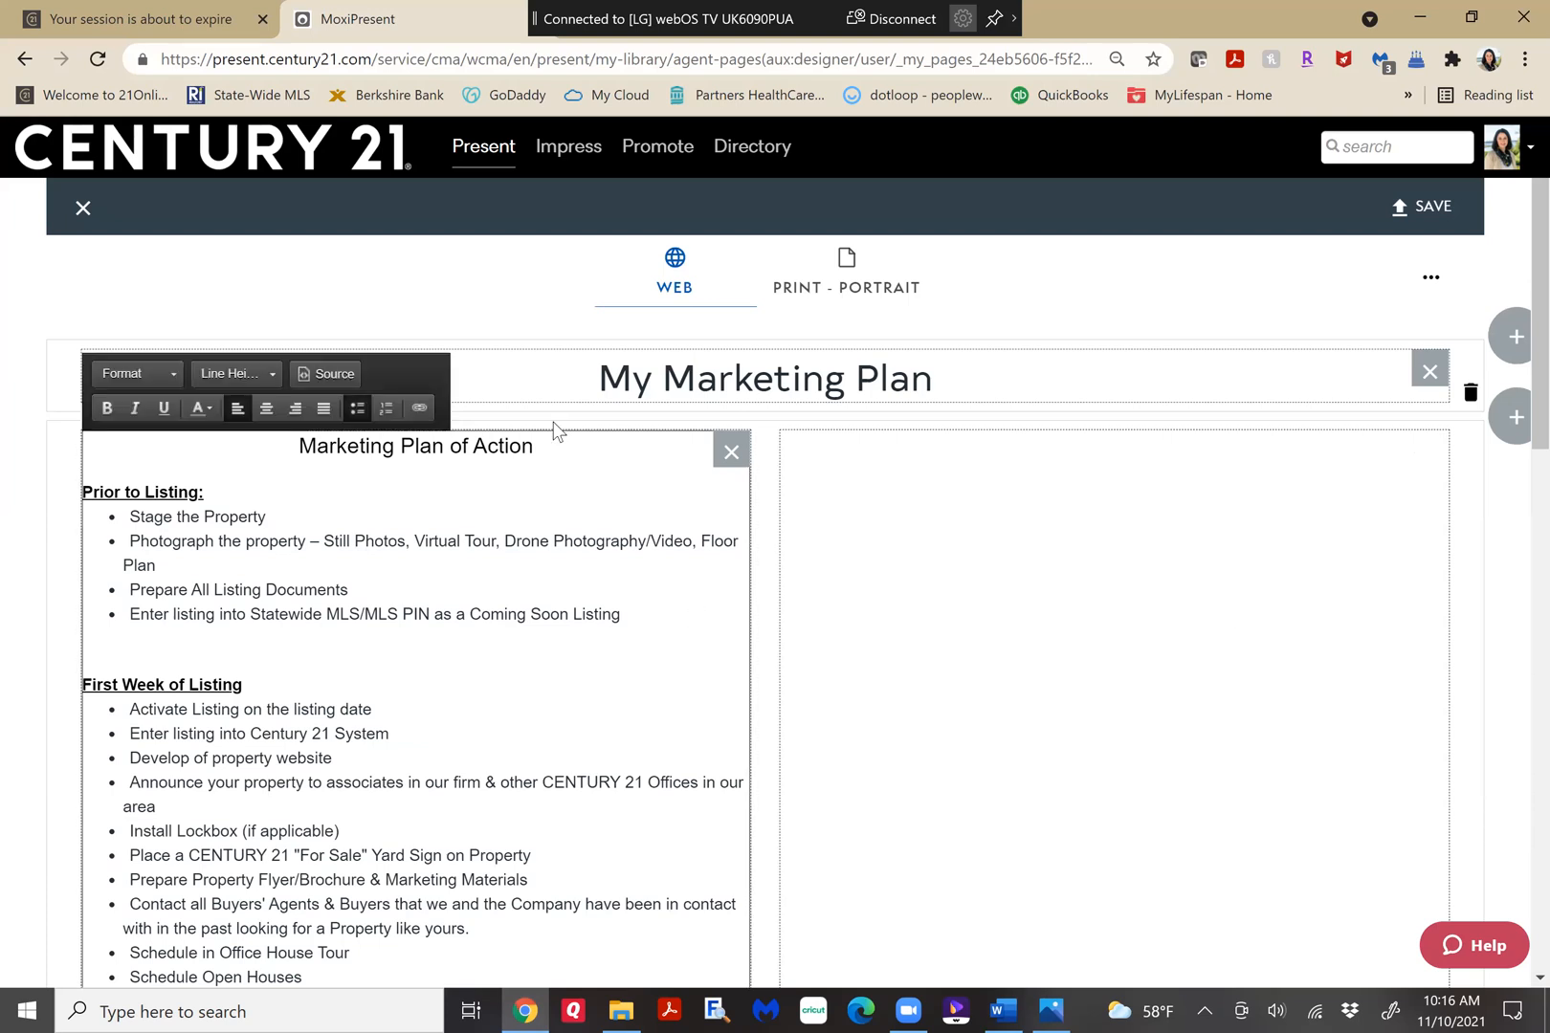
click(1517, 356)
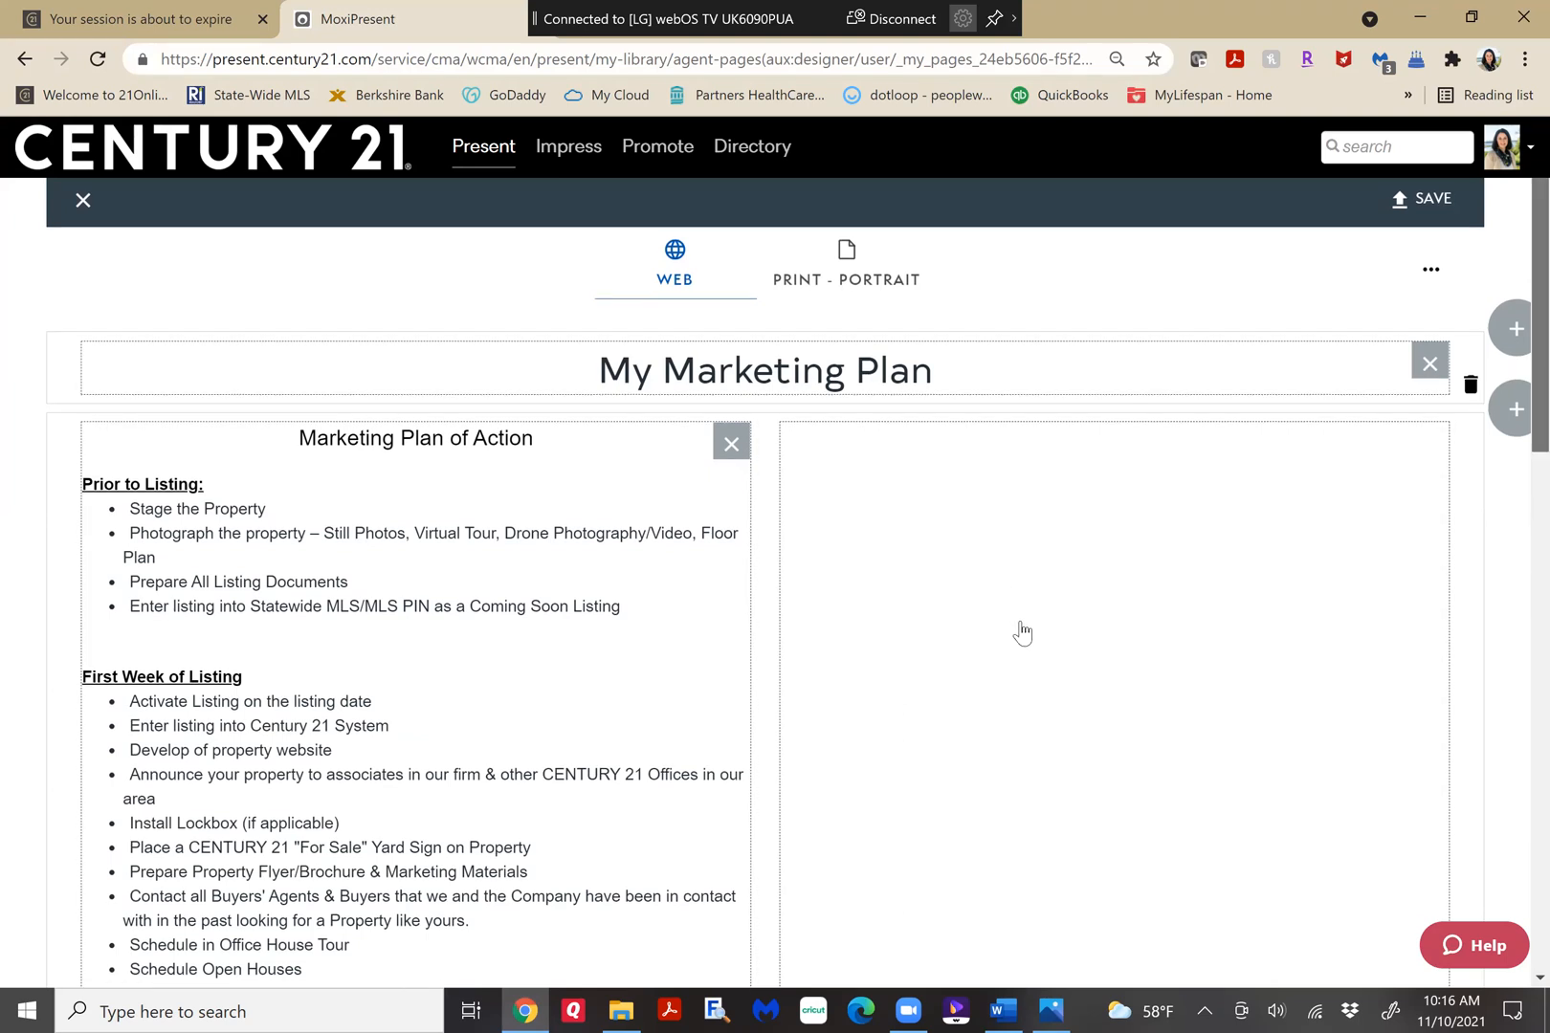
scroll(1516, 411, down, 7)
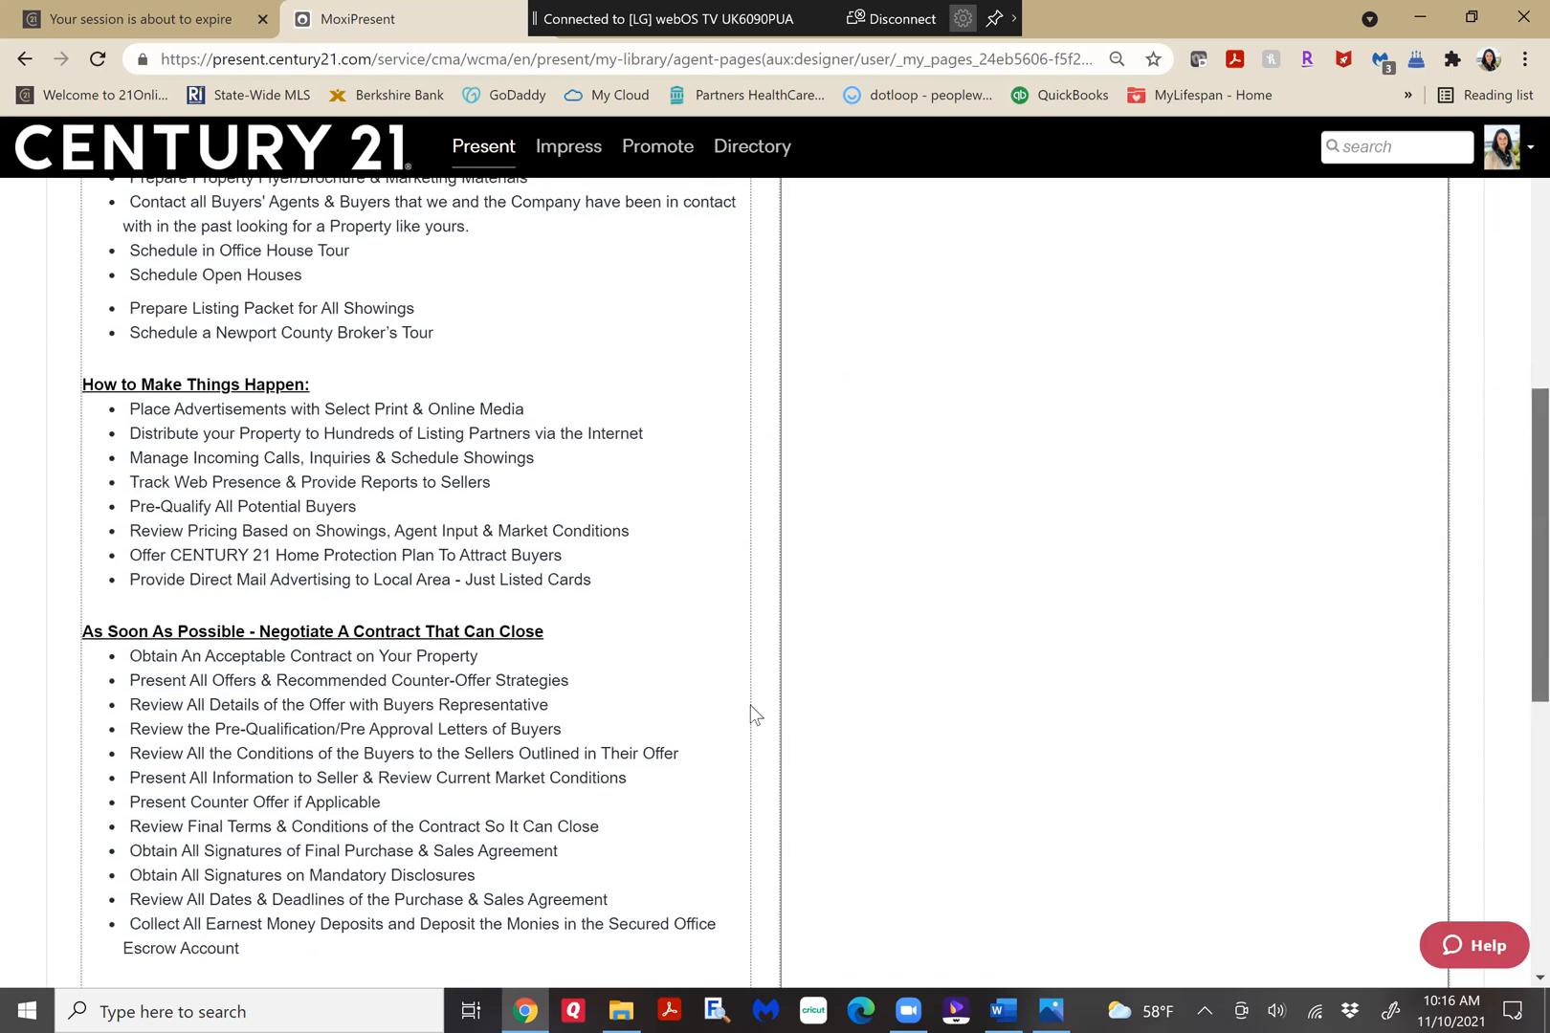
scroll(746, 699, up, 6)
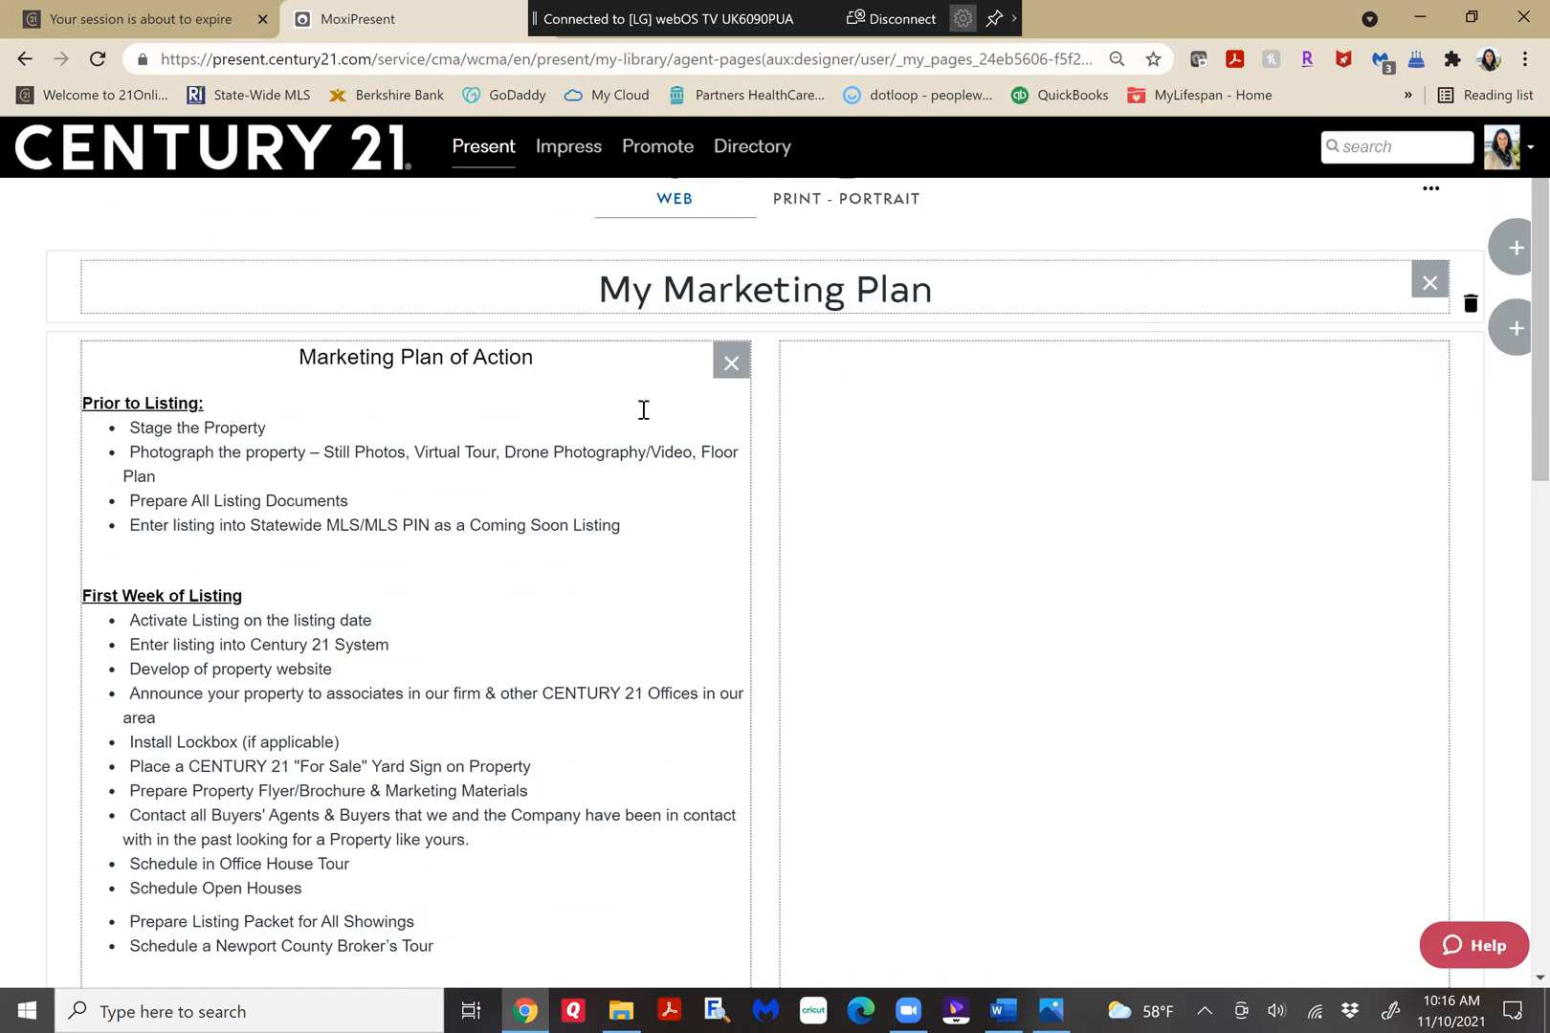
click(738, 567)
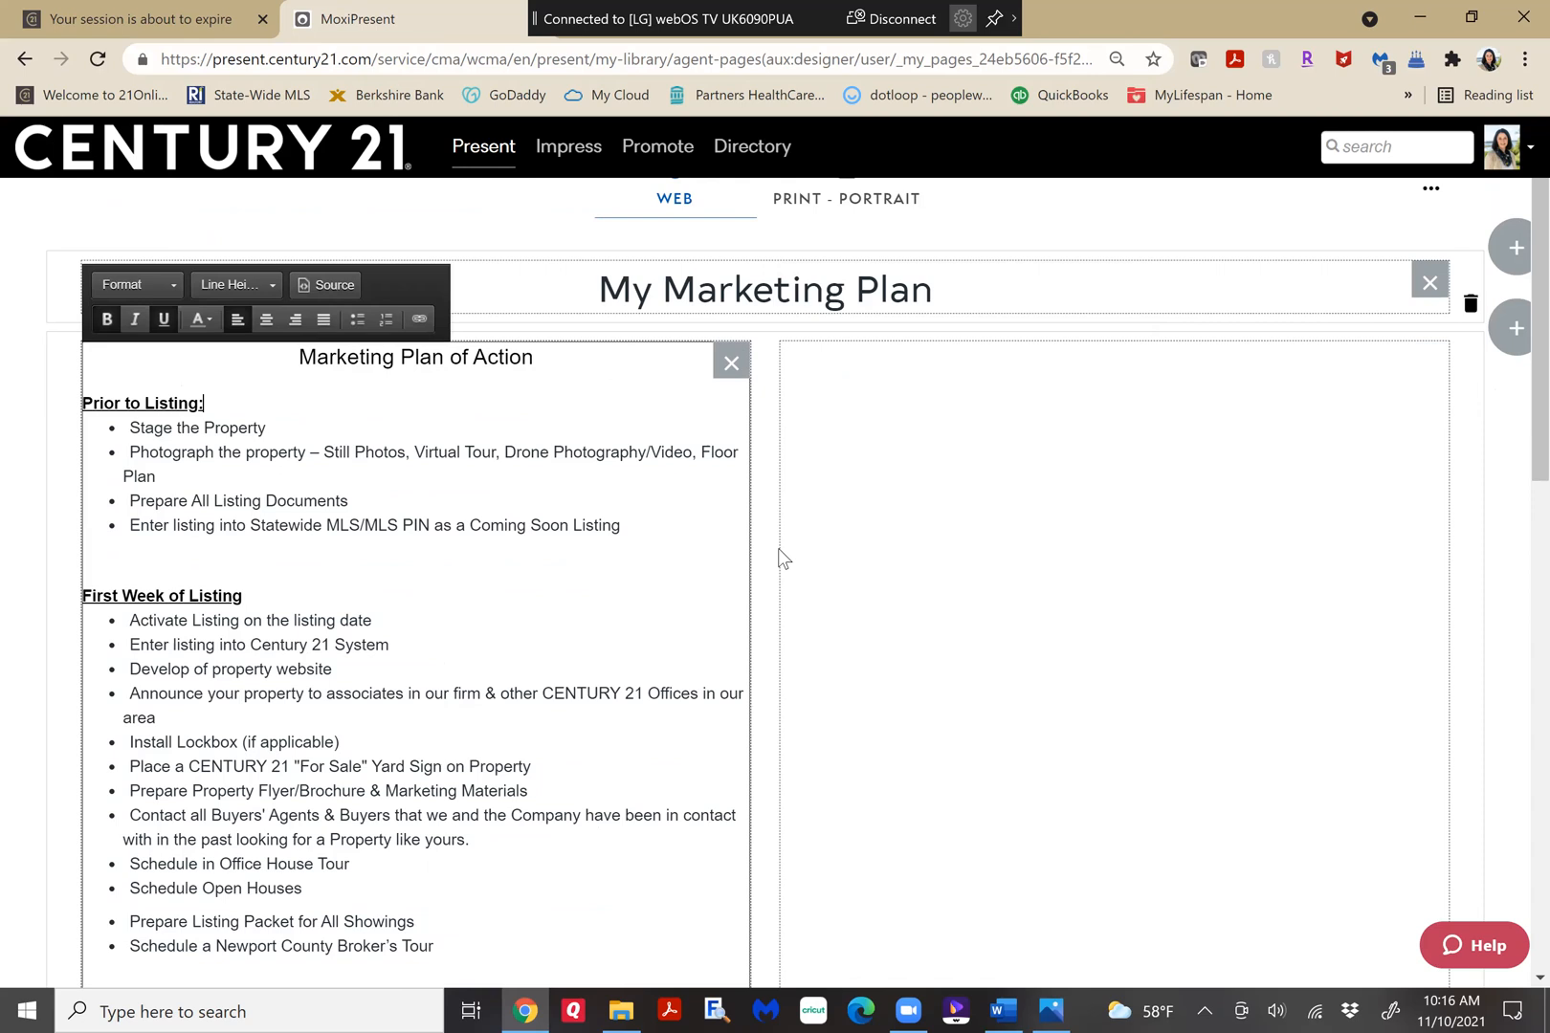
click(1473, 806)
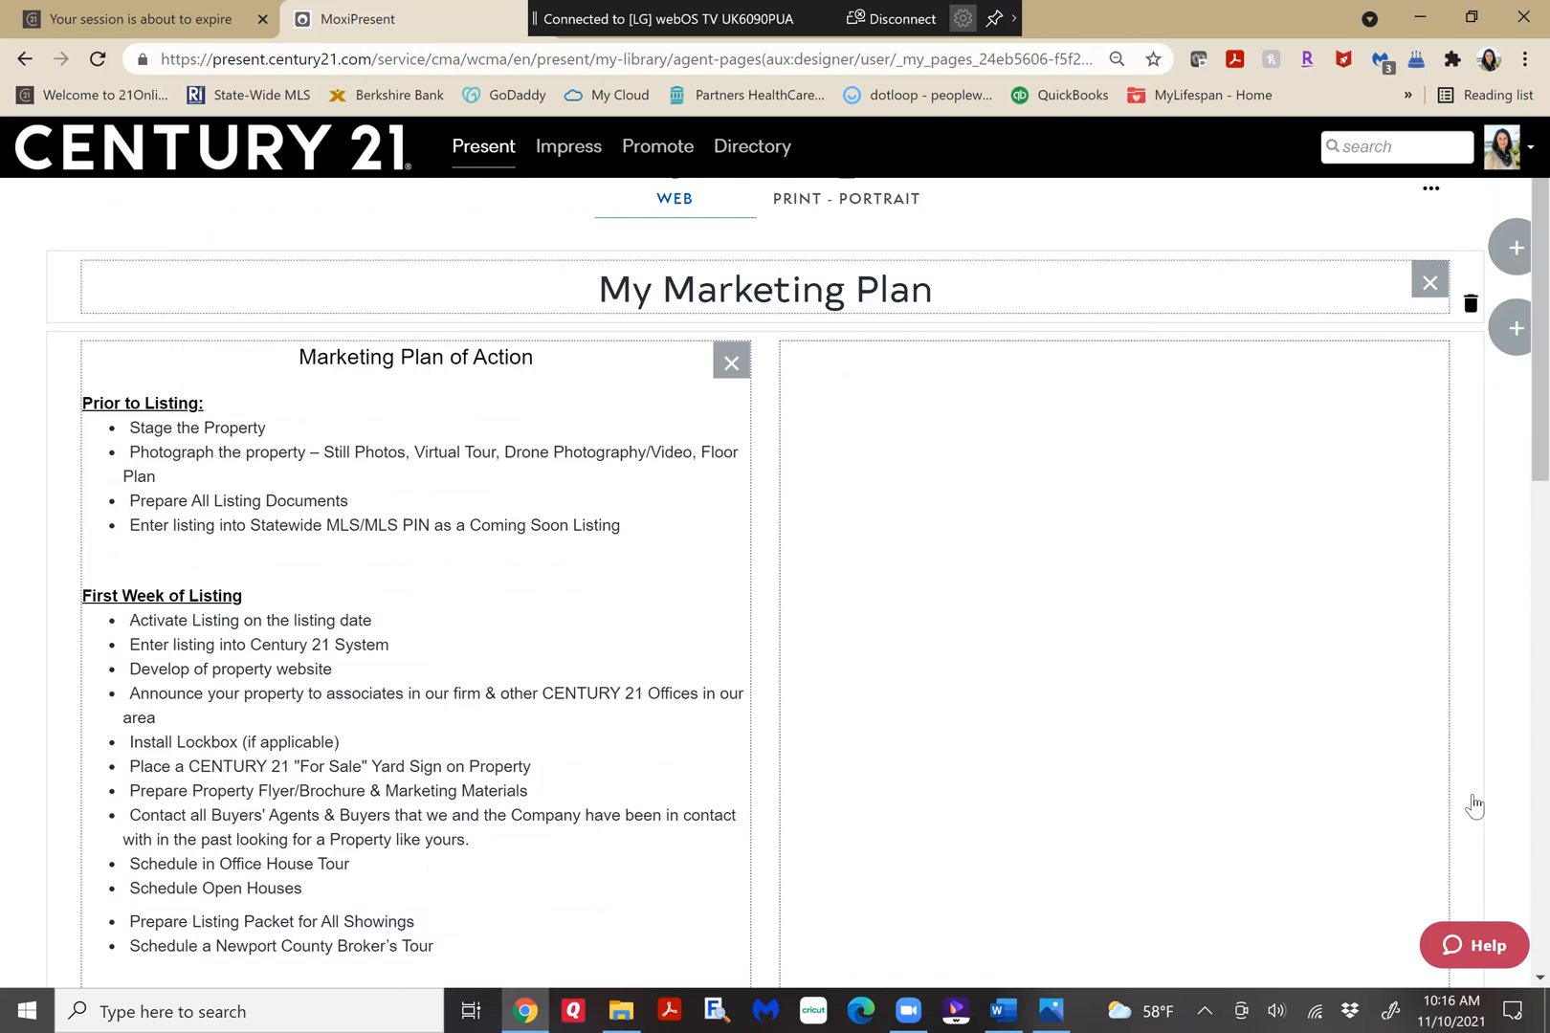
Delete the two-column row with all its content and add a row with 1 module below the page title.
scroll(1473, 807, down, 15)
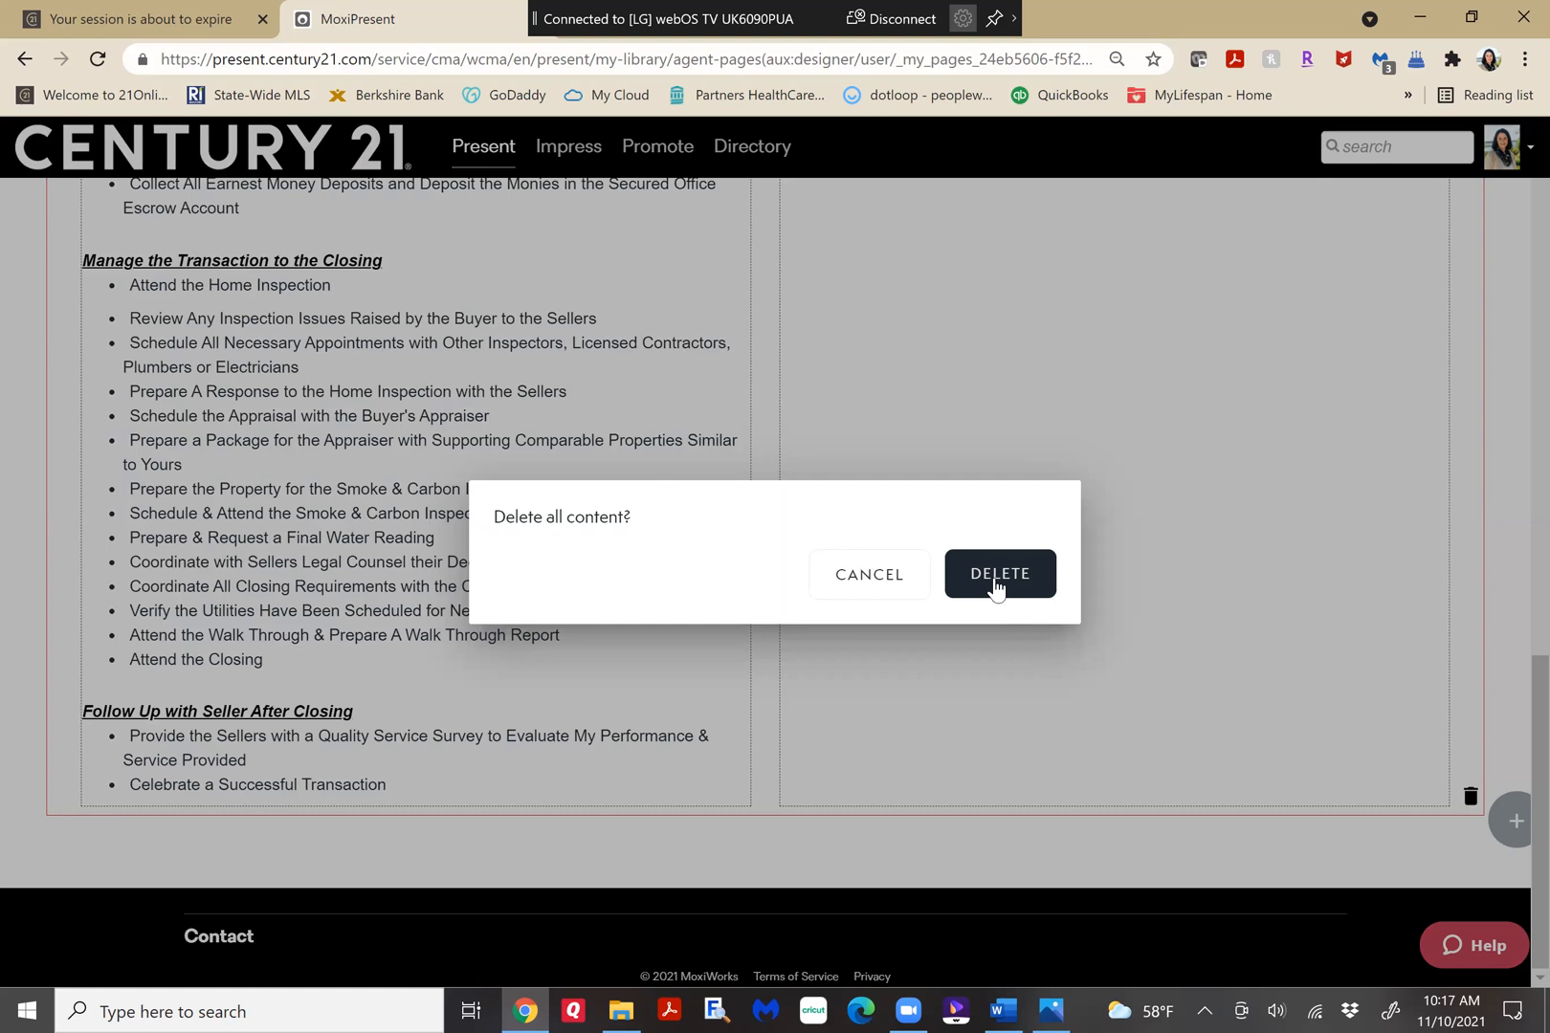
click(993, 576)
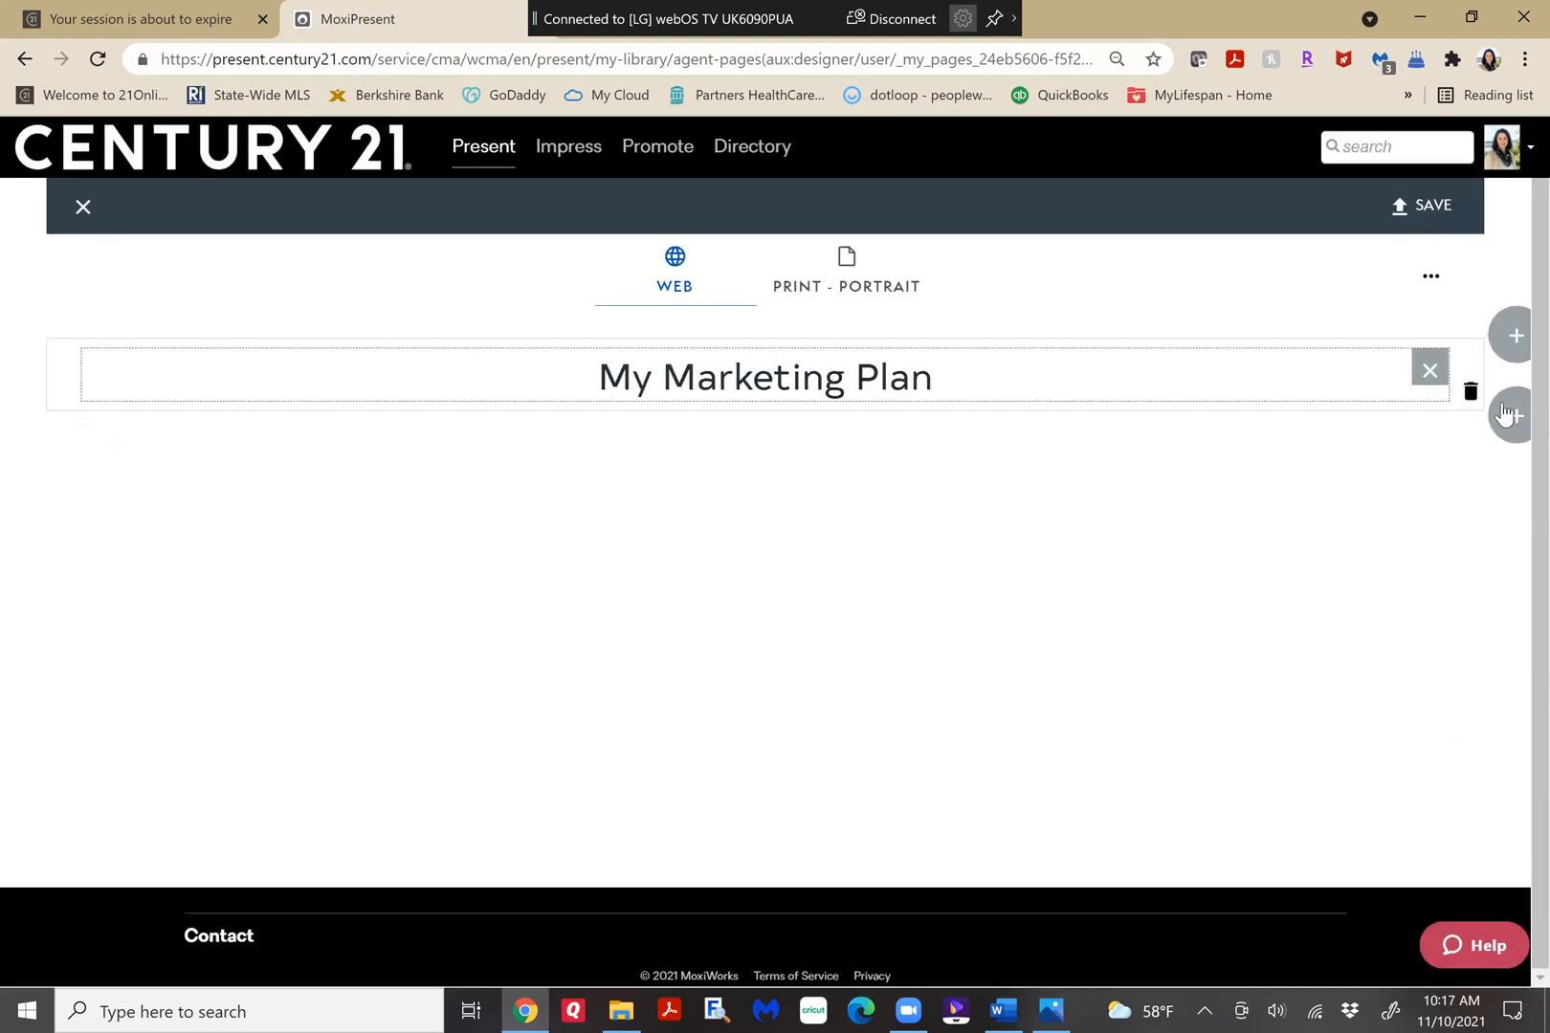
click(1509, 421)
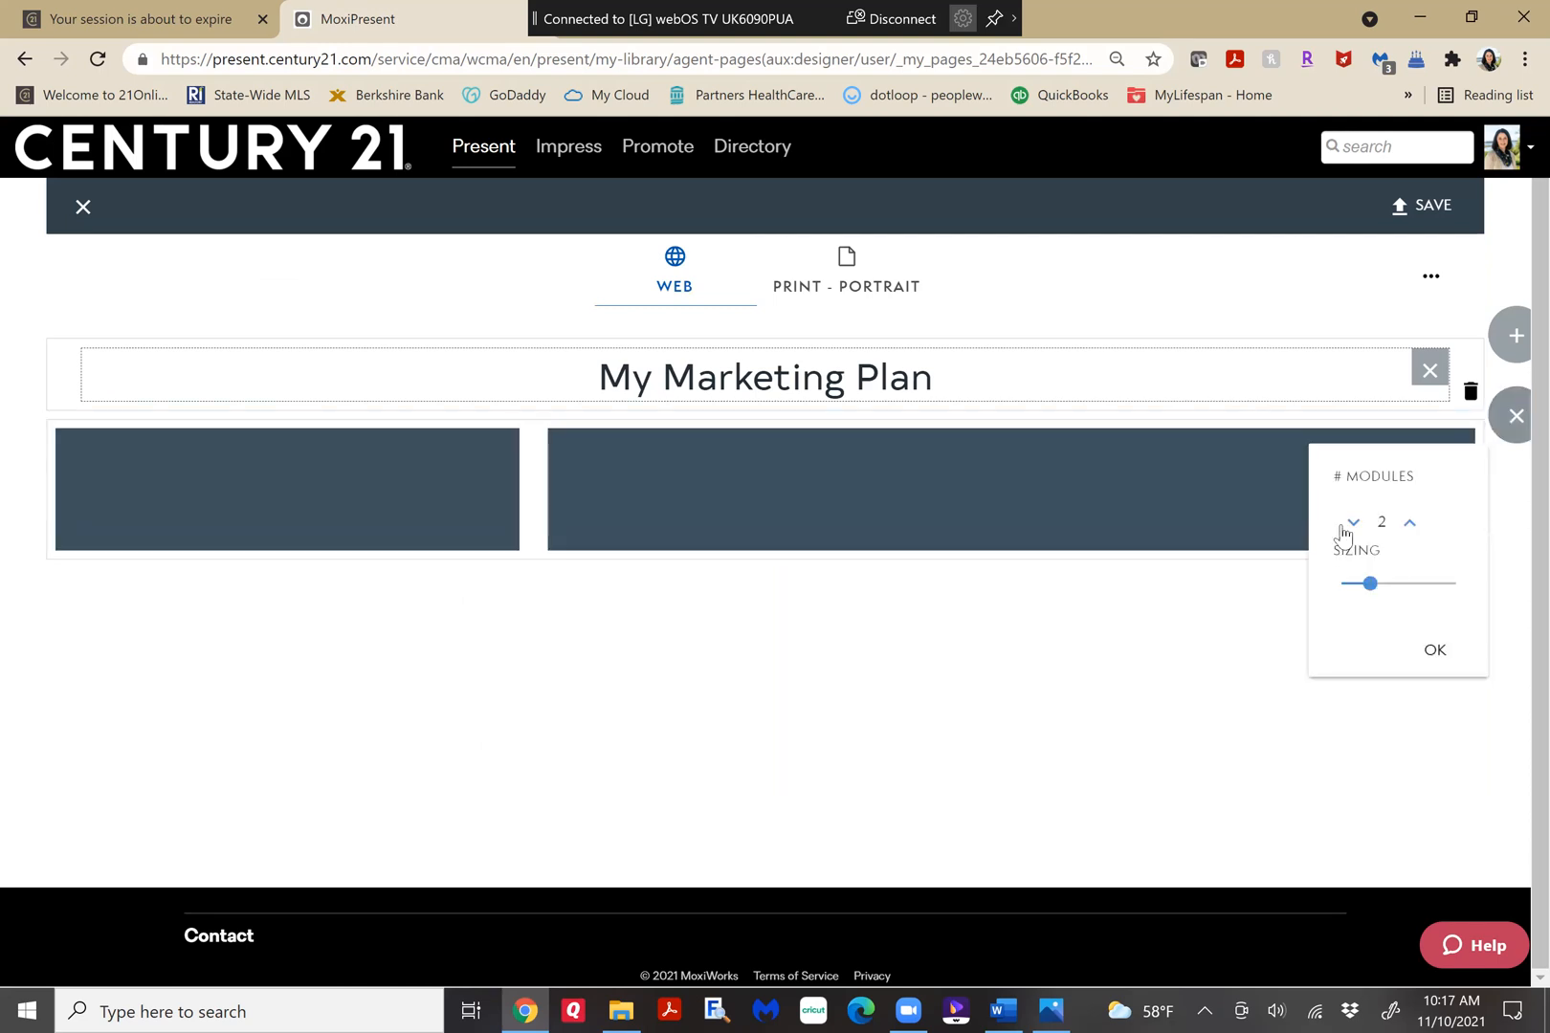
click(1353, 524)
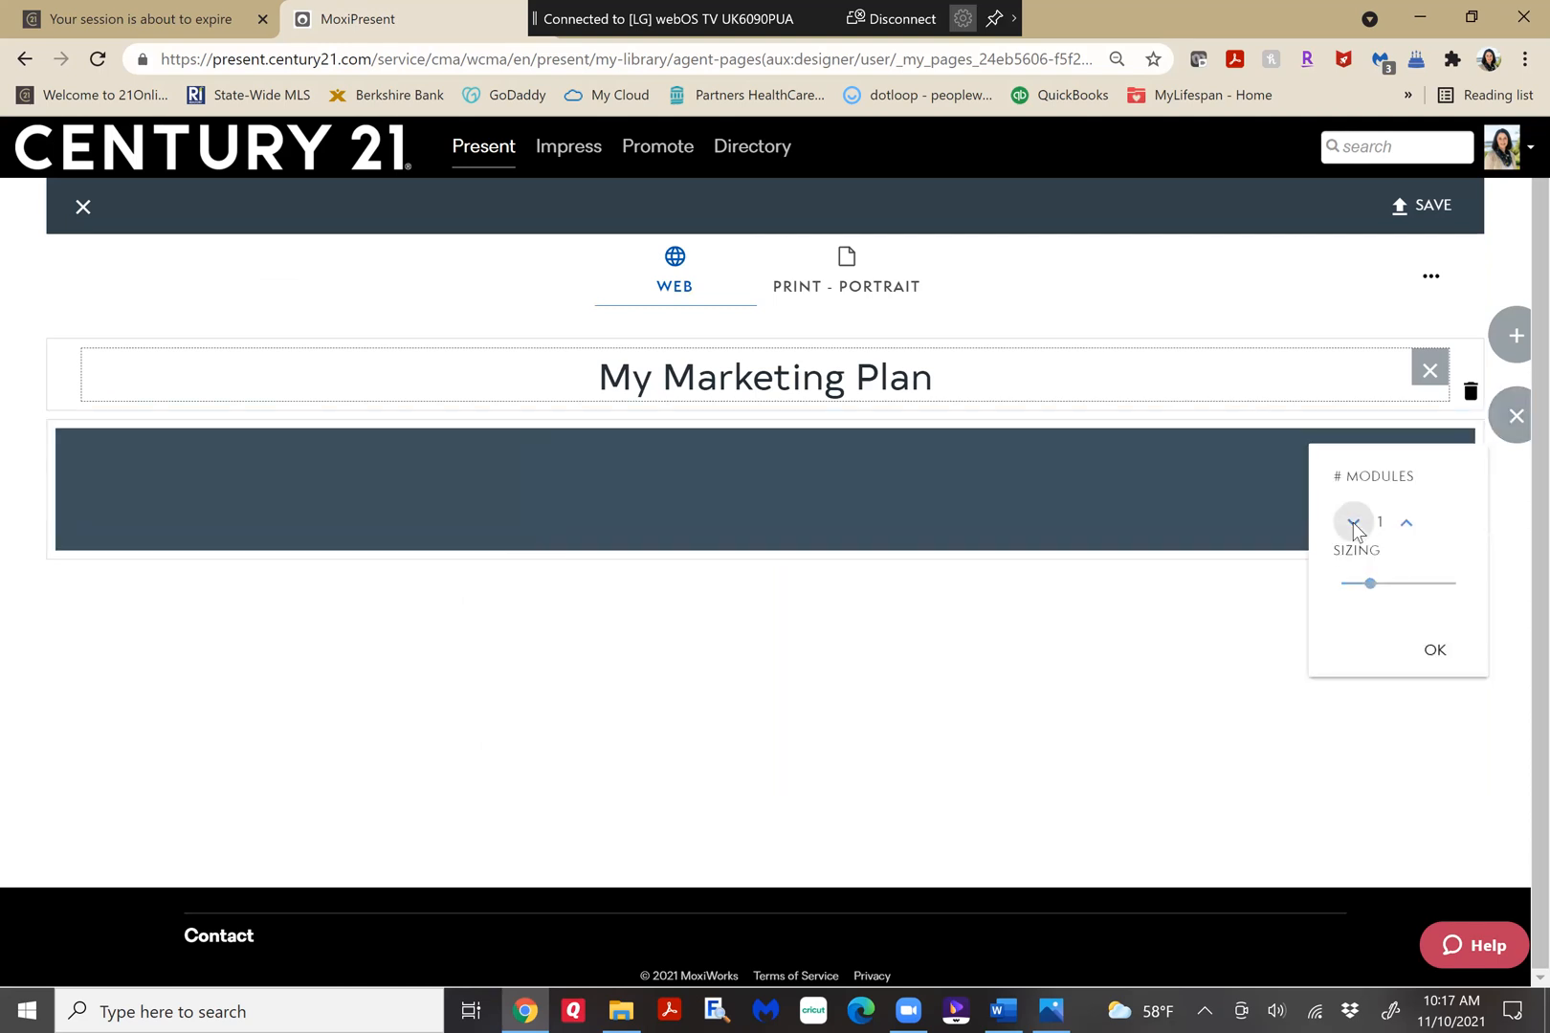
click(1404, 526)
click(1404, 526)
click(1403, 526)
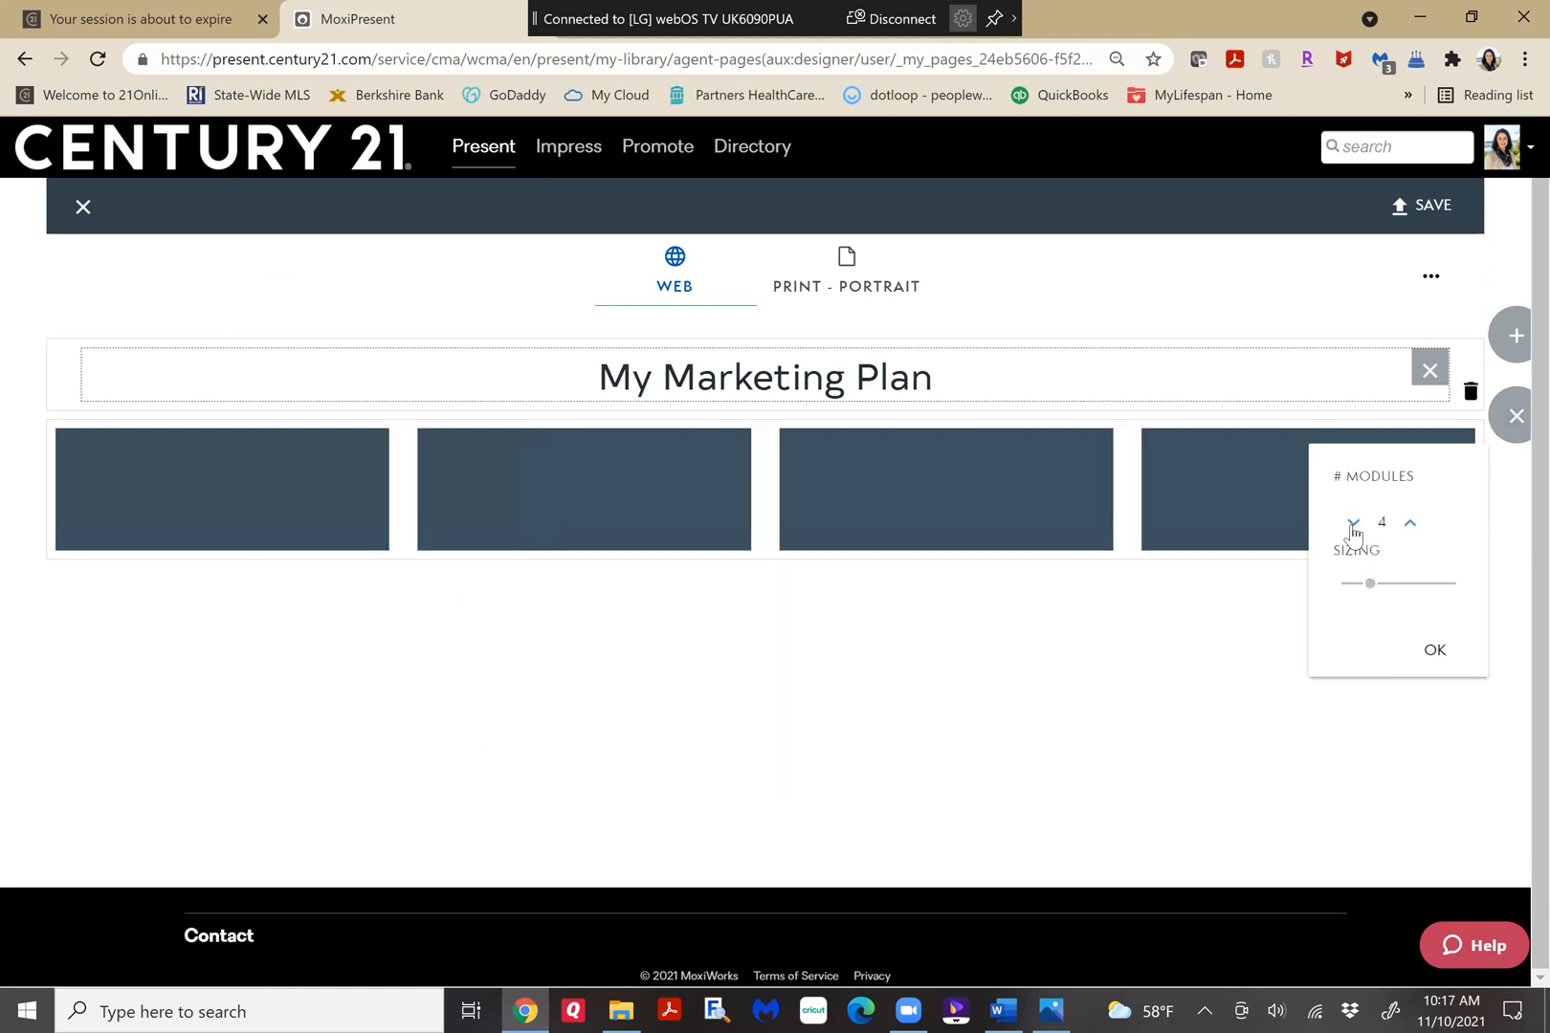
click(1354, 524)
click(1354, 524)
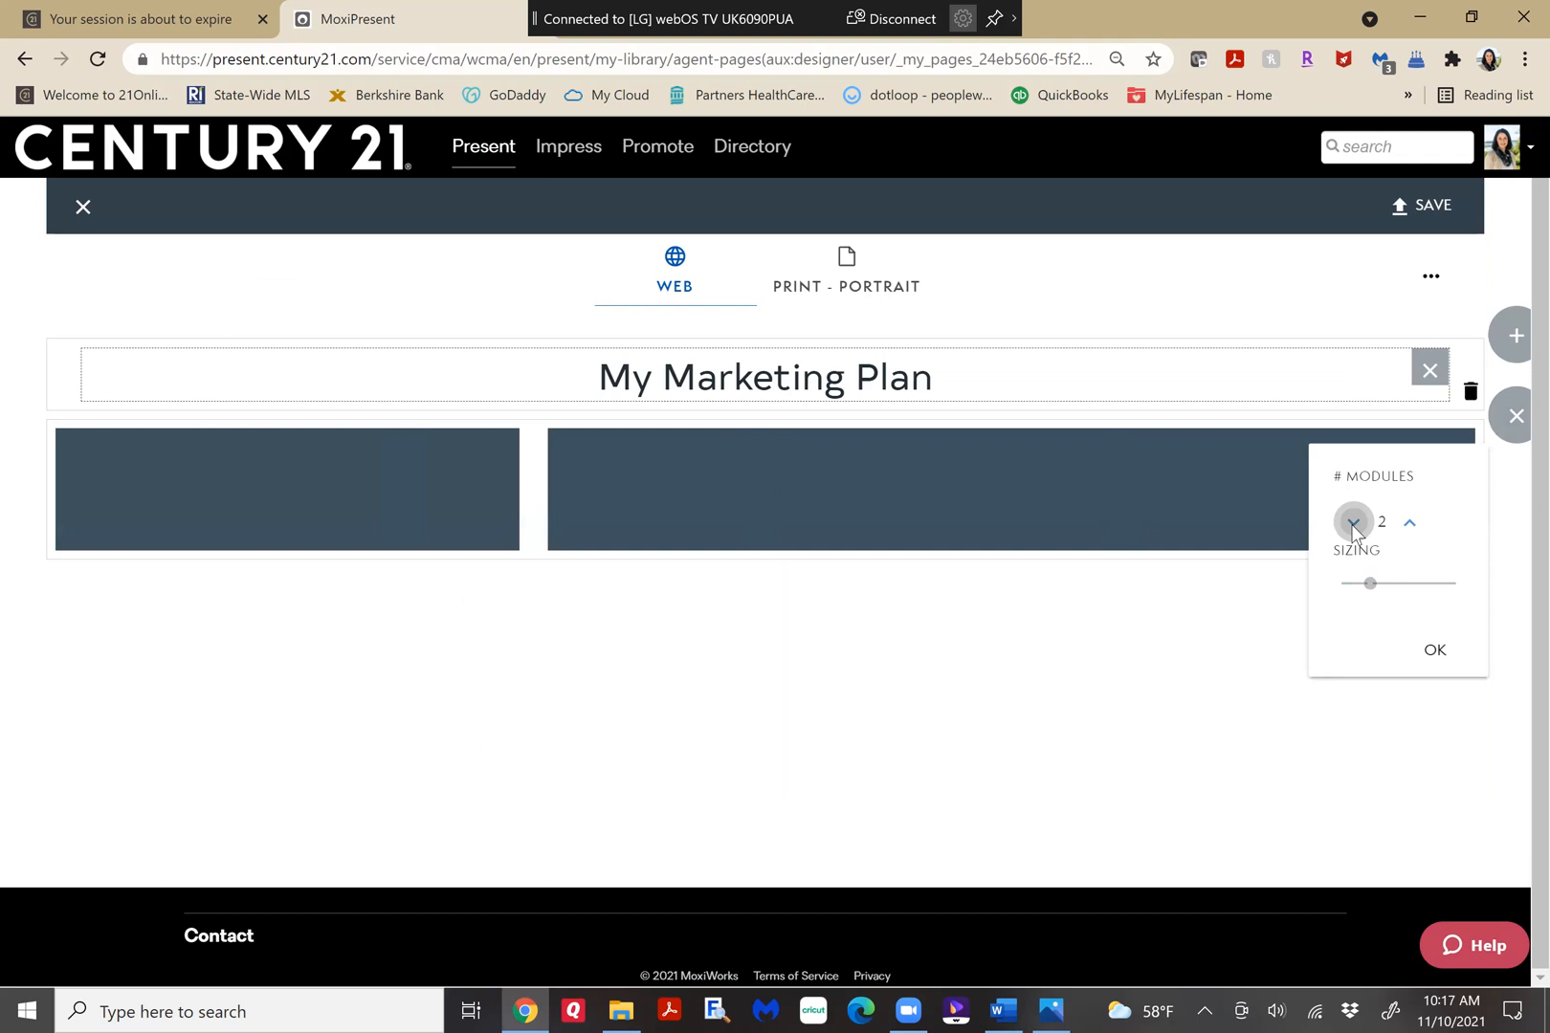
click(1354, 524)
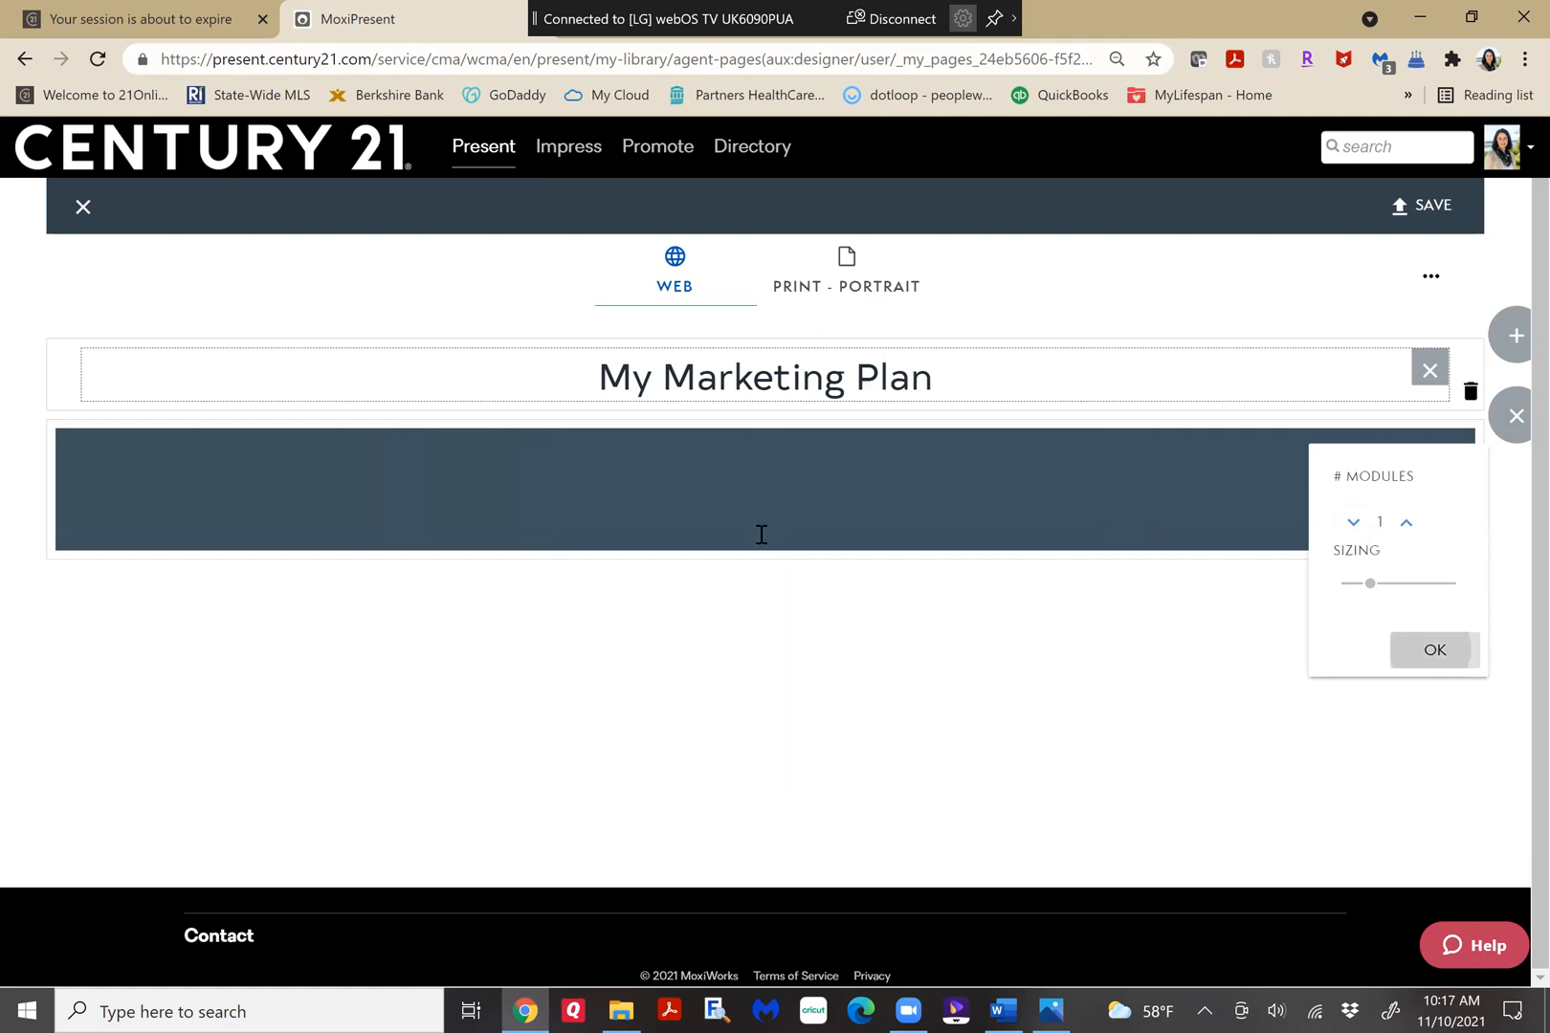
Paste the copied marketing plan into a text block in the new row and remove its "Marketing Plan of Action" heading line.
click(467, 454)
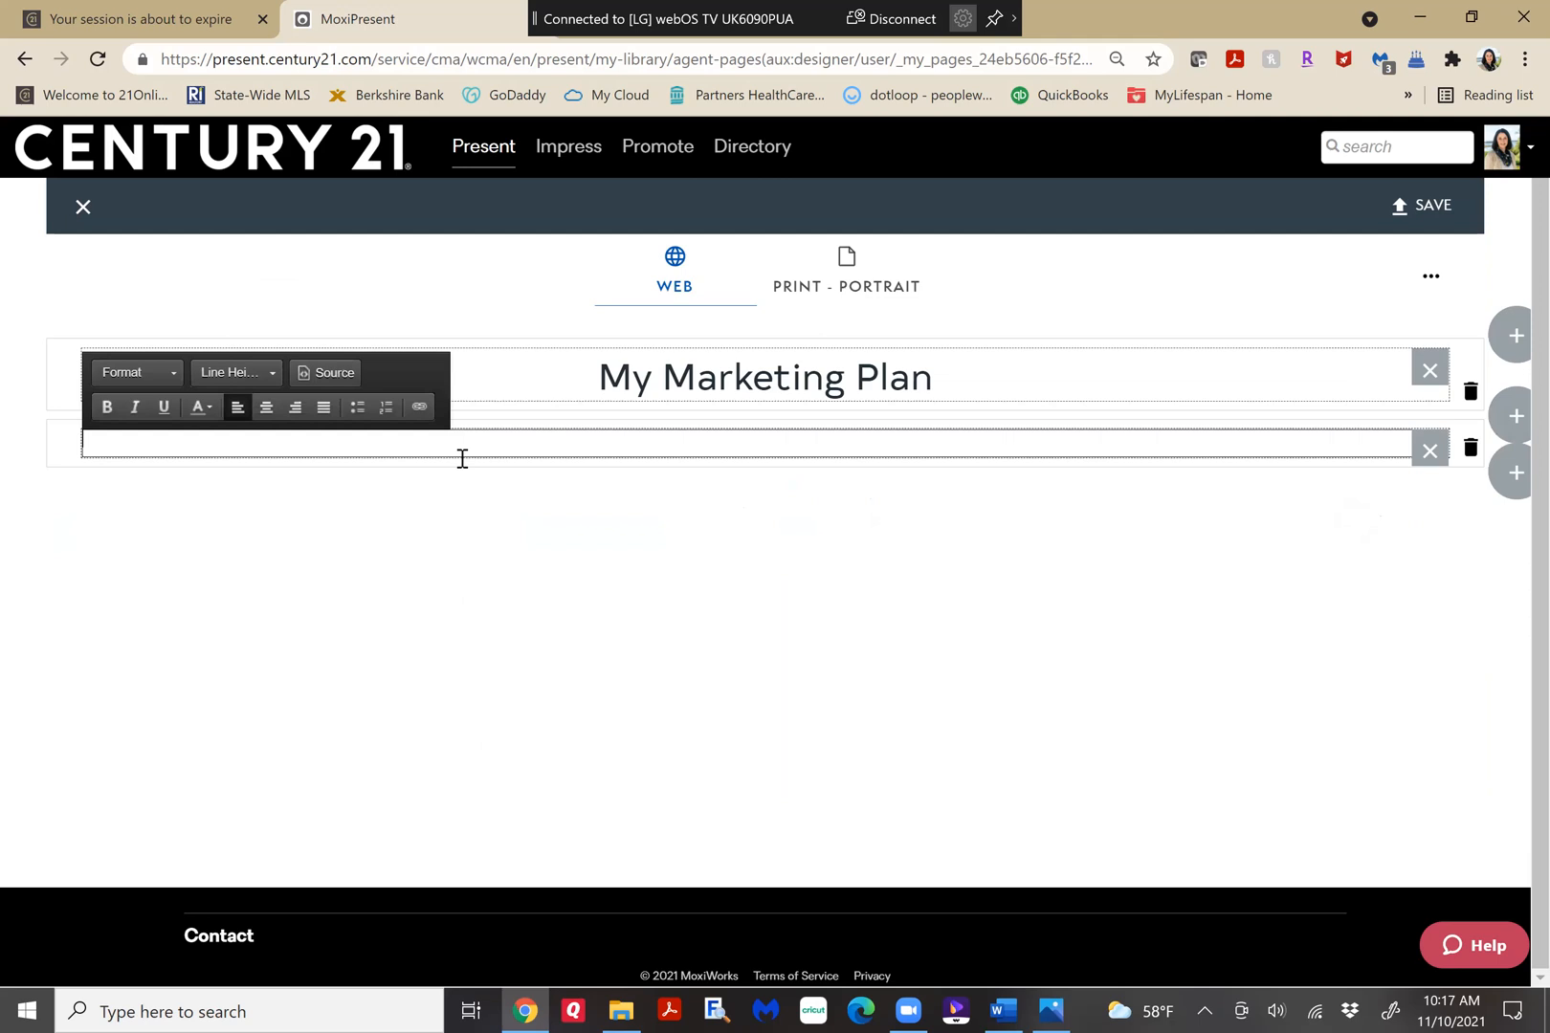
key(ctrl+v)
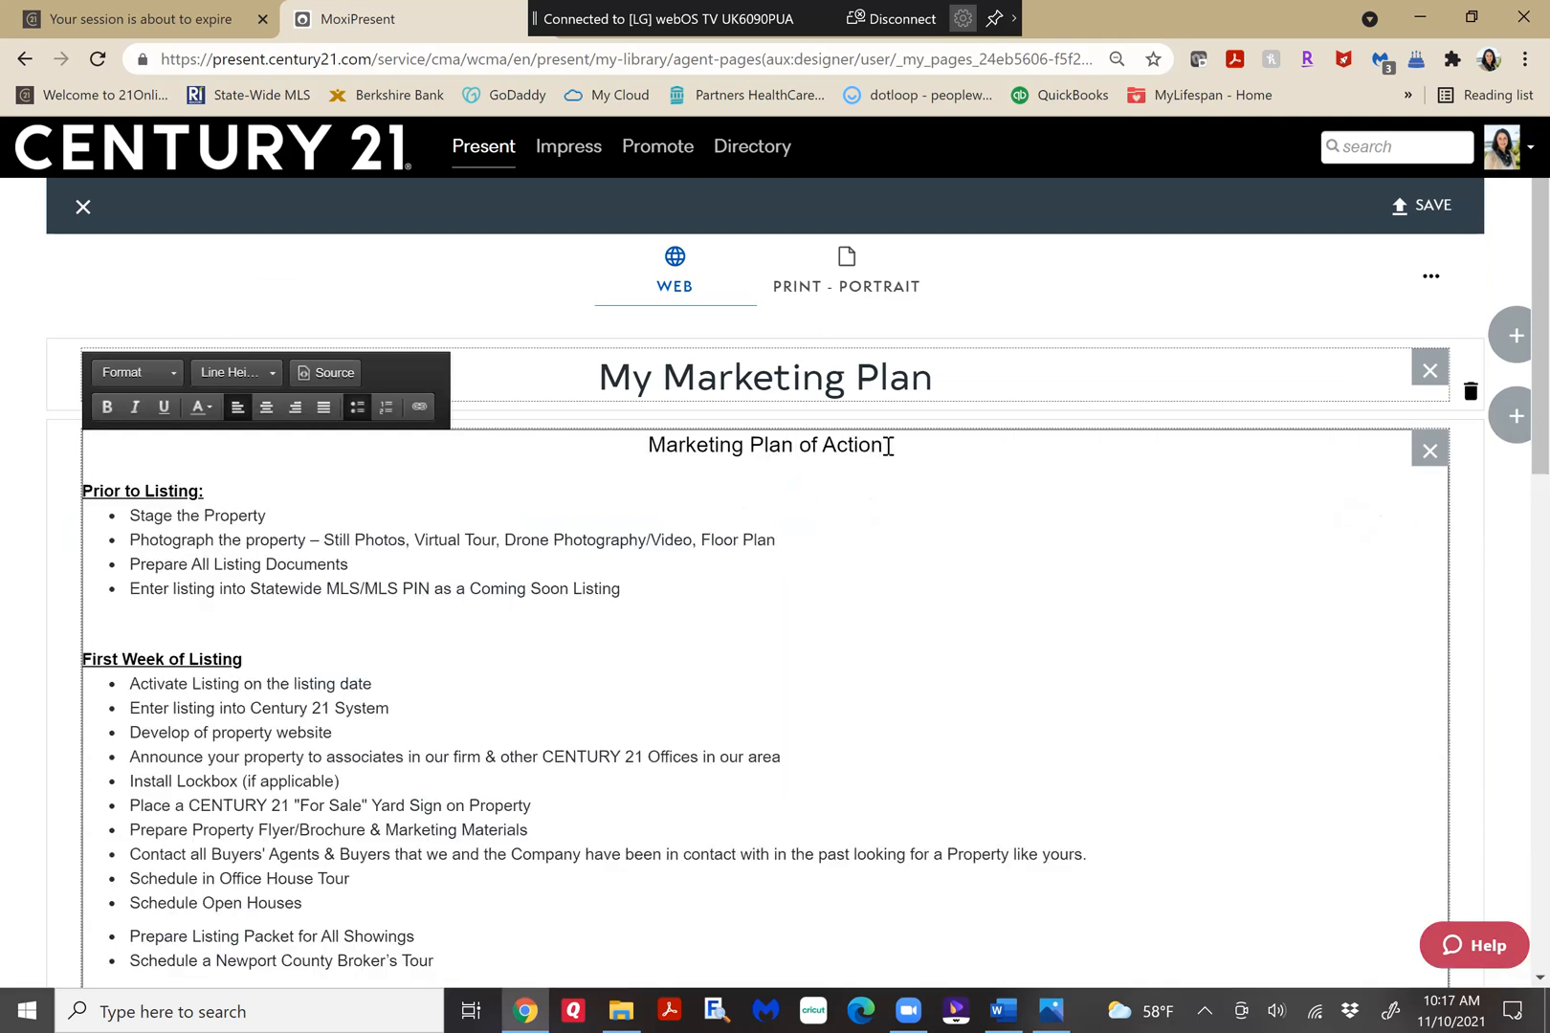
triple_click(614, 452)
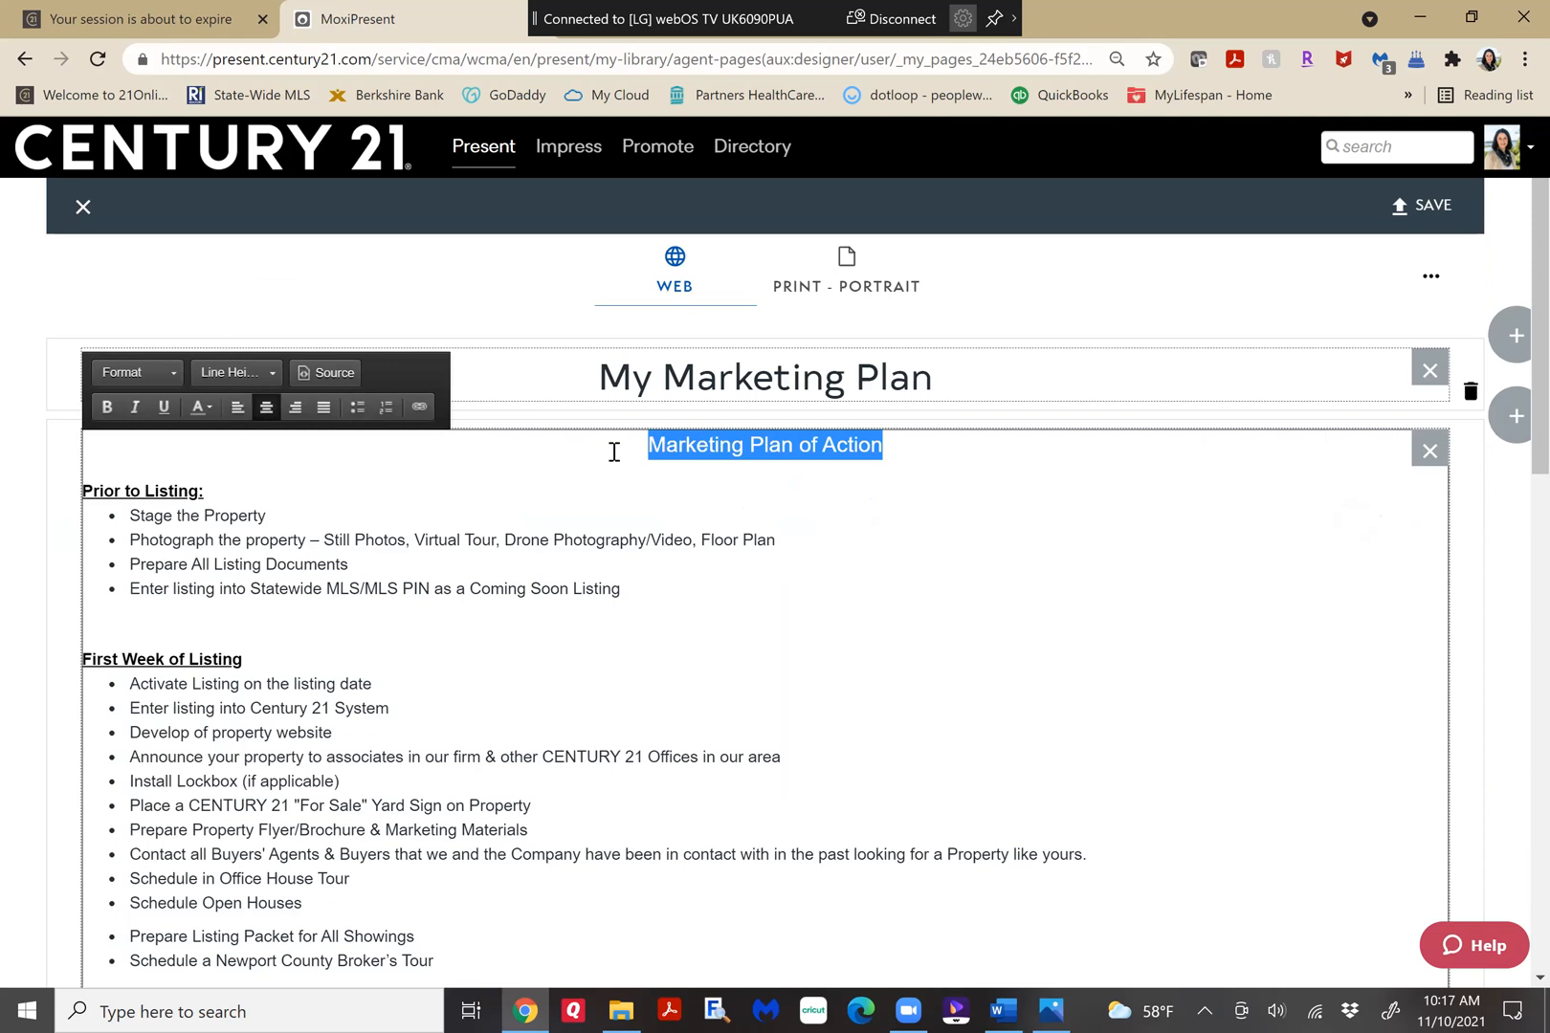
key(Delete)
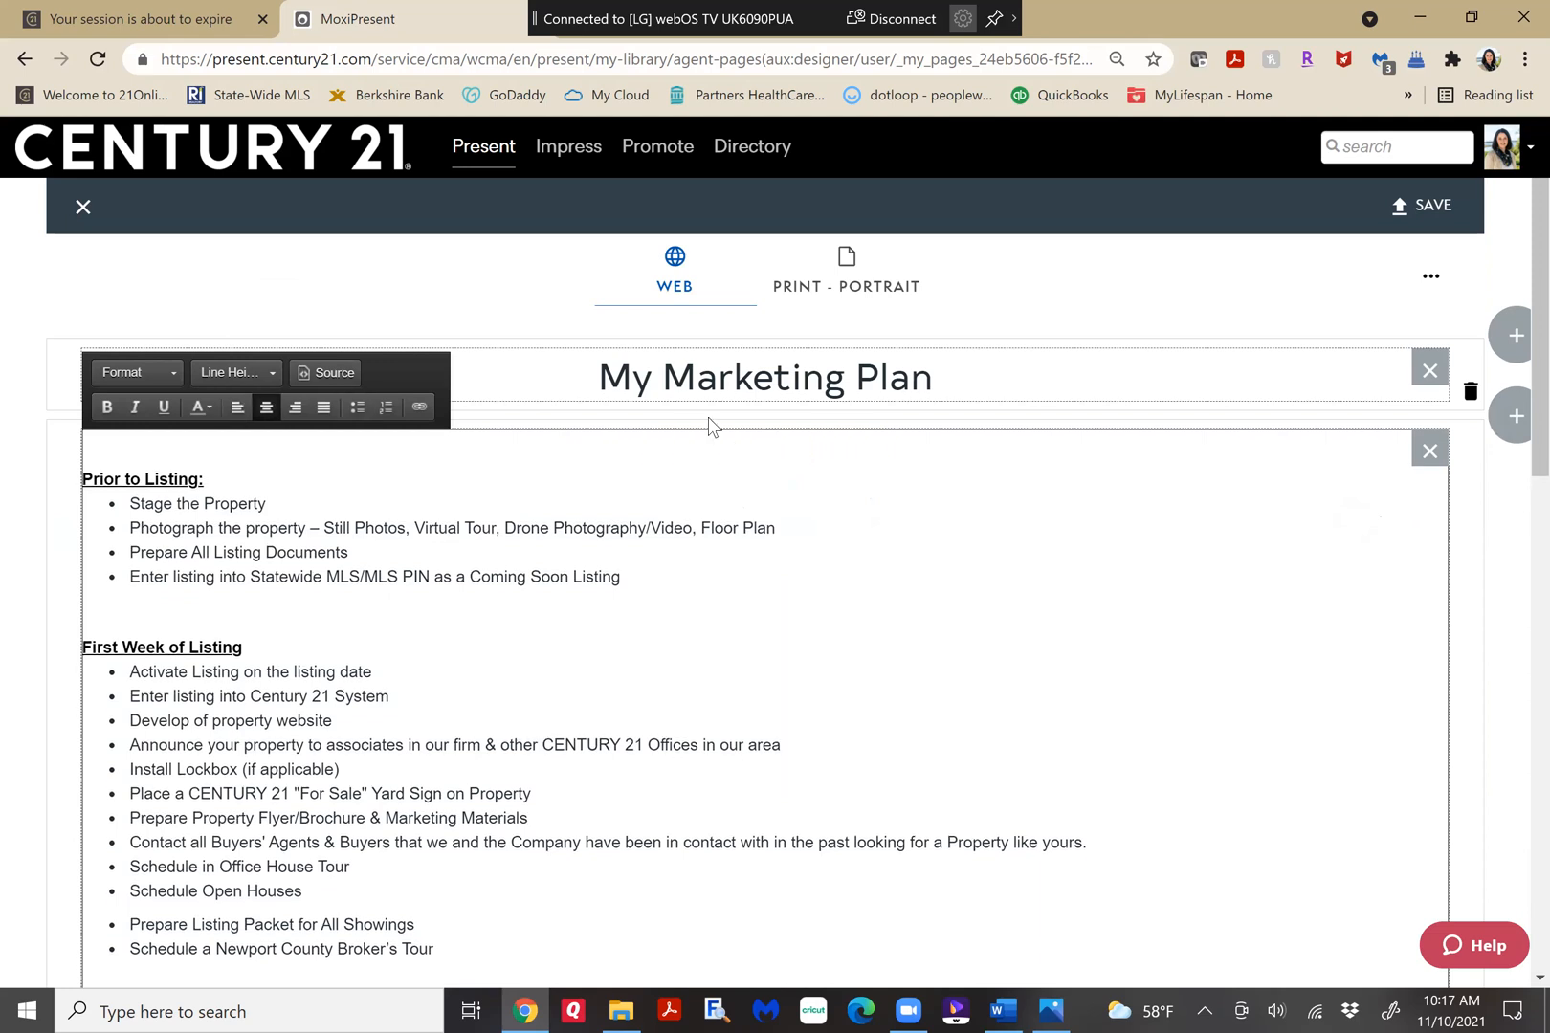
key(Delete)
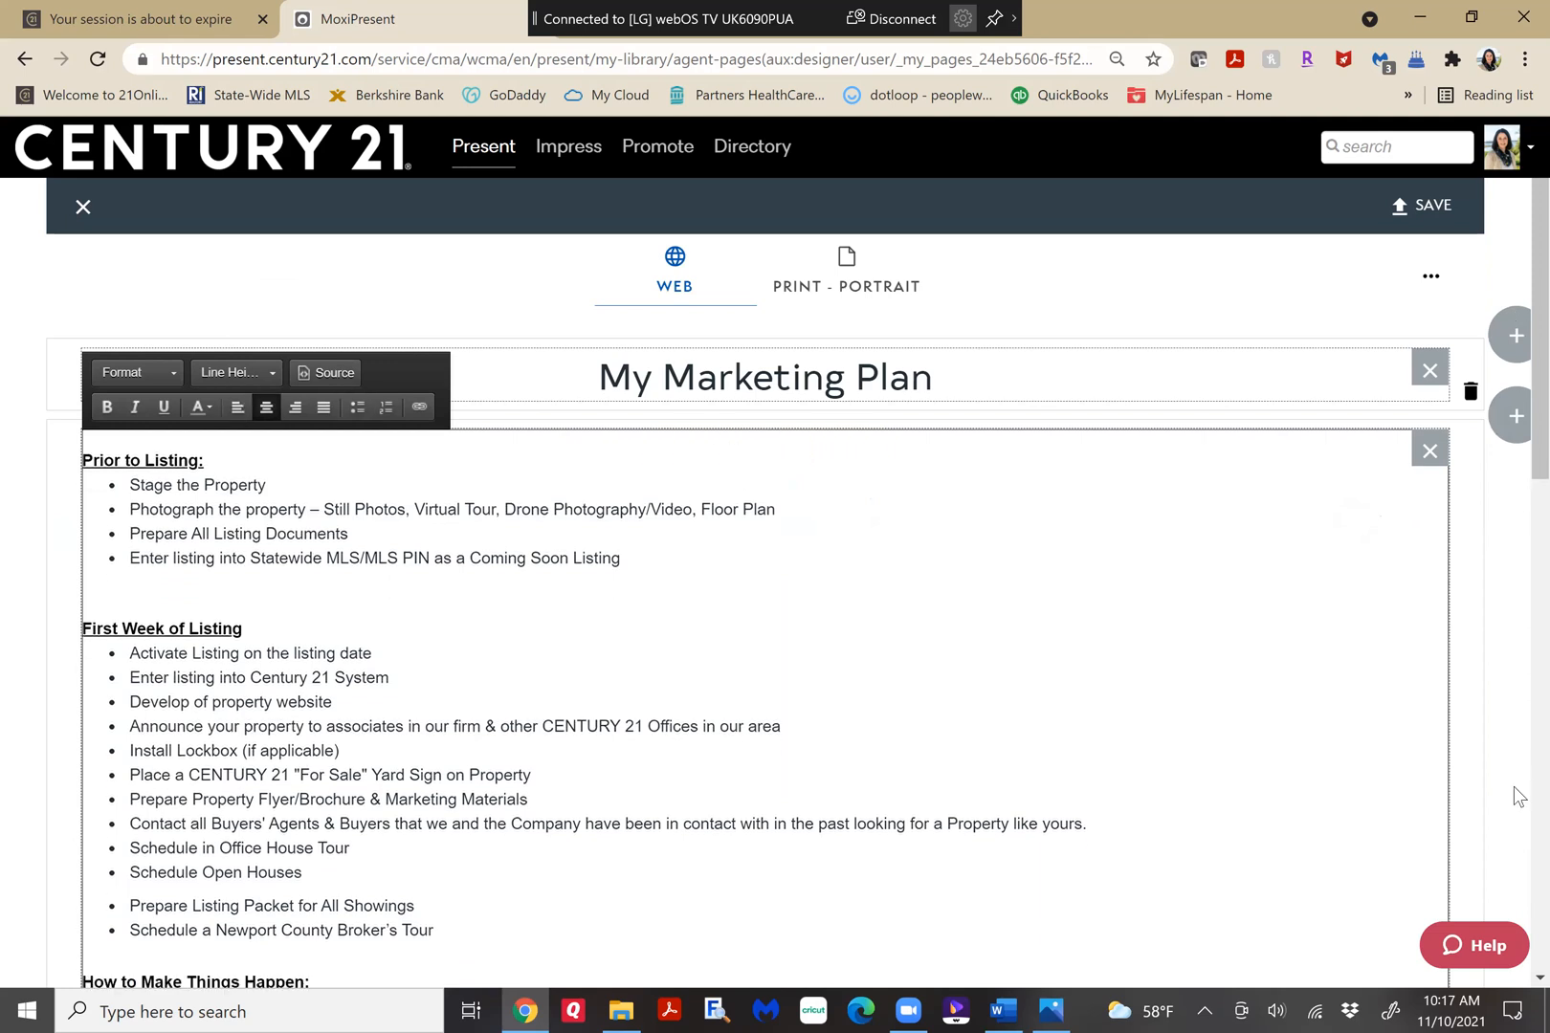
Close the extra gap between the "Attend the Home Inspection" and "Review Any Inspection Issues" bullets under "Manage the Transaction to the Closing".
scroll(1517, 813, down, 15)
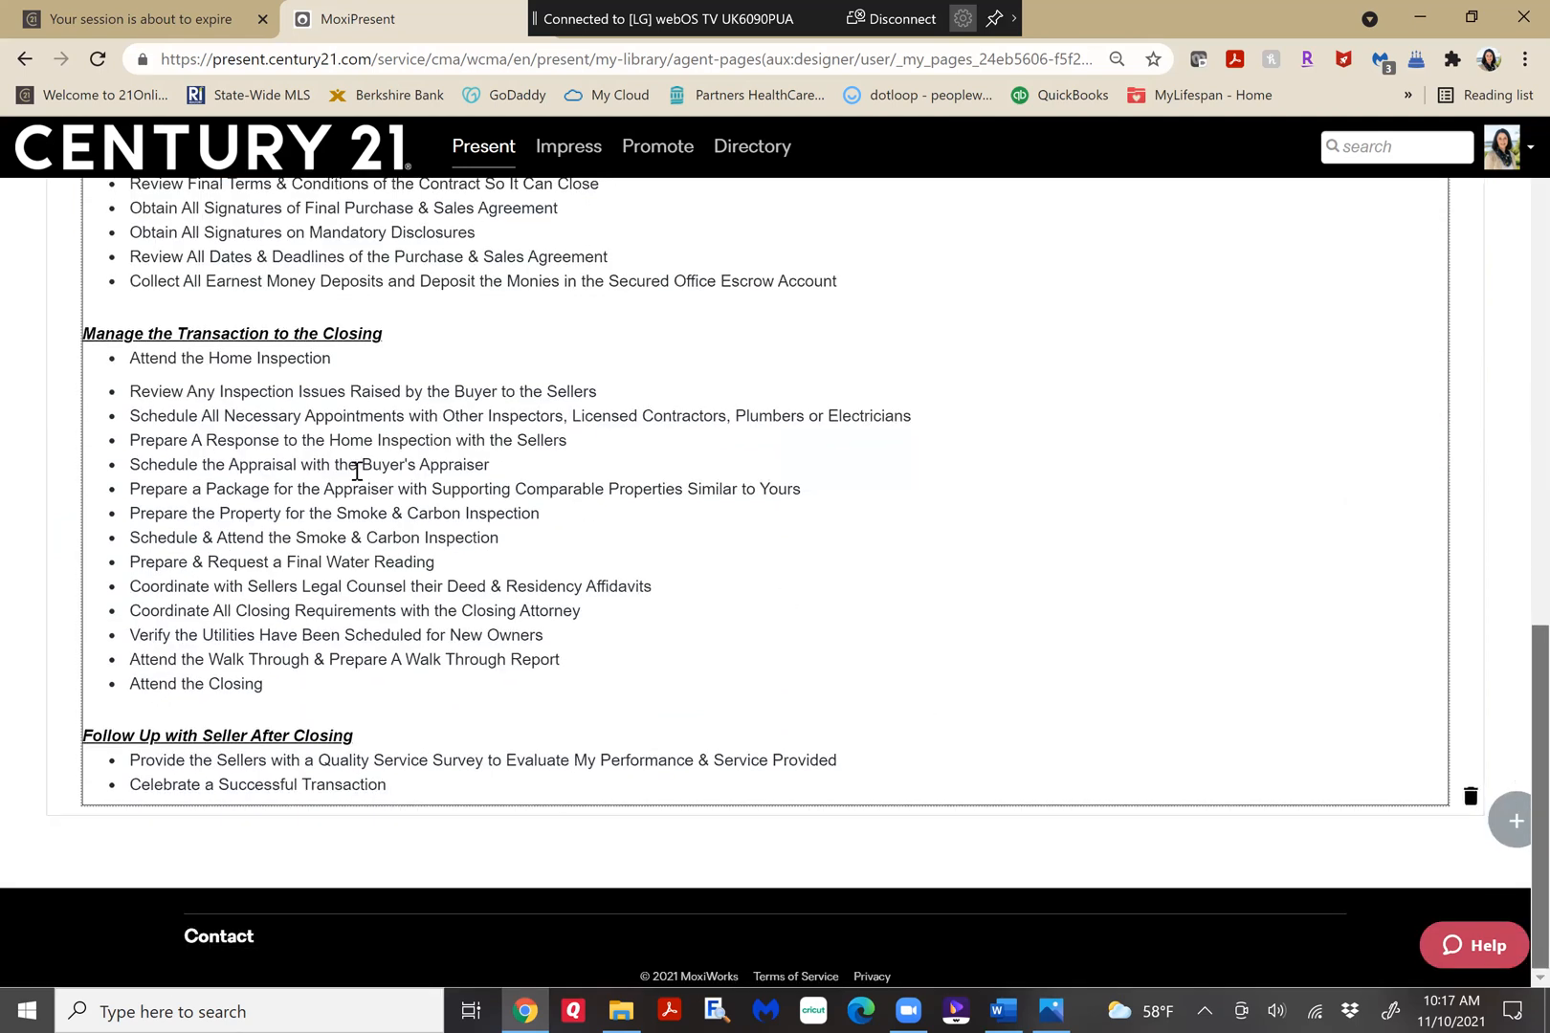
click(348, 365)
key(Delete)
key(Return)
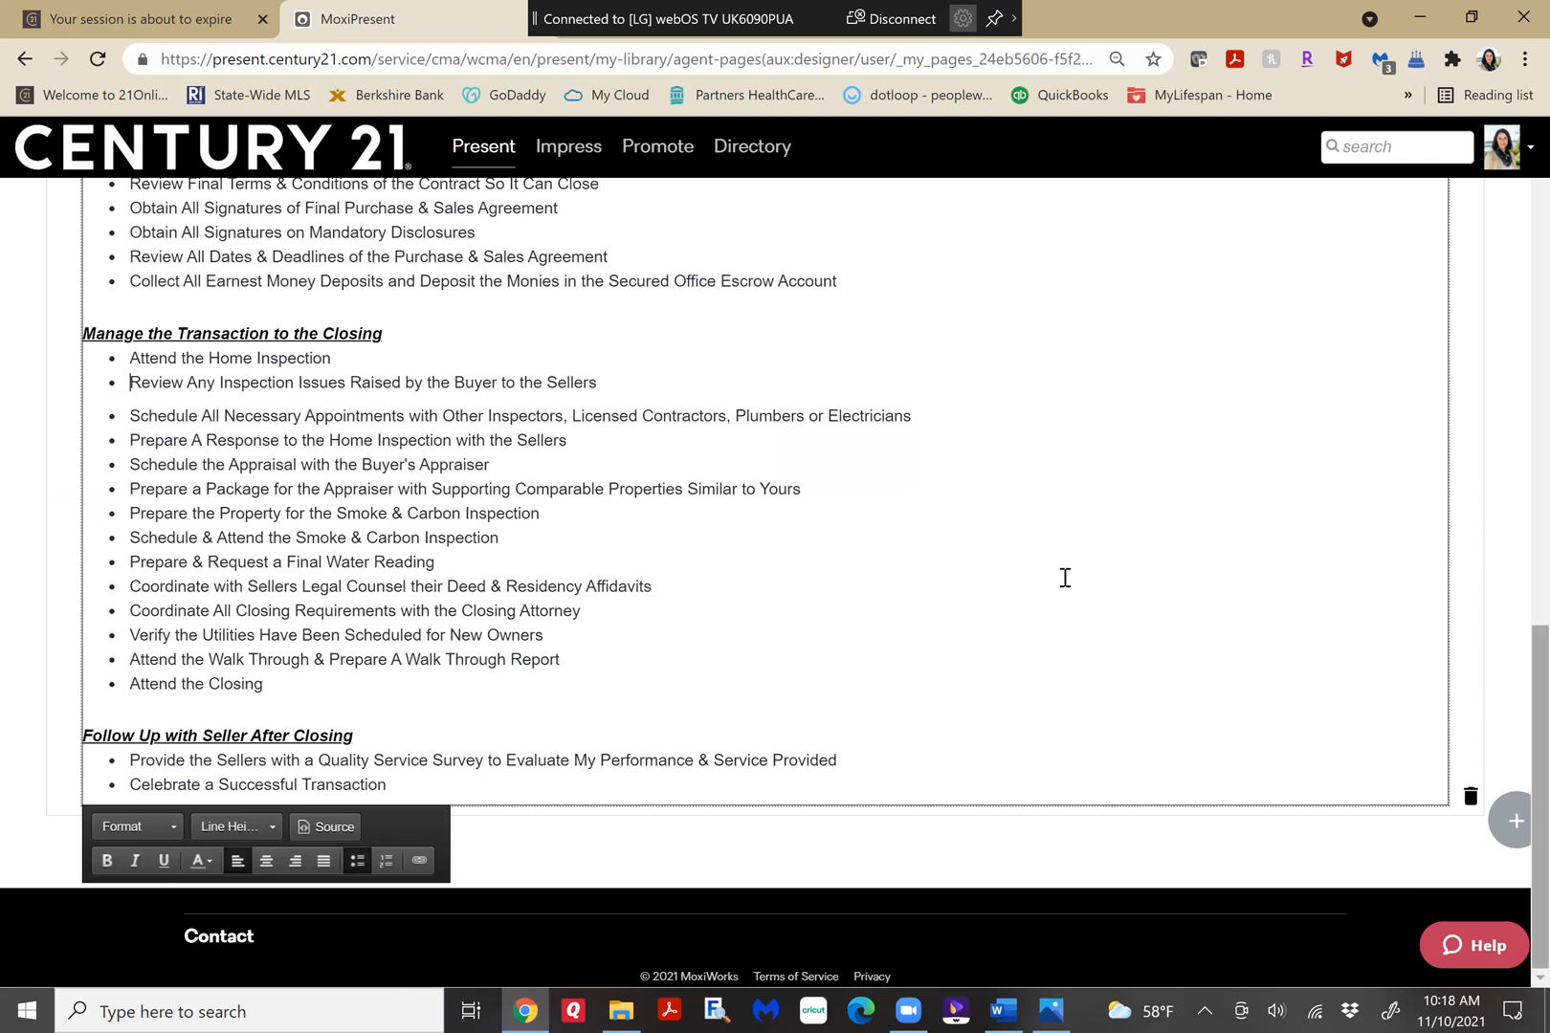
Create the Print - Portrait version of the page by copying it from the web version.
scroll(1065, 578, up, 3)
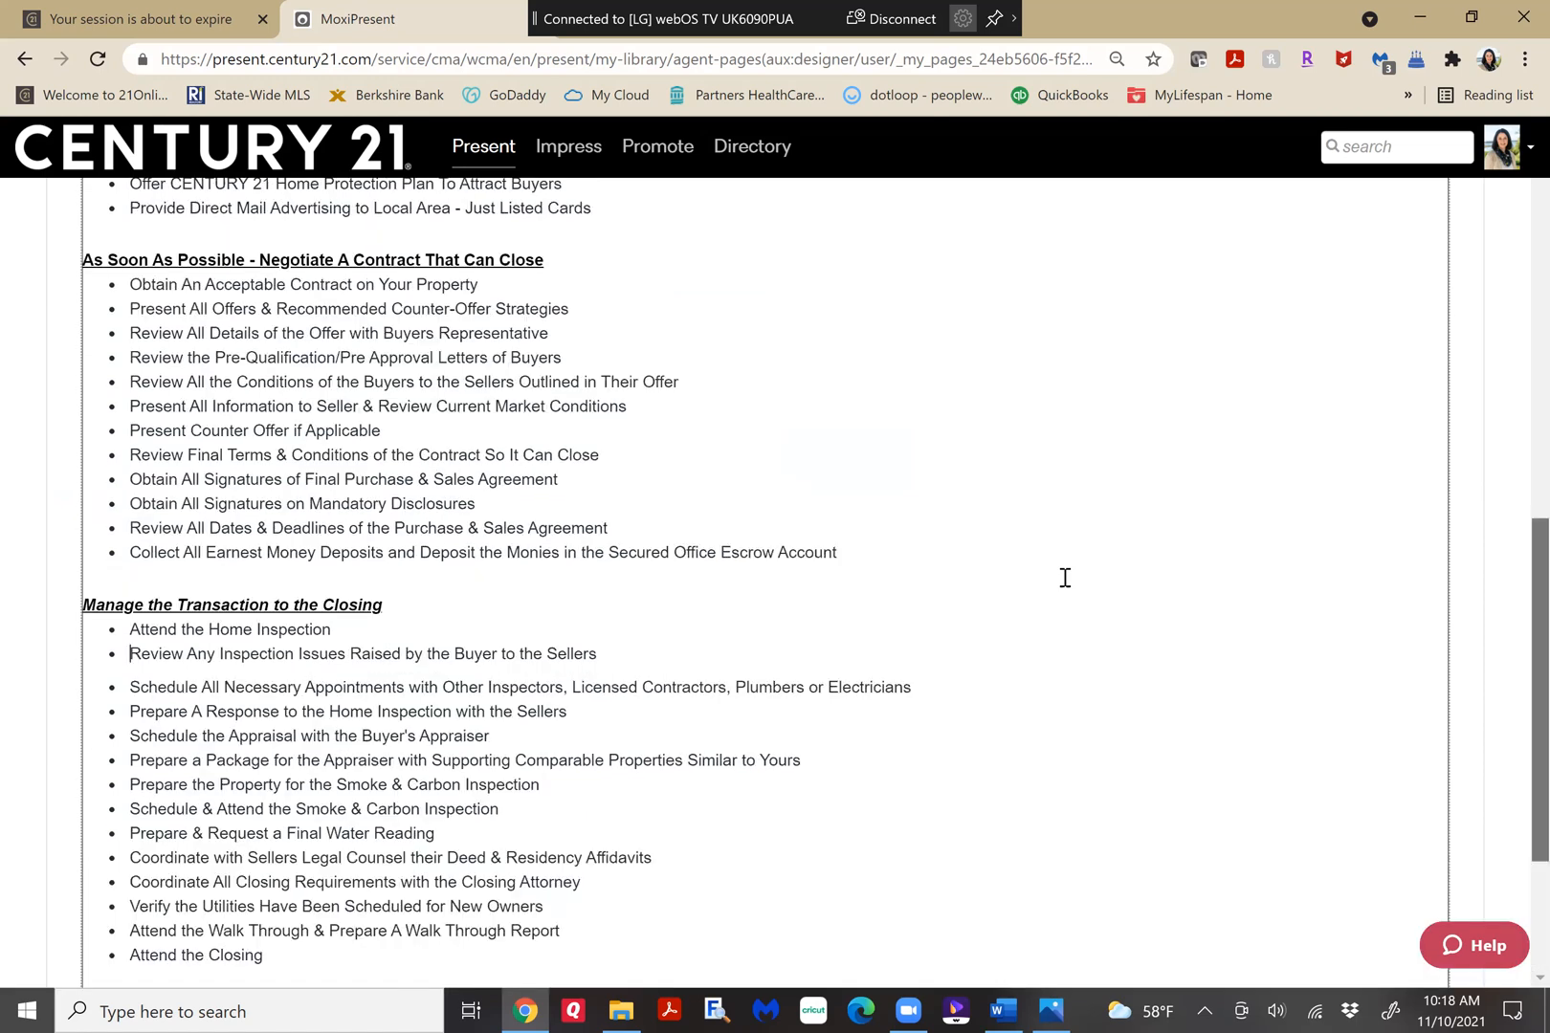
scroll(1065, 578, up, 10)
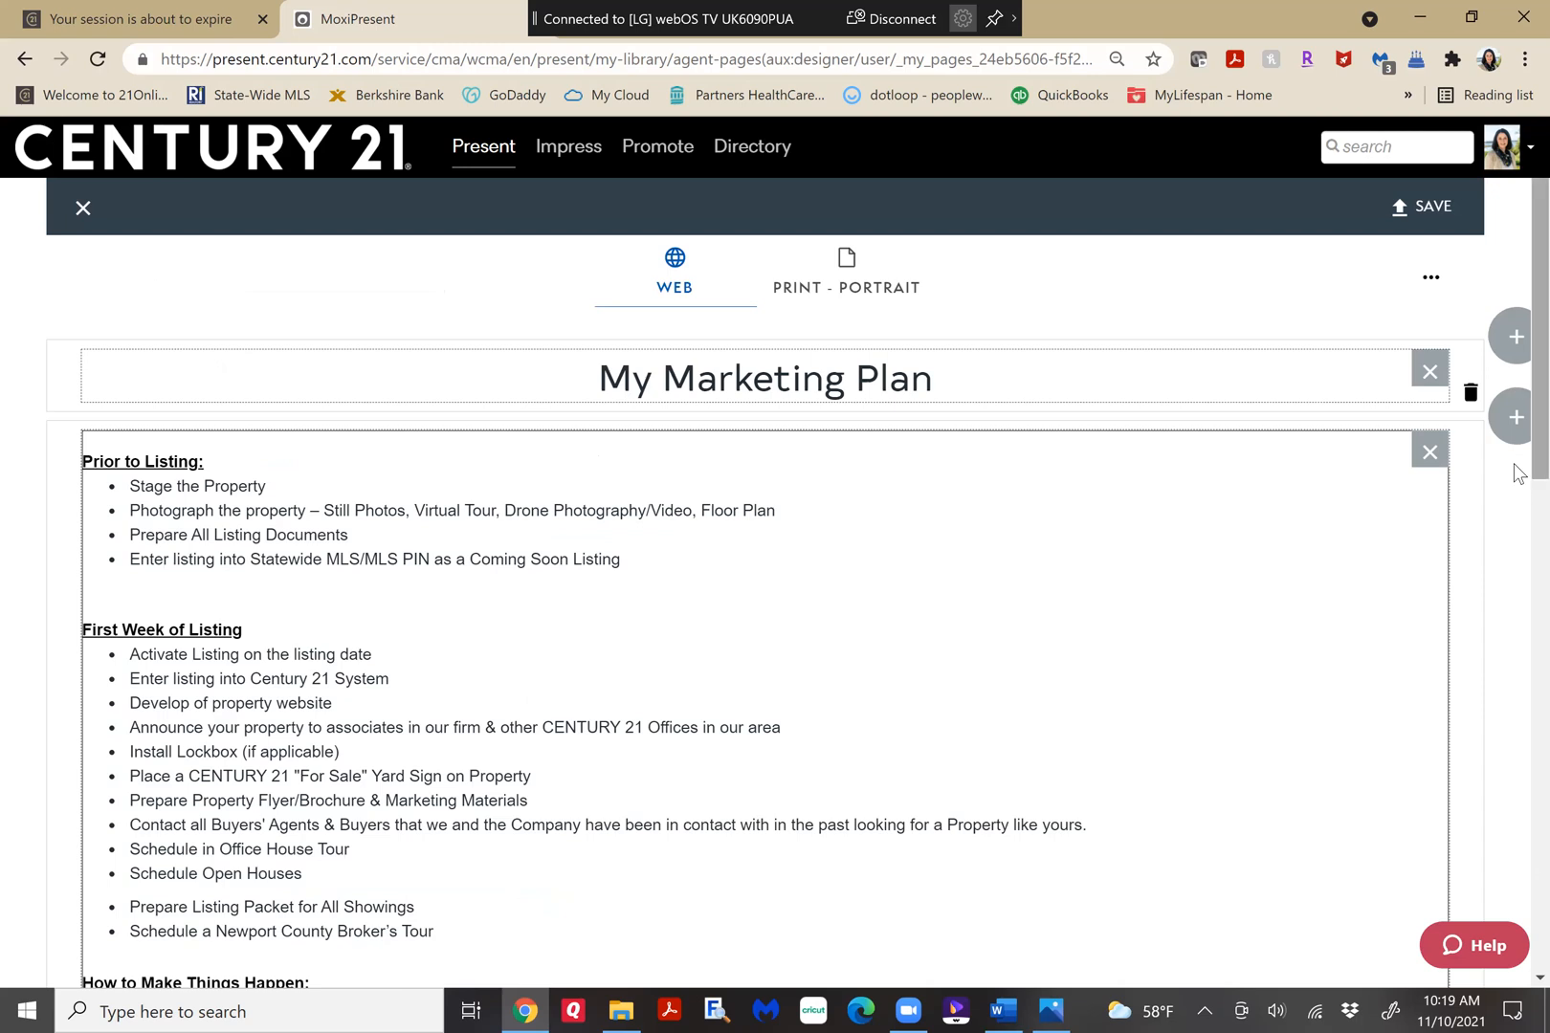
scroll(1517, 474, down, 2)
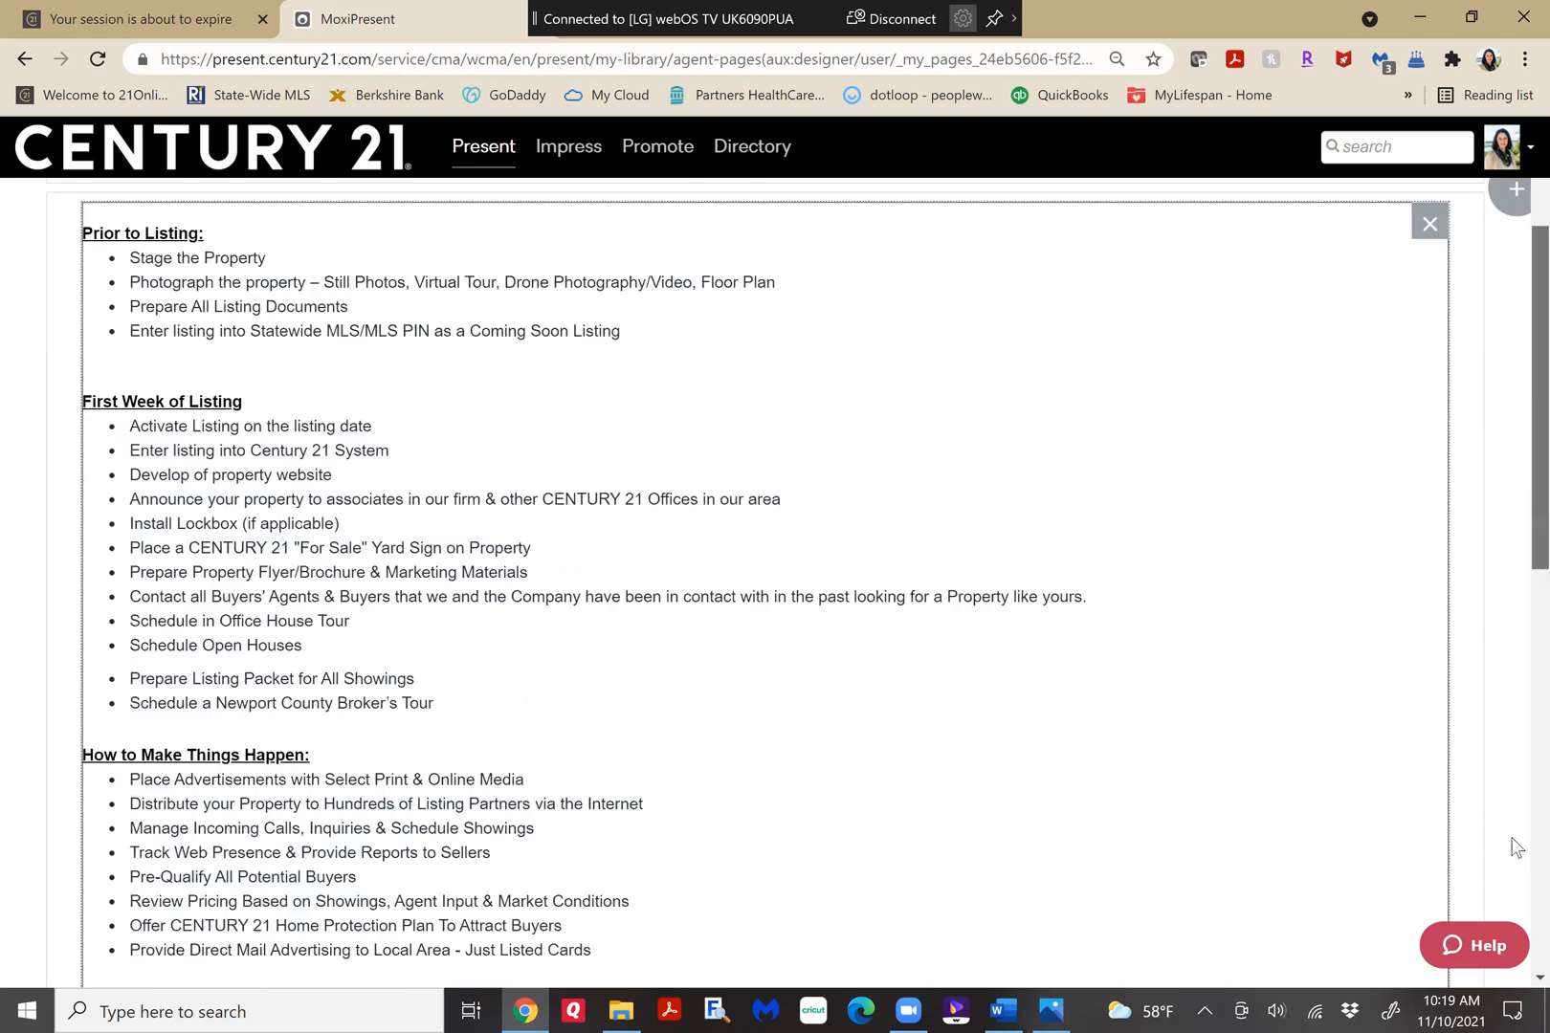
scroll(1514, 382, down, 12)
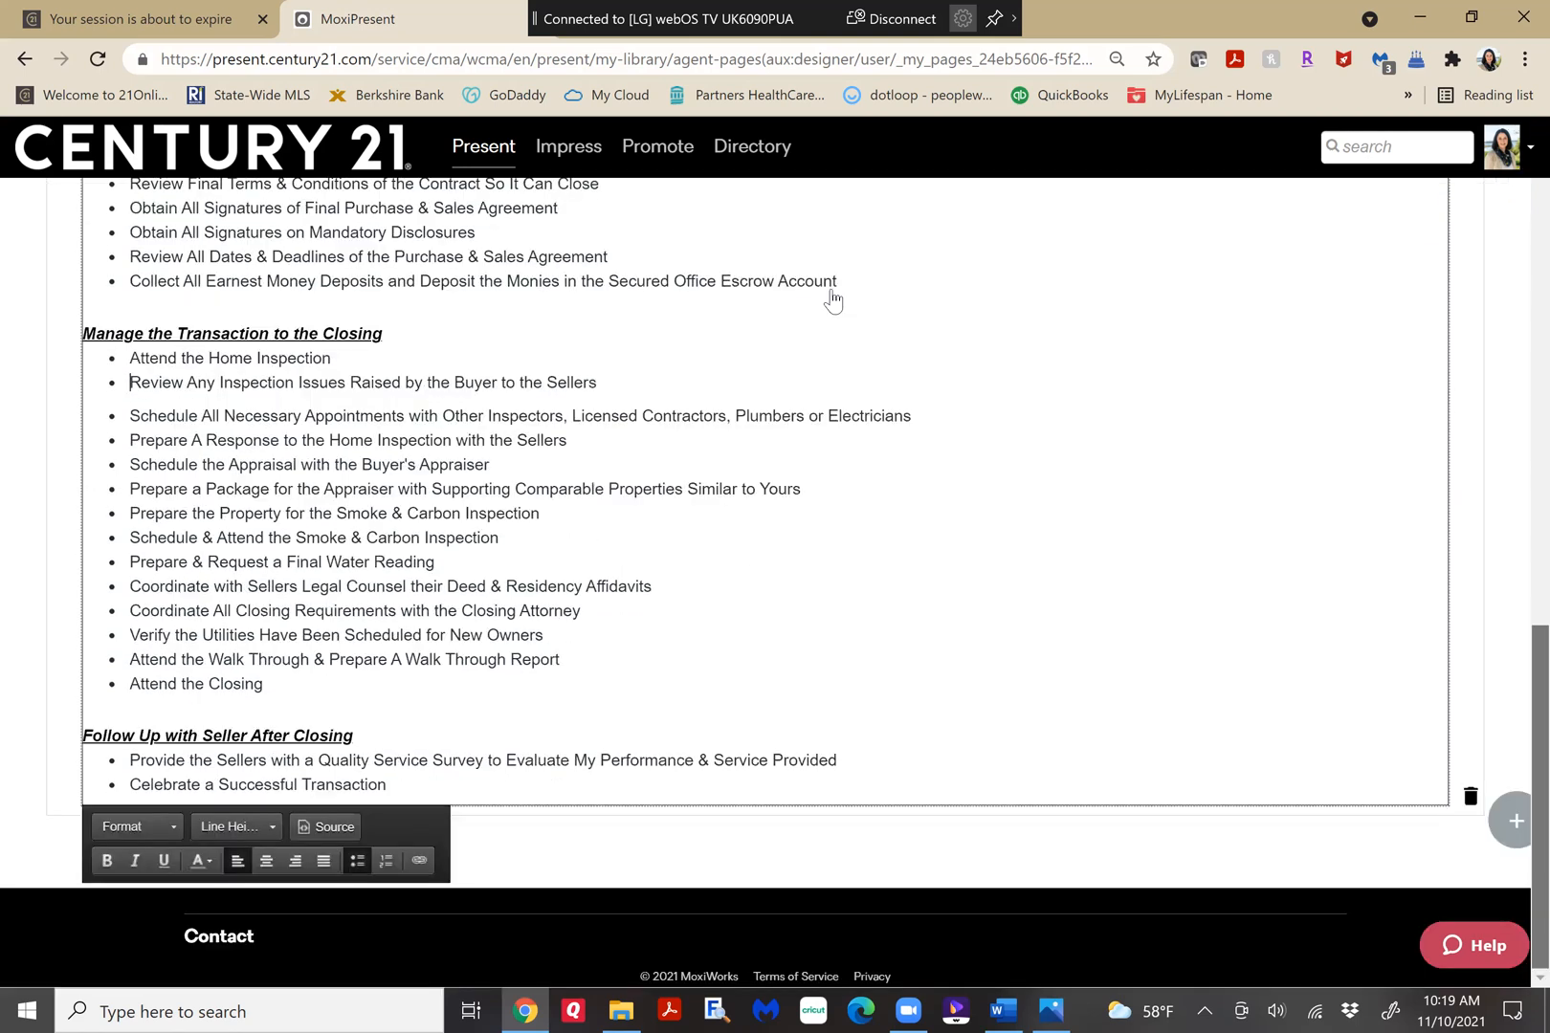
click(832, 296)
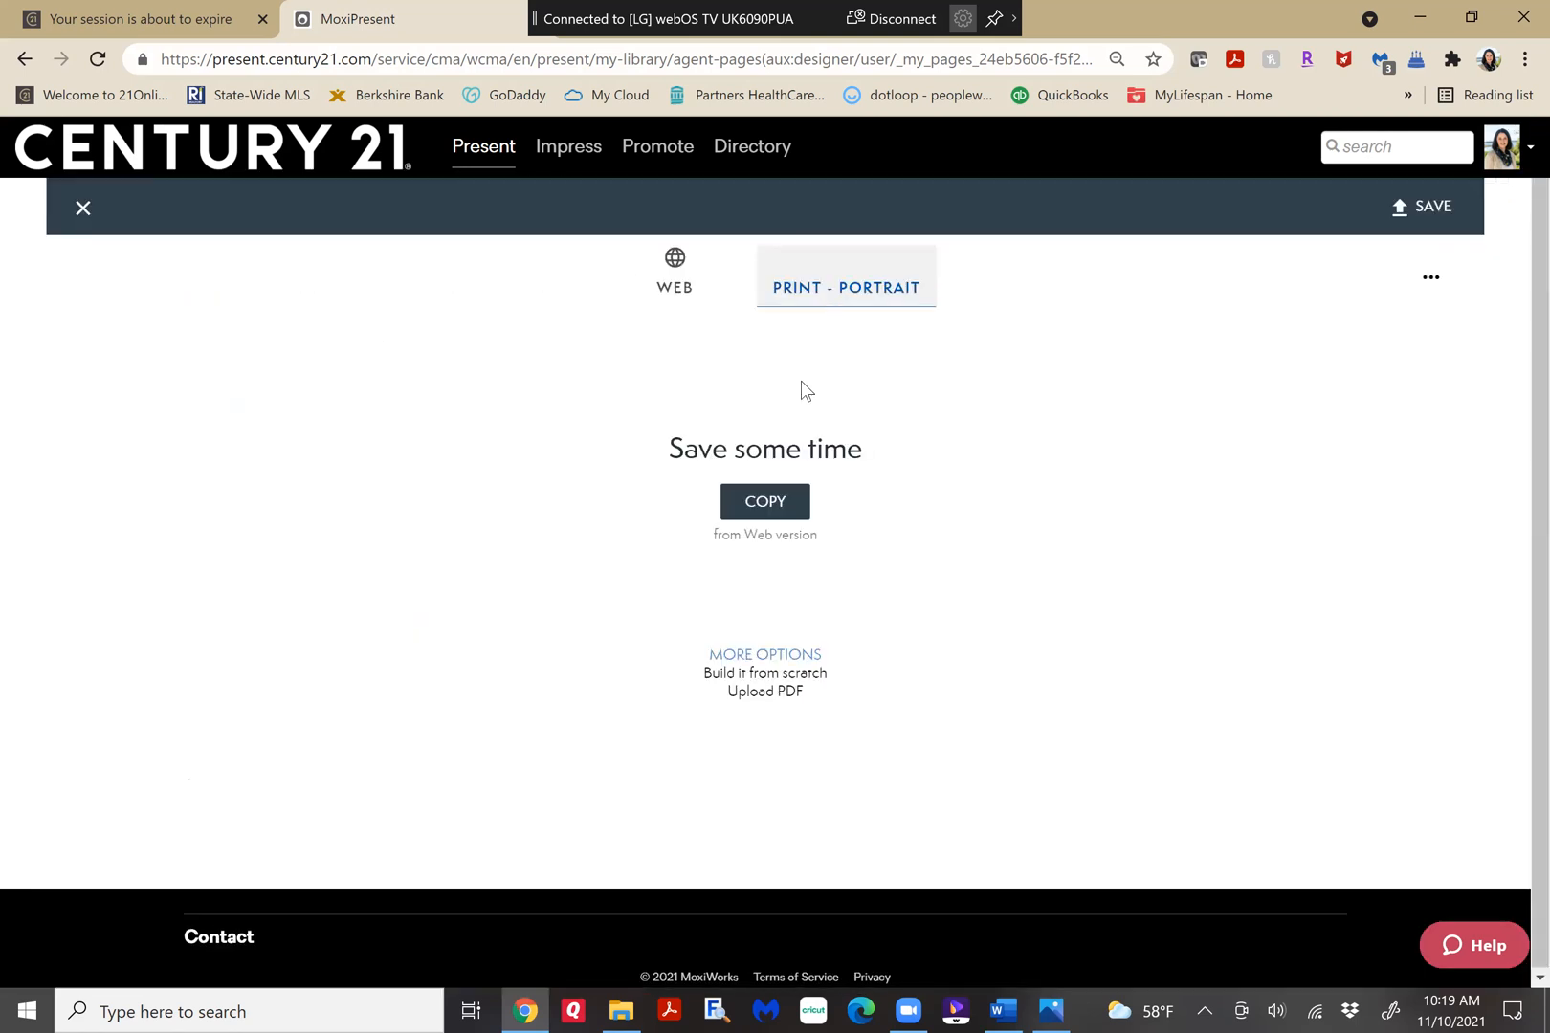
click(767, 503)
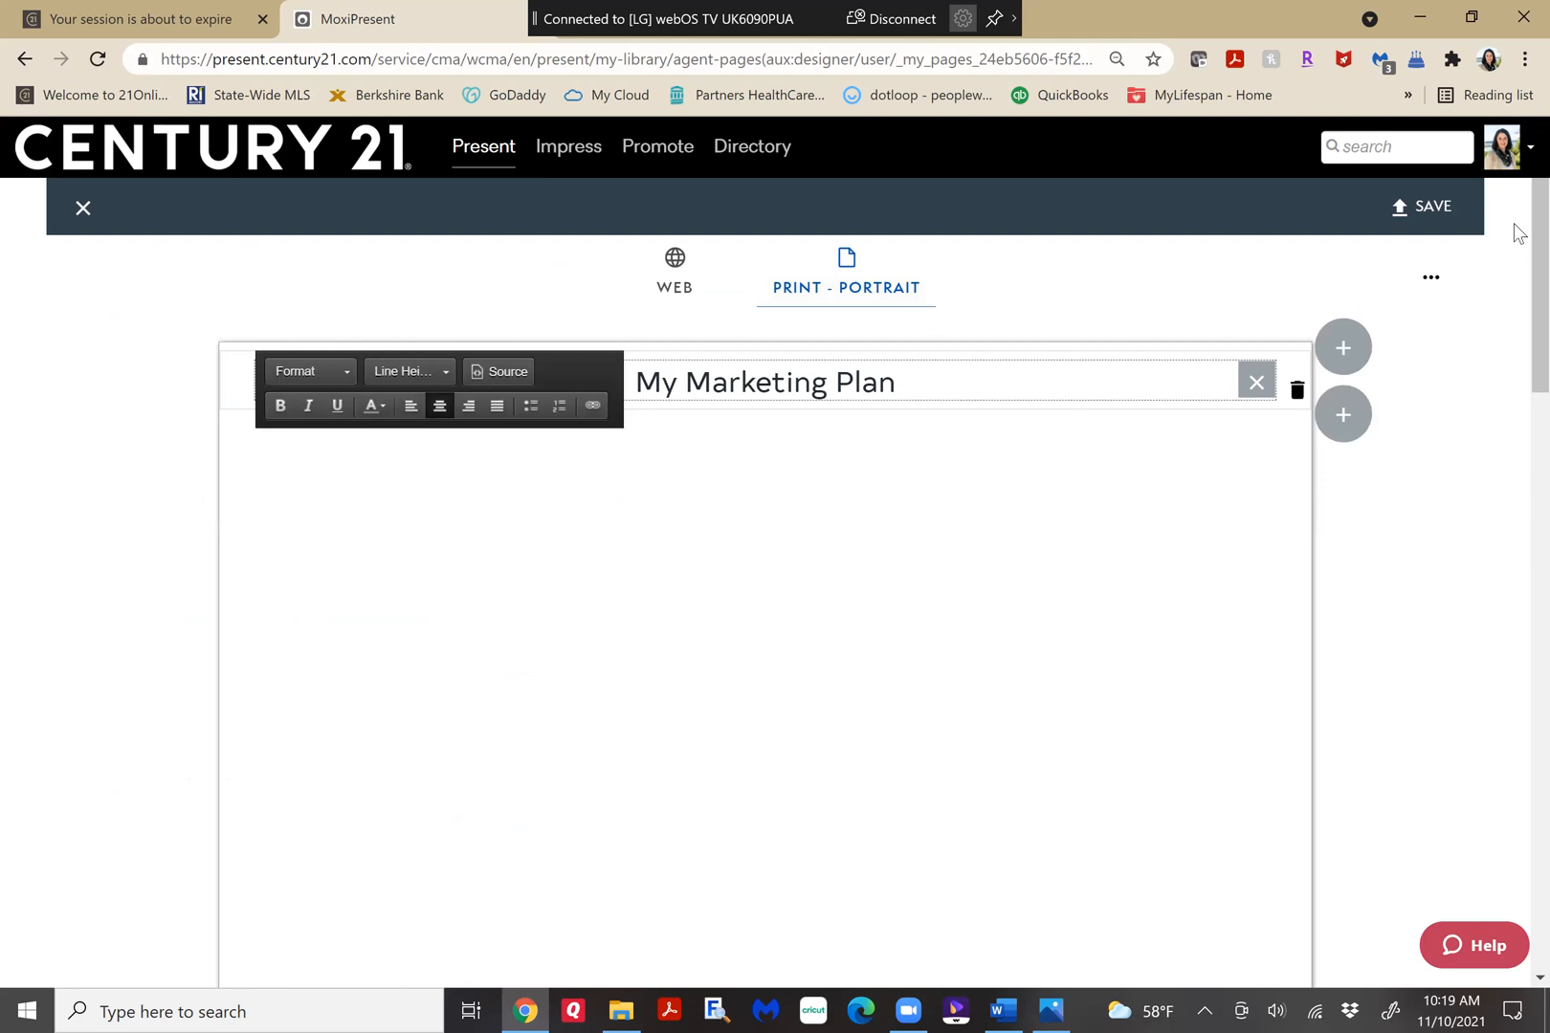
Examine how the title and marketing plan text are laid out across the page break in the print version.
scroll(1513, 380, down, 1)
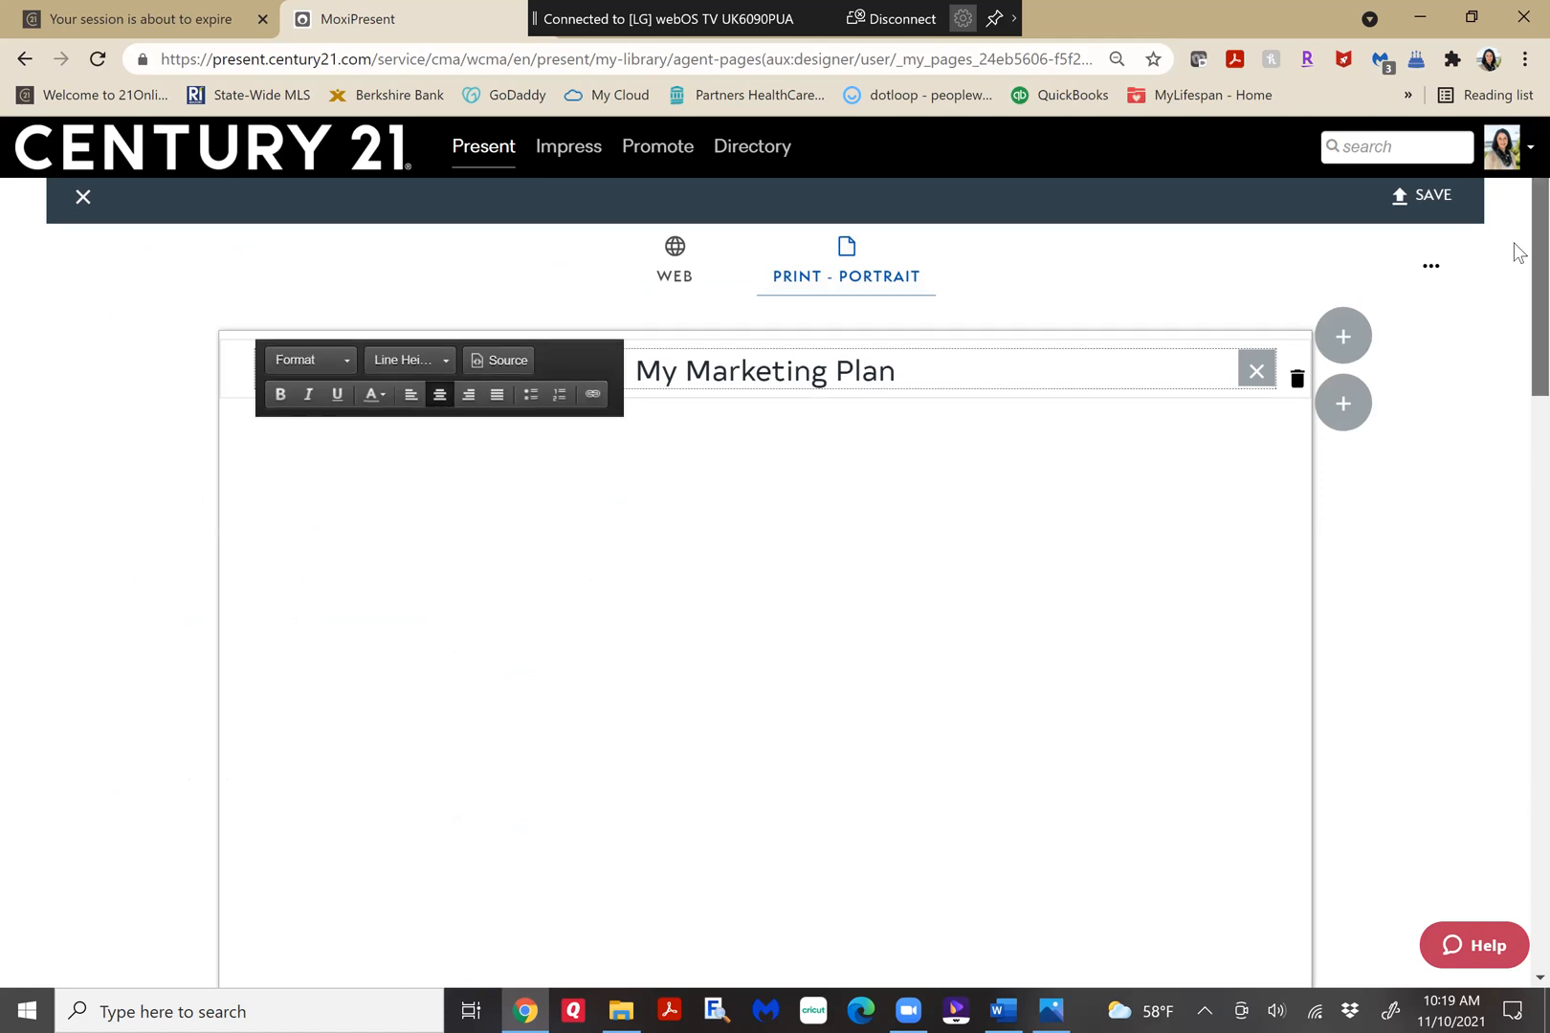
scroll(813, 380, down, 1)
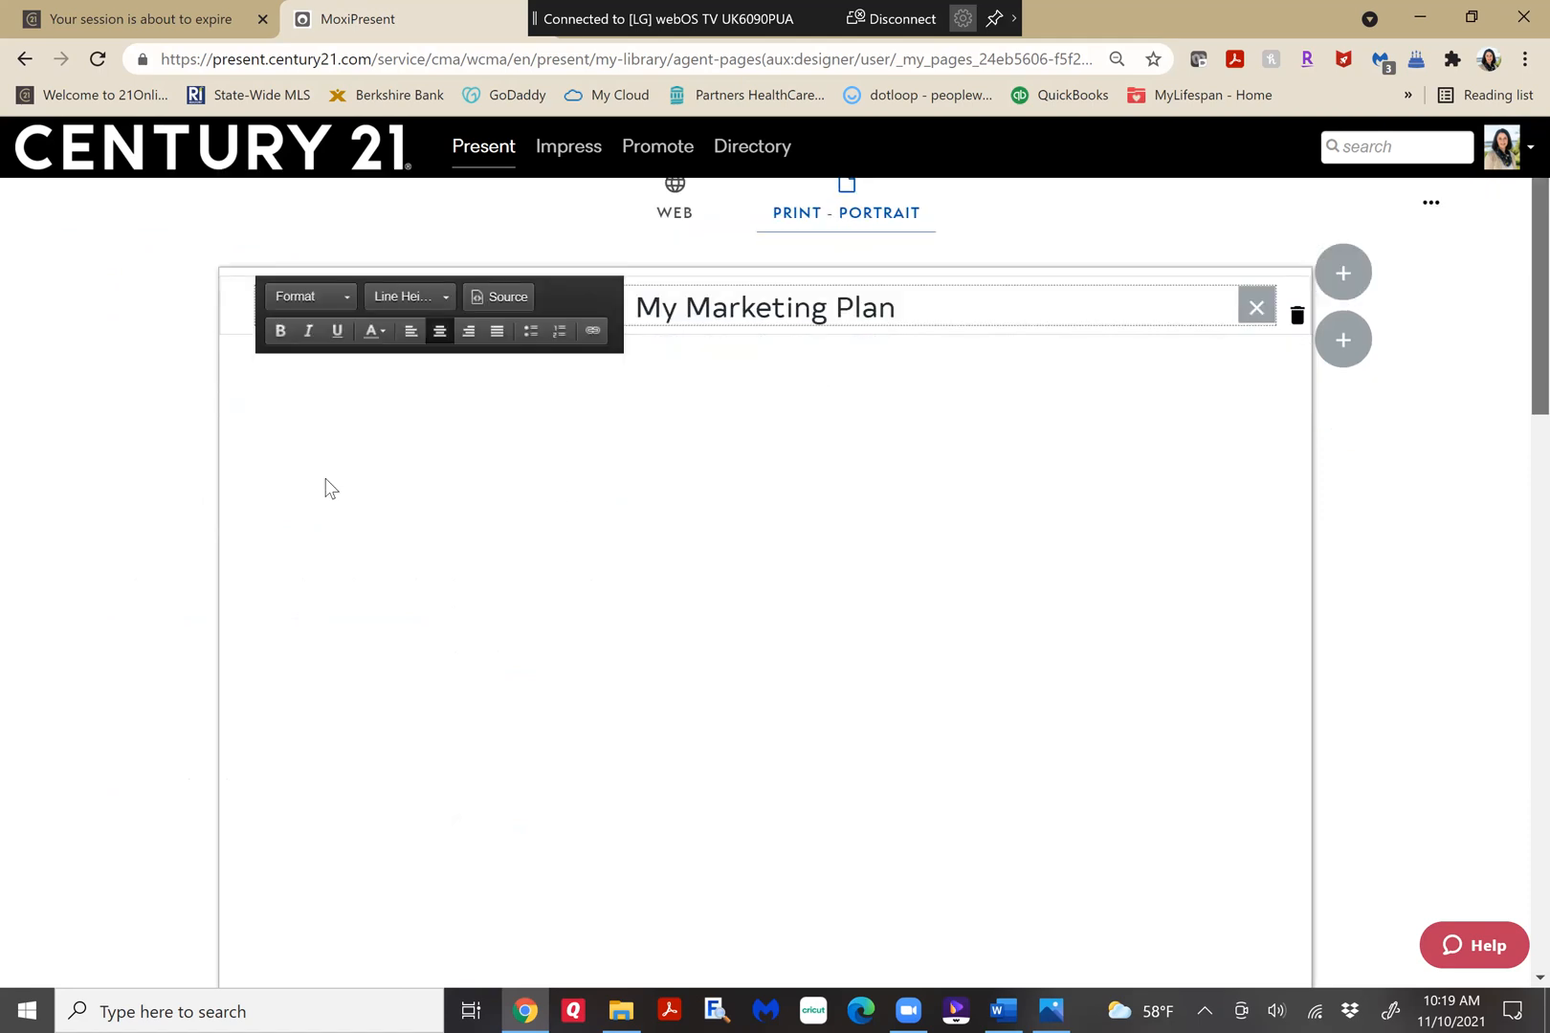
scroll(325, 488, up, 1)
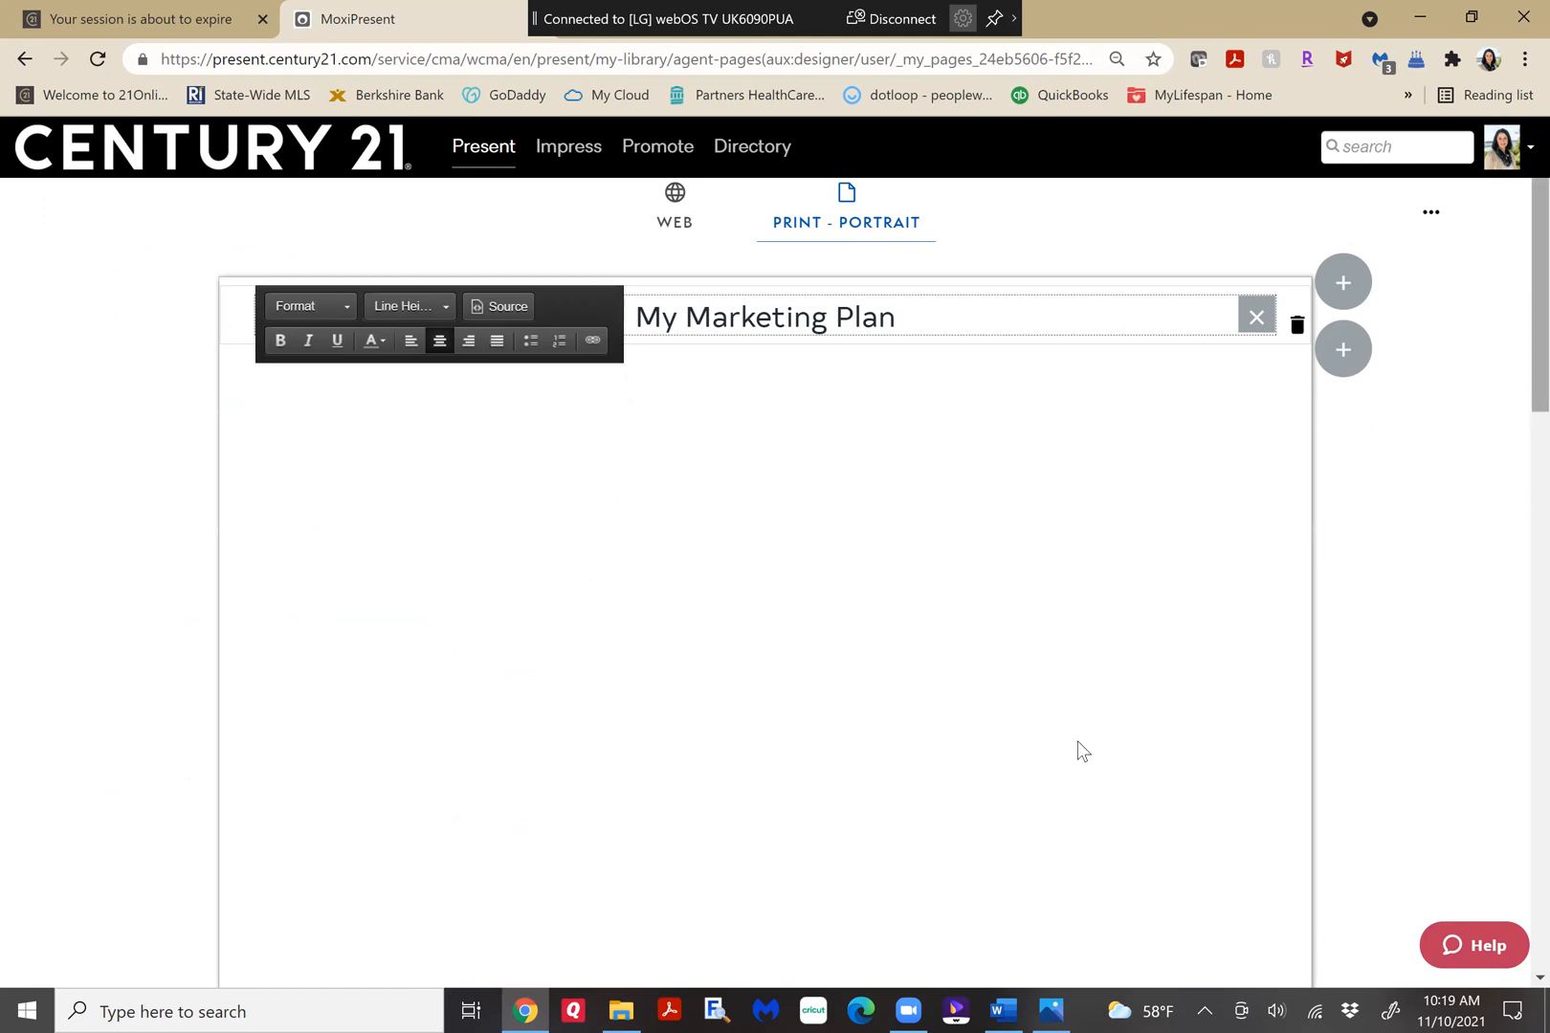
scroll(472, 798, down, 7)
click(261, 826)
key(Up)
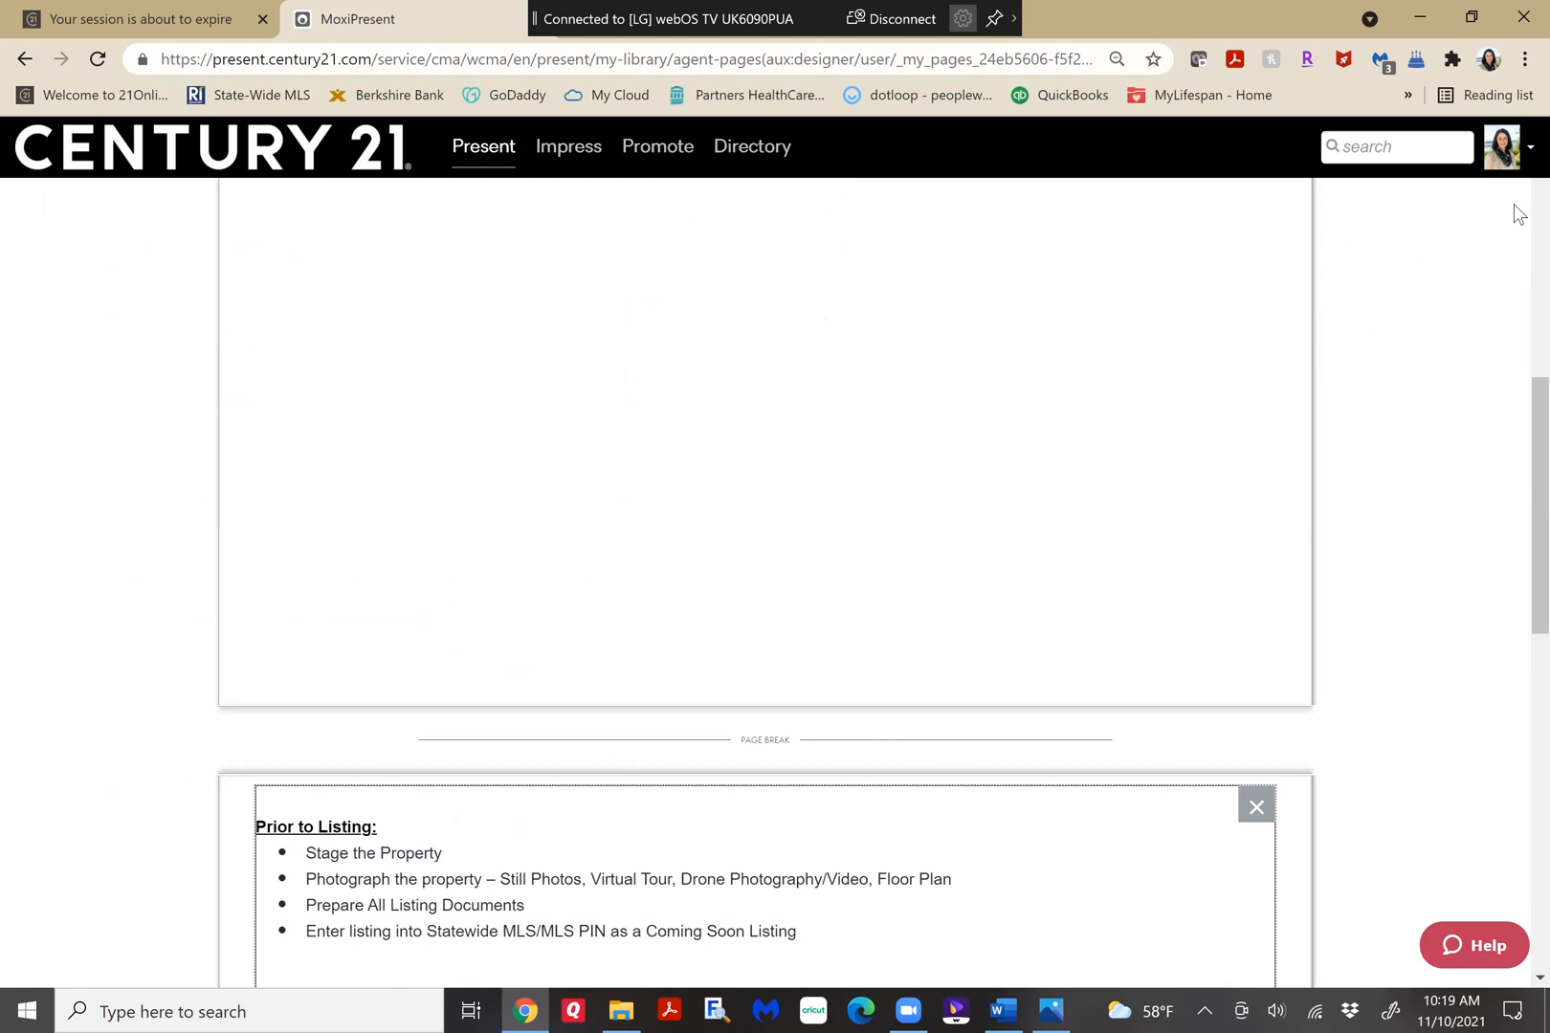
scroll(1243, 481, up, 8)
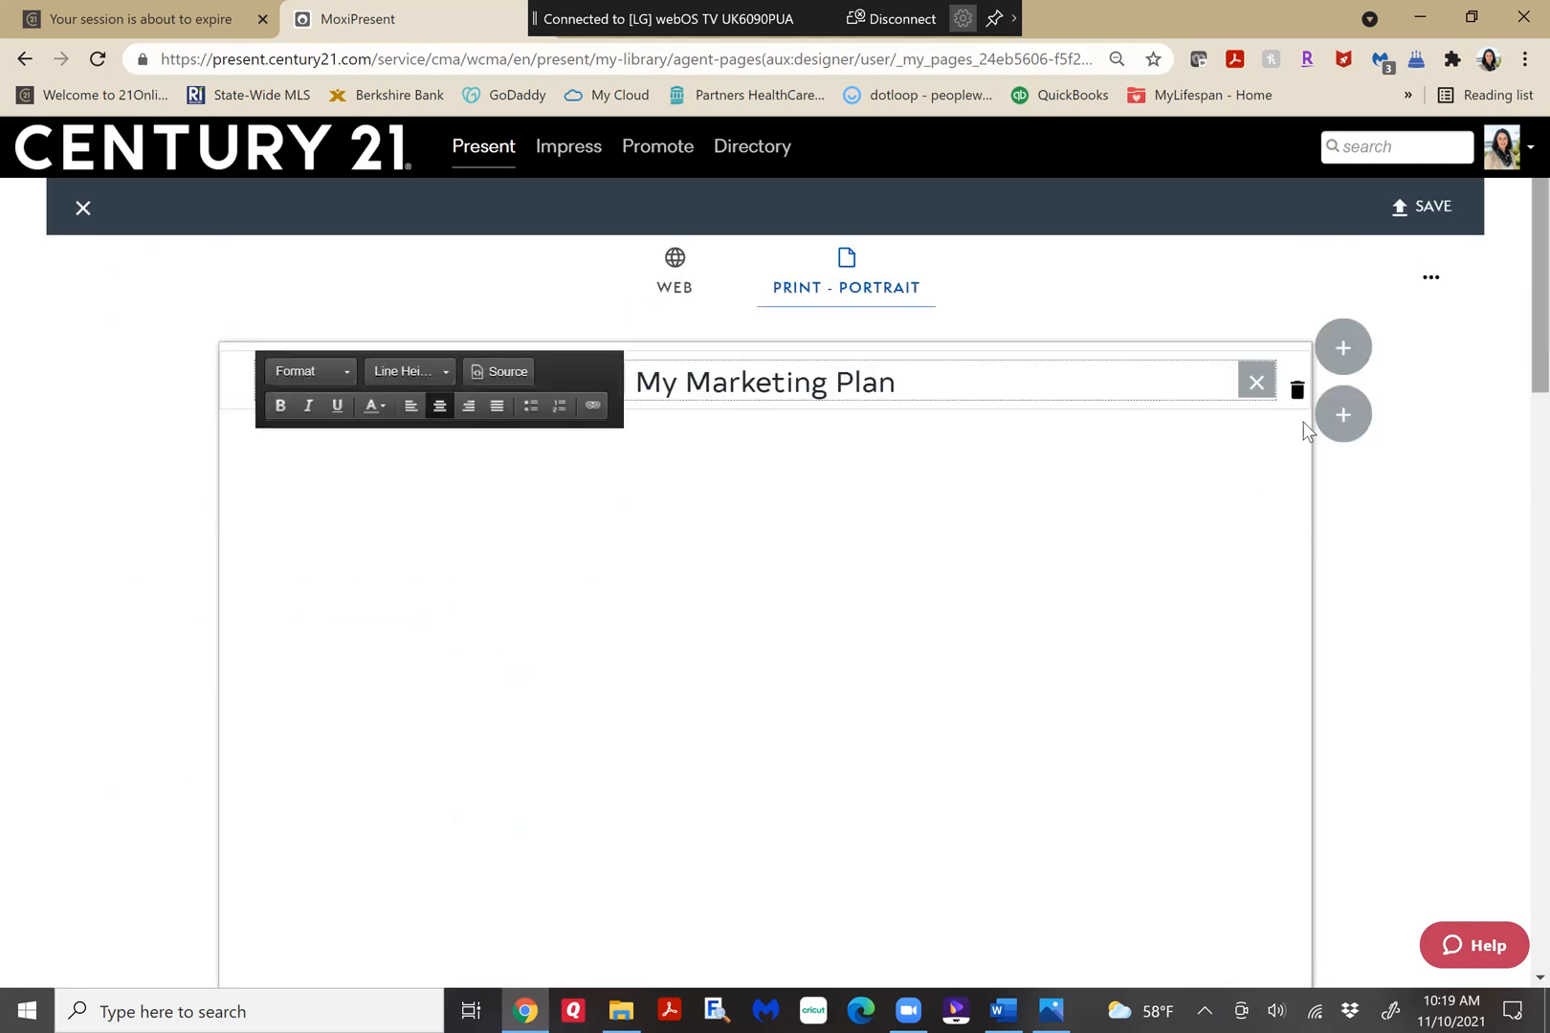
click(1288, 569)
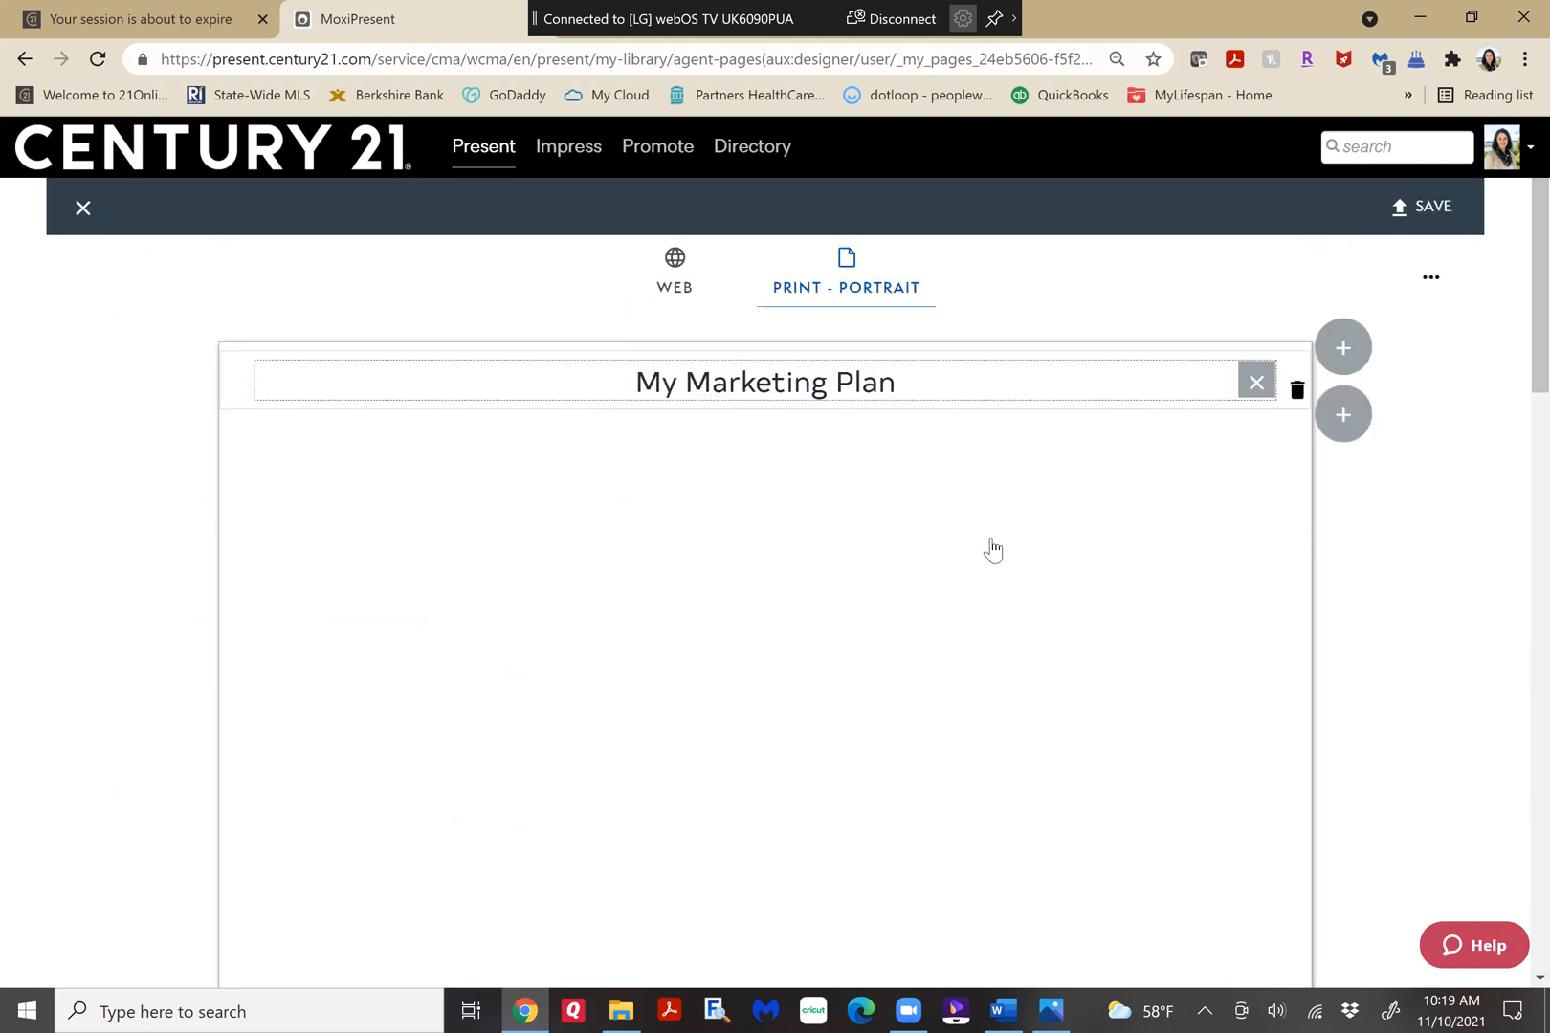
scroll(1282, 555, down, 8)
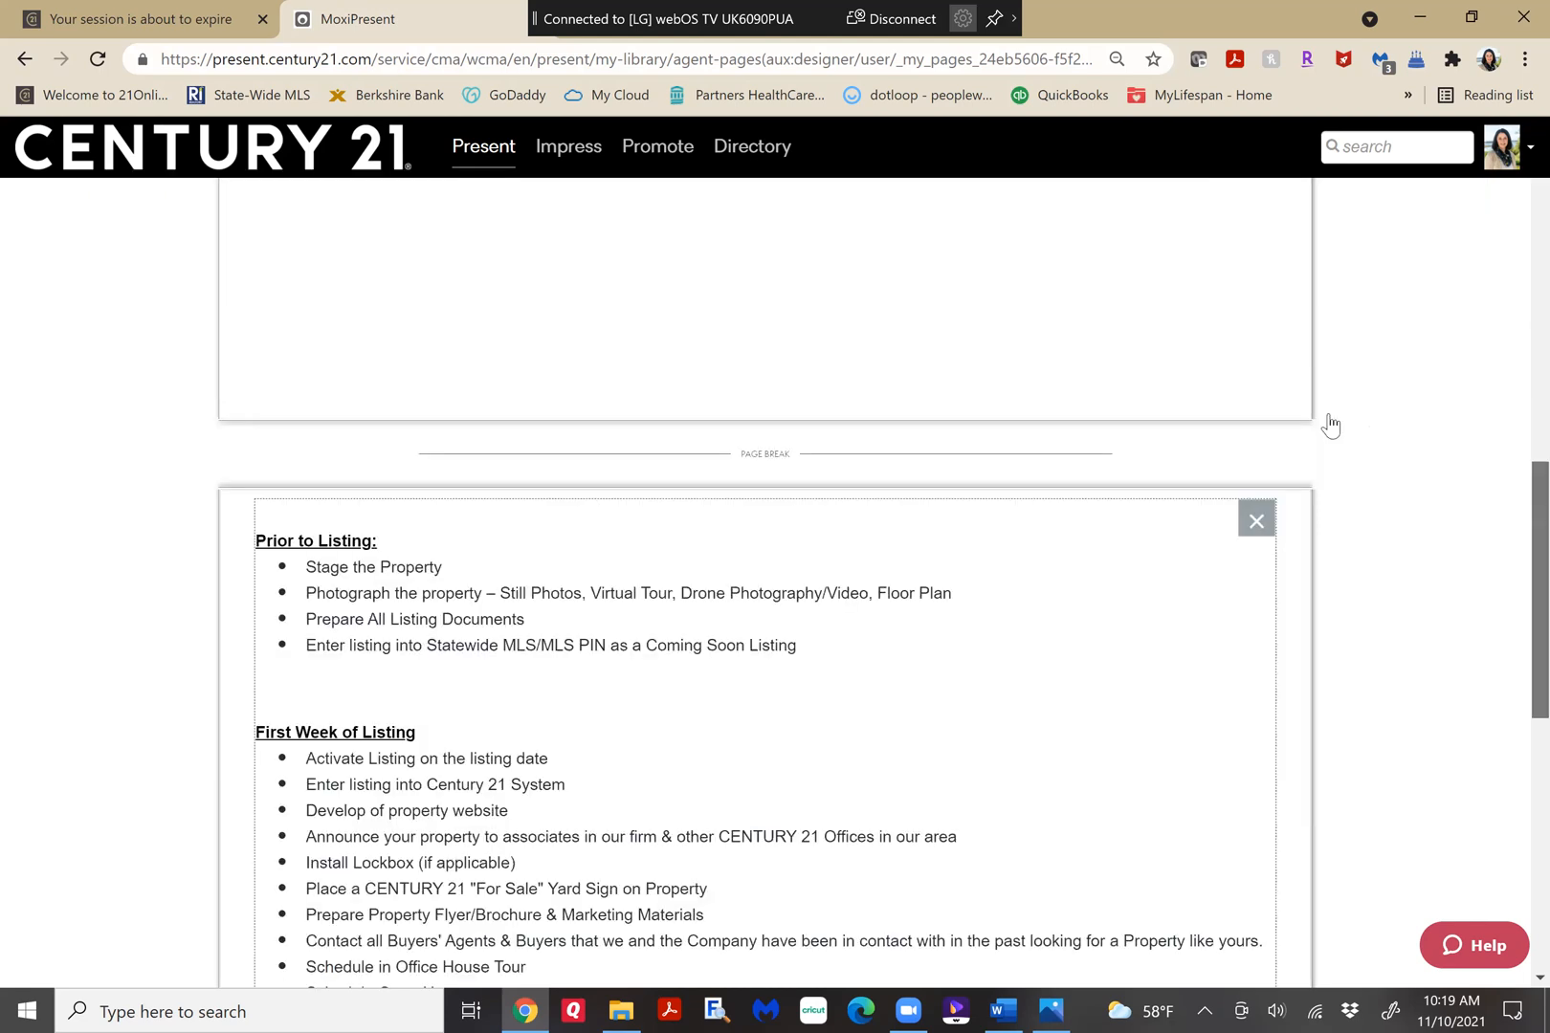
scroll(1330, 425, down, 10)
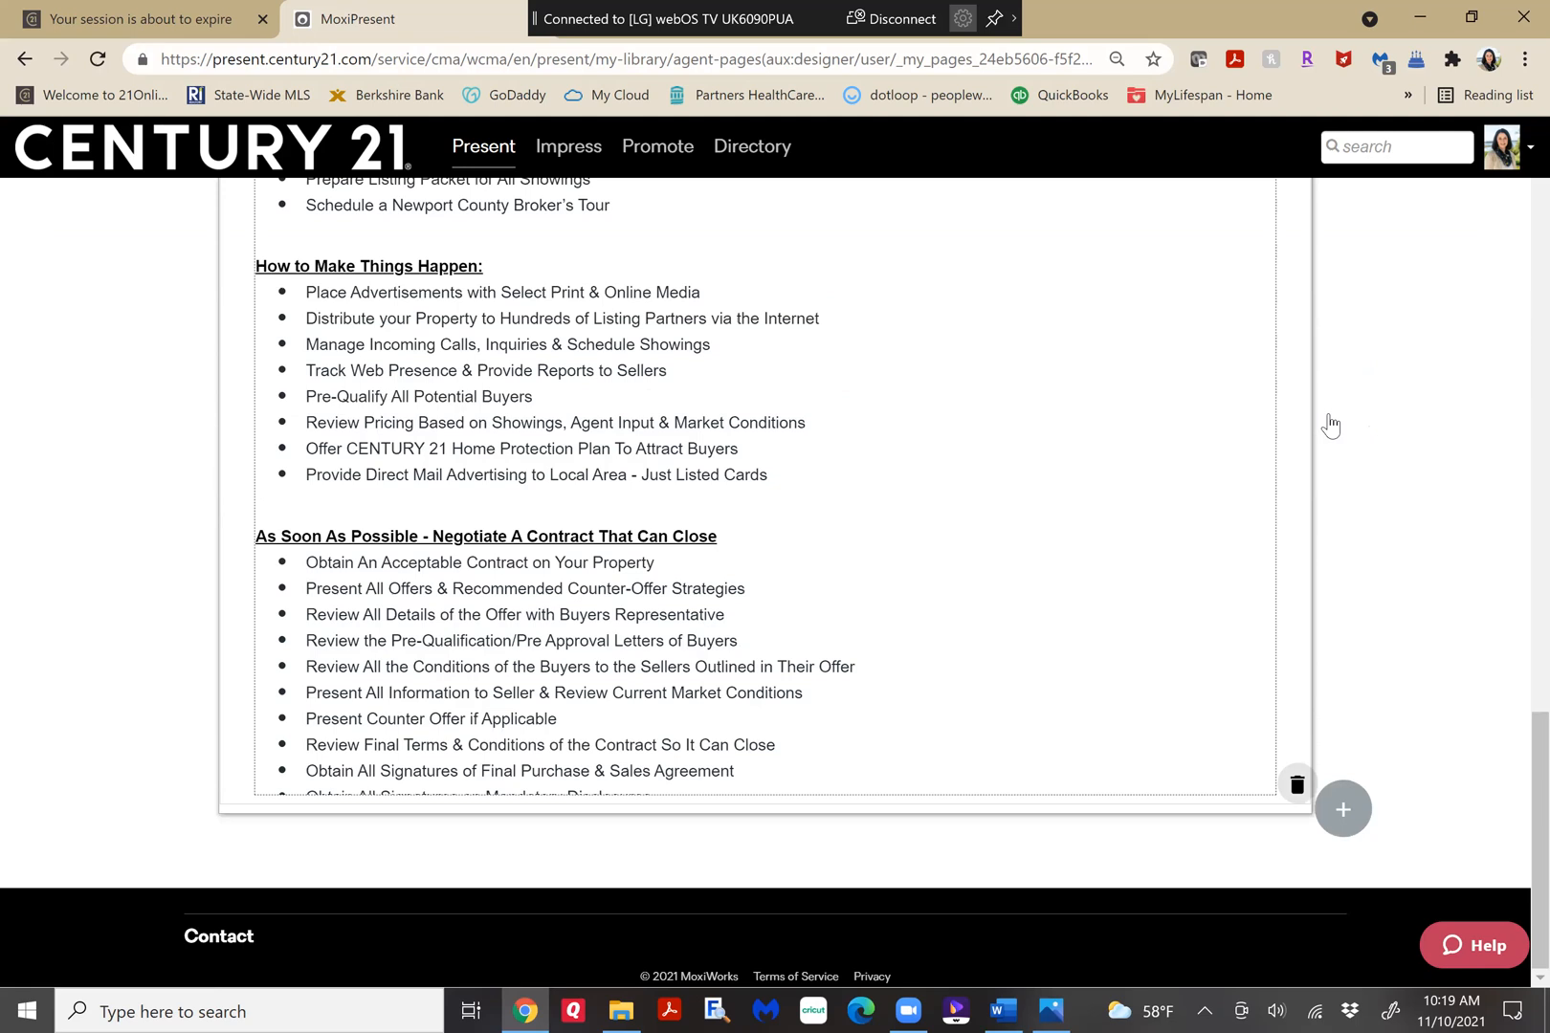
Delete the marketing plan row from the print version and replace it with a single-module row containing an empty text block.
click(1331, 425)
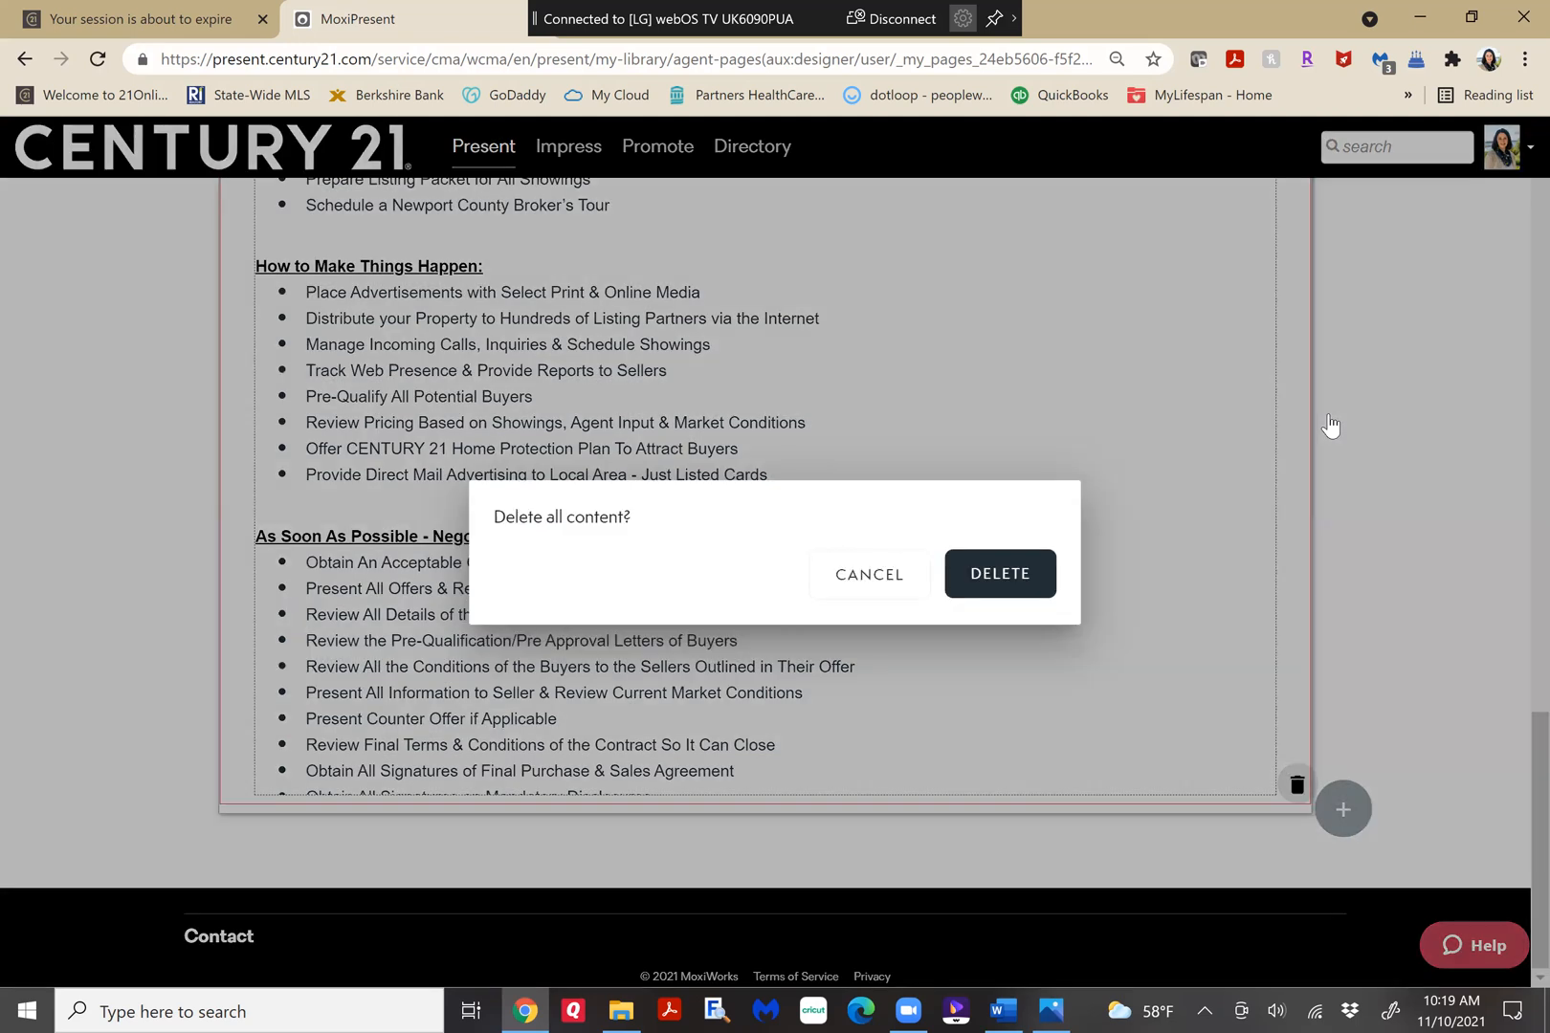
key(Return)
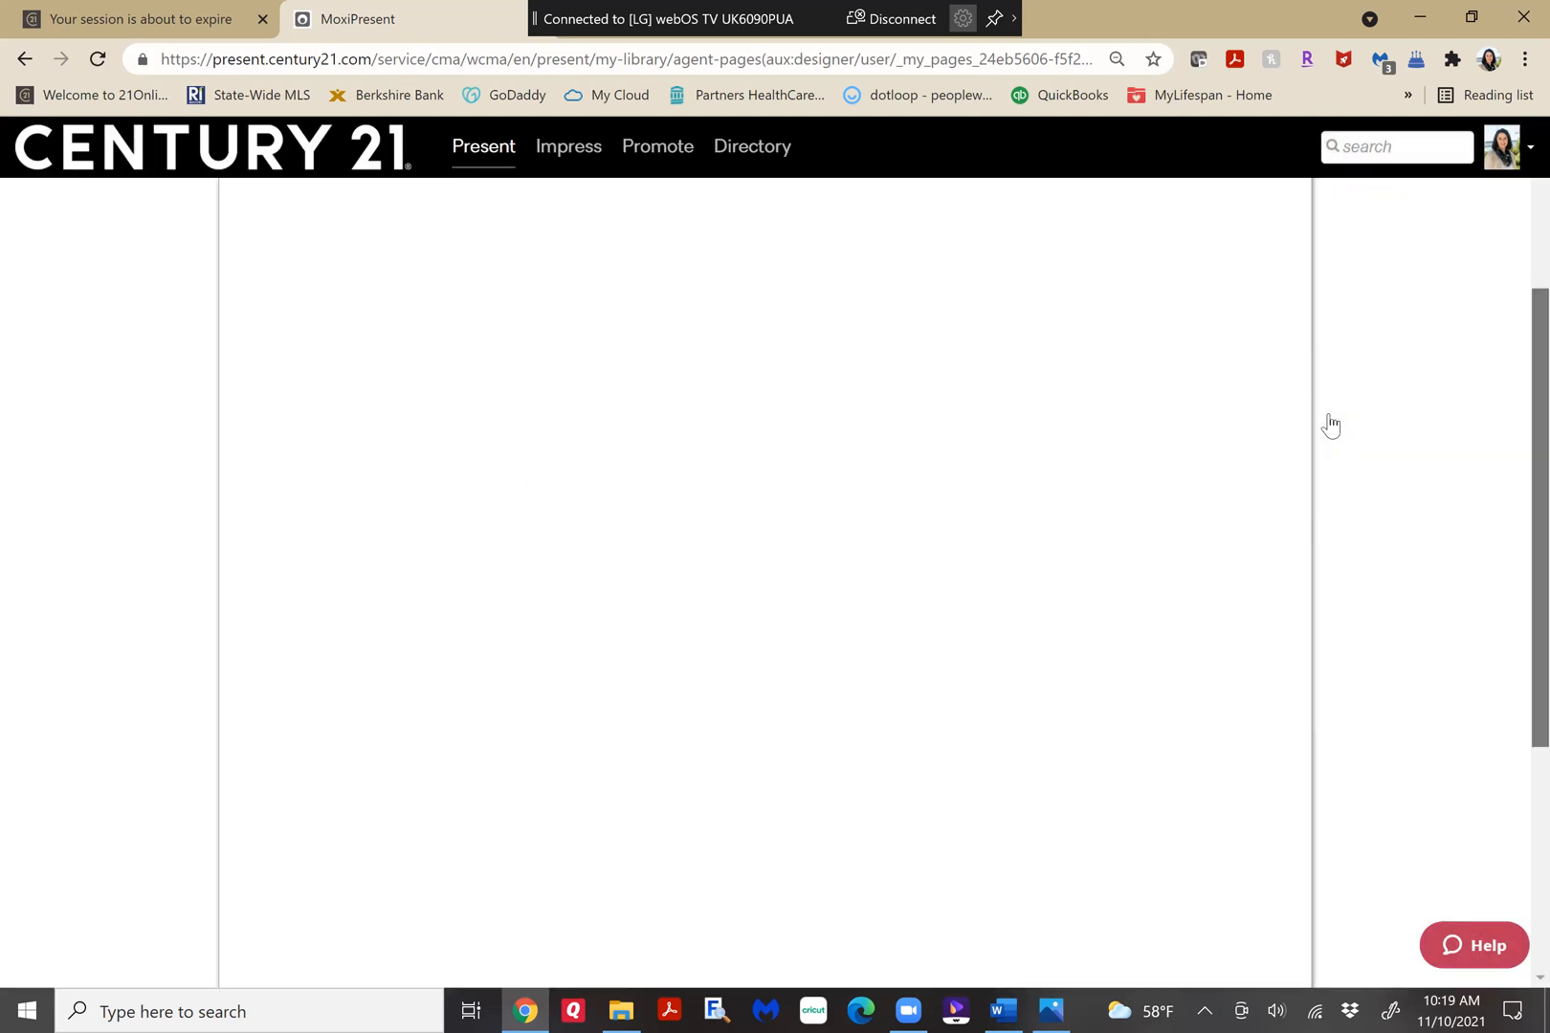
click(1331, 425)
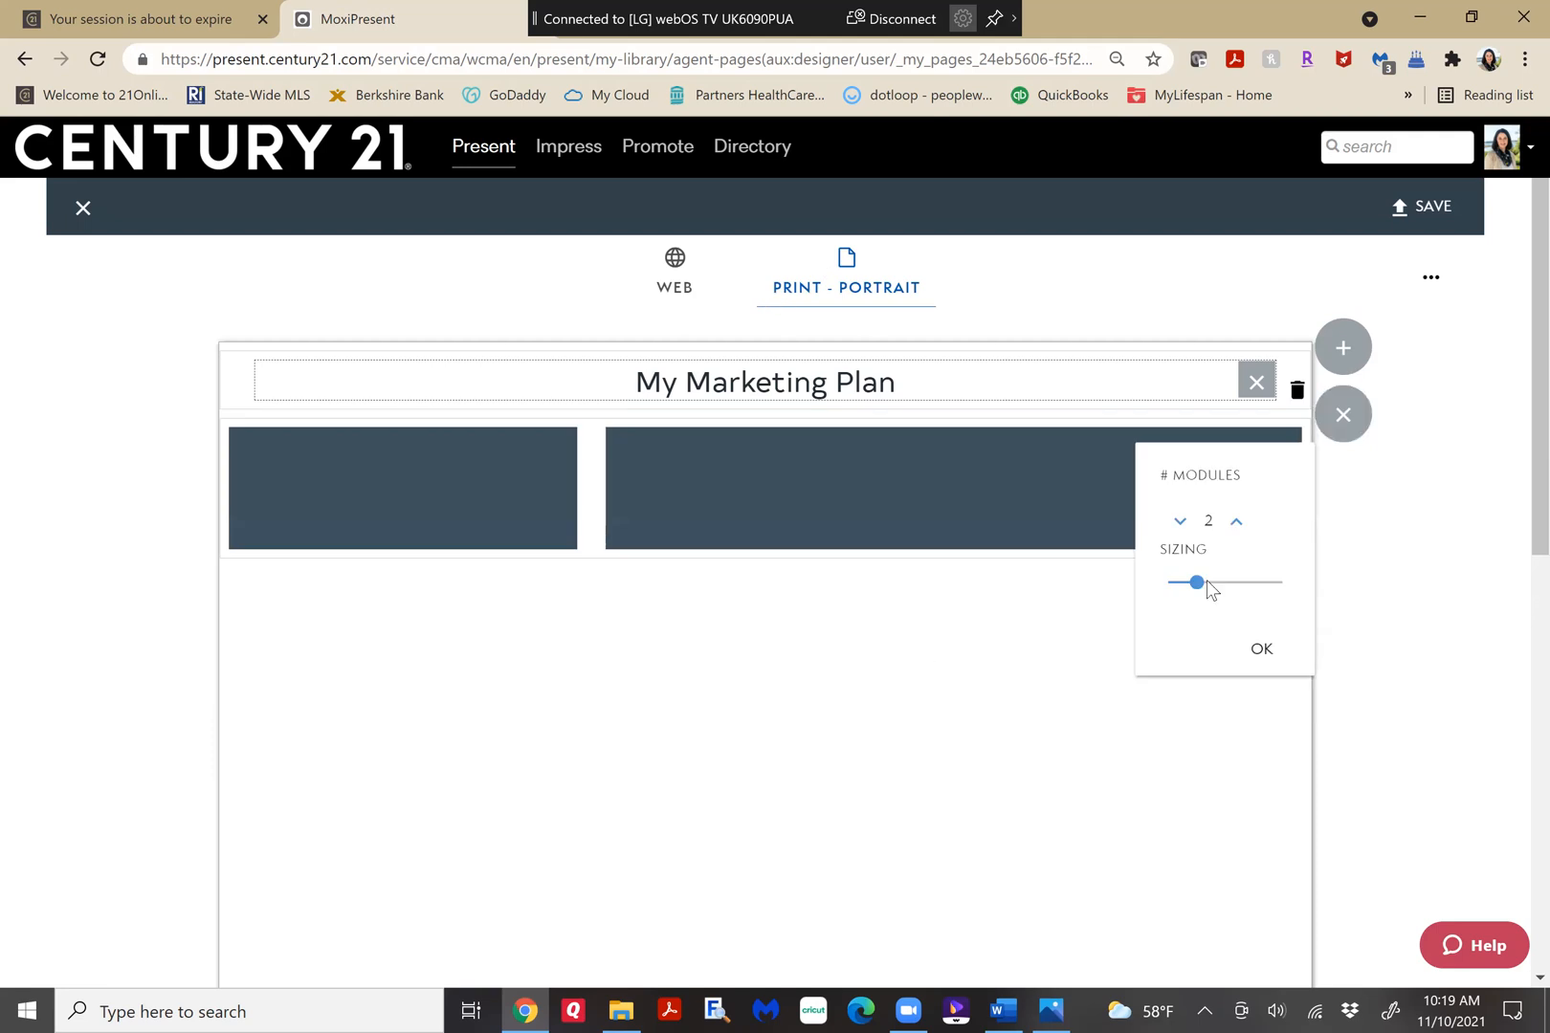
drag(1189, 580, 1145, 599)
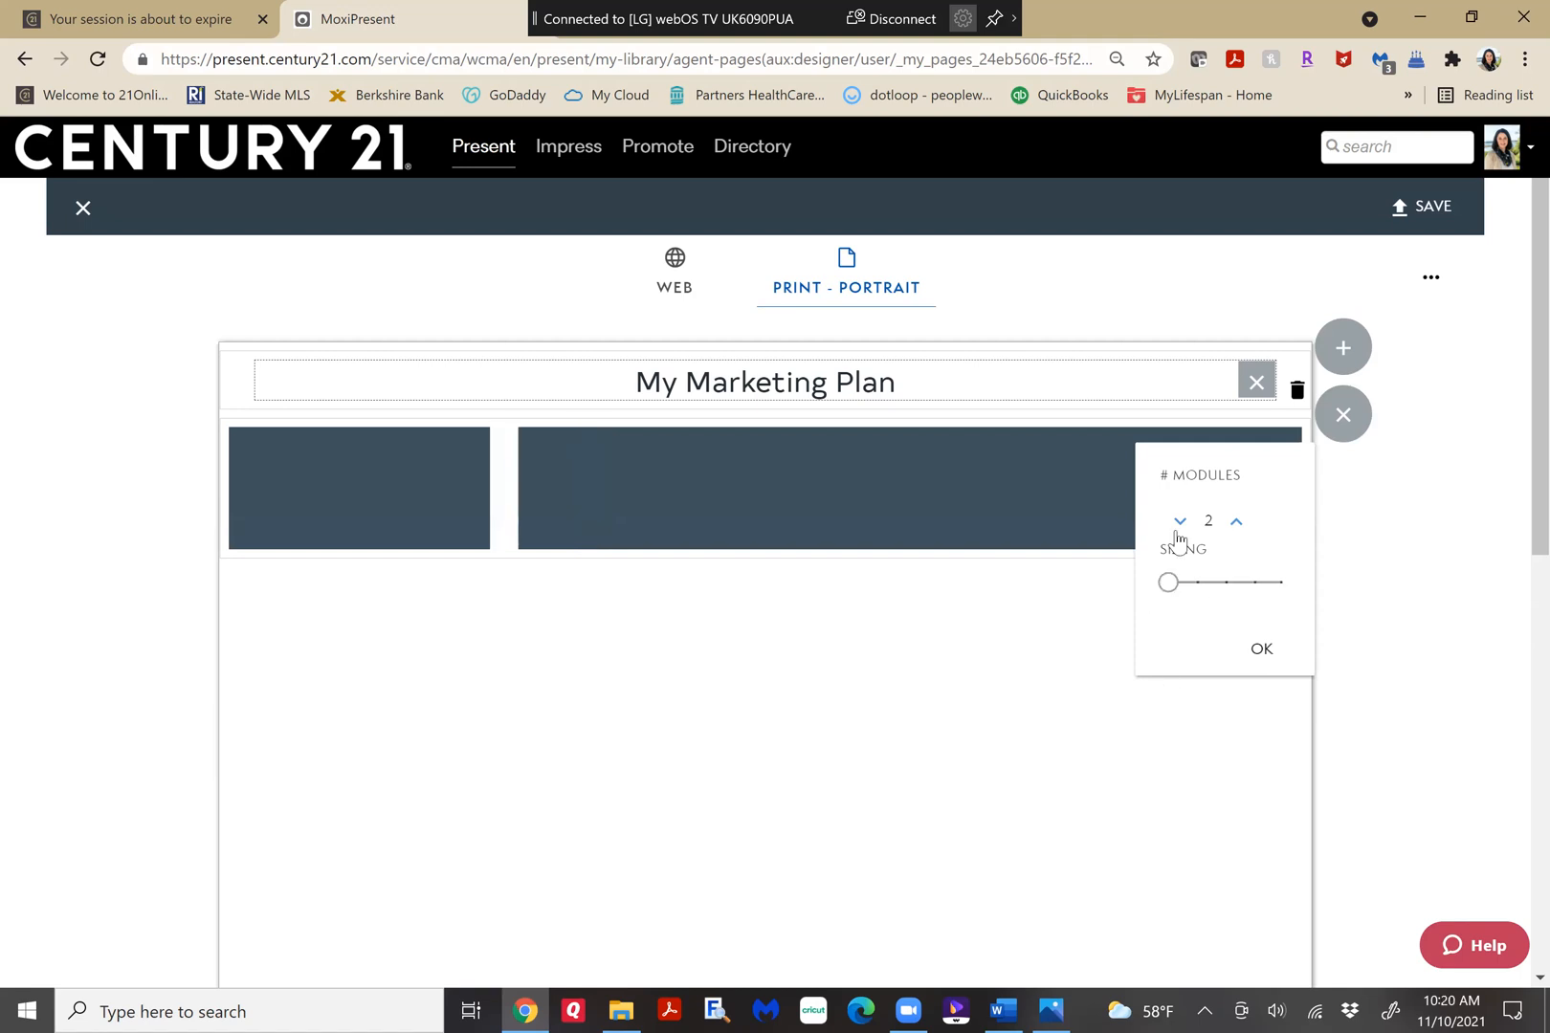
click(1263, 653)
click(679, 543)
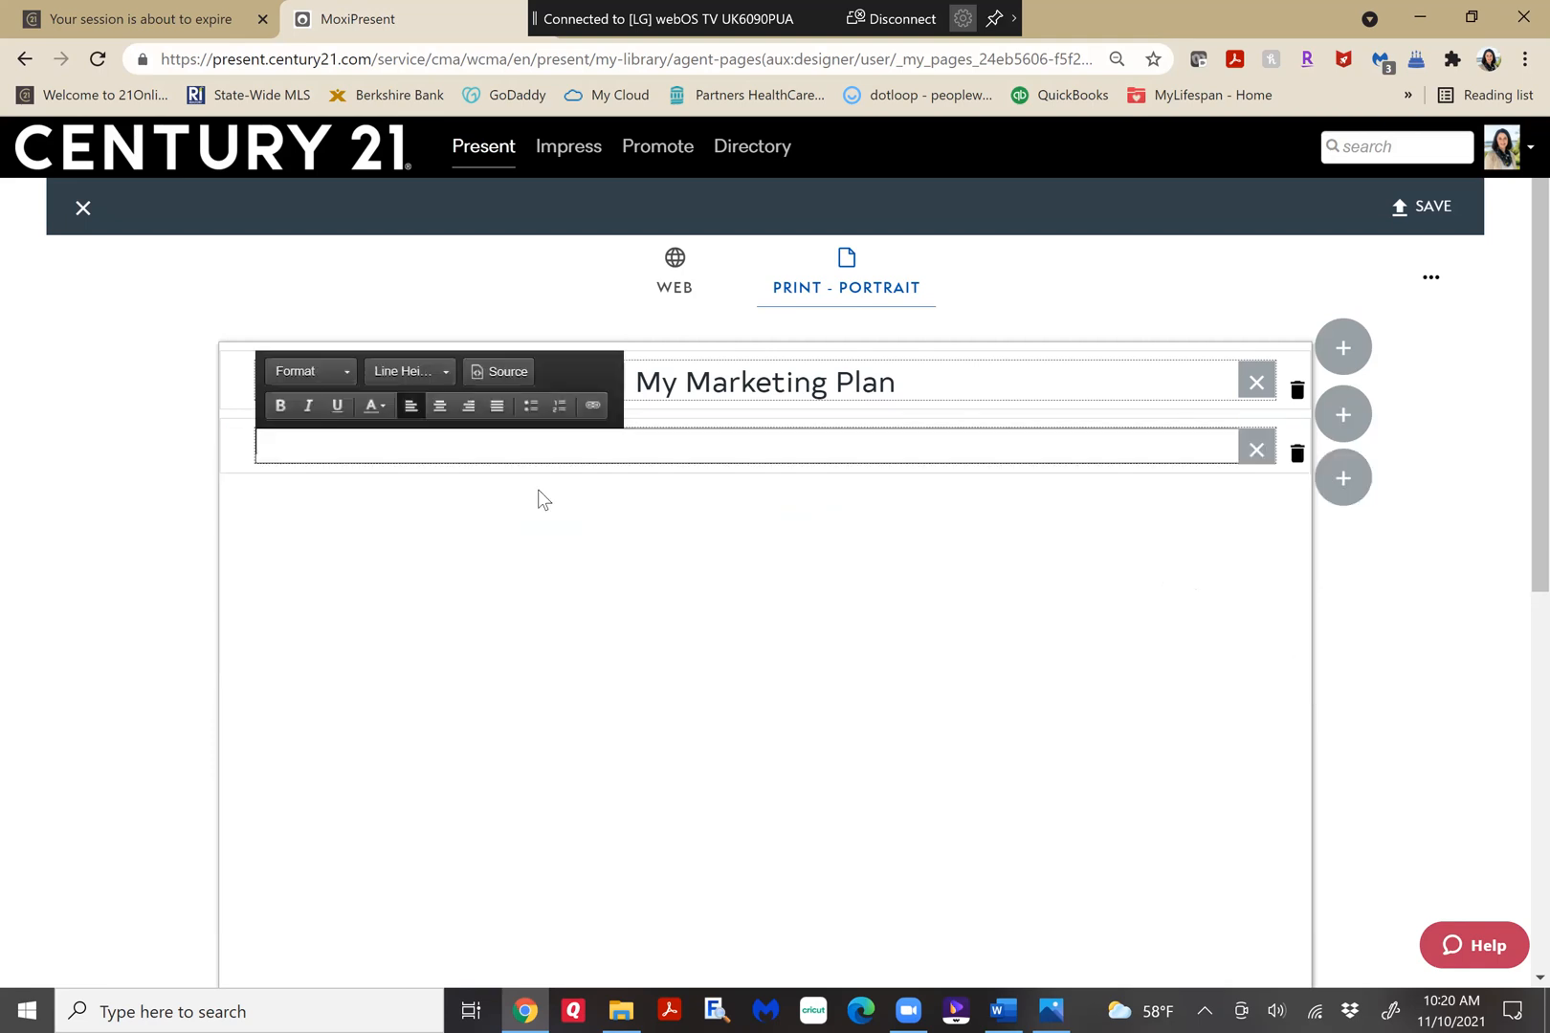
Paste the copied marketing plan into the empty text block under the "My Marketing Plan" title.
key(ctrl+v)
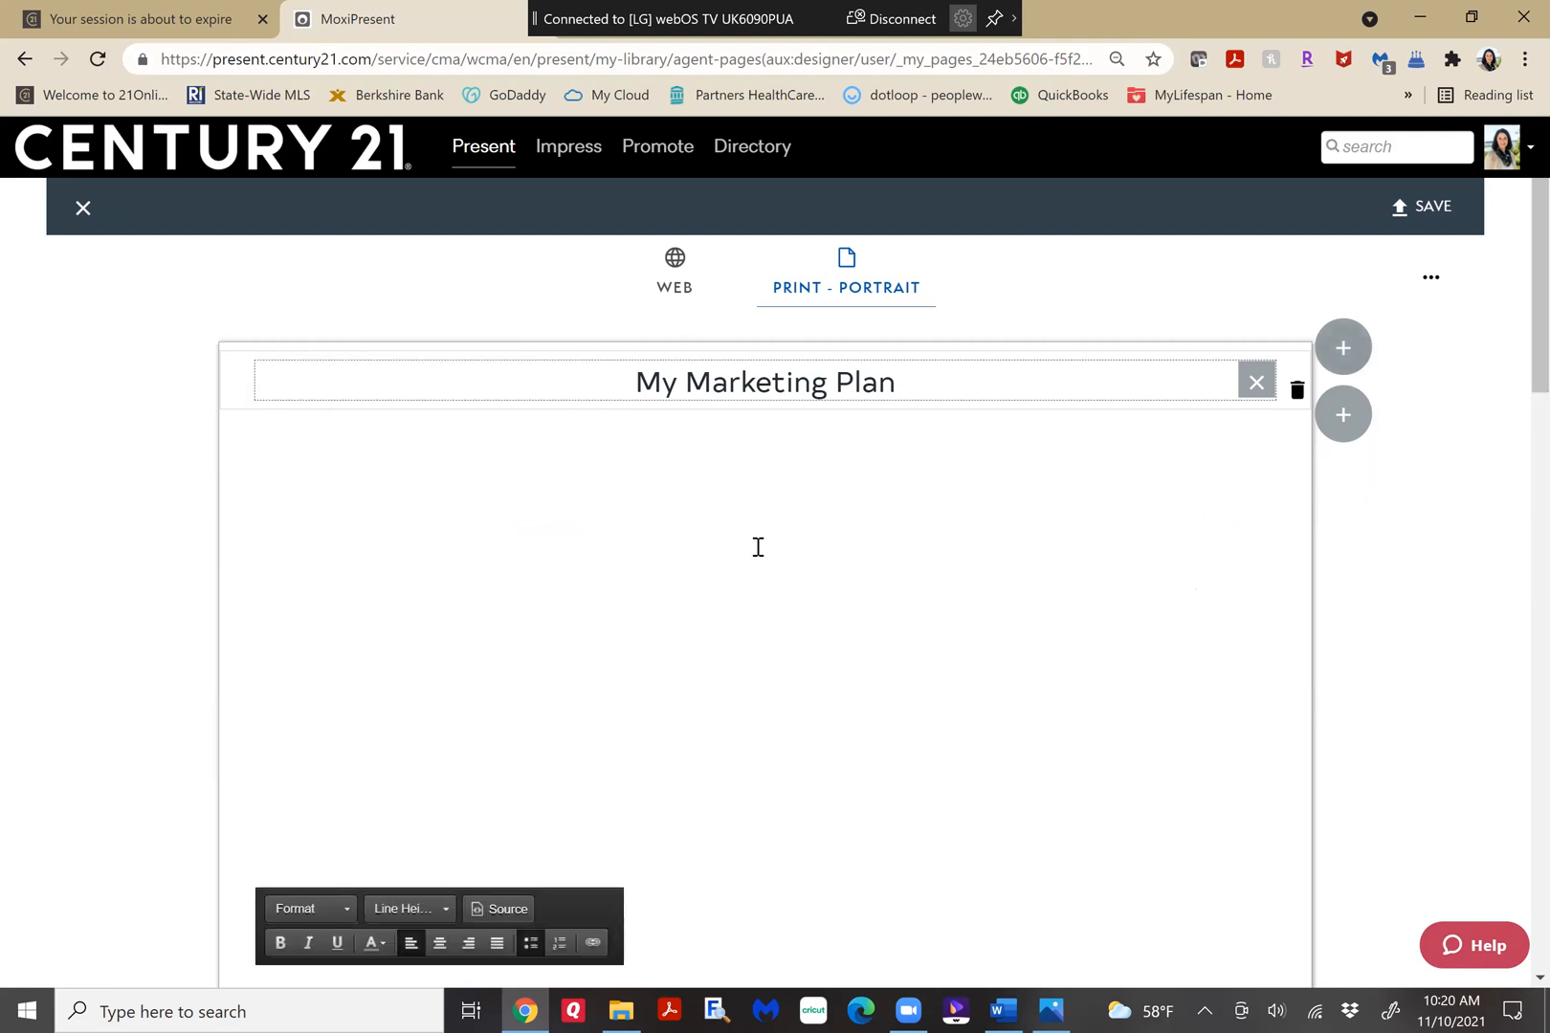
scroll(1214, 555, down, 6)
scroll(1209, 550, down, 4)
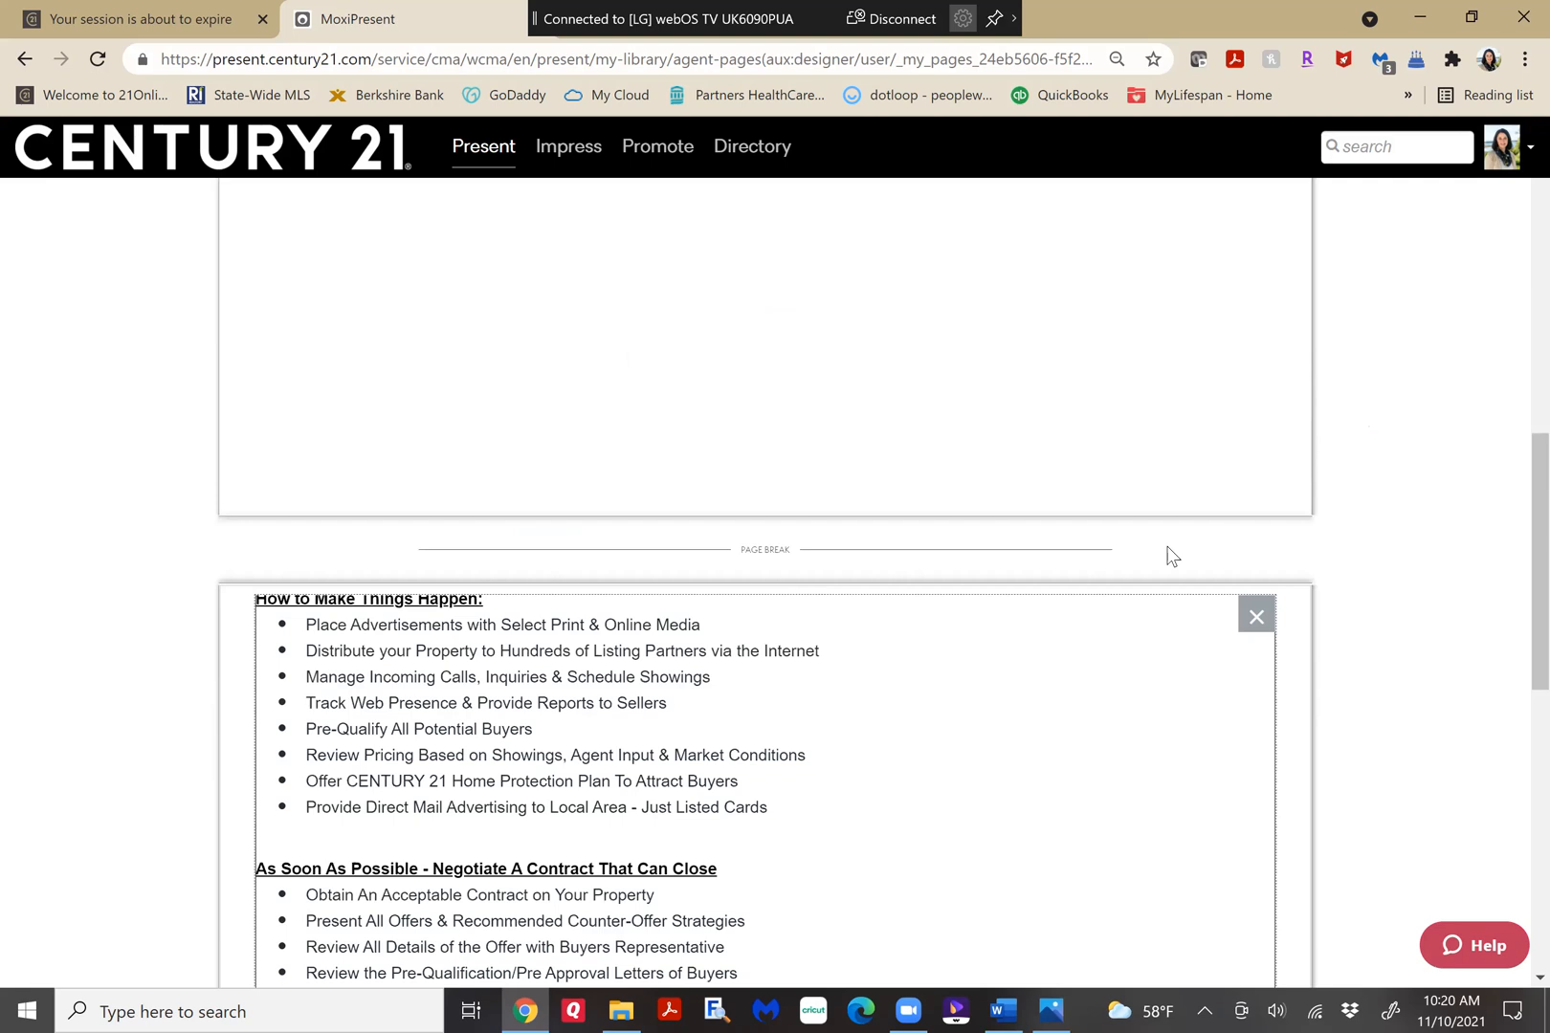
Examine how the pasted marketing plan is placed relative to the title and page break in the print version.
double_click(1243, 518)
triple_click(1513, 561)
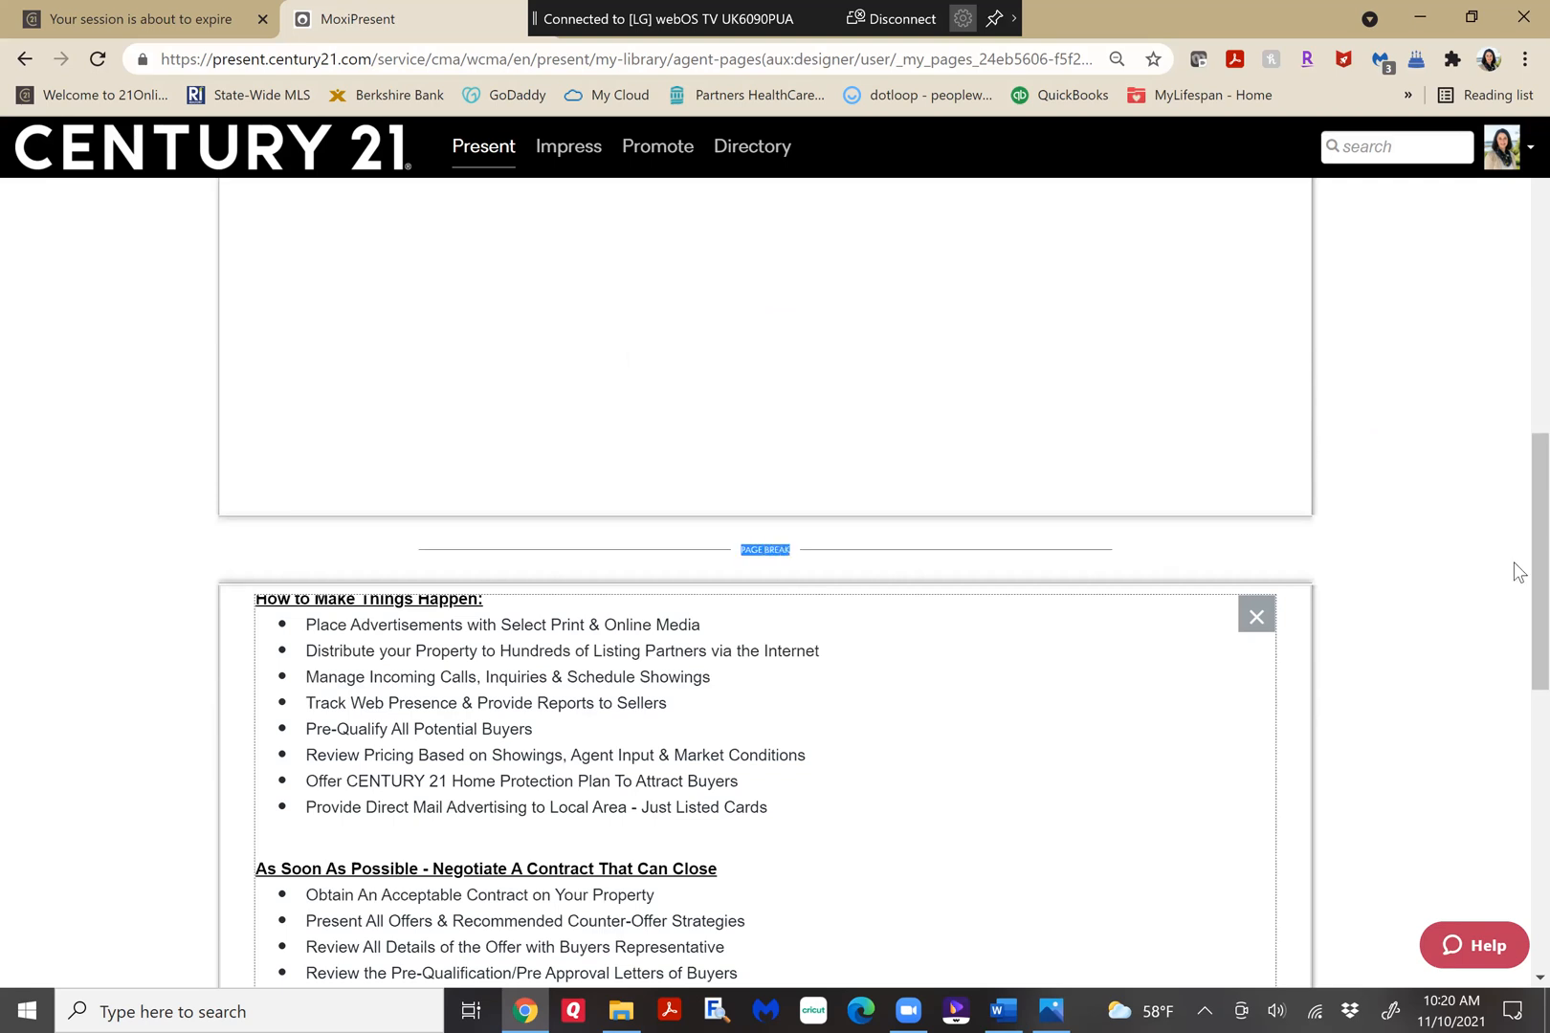
click(1514, 211)
scroll(1079, 552, up, 10)
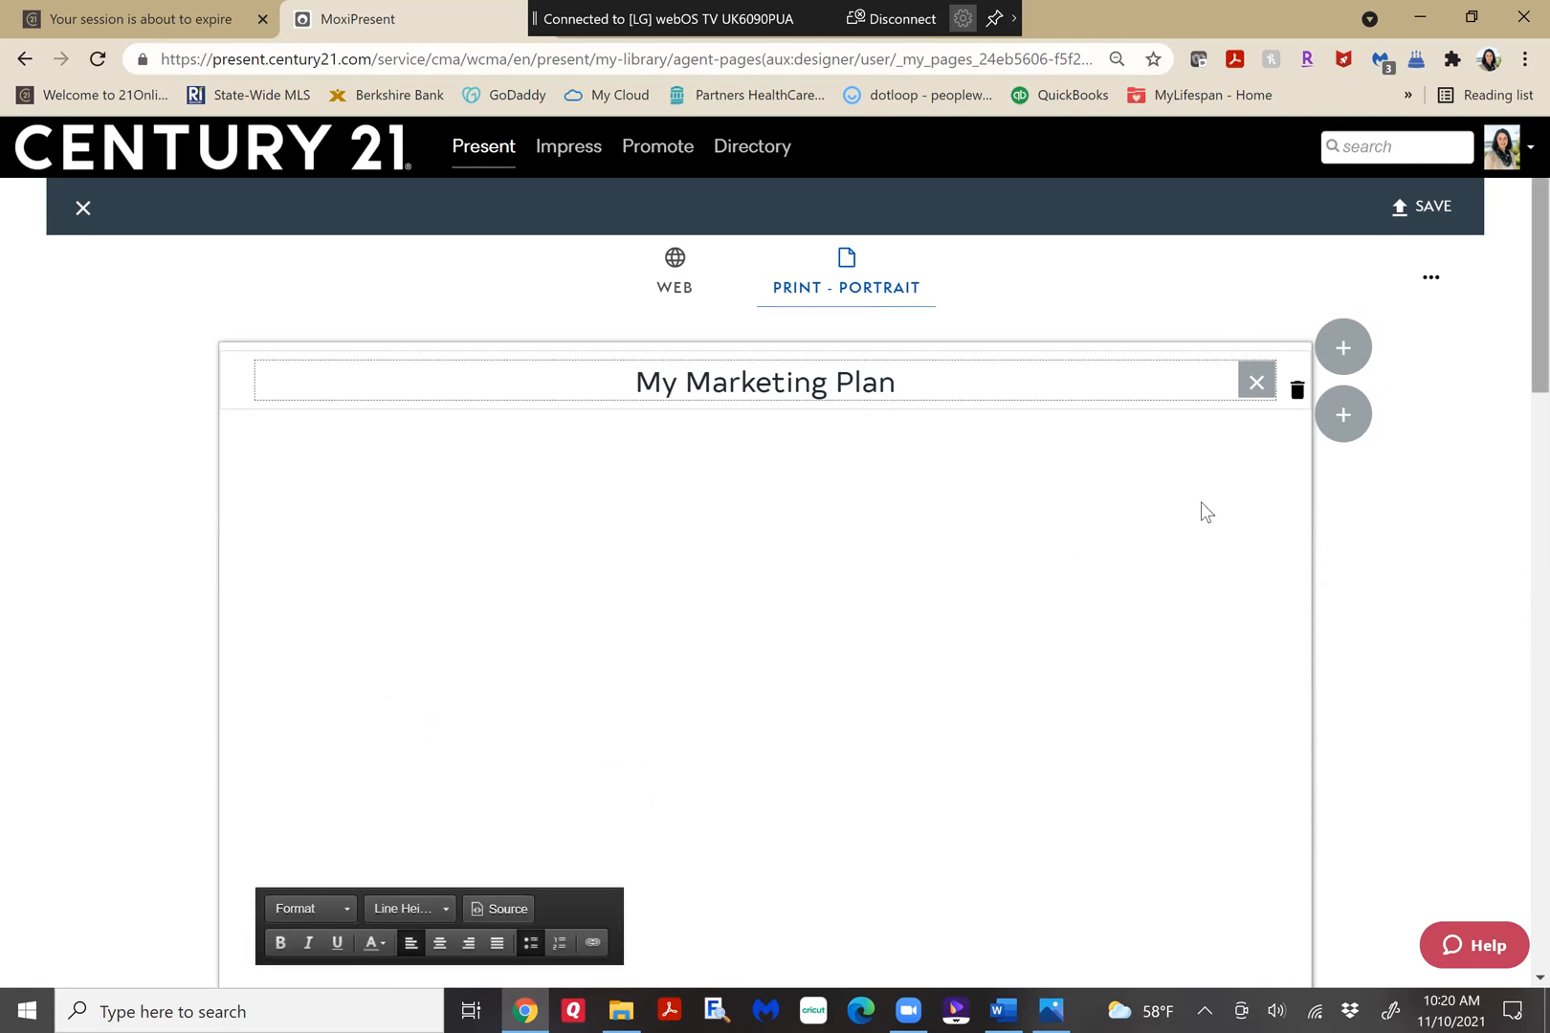
scroll(1204, 512, down, 1)
scroll(1205, 512, down, 4)
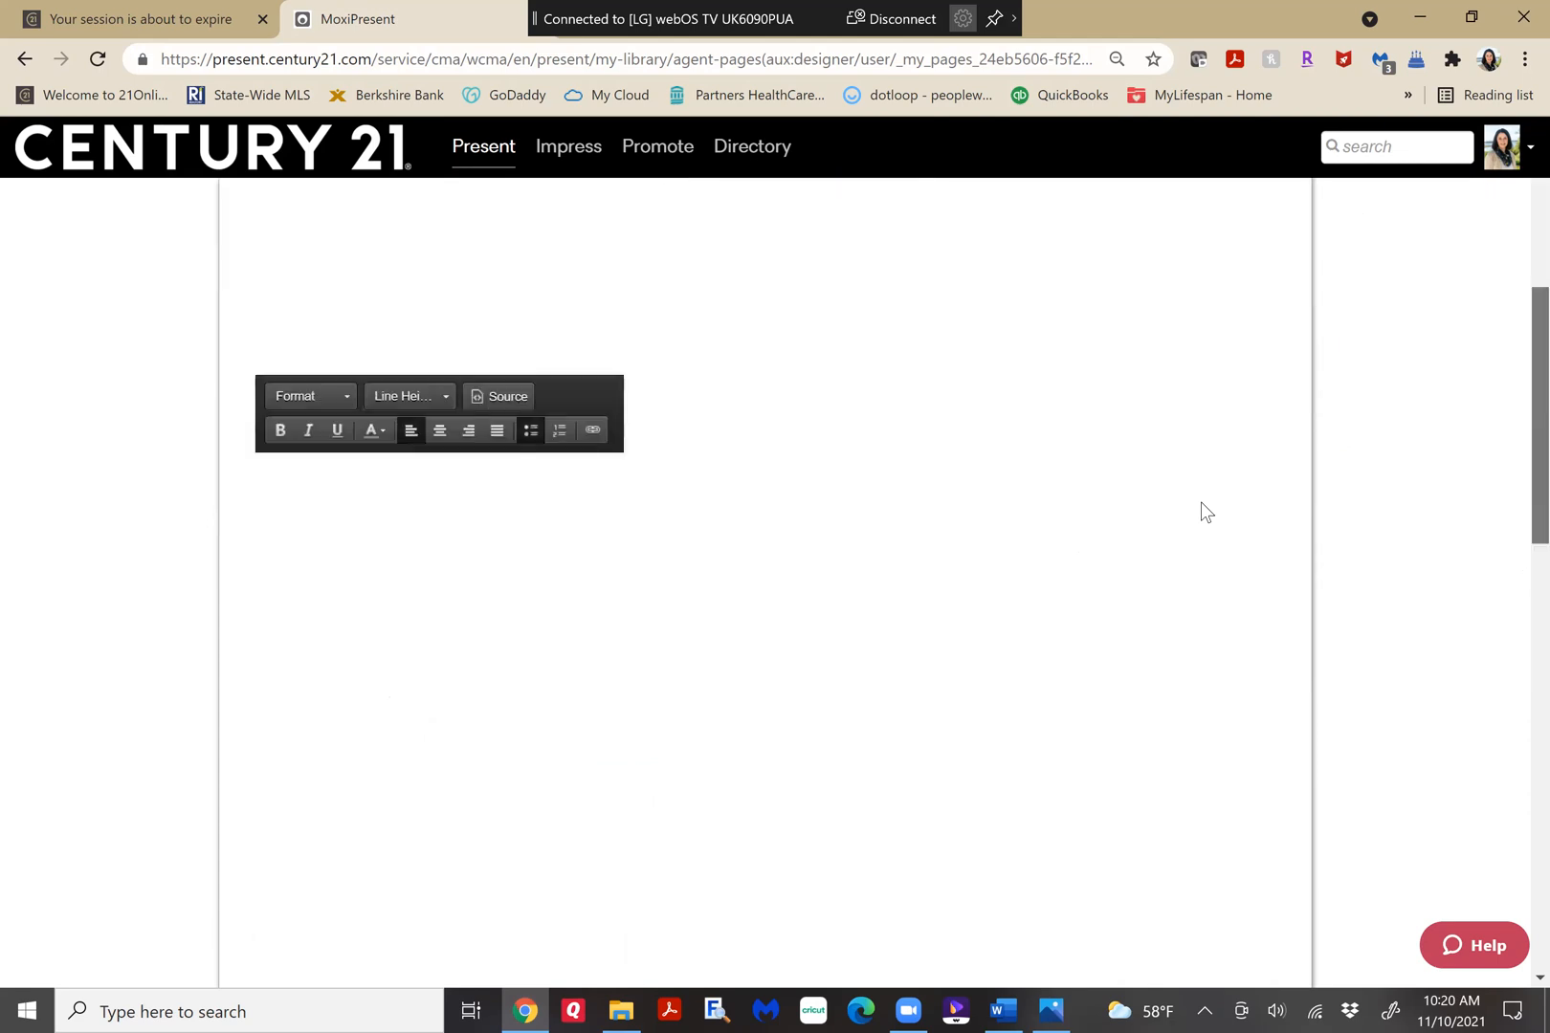
scroll(1182, 555, down, 4)
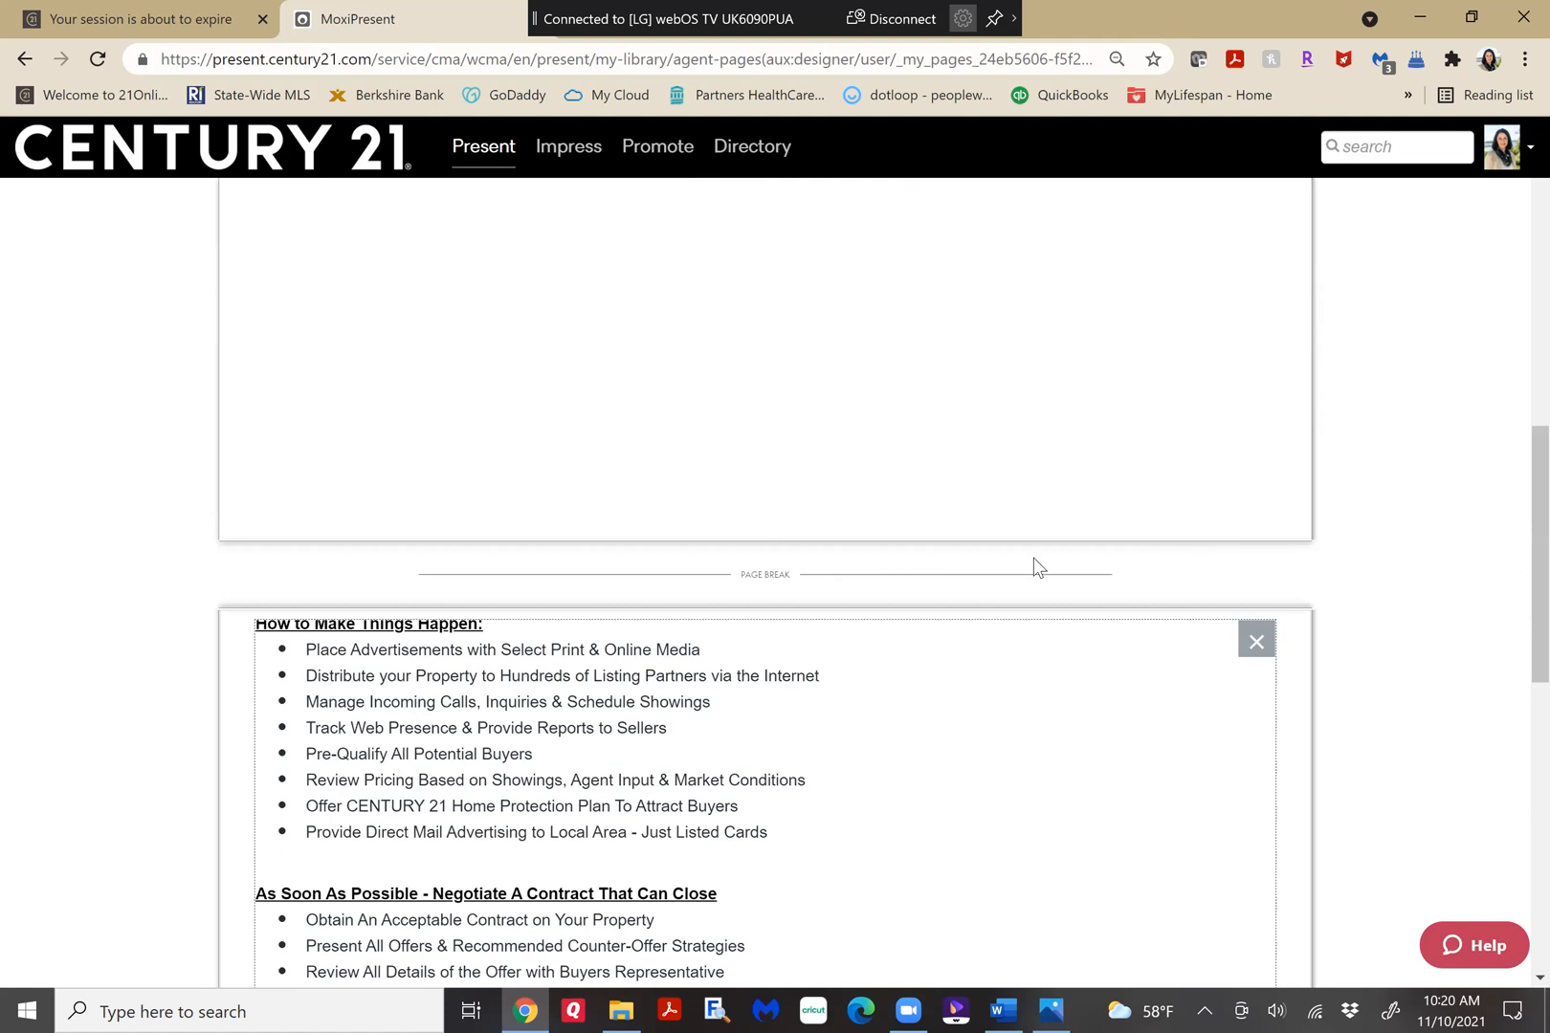
double_click(696, 469)
scroll(676, 279, up, 9)
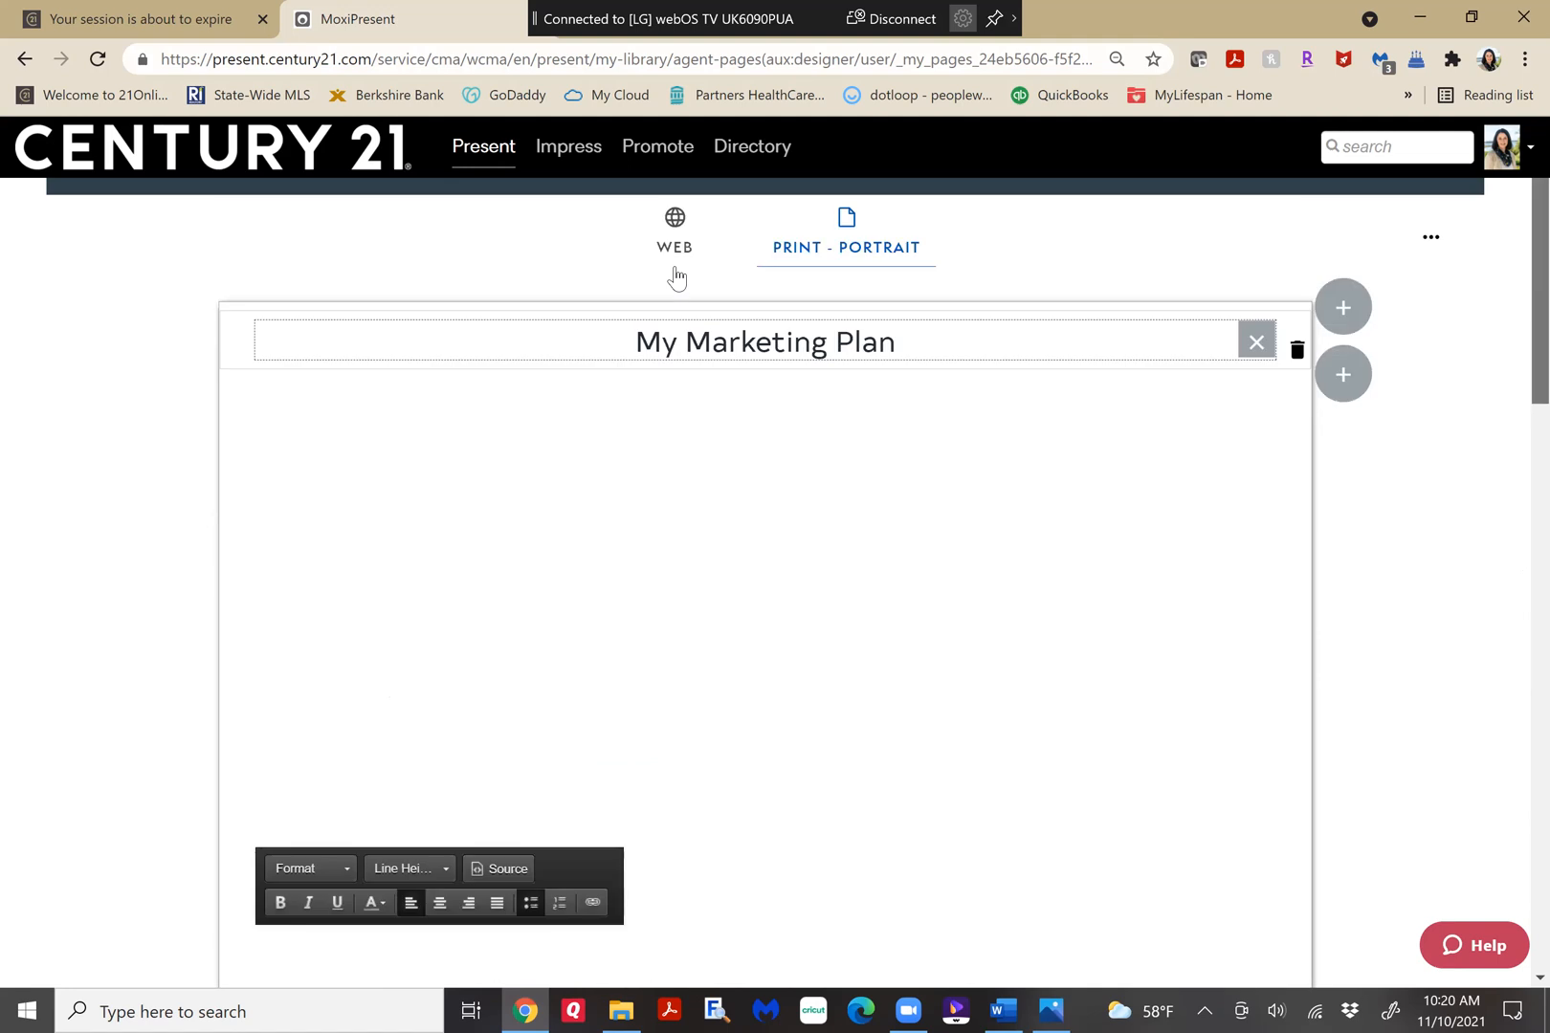
Return to the web version and review its layout options and the full marketing plan text, staying in the page designer.
click(675, 276)
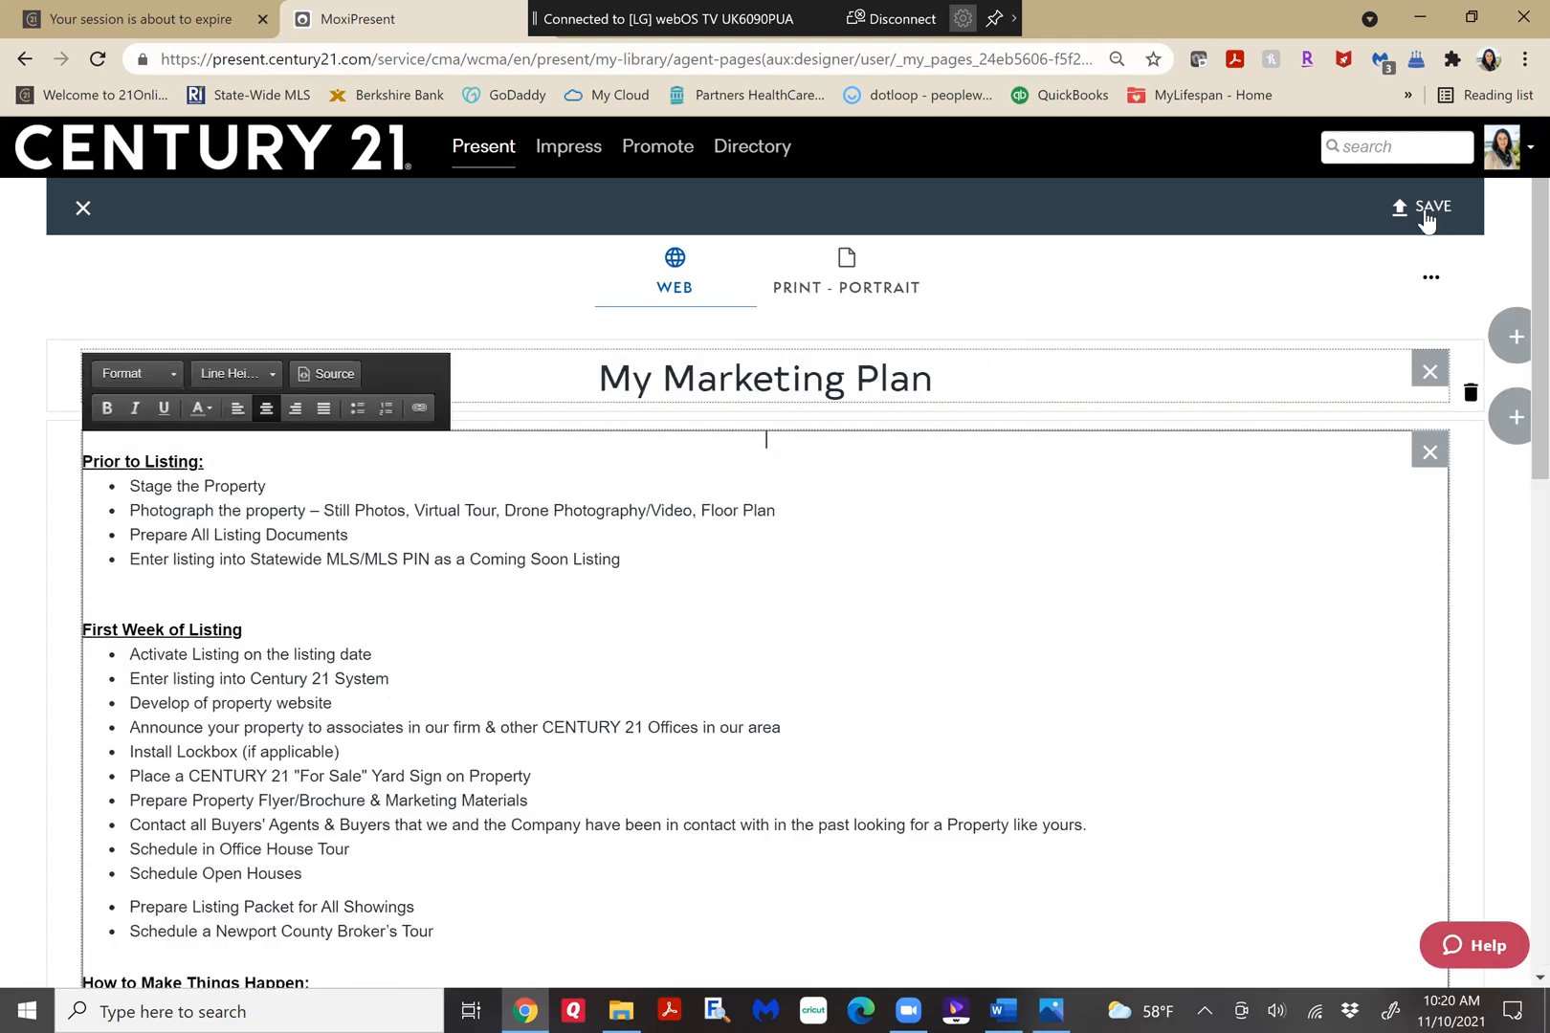
click(1425, 217)
click(1424, 211)
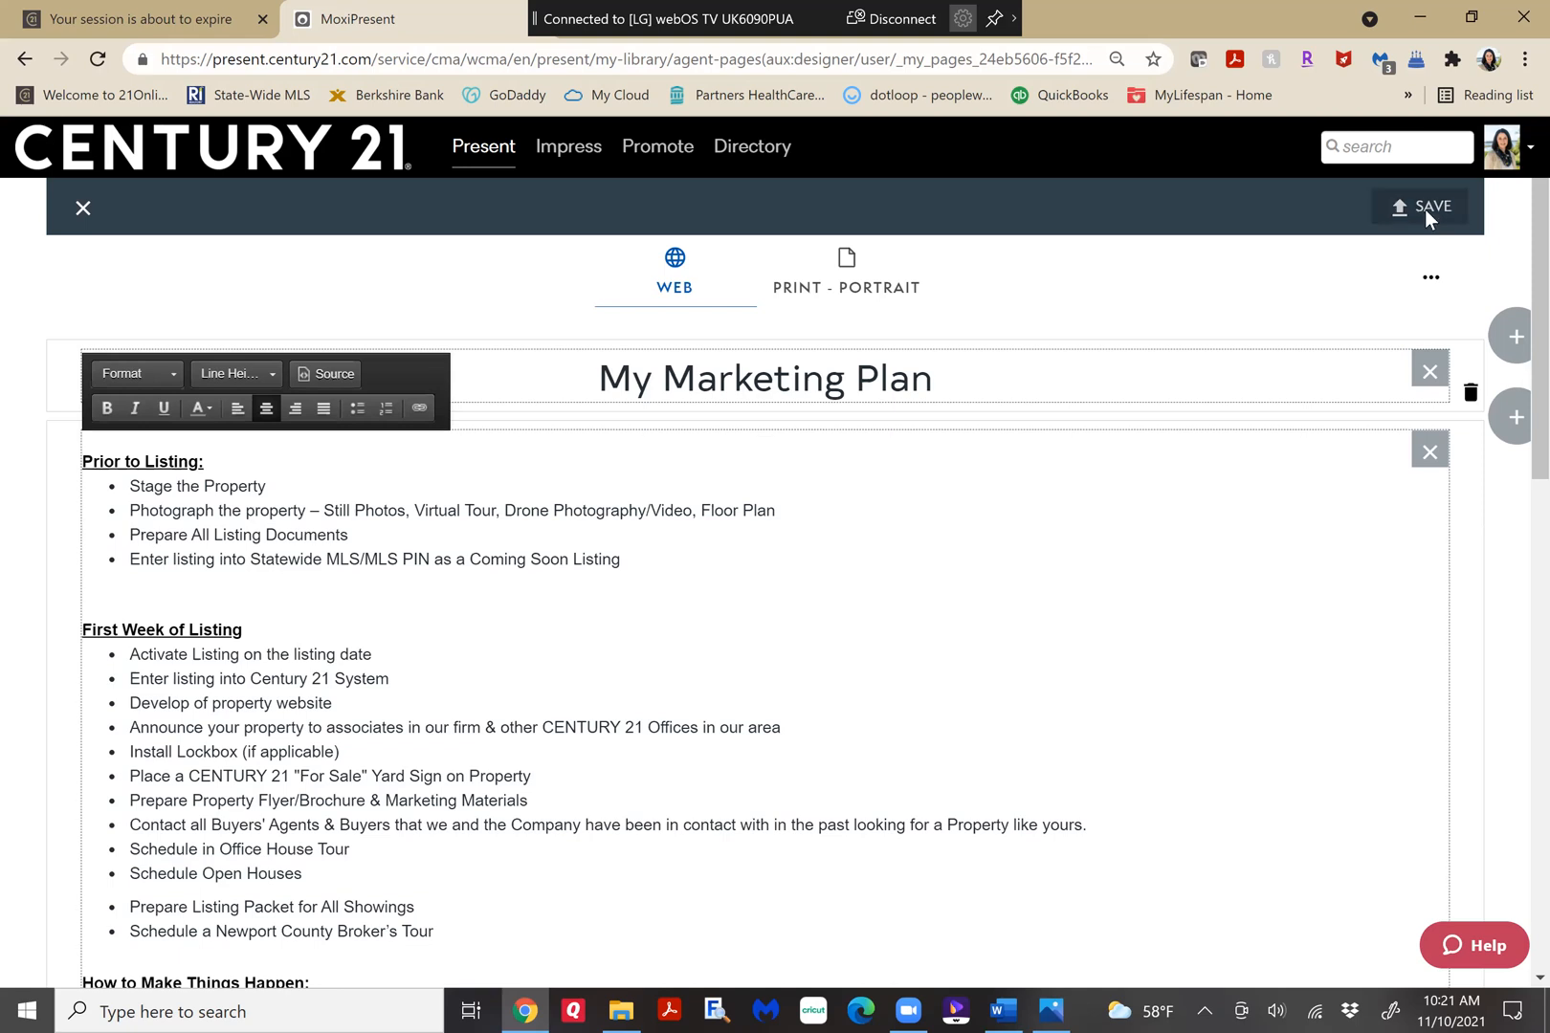
click(1431, 279)
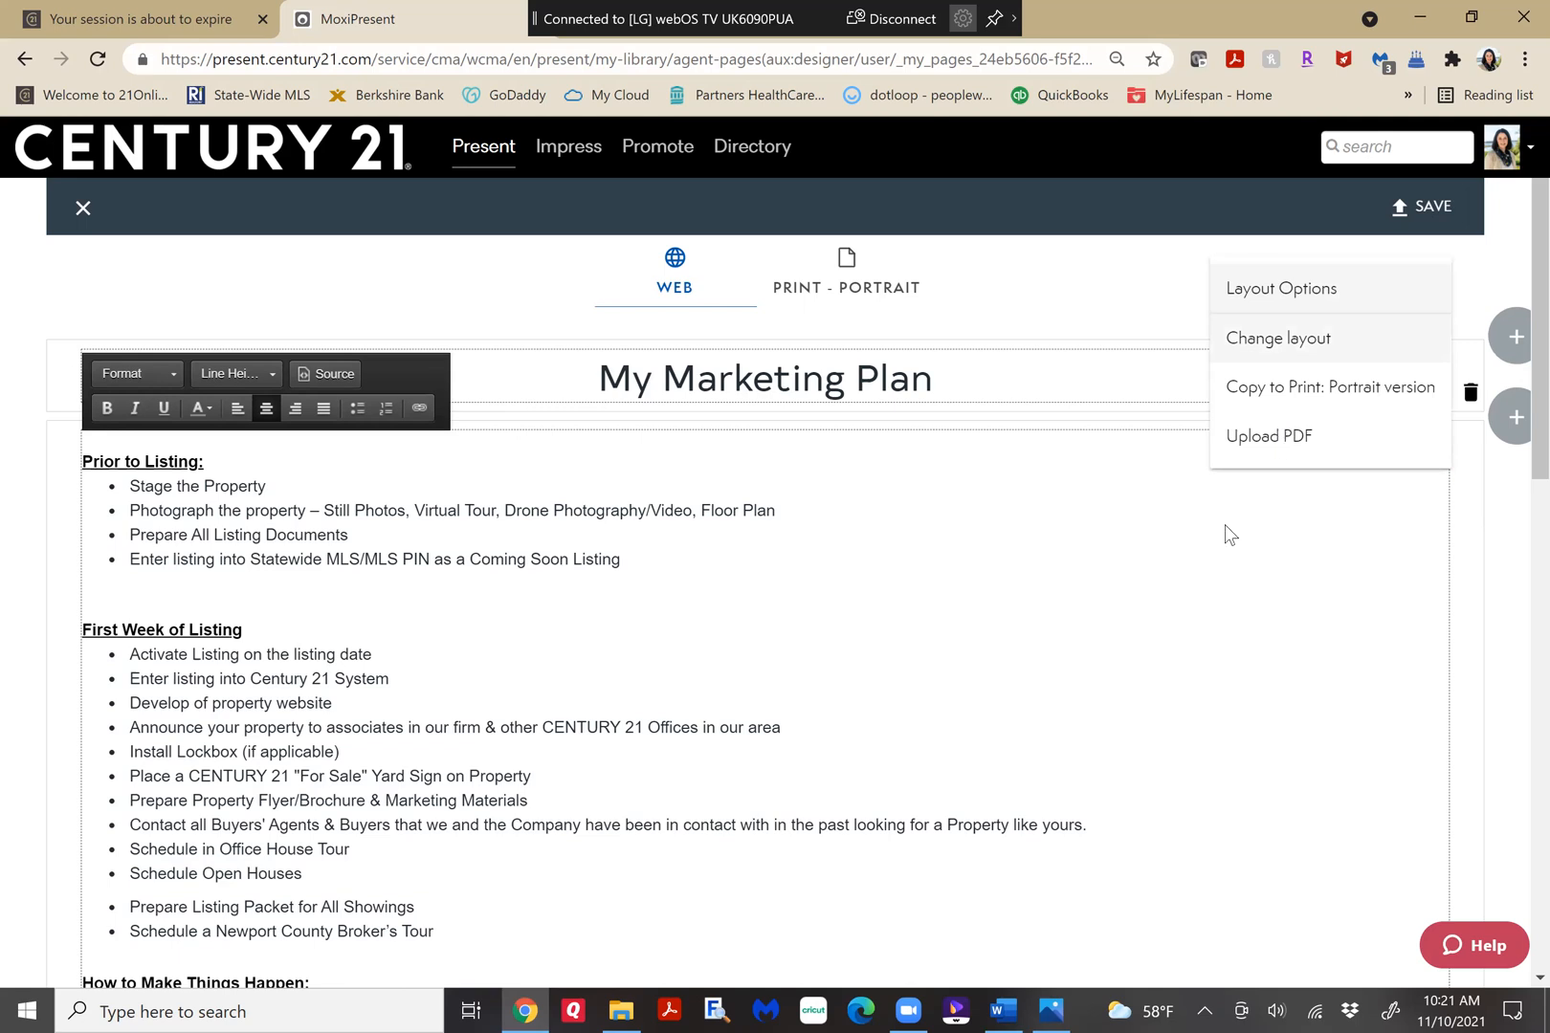
click(1328, 556)
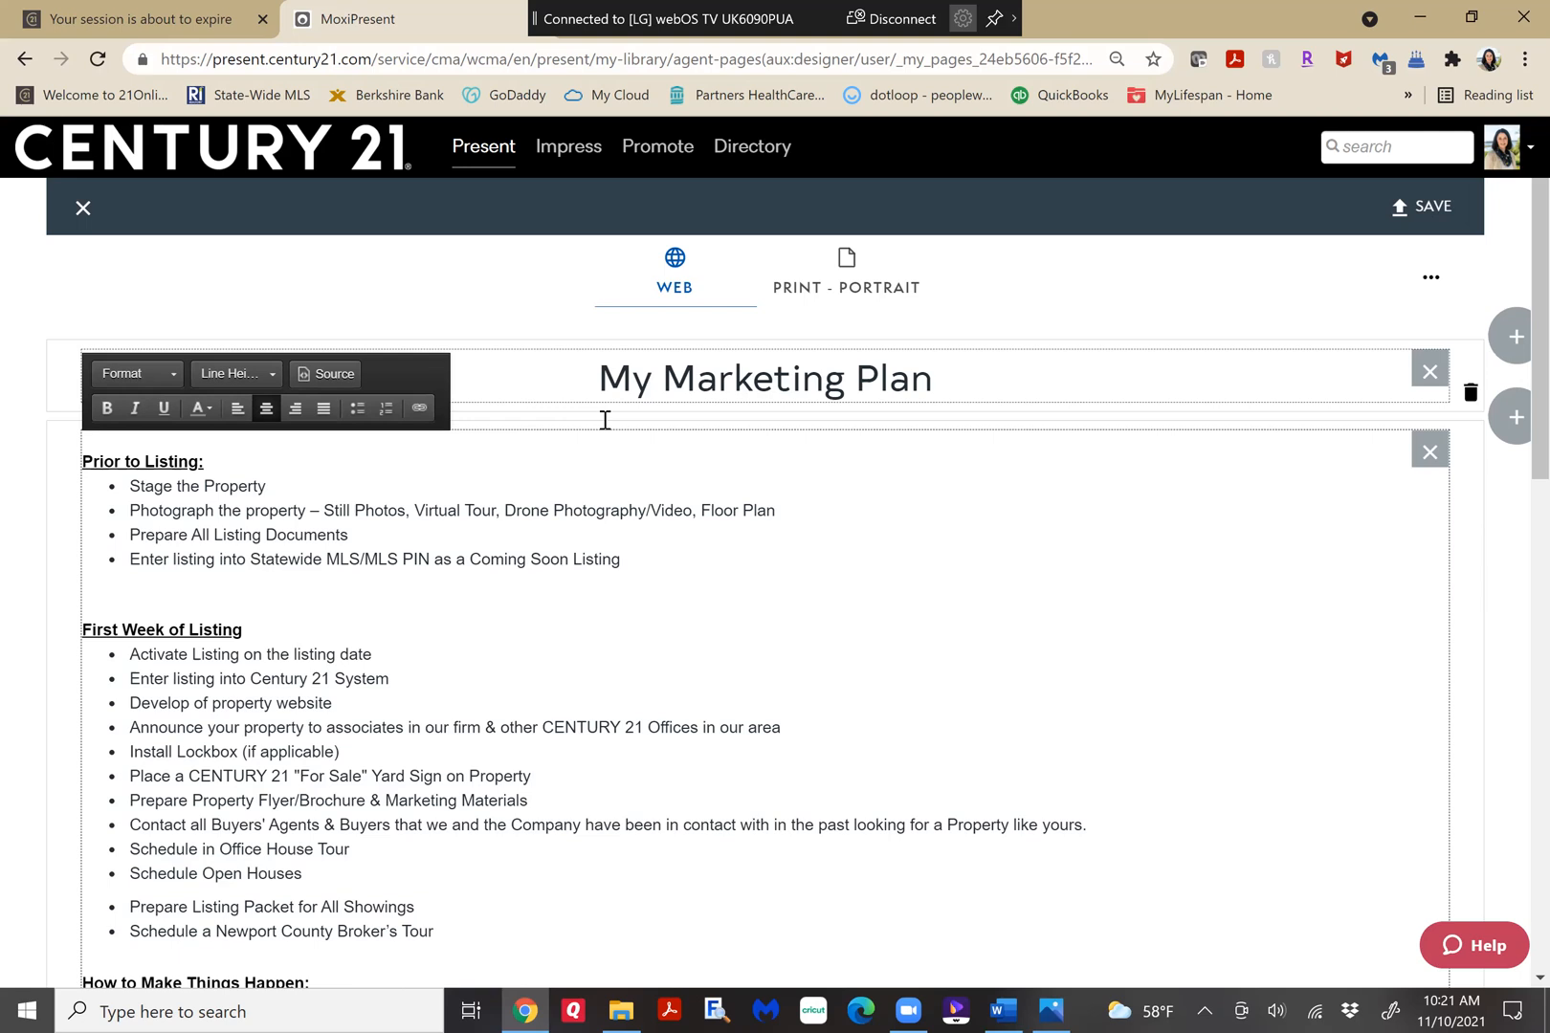
scroll(604, 420, down, 10)
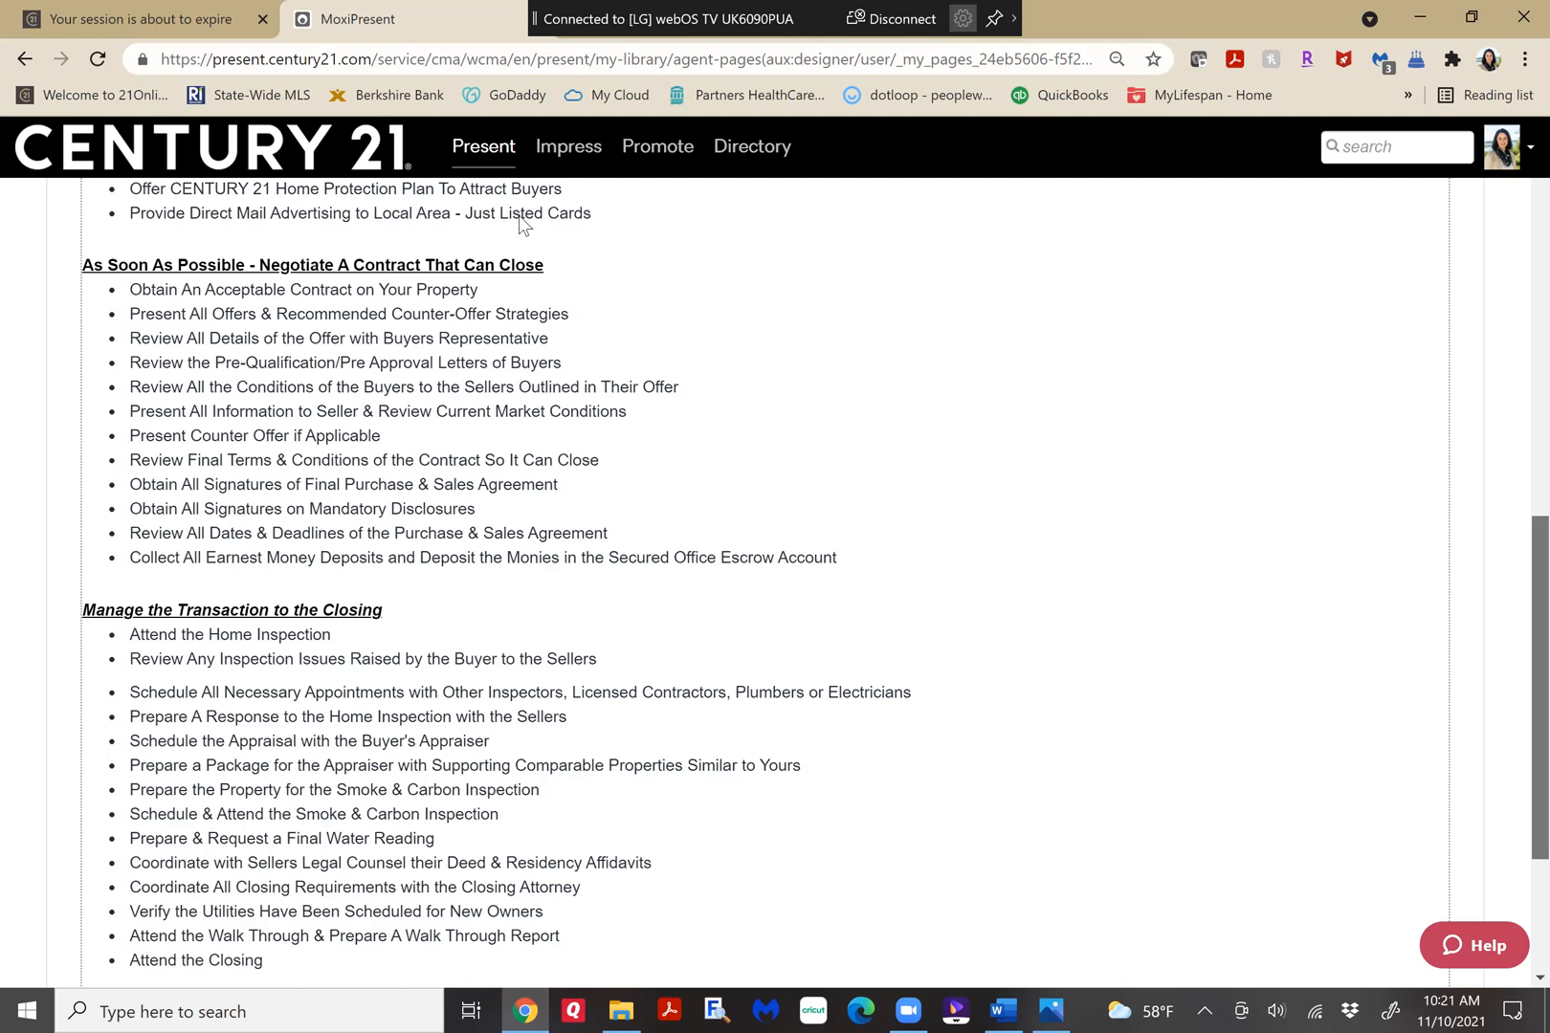
scroll(520, 223, up, 10)
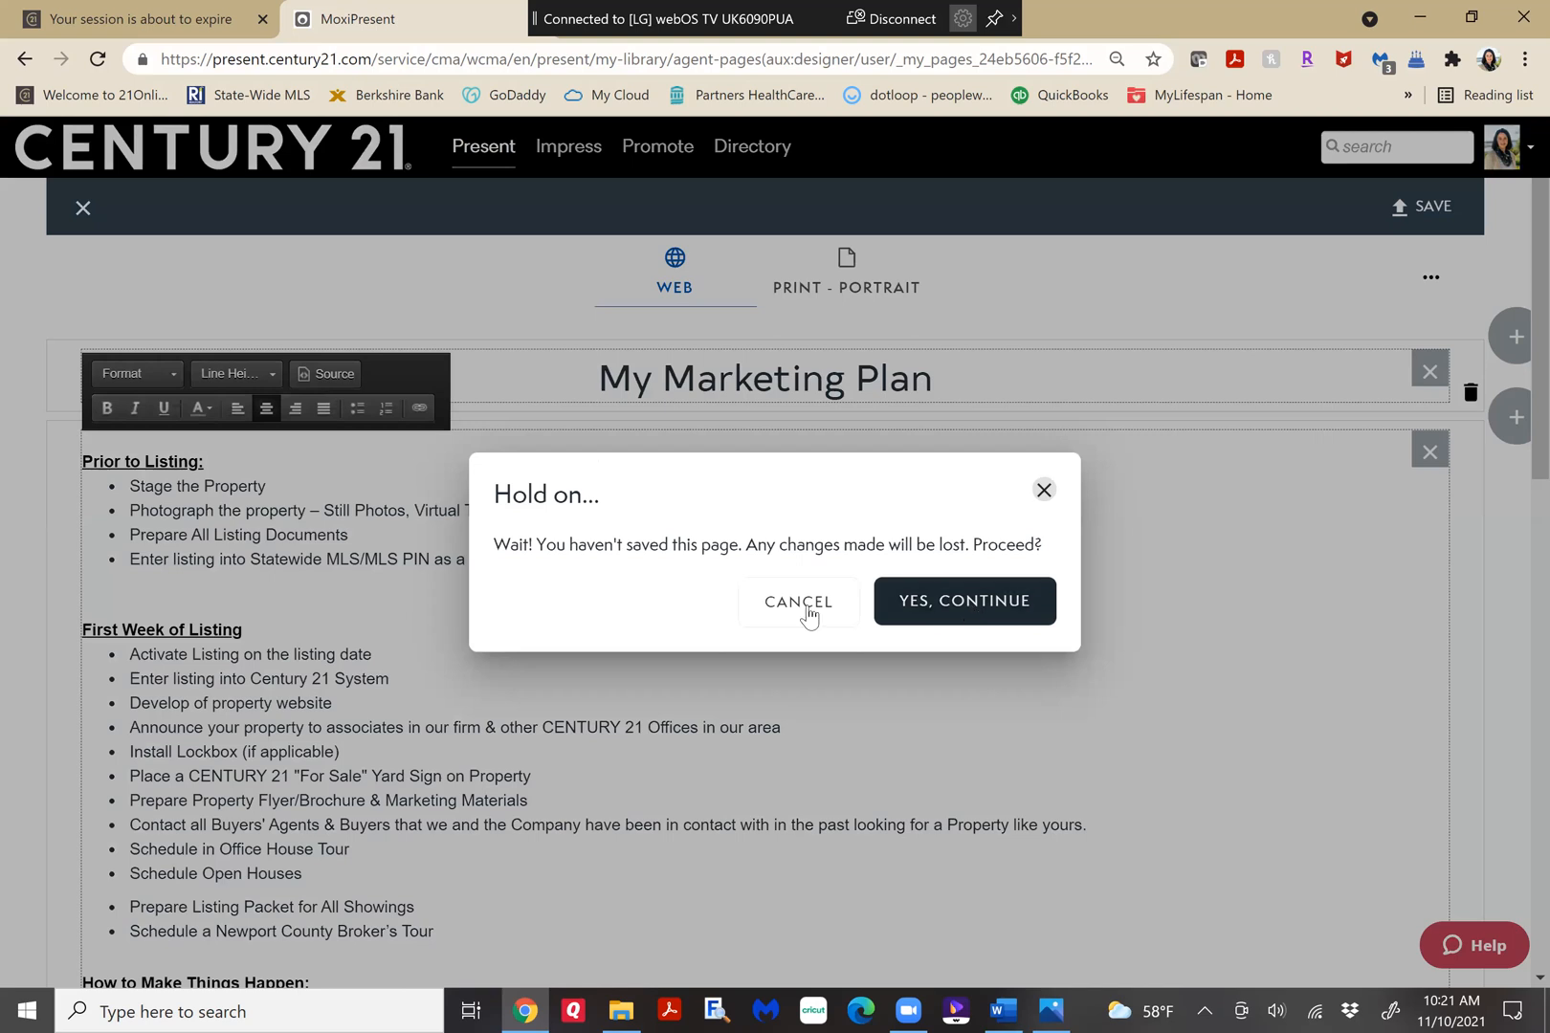
key(Tab)
Save the page to My Pages as "Marketing Plan 2" with page editing left disabled, and close the page designer.
click(1438, 217)
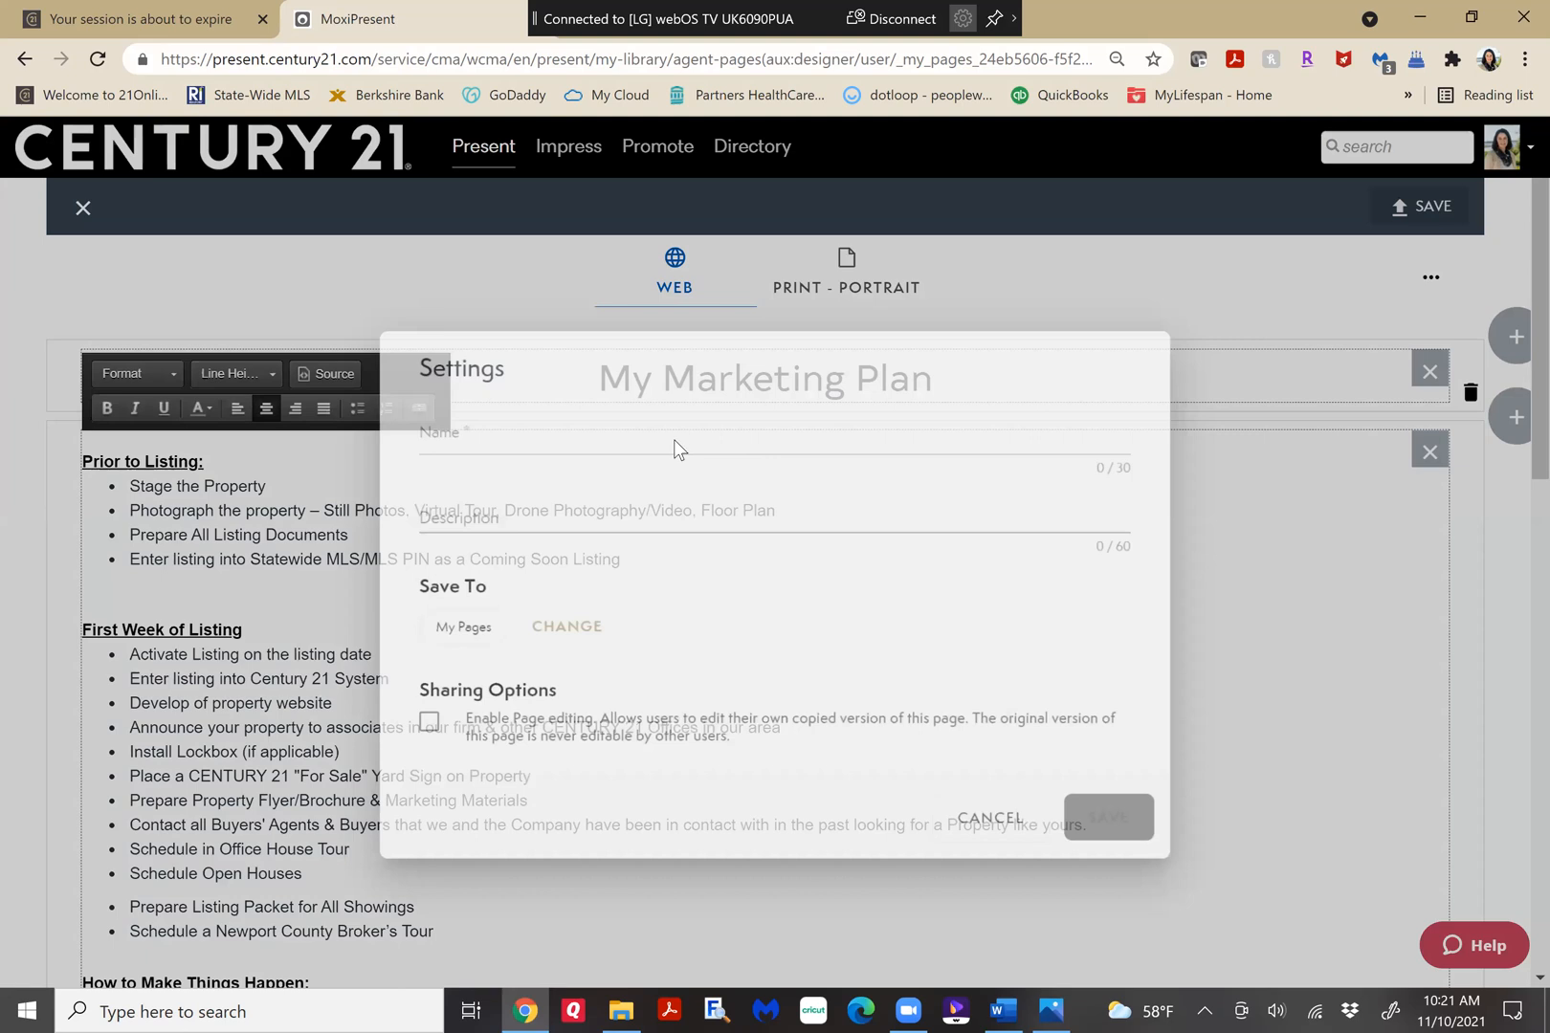
text(Marketi)
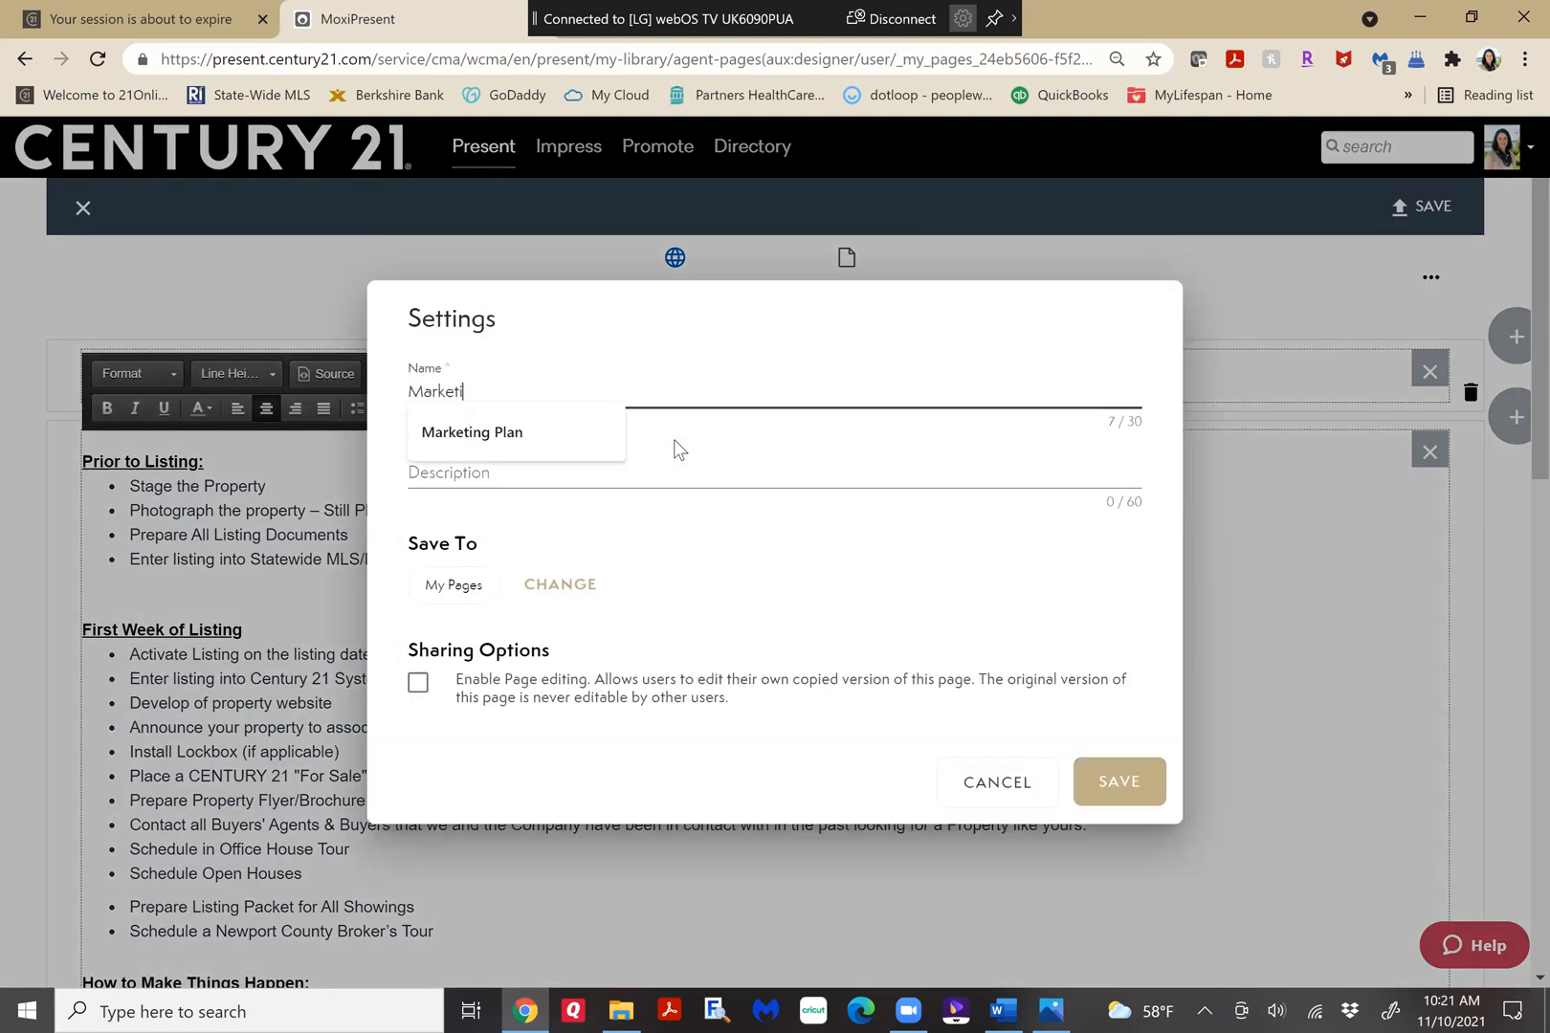
text(ng Plan 2)
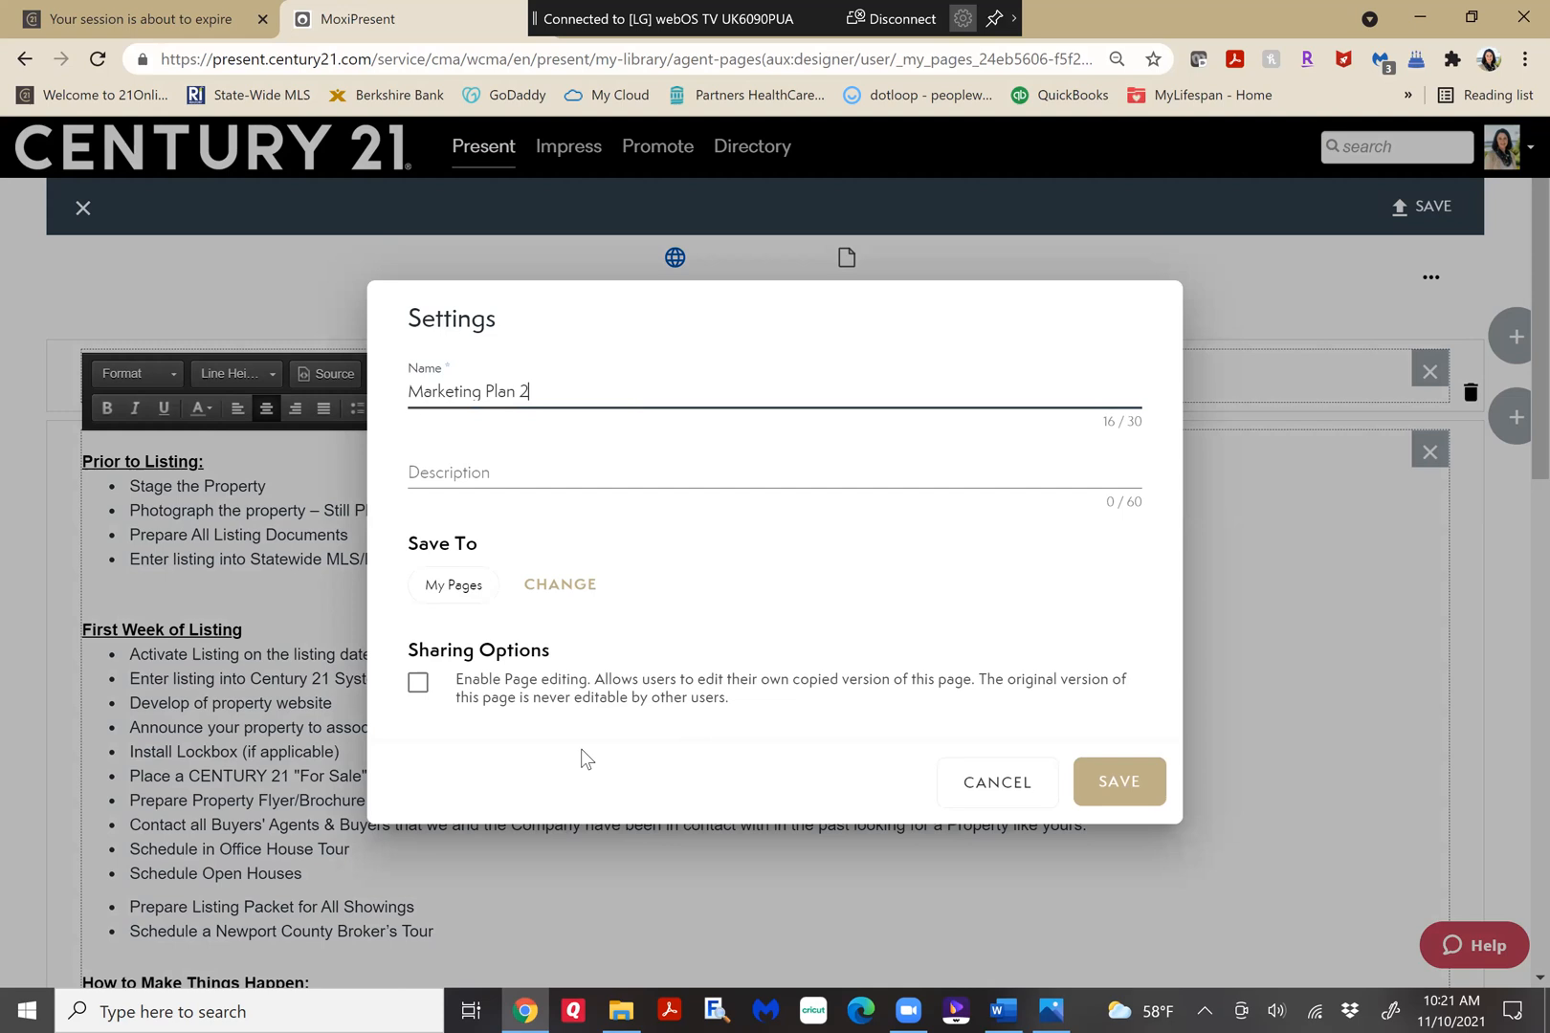
click(418, 685)
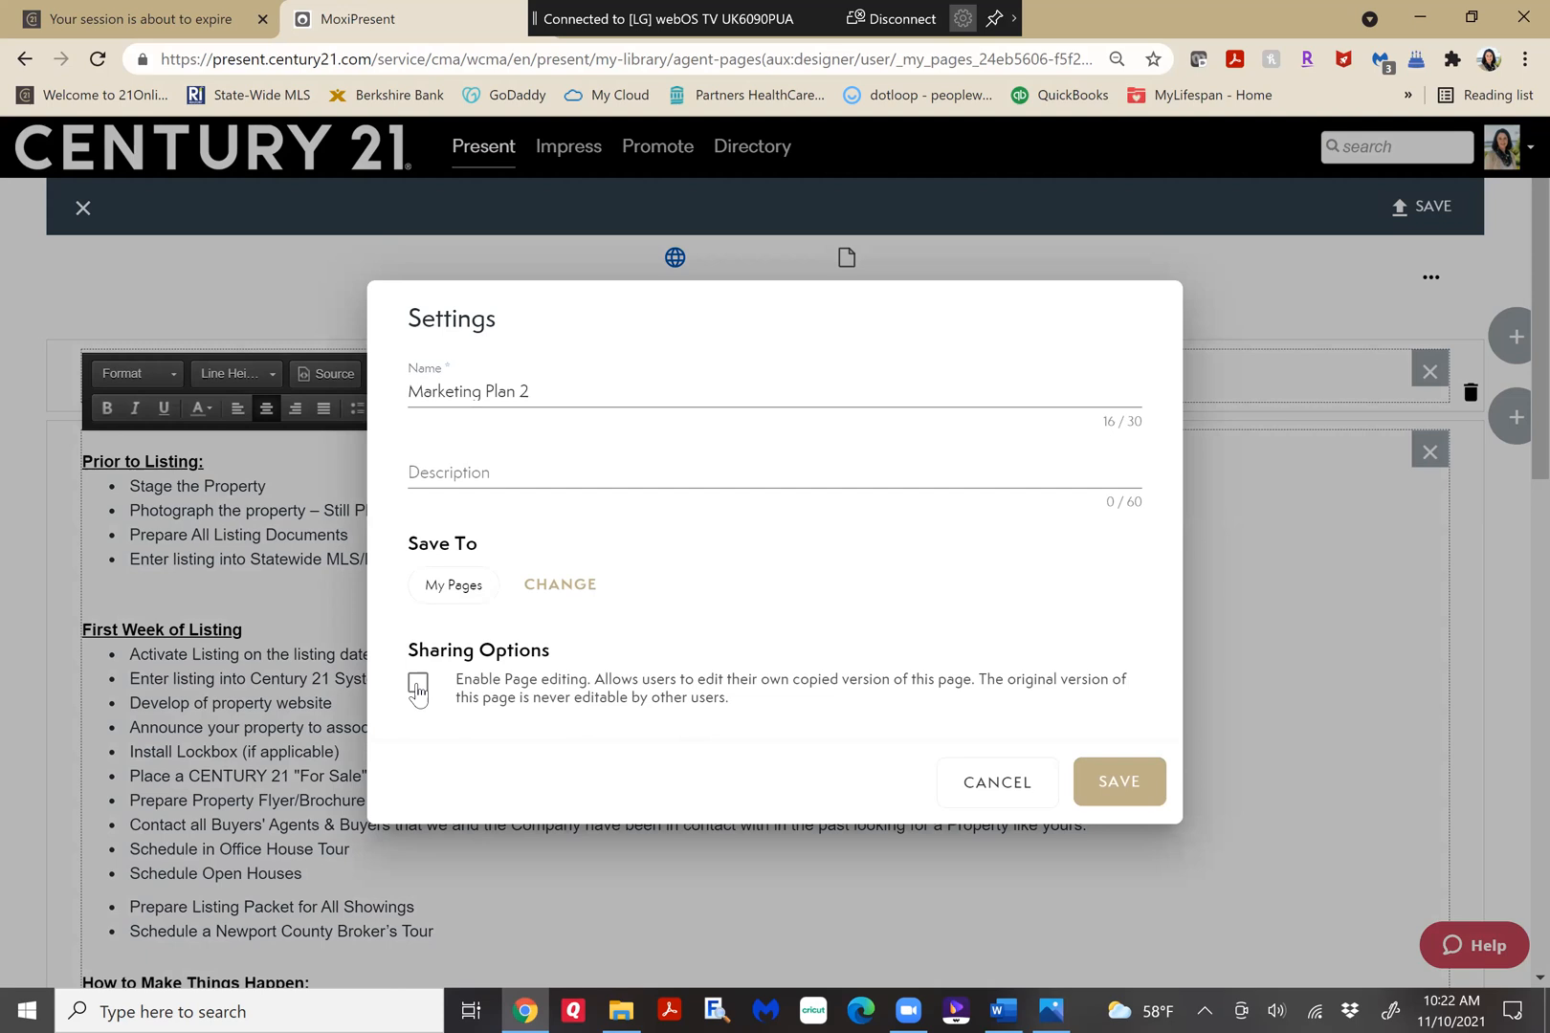
click(418, 687)
click(421, 683)
click(1117, 802)
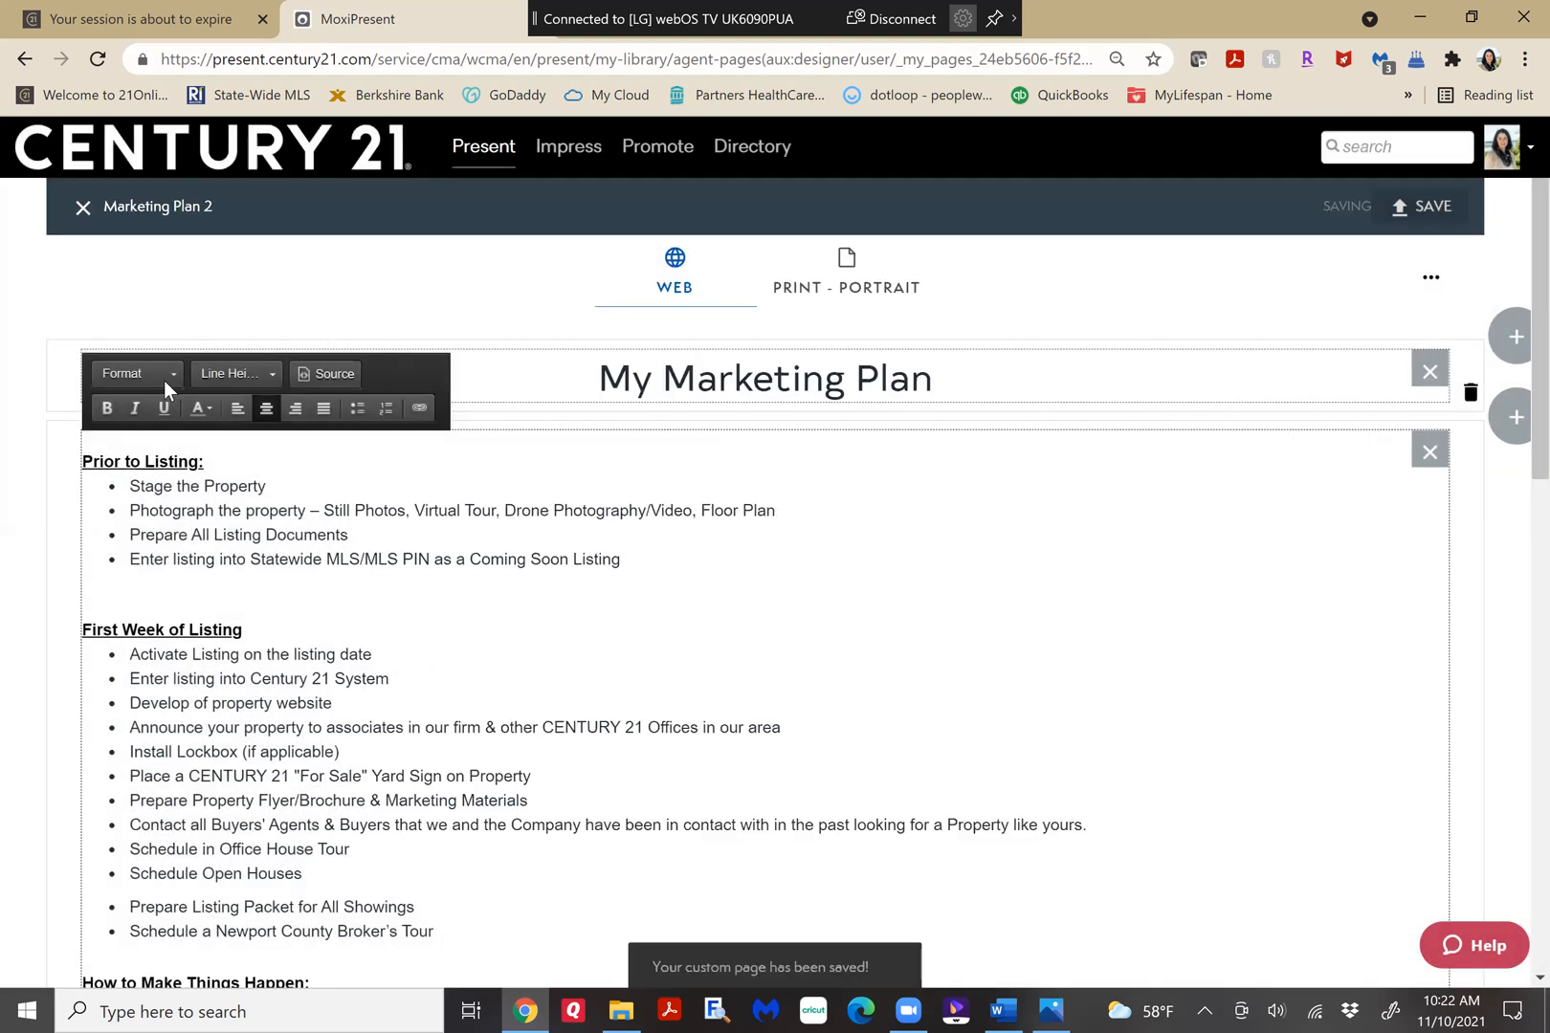
click(83, 208)
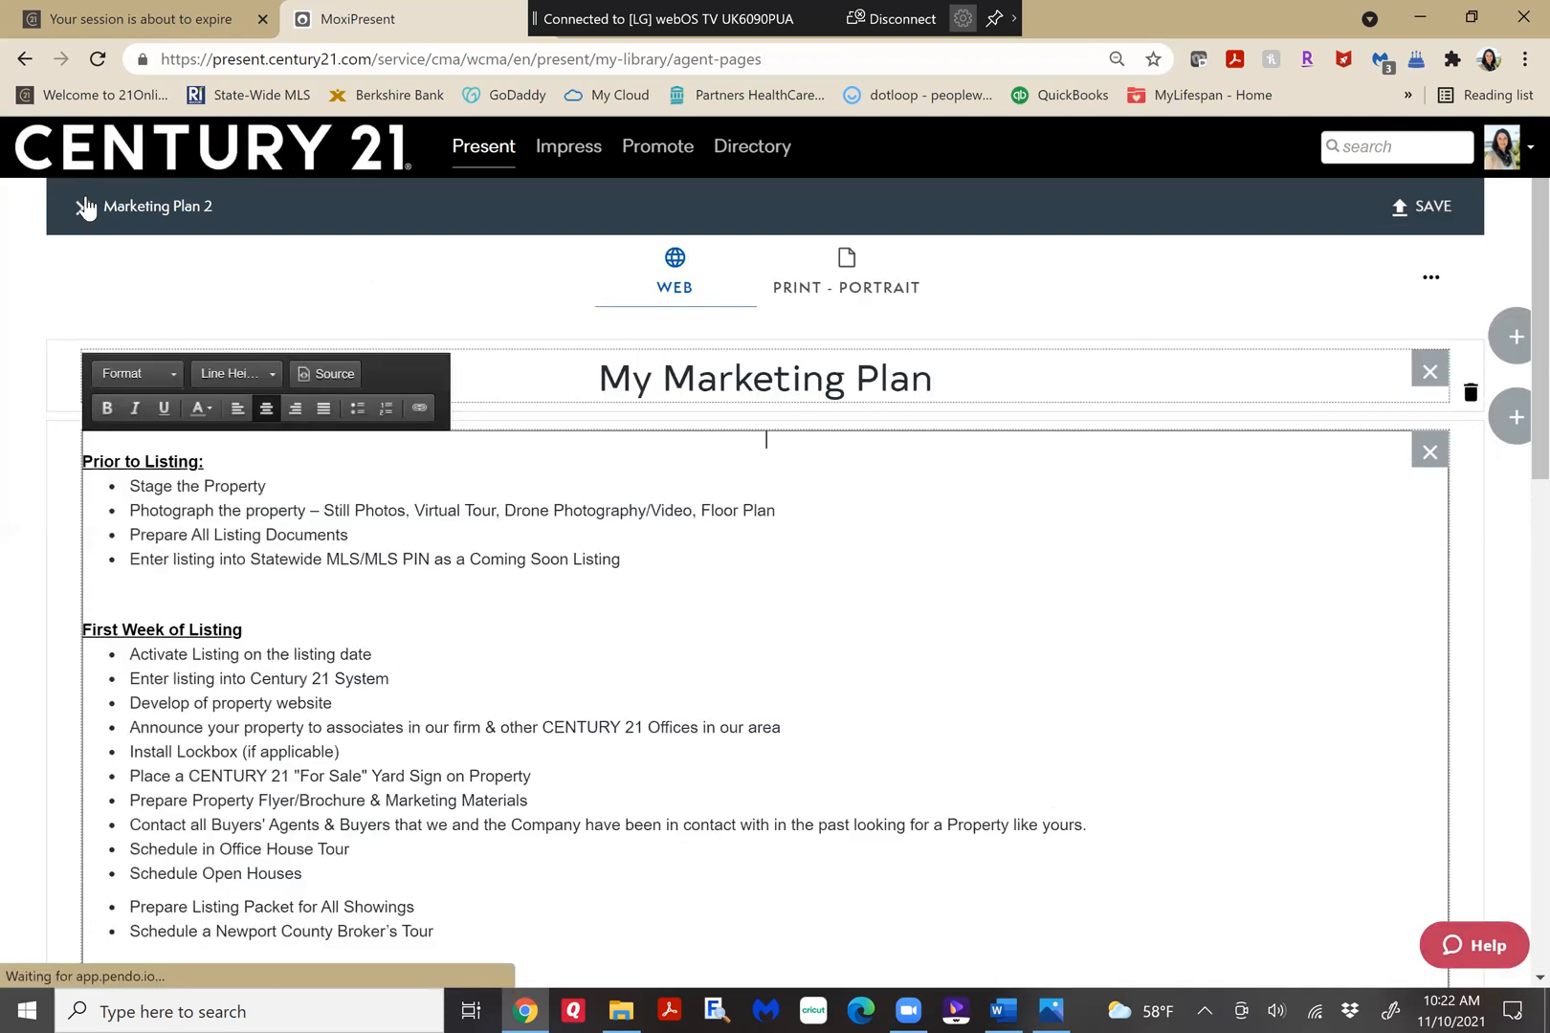
click(83, 207)
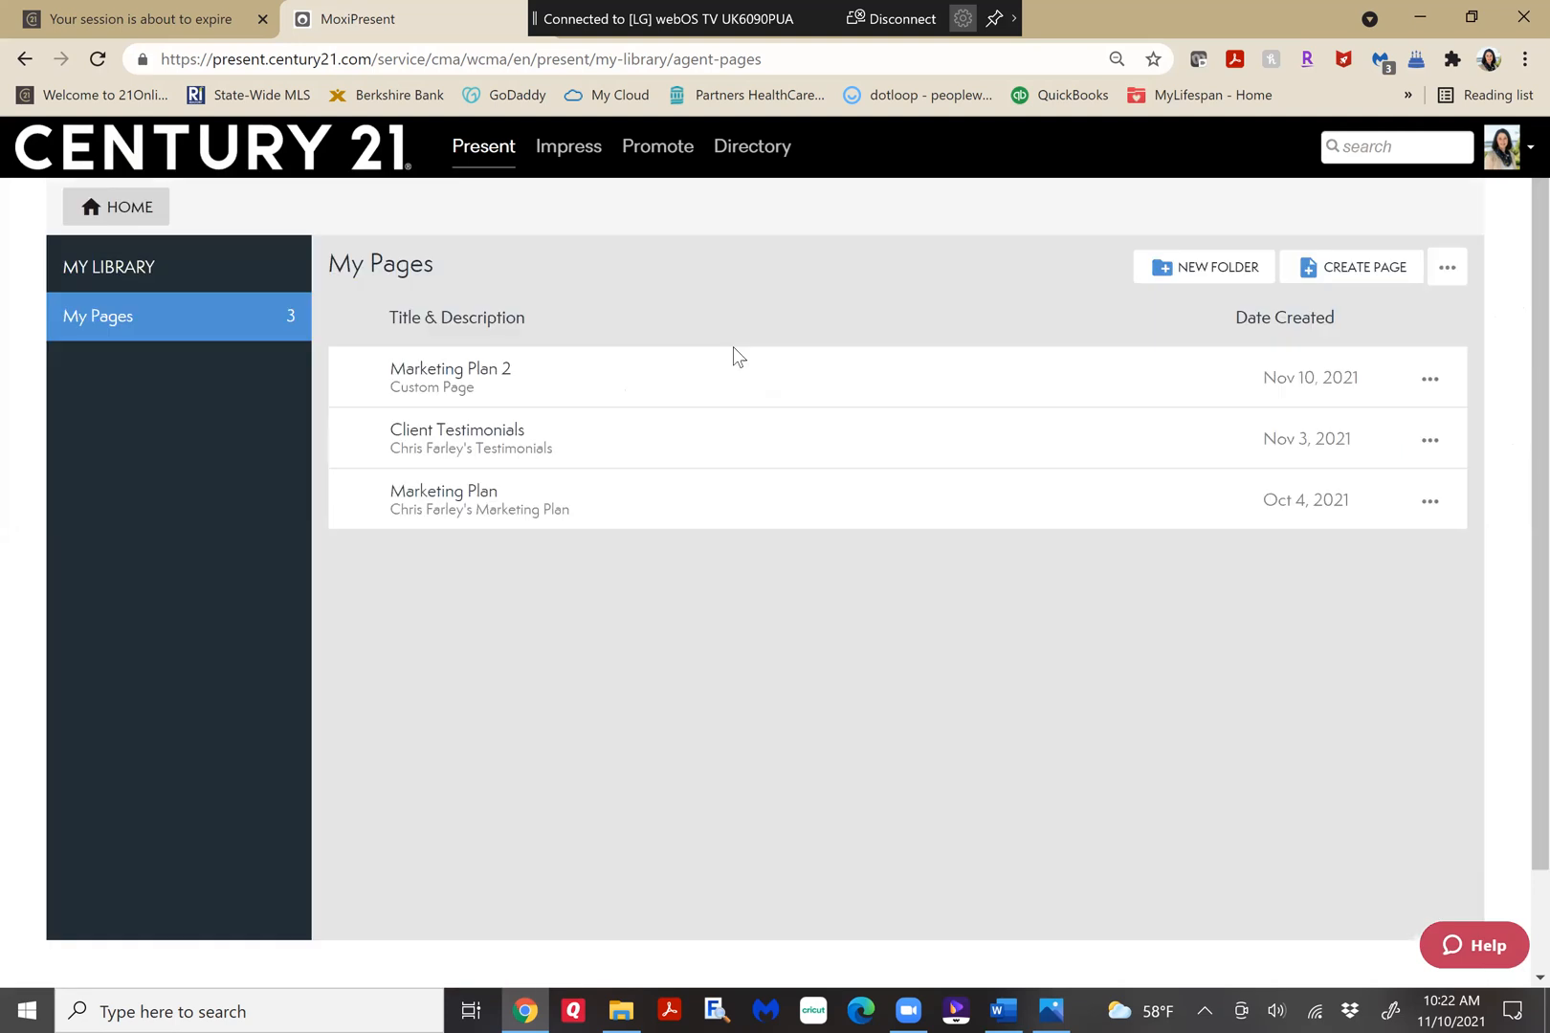
Build a new custom page in web view using the layout with a full-width header above two two-column rows.
click(1359, 277)
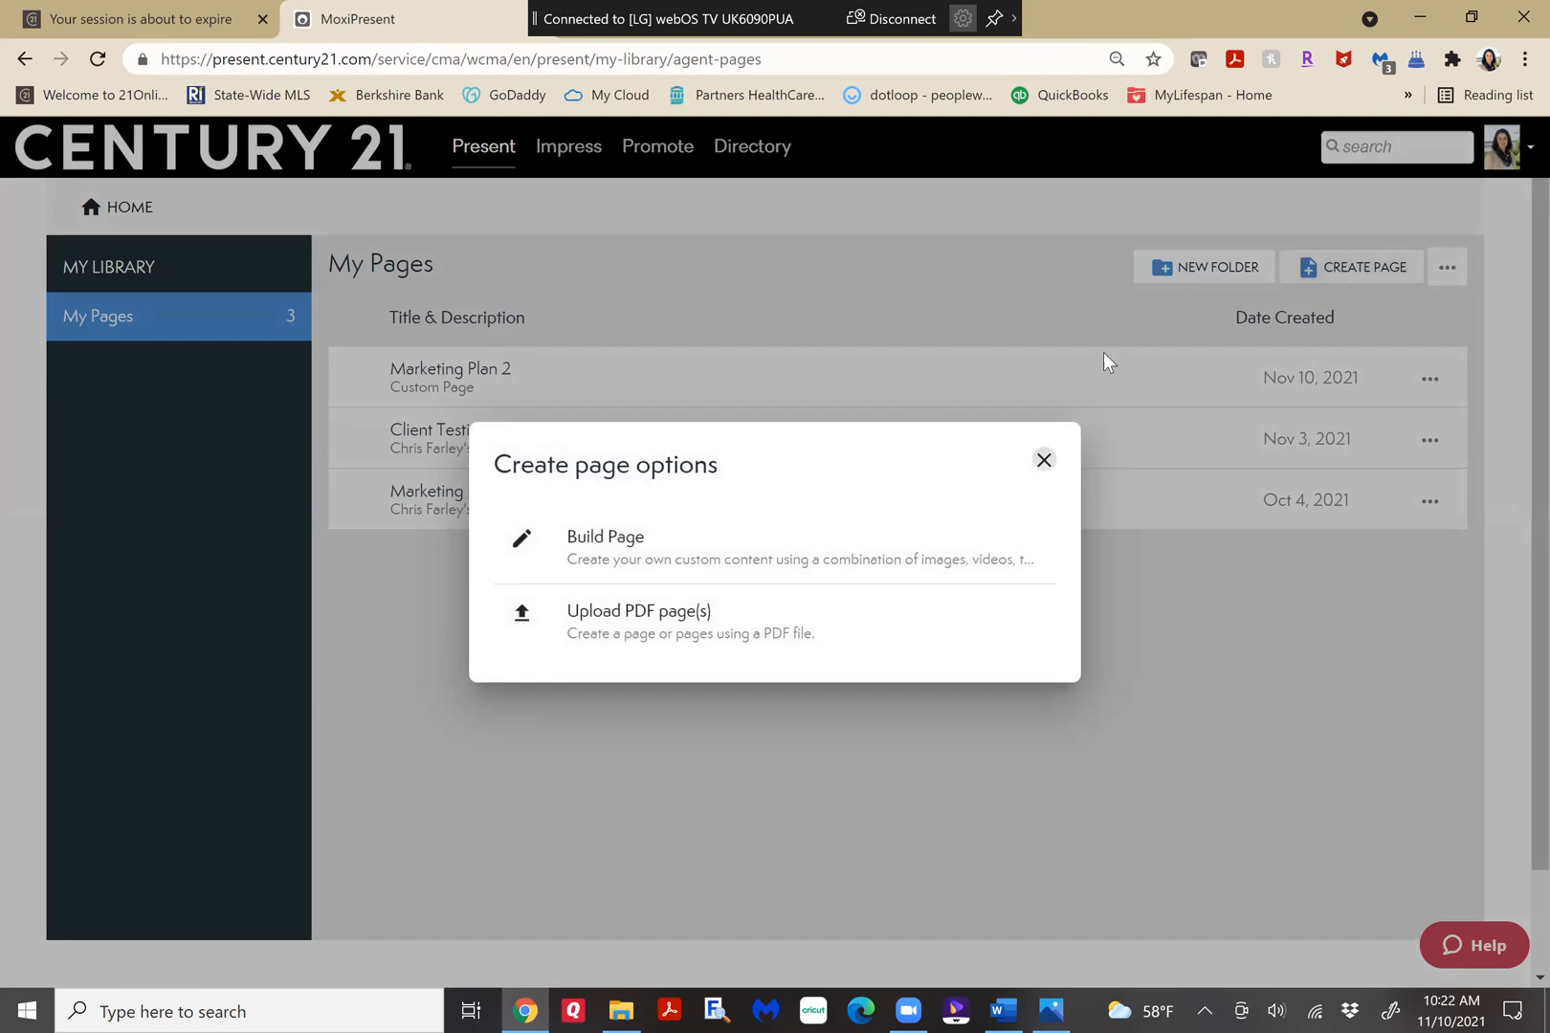
click(637, 559)
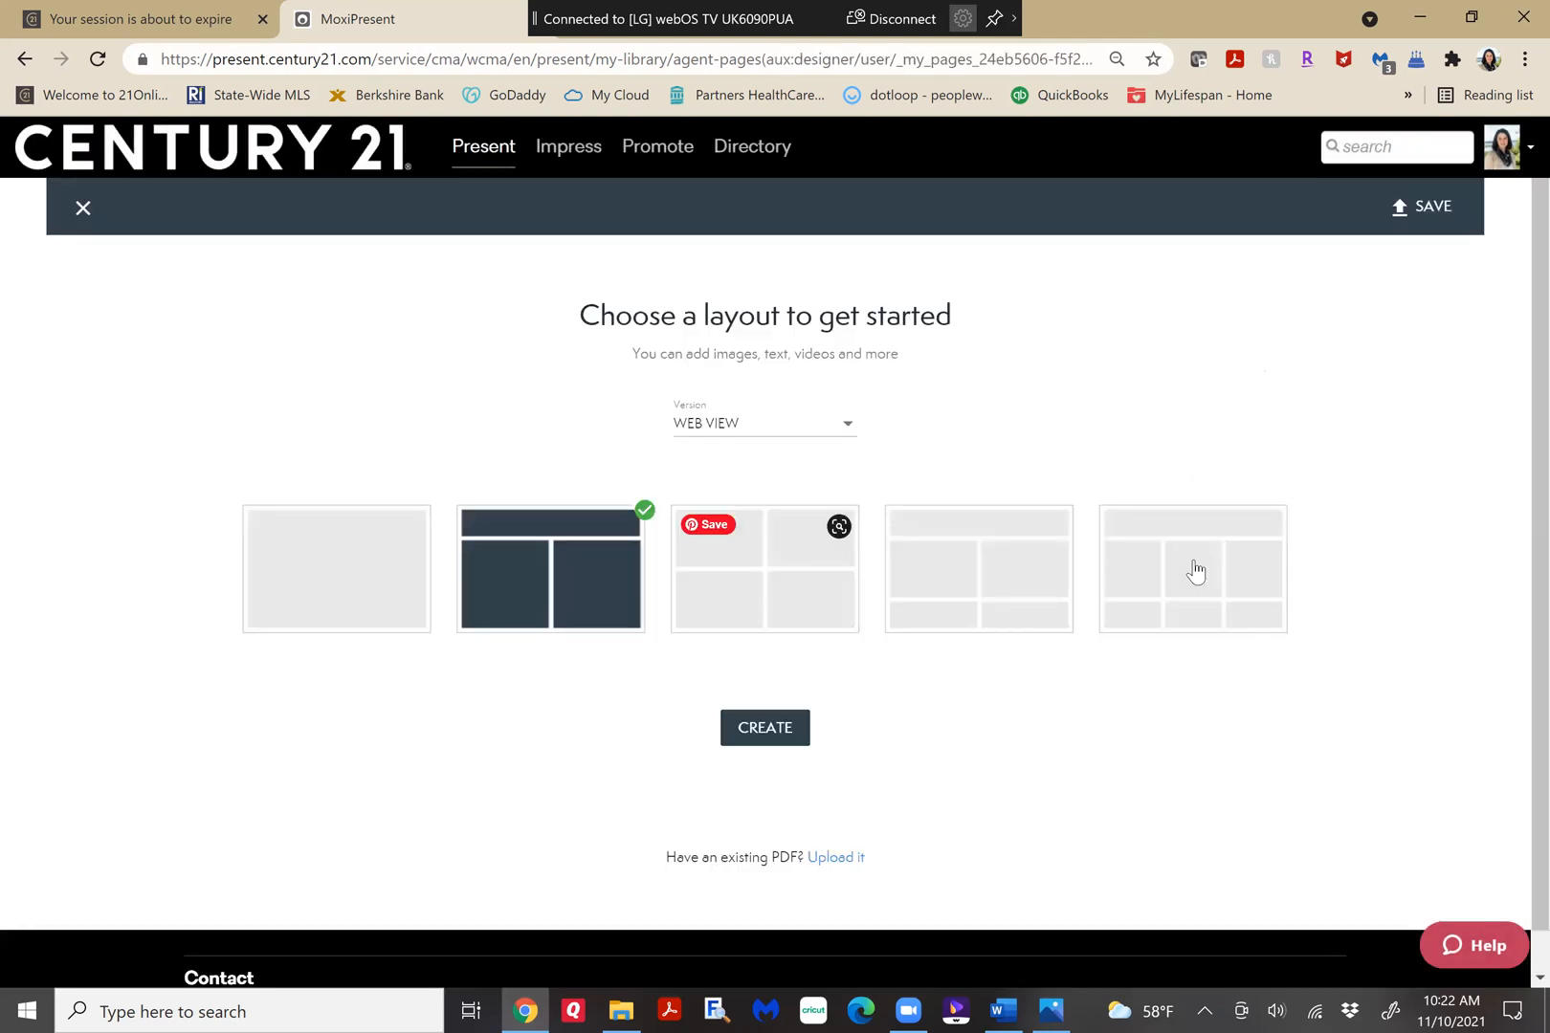
click(957, 587)
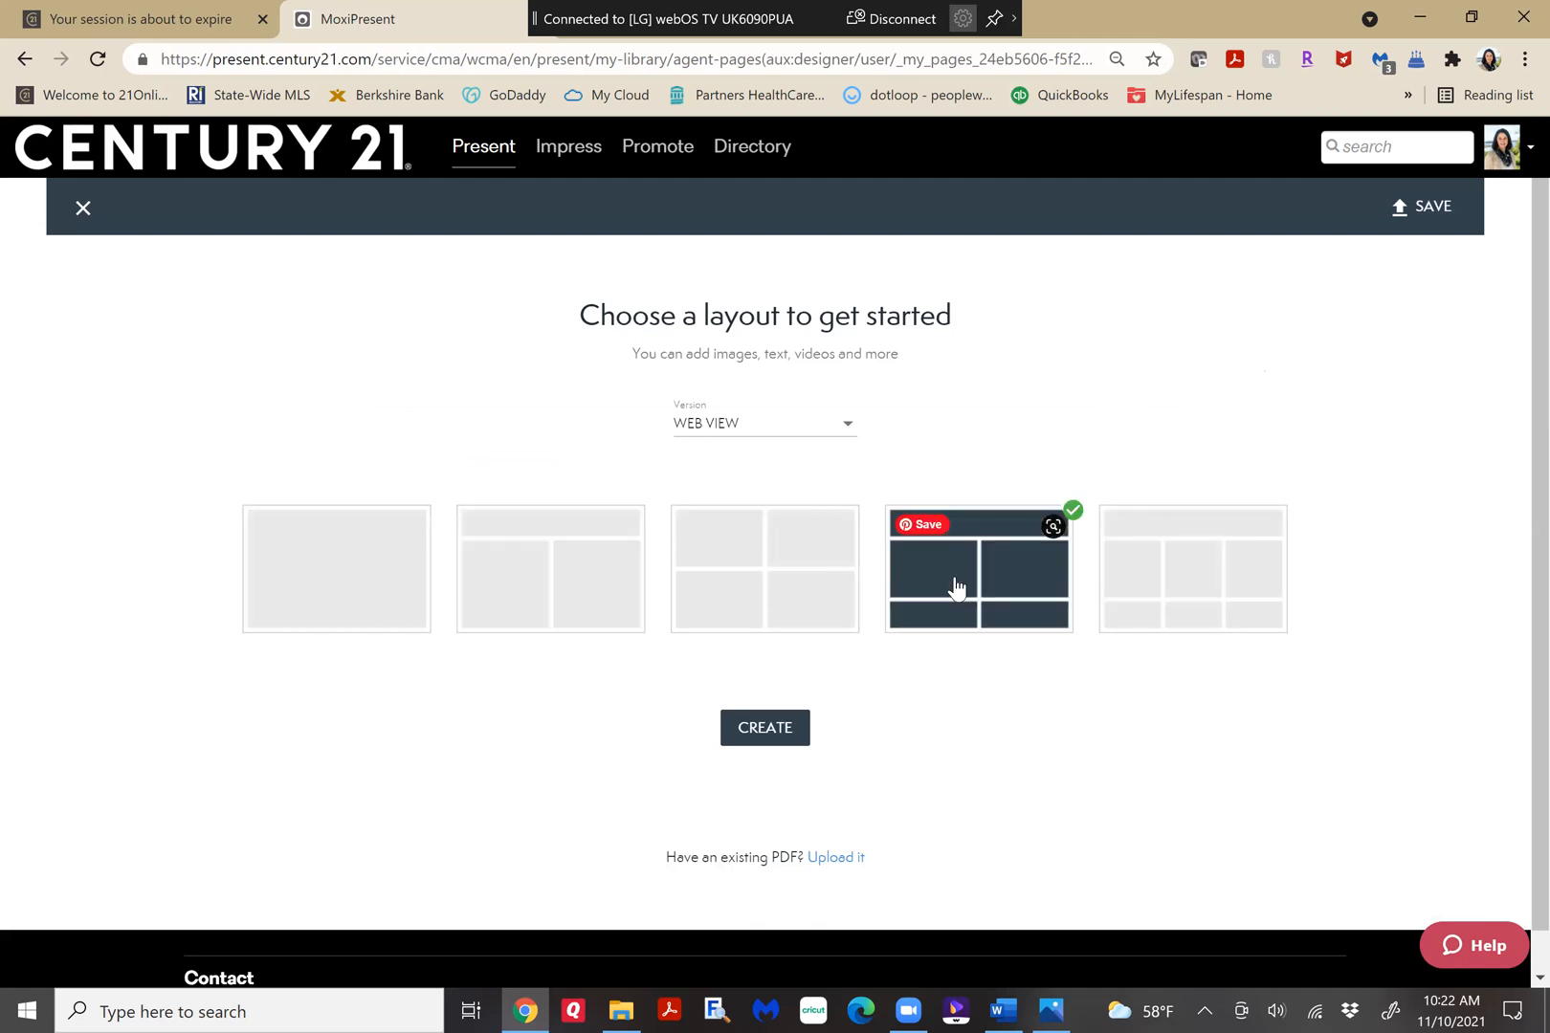
click(763, 729)
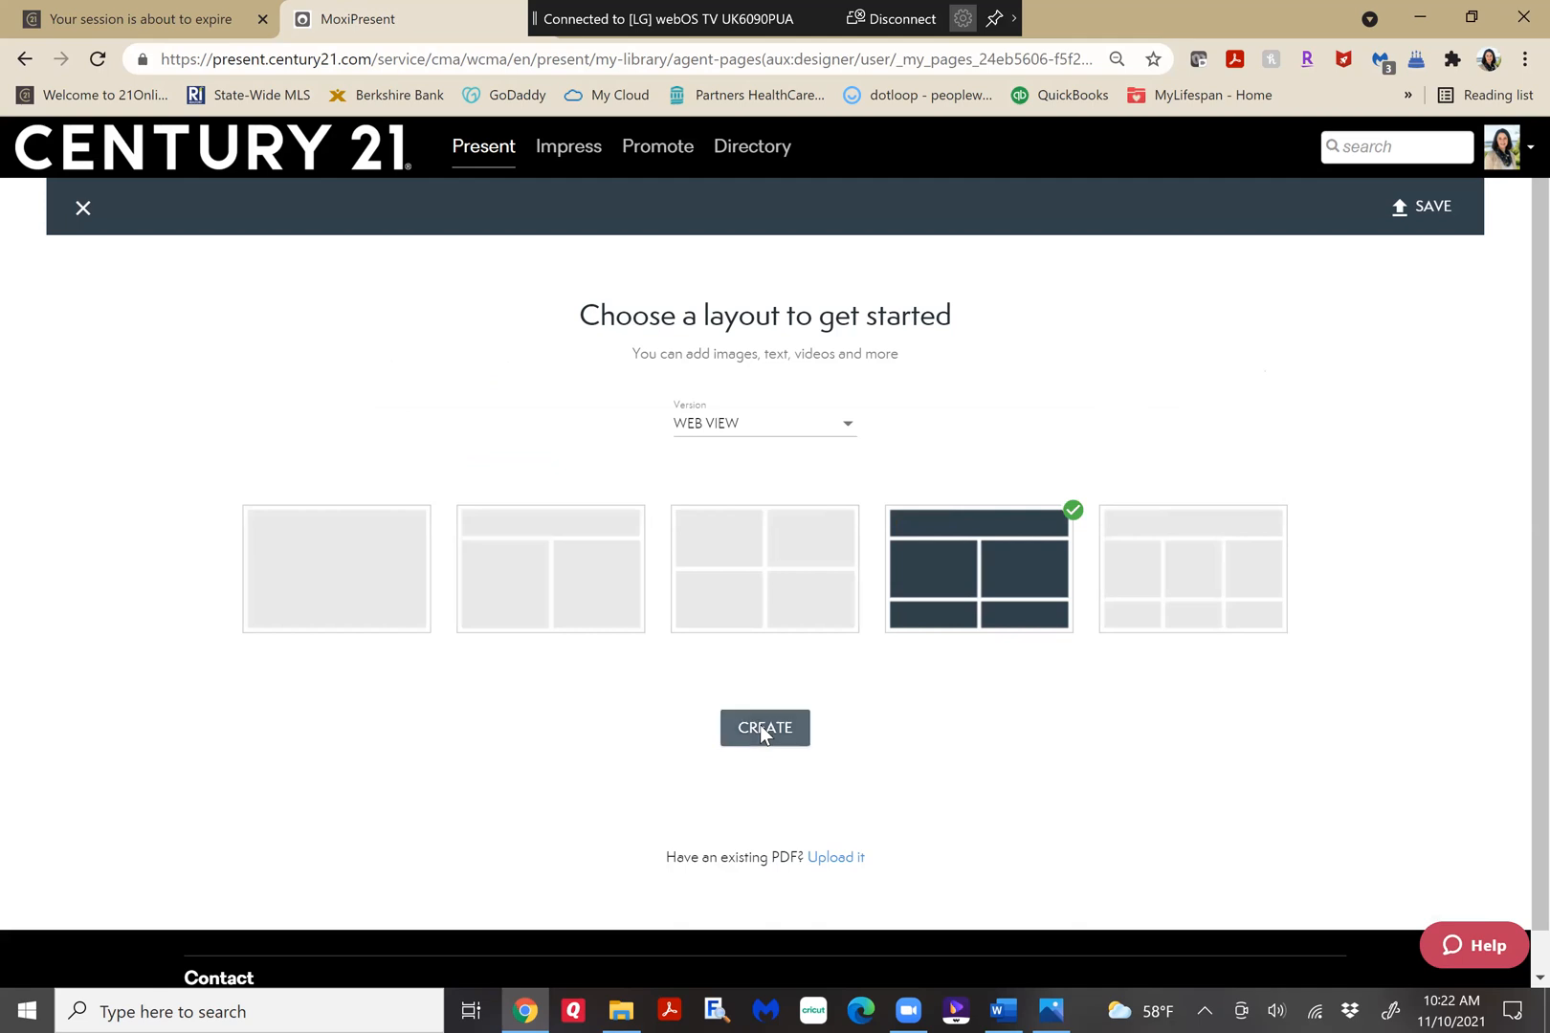
Add a text block to the full-width header row and enter the title "Client Testimonials".
click(683, 405)
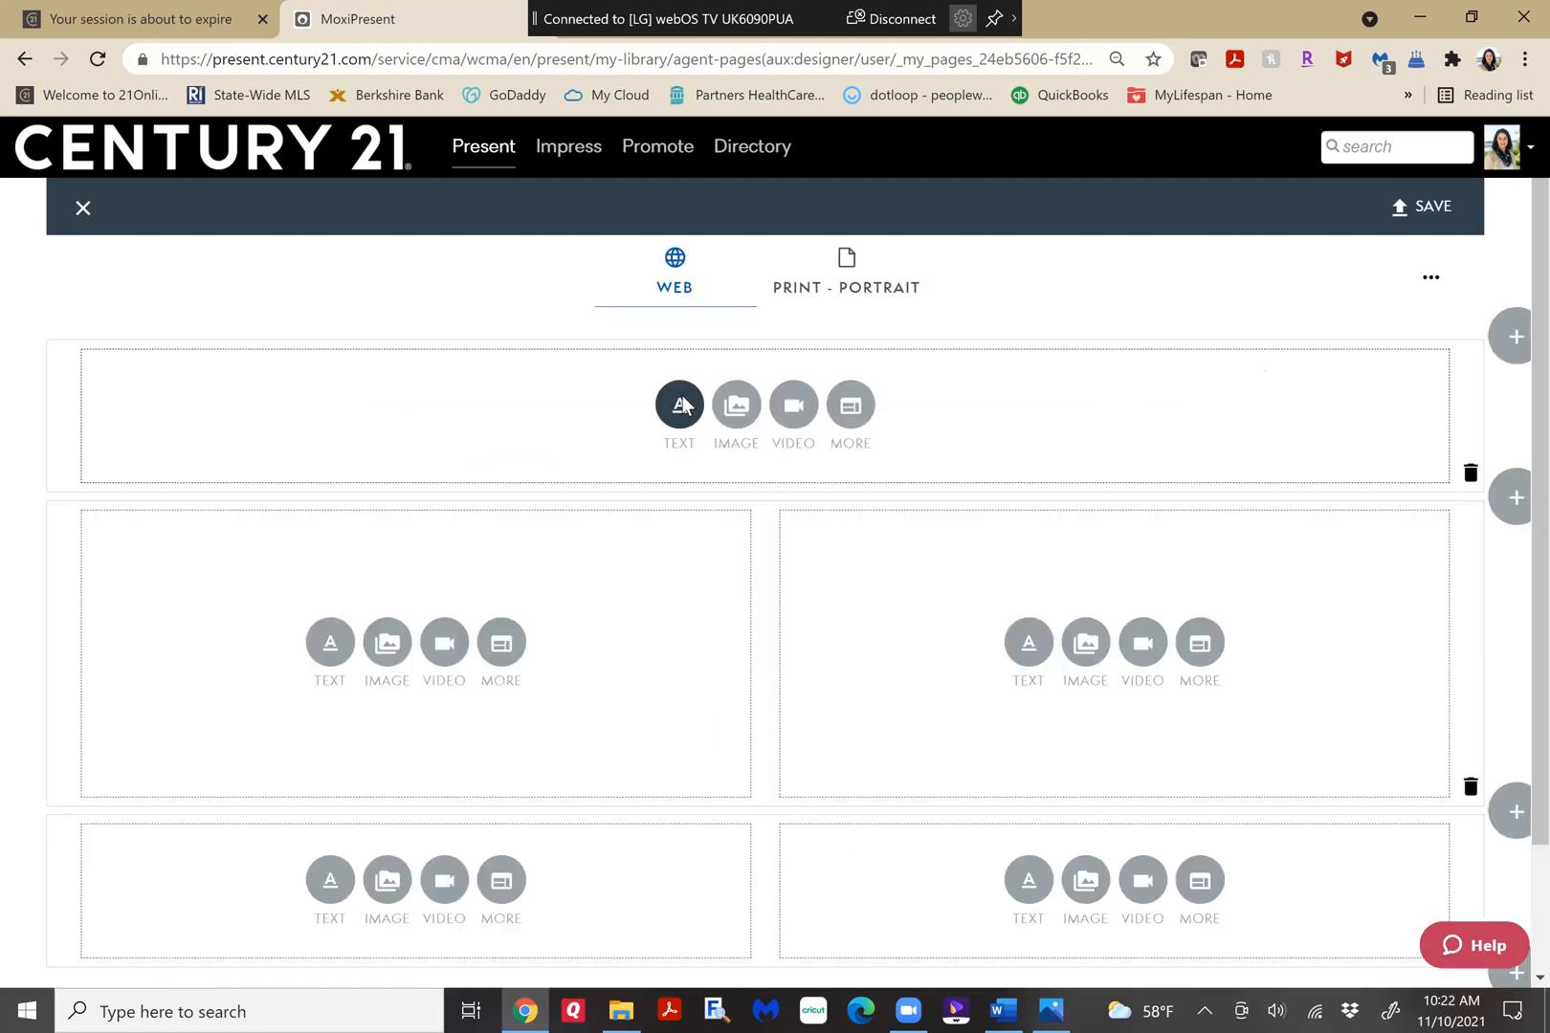
click(259, 345)
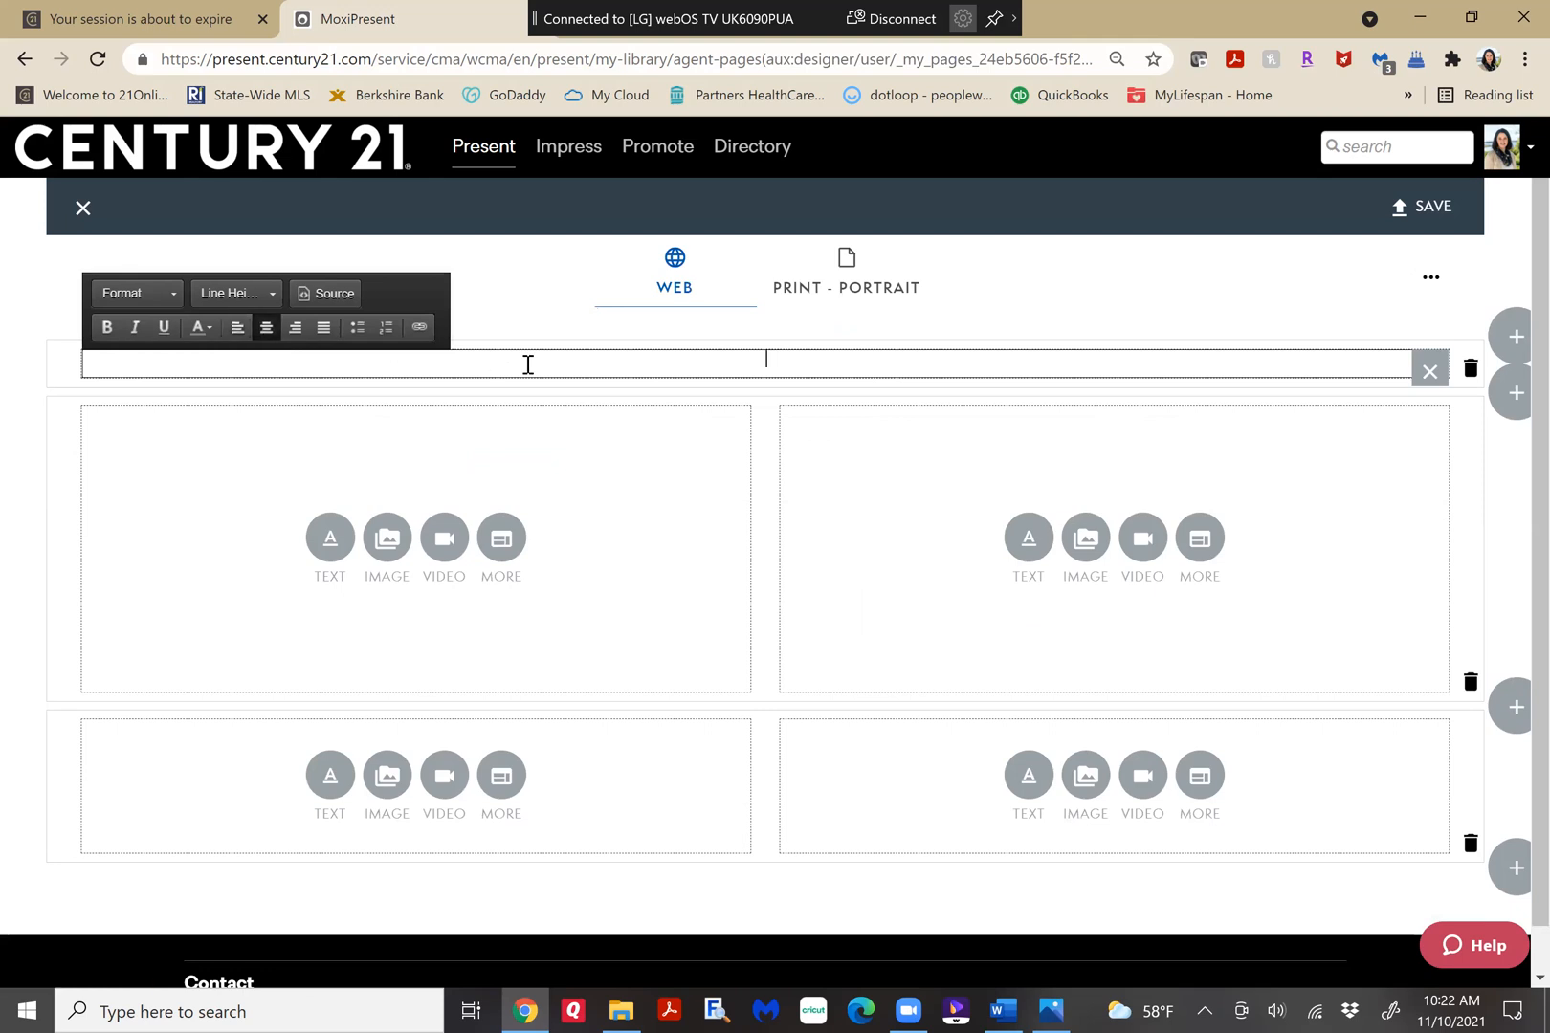
text(Client Testimonials)
Format the "Client Testimonials" title as bold Large Text.
key(ctrl+a)
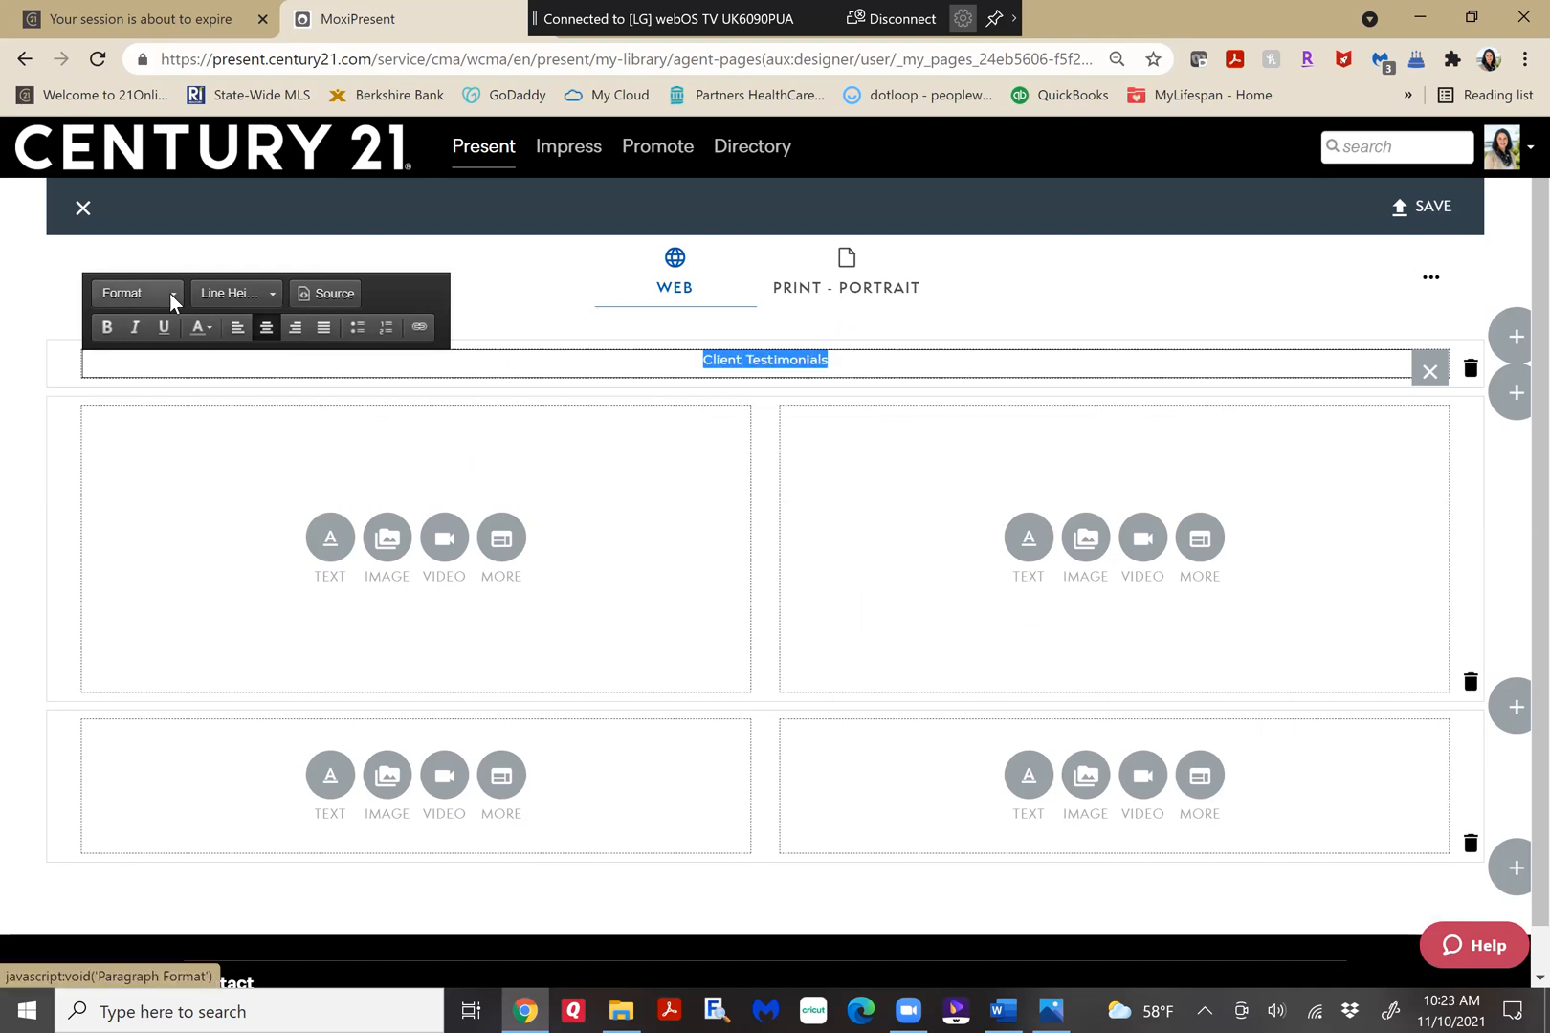
click(169, 292)
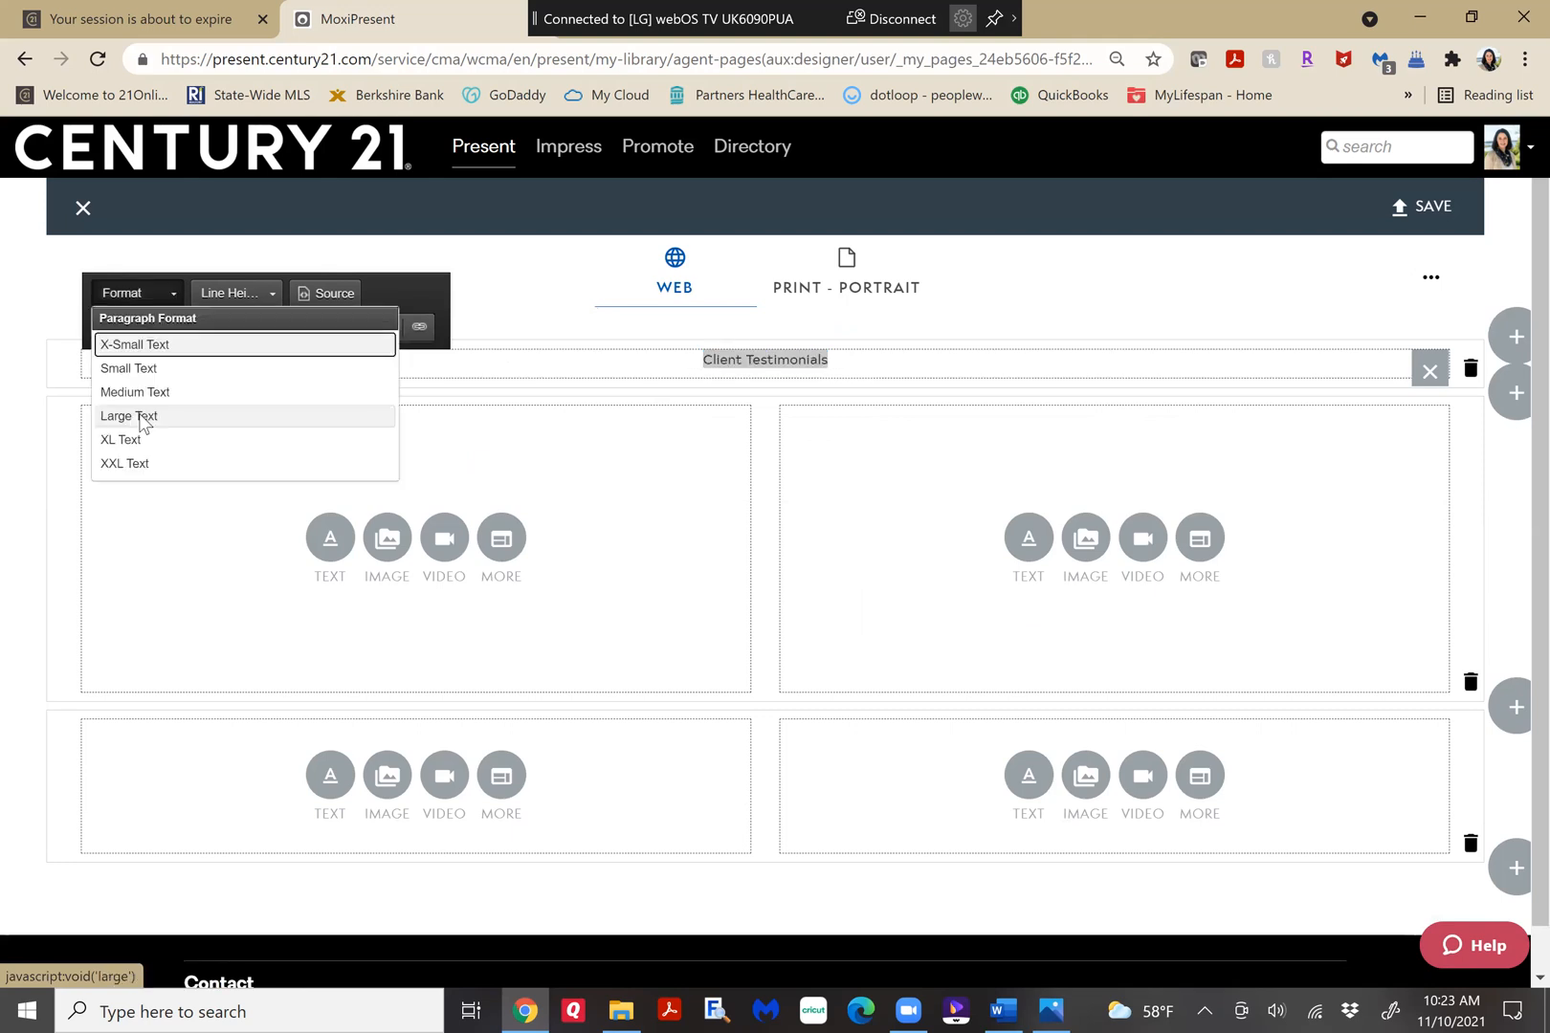
click(141, 418)
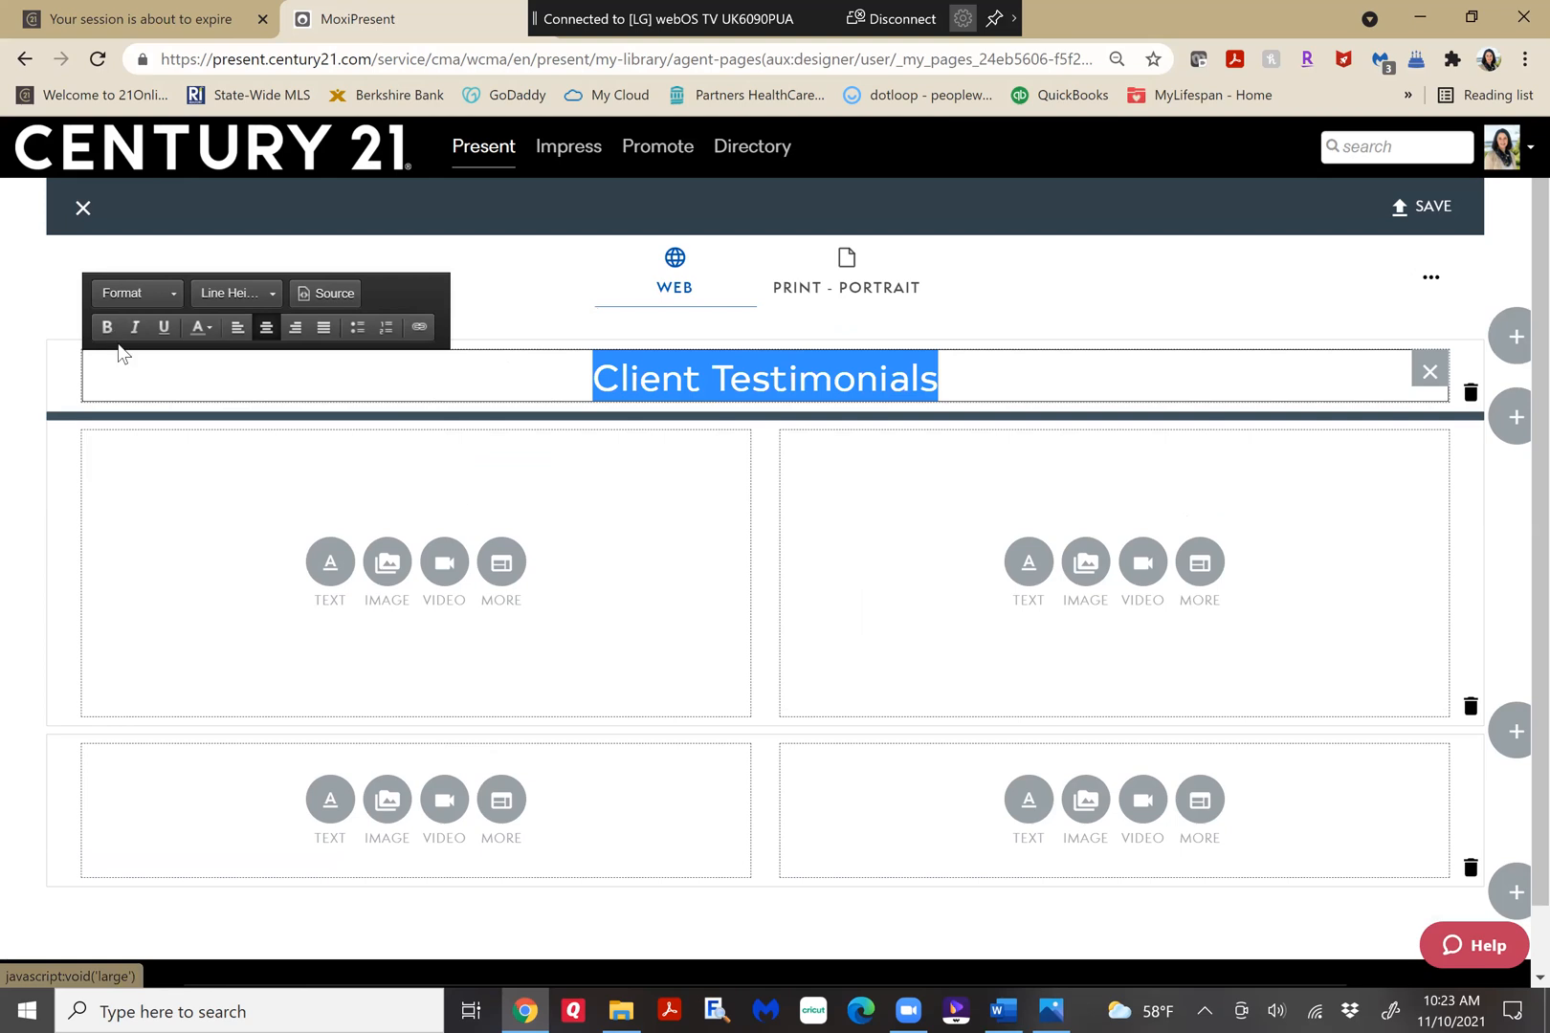
key(ctrl+b)
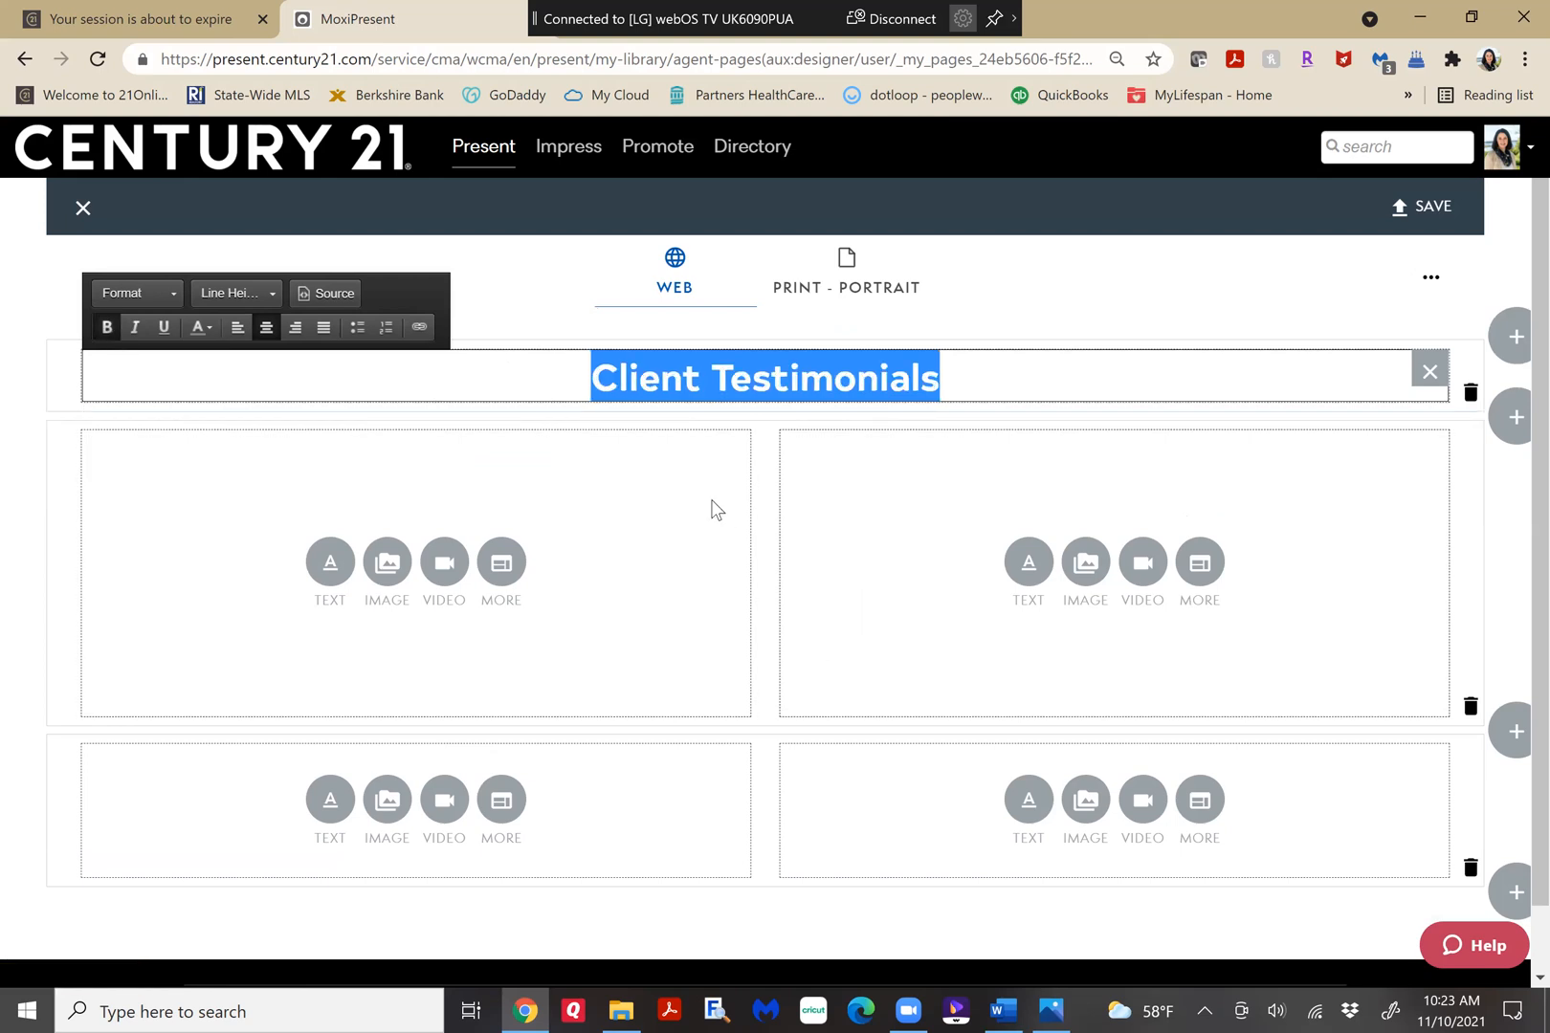
Fill the first two-column row with library images: the "amazing job" testimonial in the left column and the "messy estate sale" testimonial in the right.
click(383, 562)
click(488, 716)
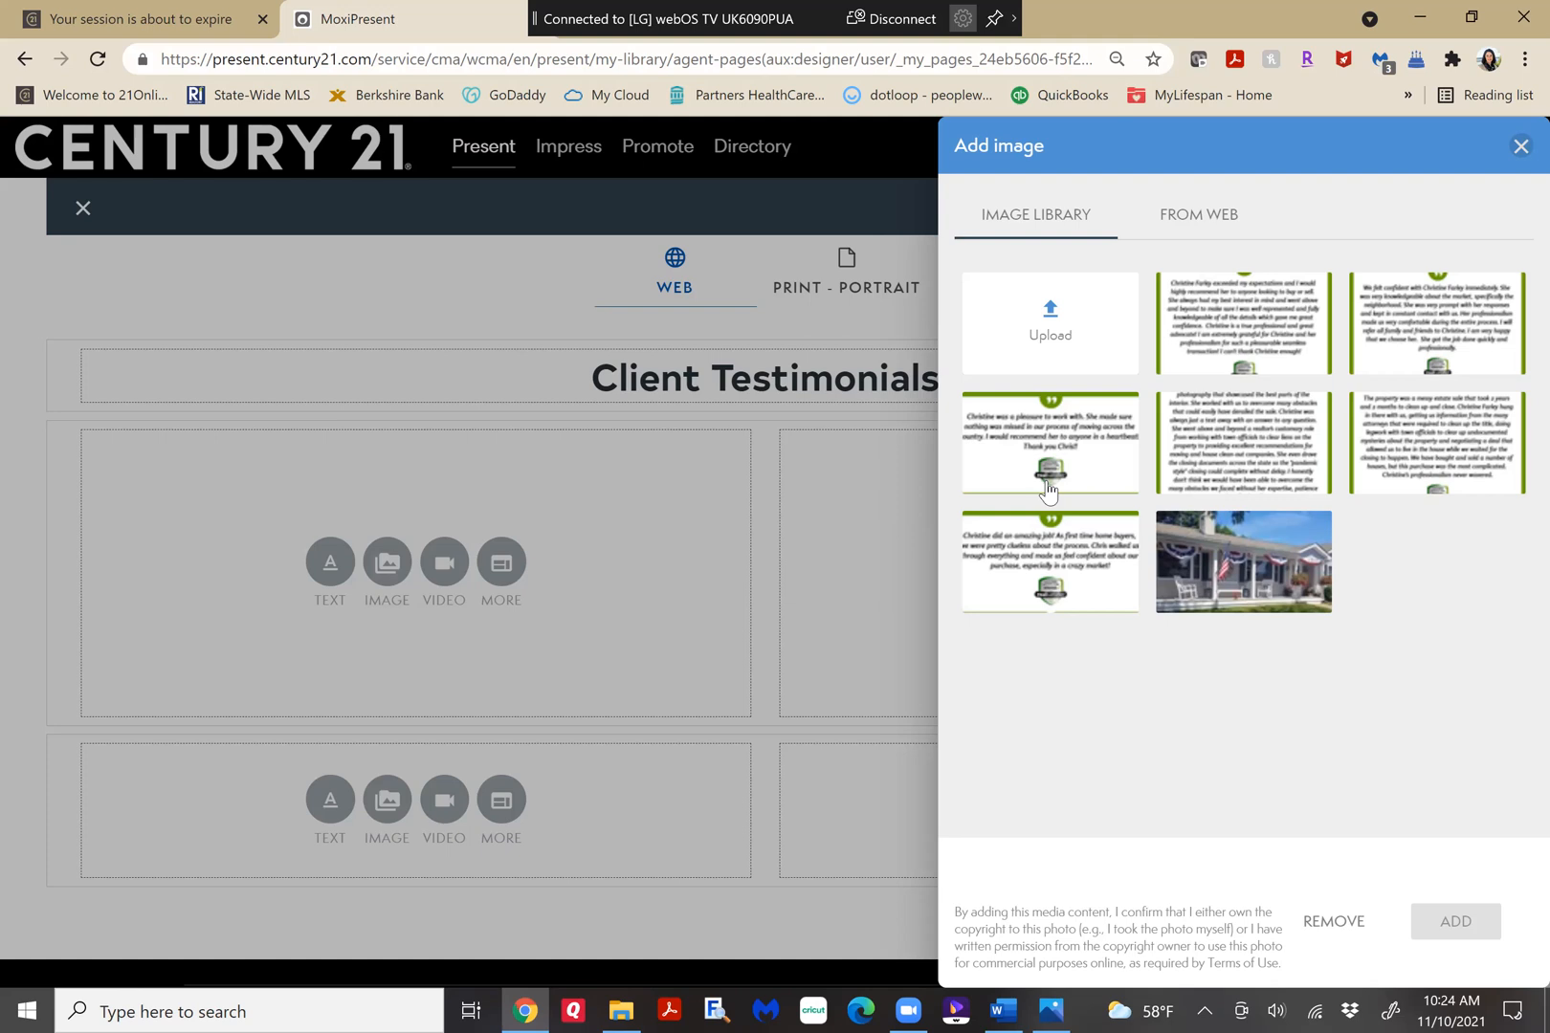
click(1029, 563)
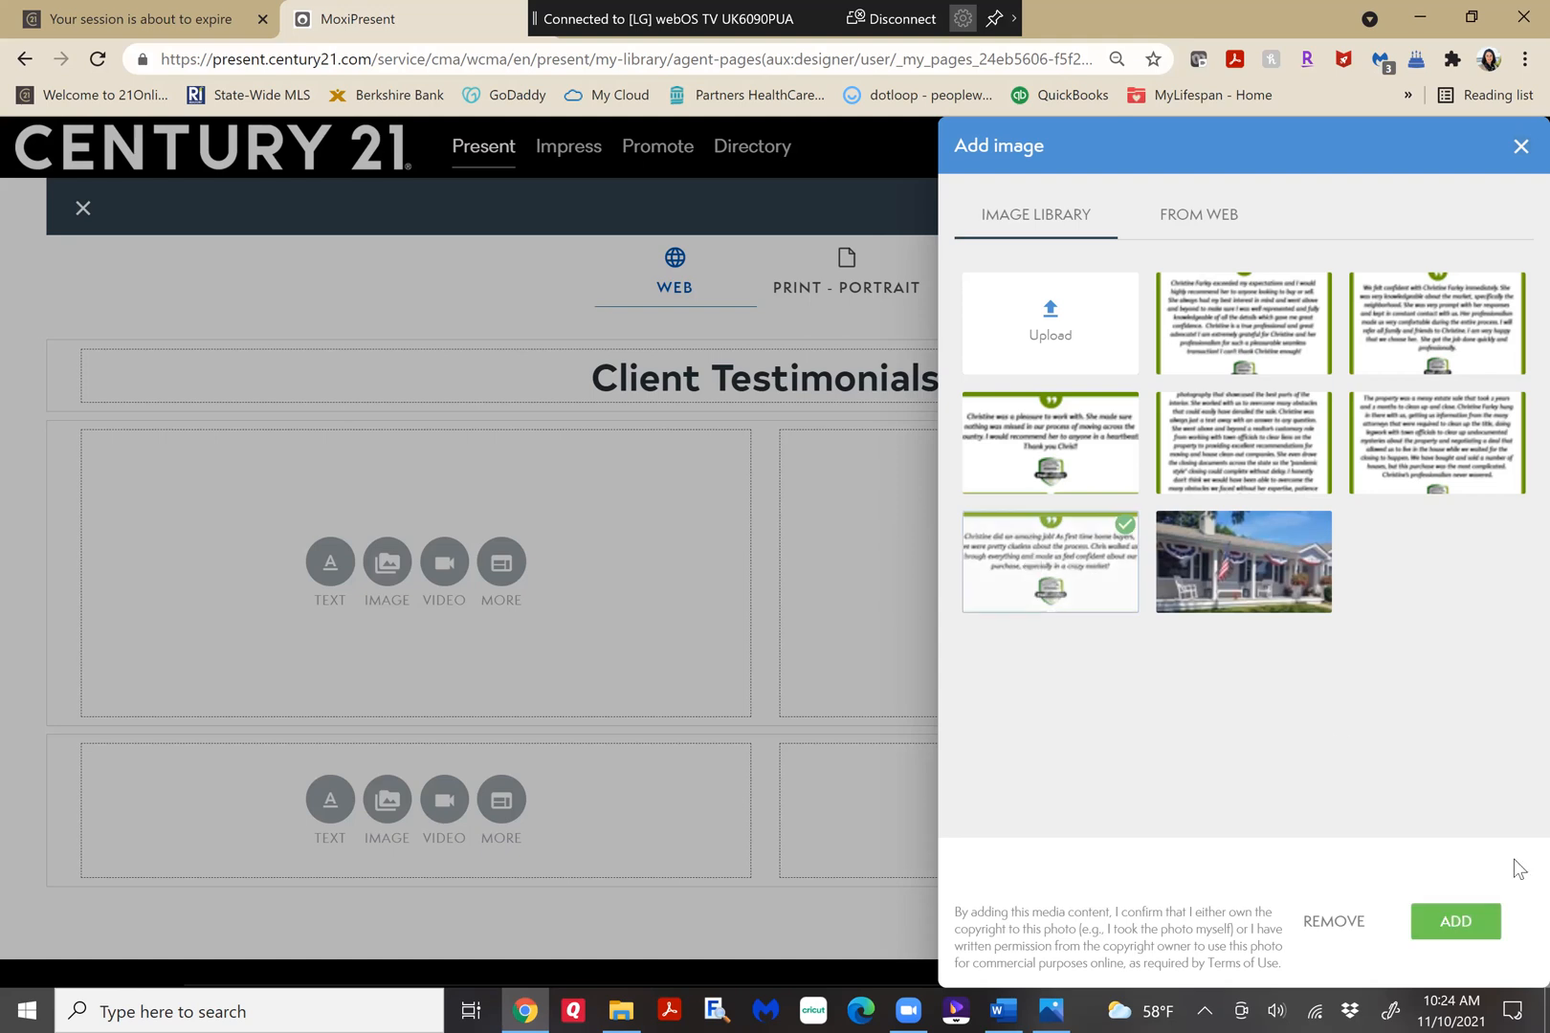
click(1446, 924)
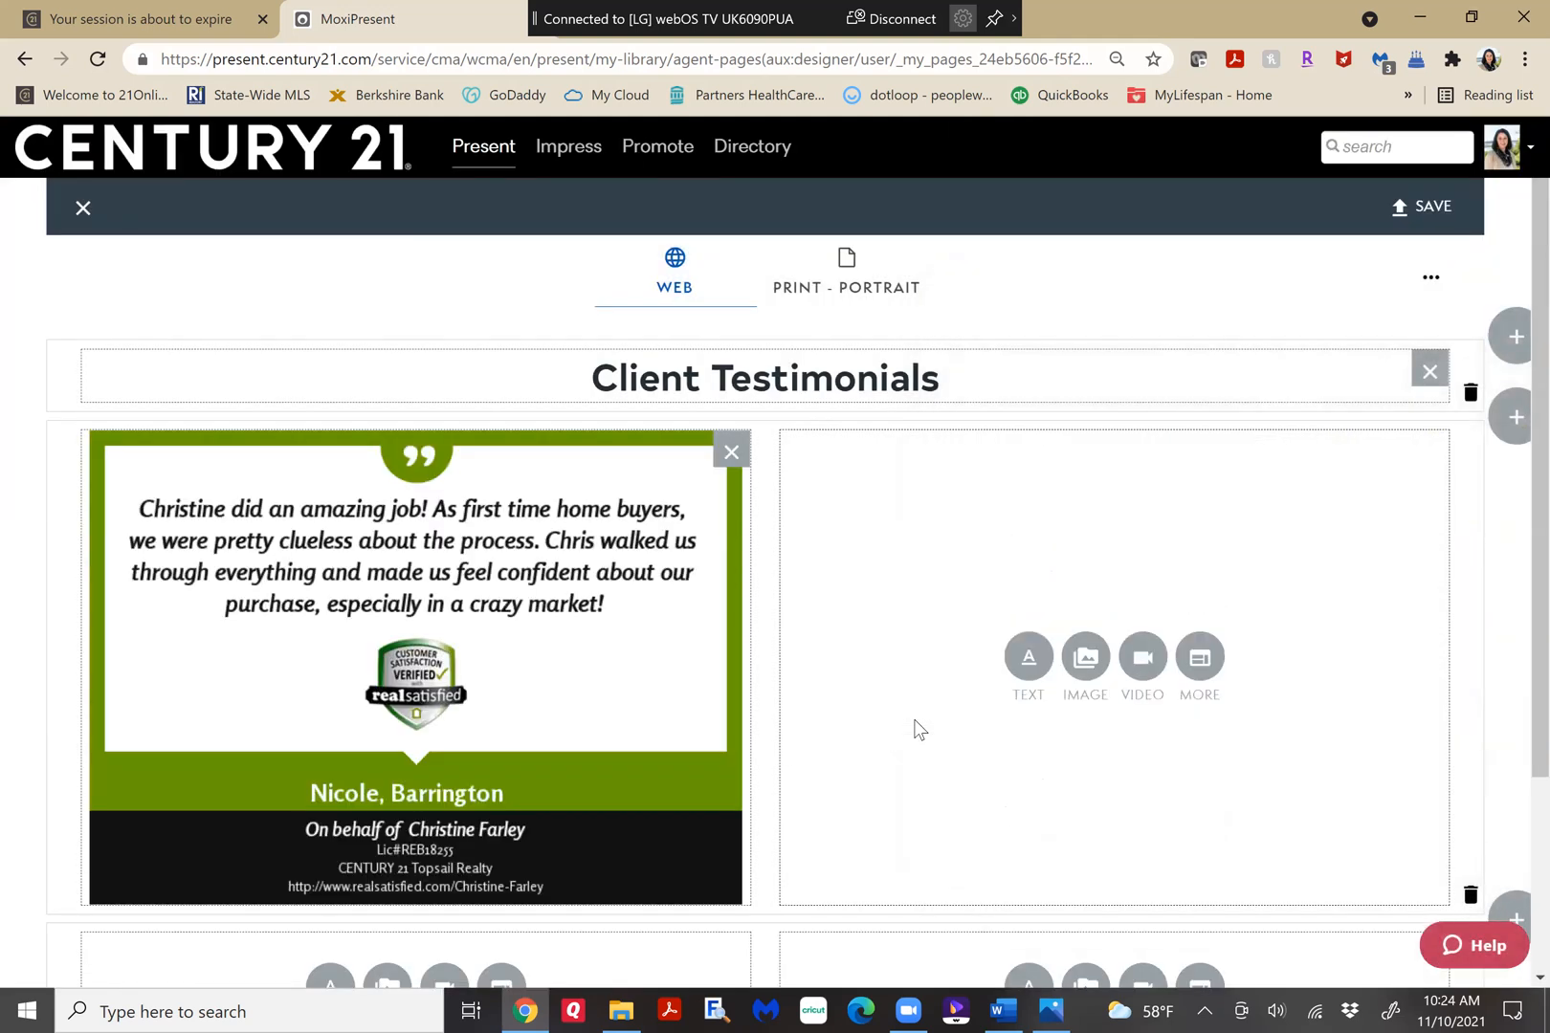
click(1088, 659)
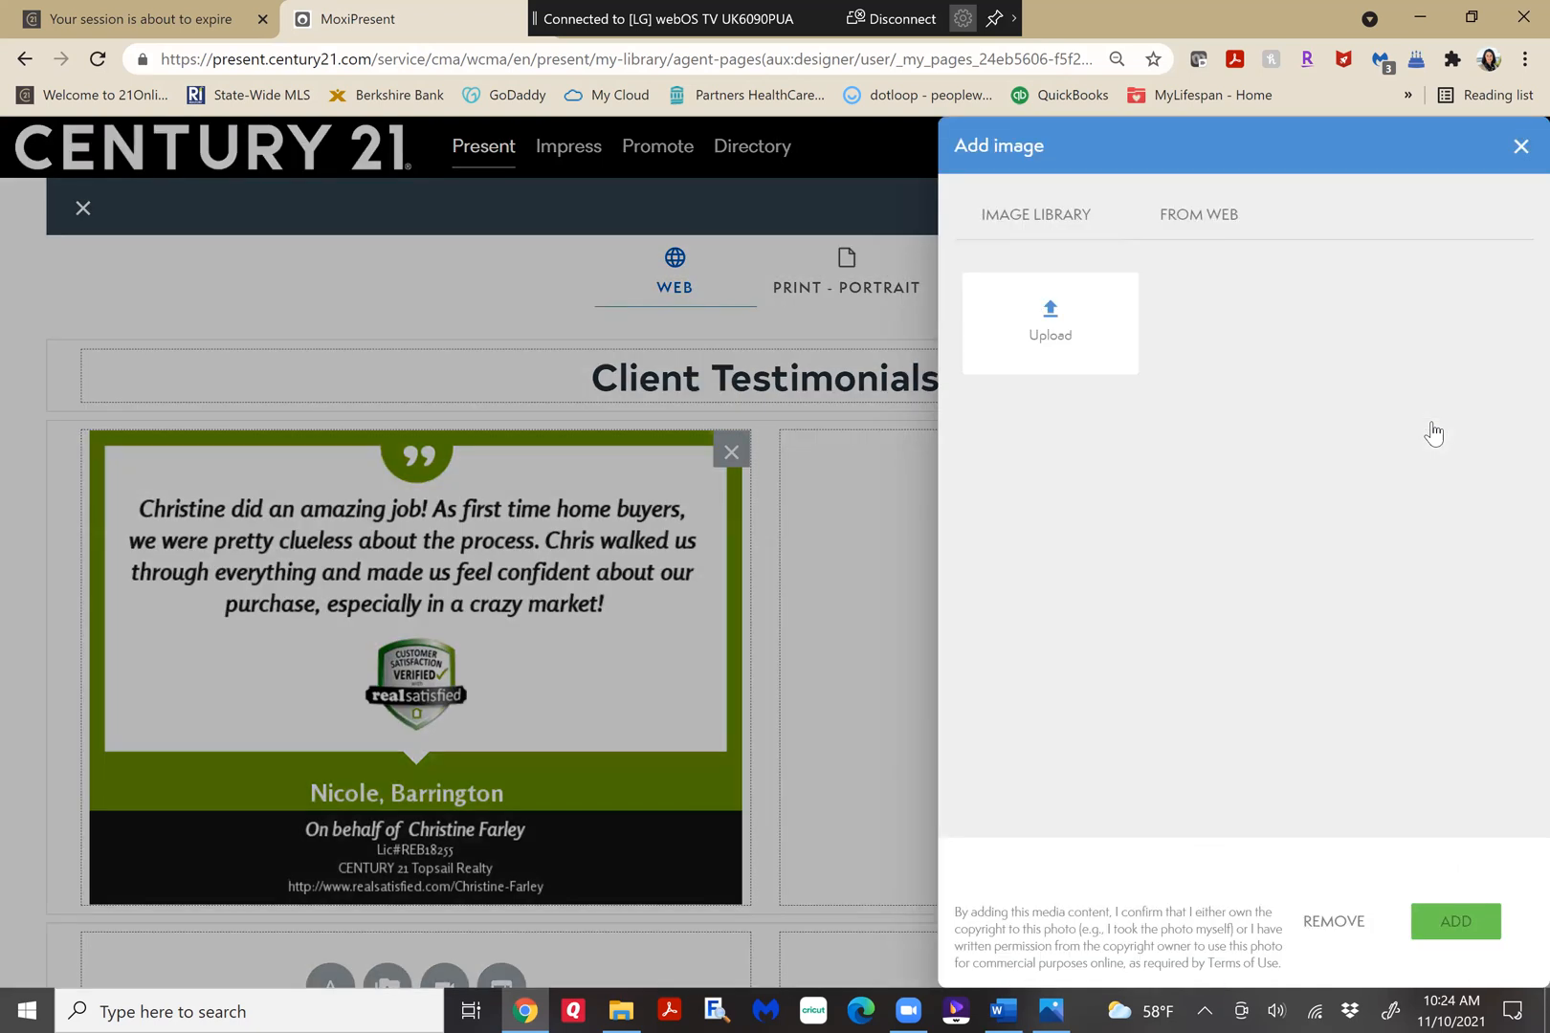
click(1388, 445)
click(1454, 923)
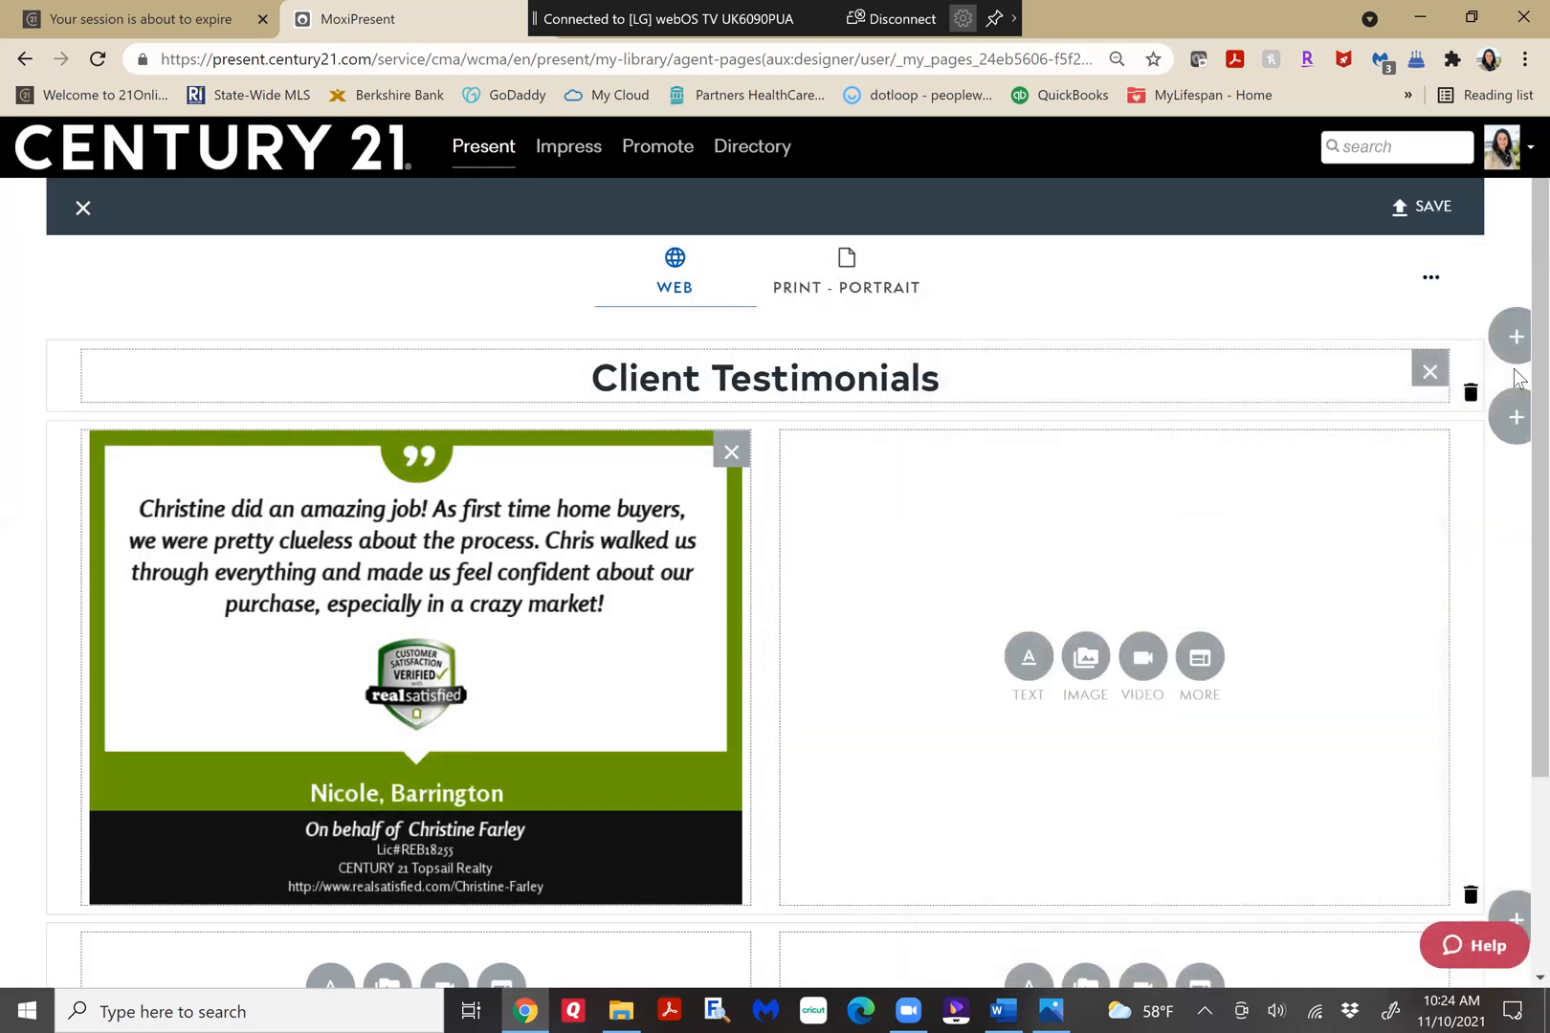
Fill the second two-column row with library images: the "beautiful online ad" testimonial in the left column and the "pleasure to work with" testimonial in the right.
scroll(1512, 571, down, 3)
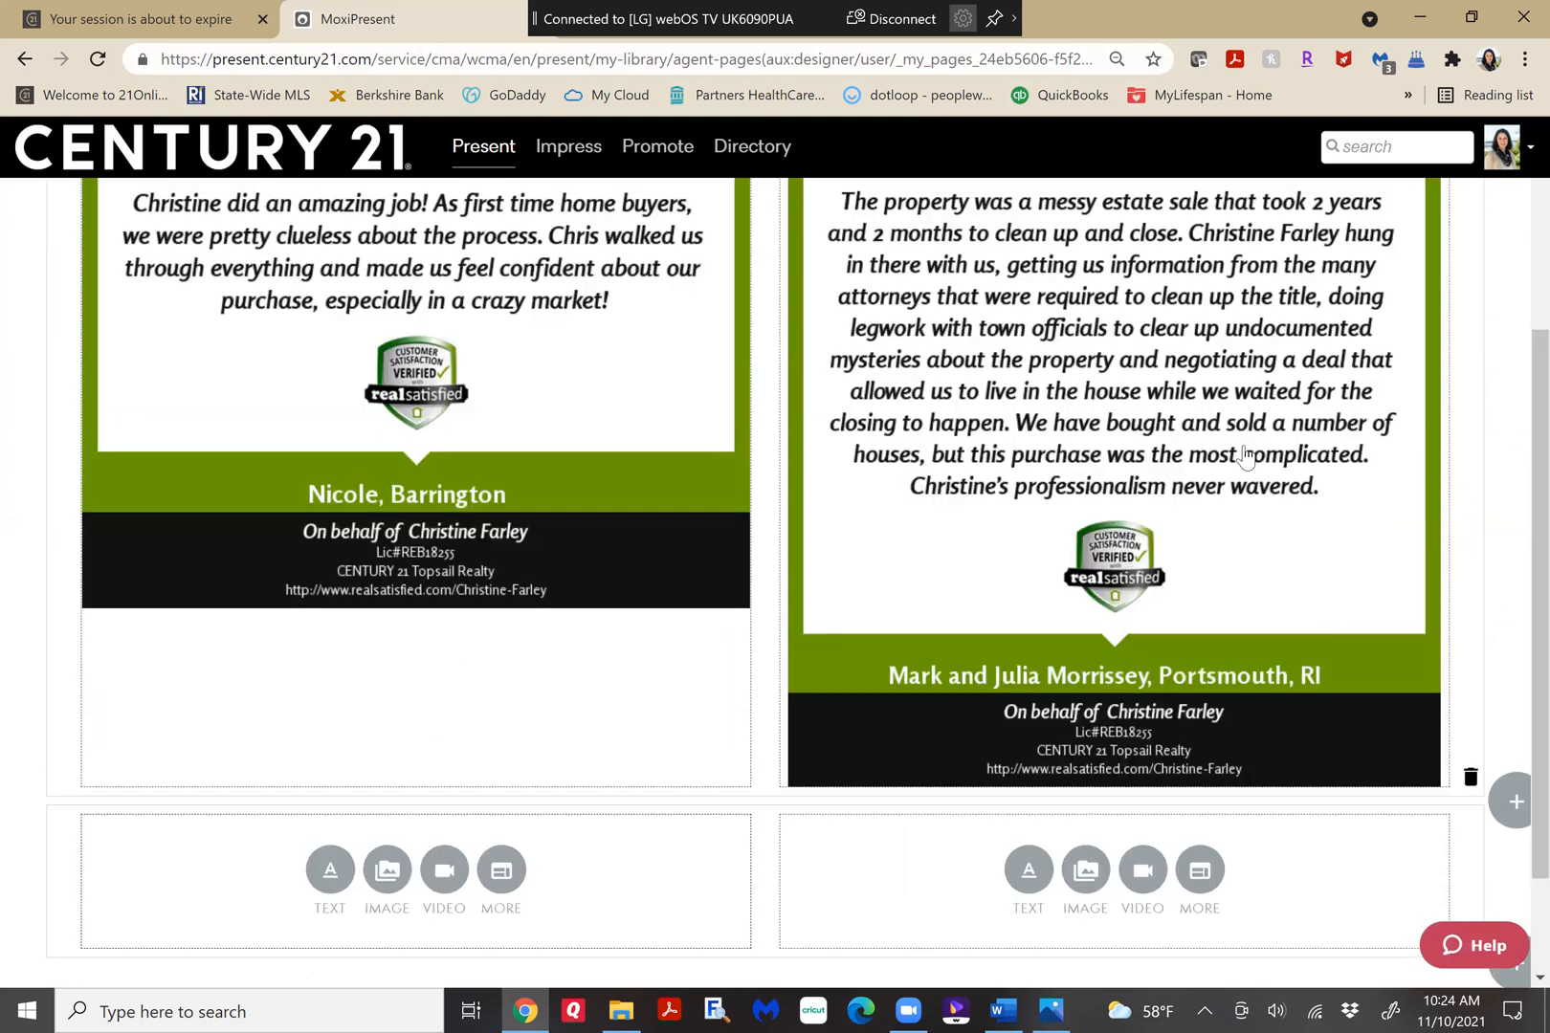
click(1256, 783)
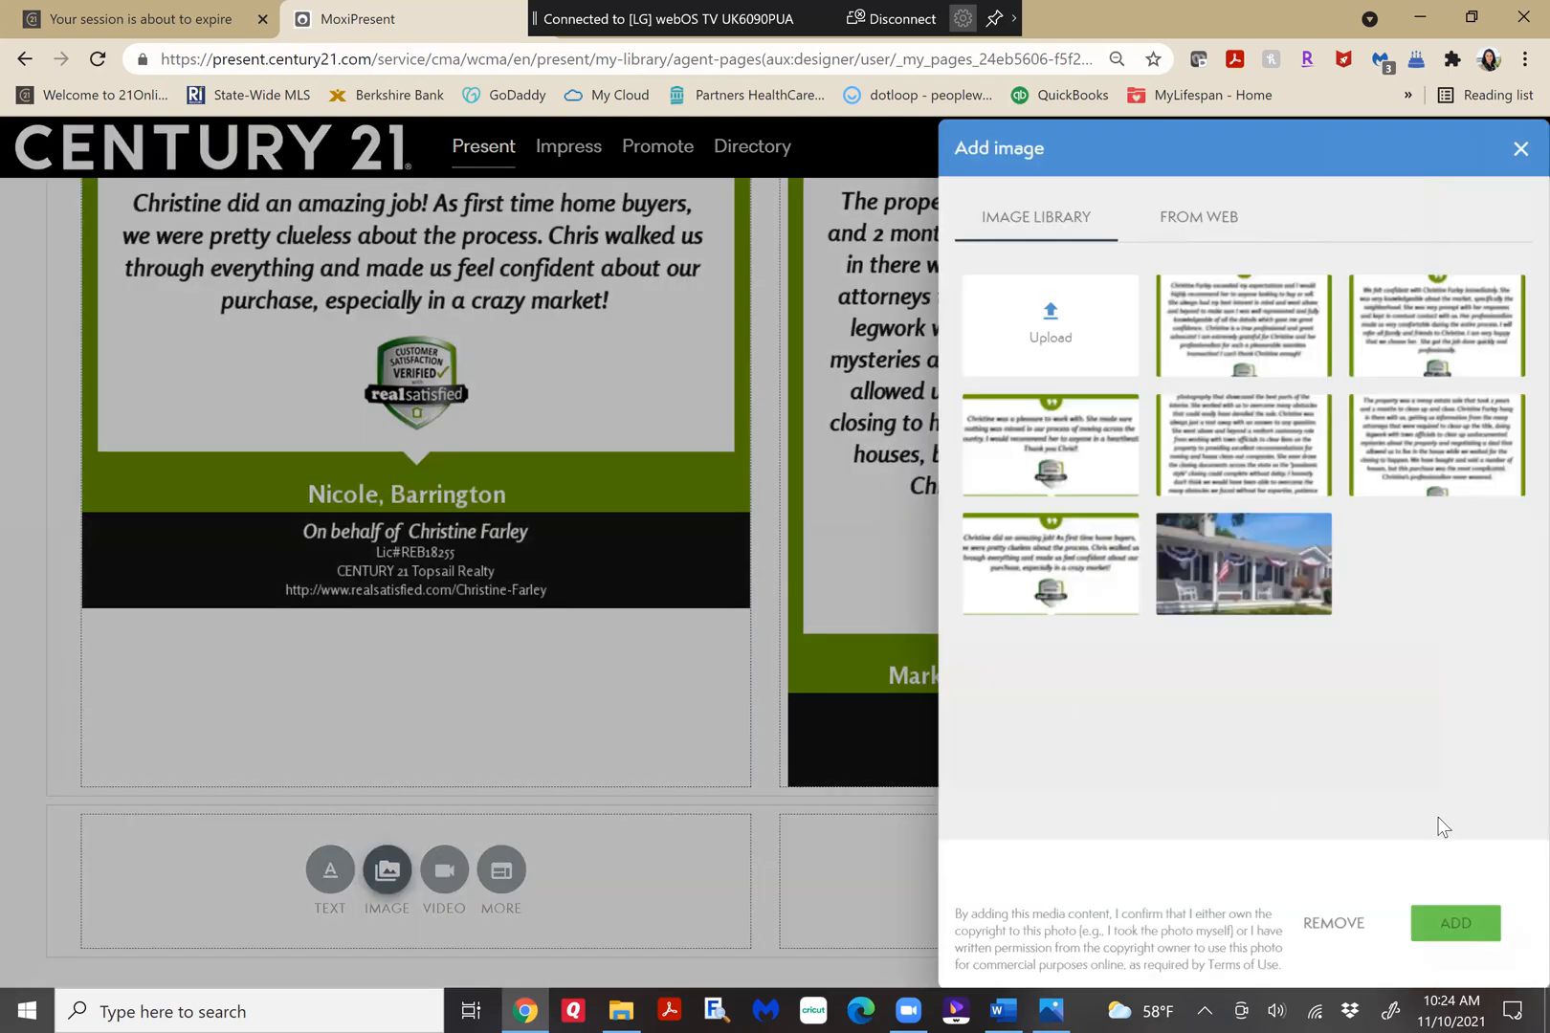
click(1451, 923)
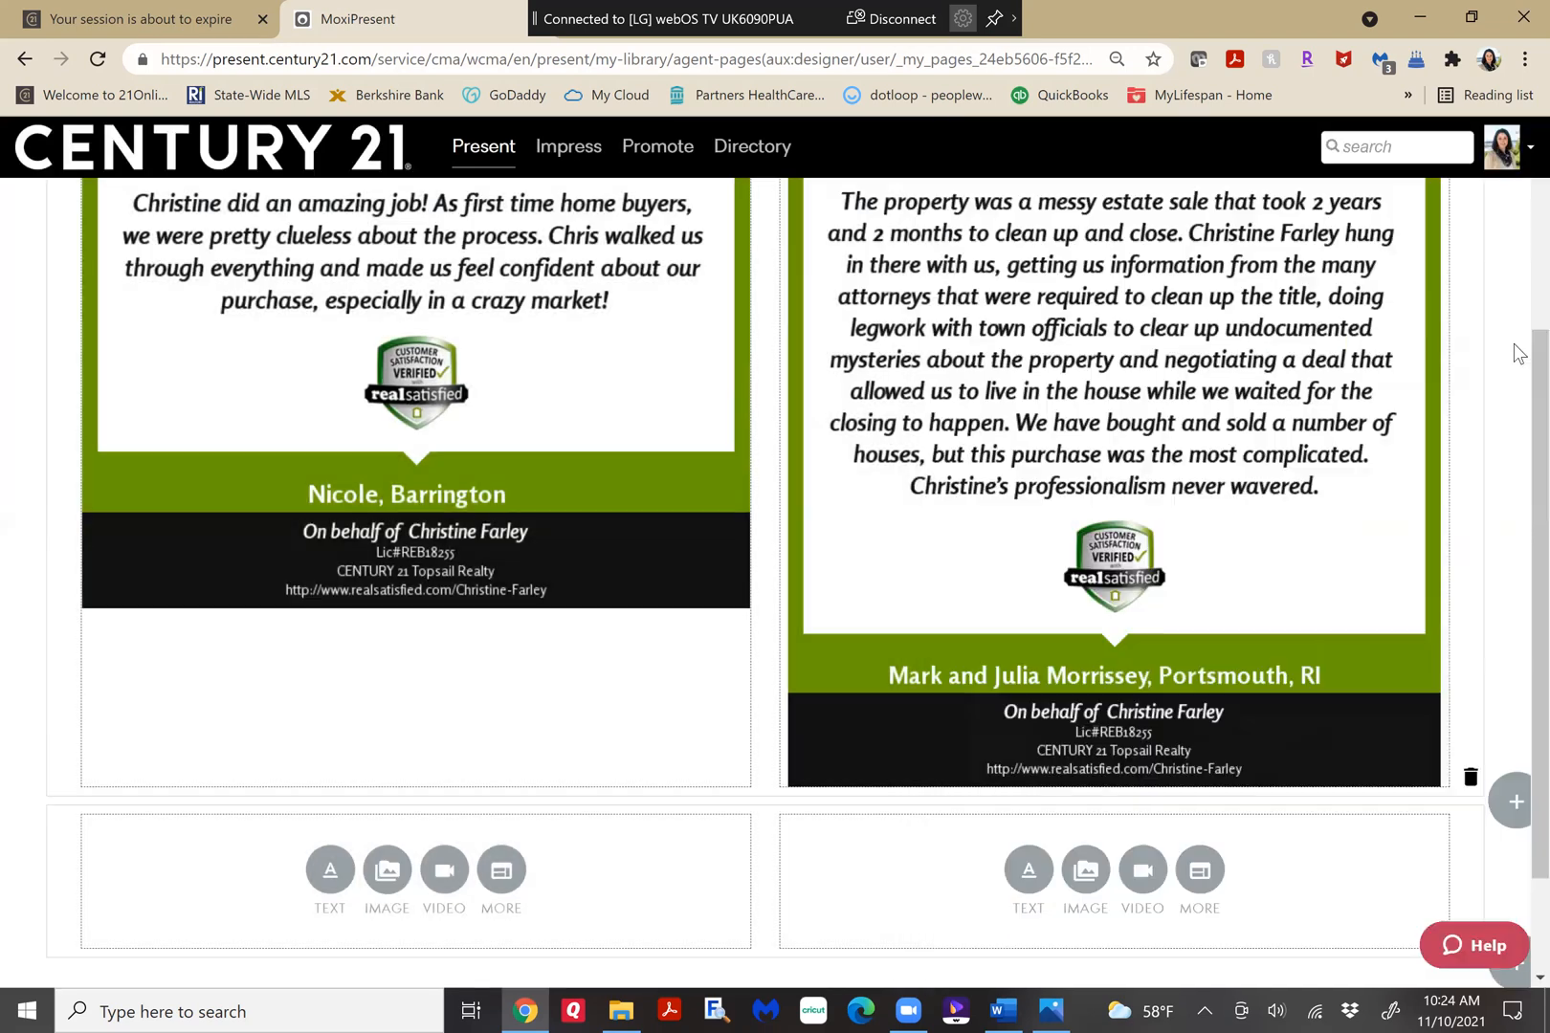
scroll(1514, 572, down, 2)
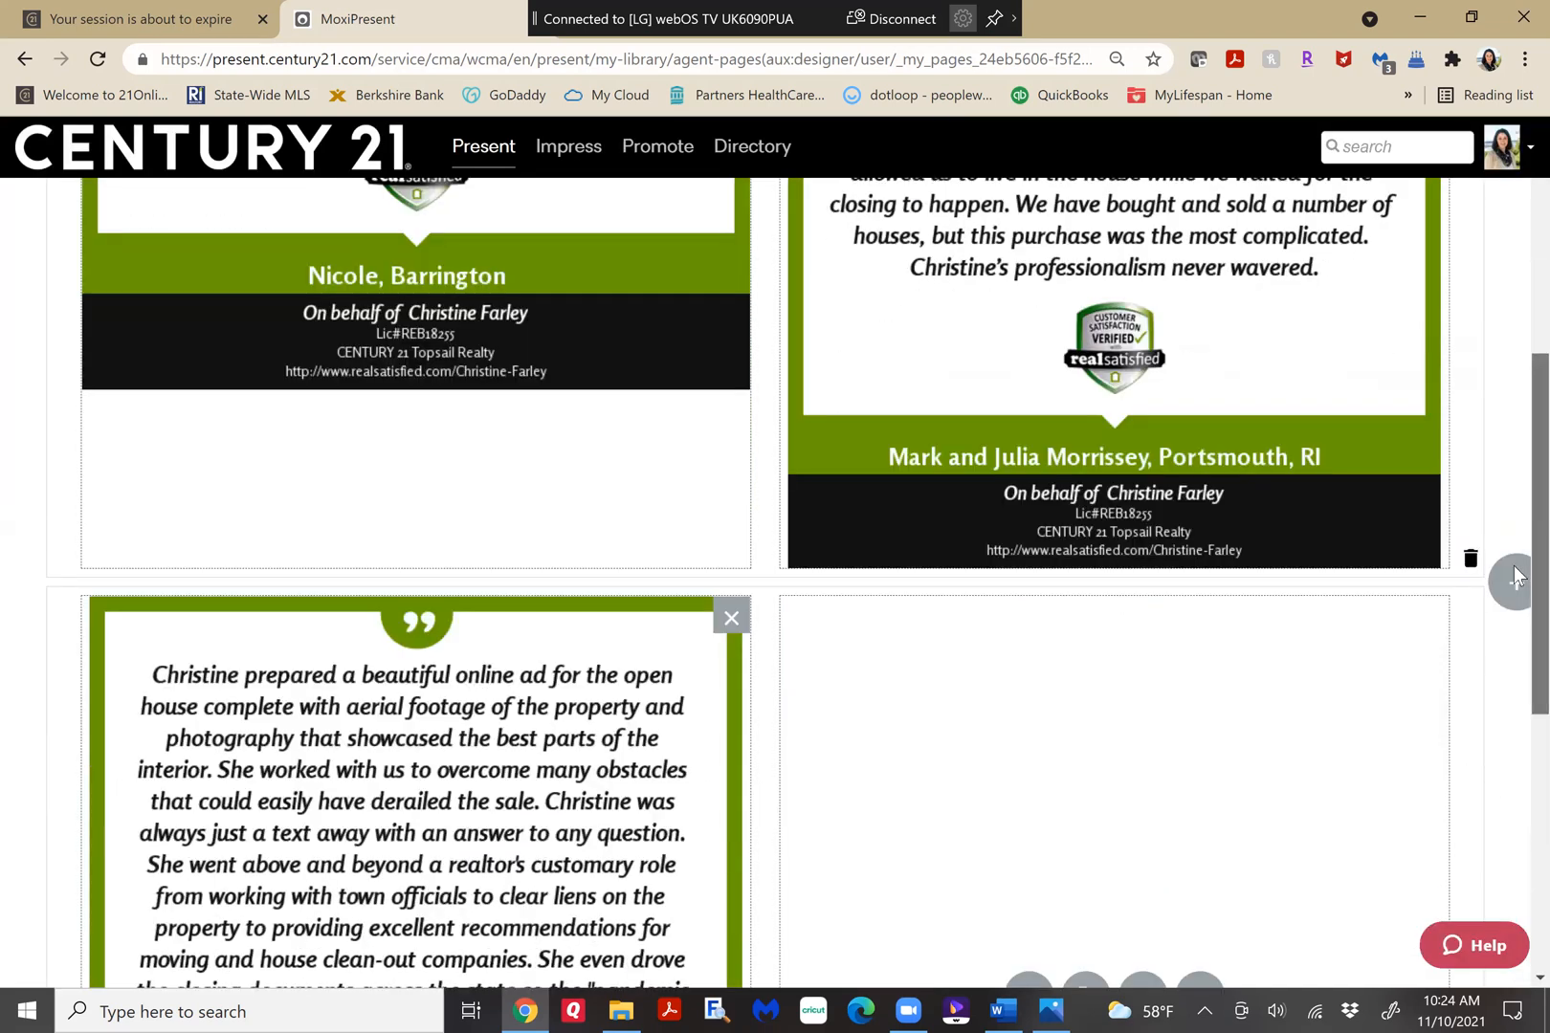
scroll(1514, 572, down, 3)
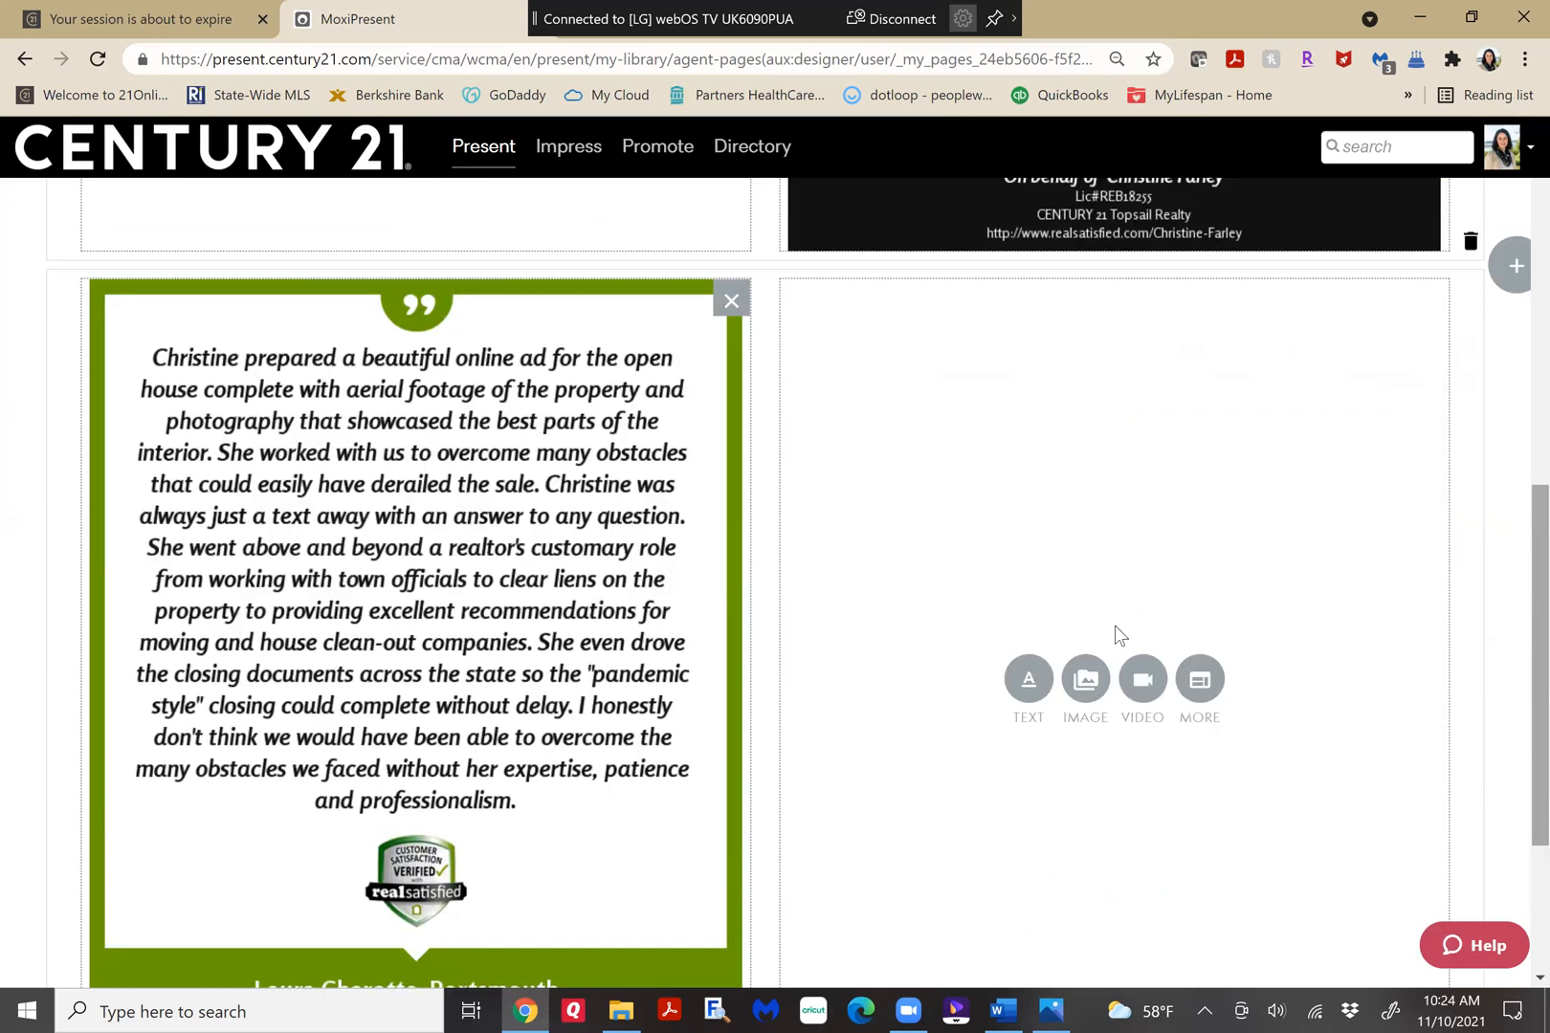
click(1077, 681)
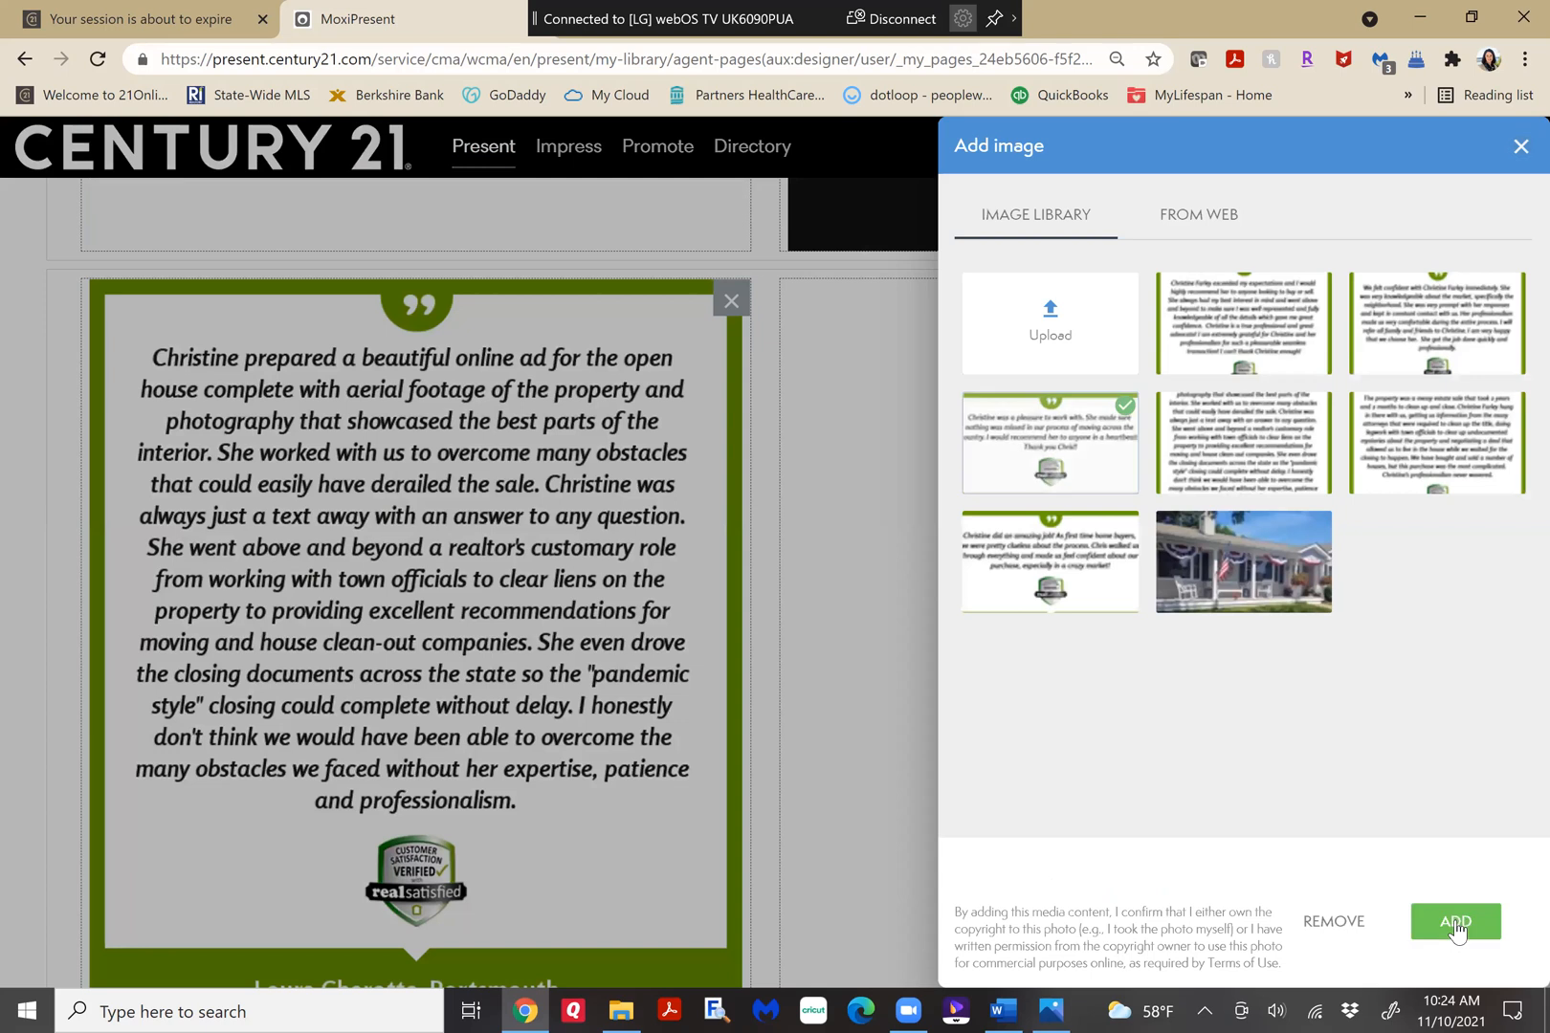
click(1454, 920)
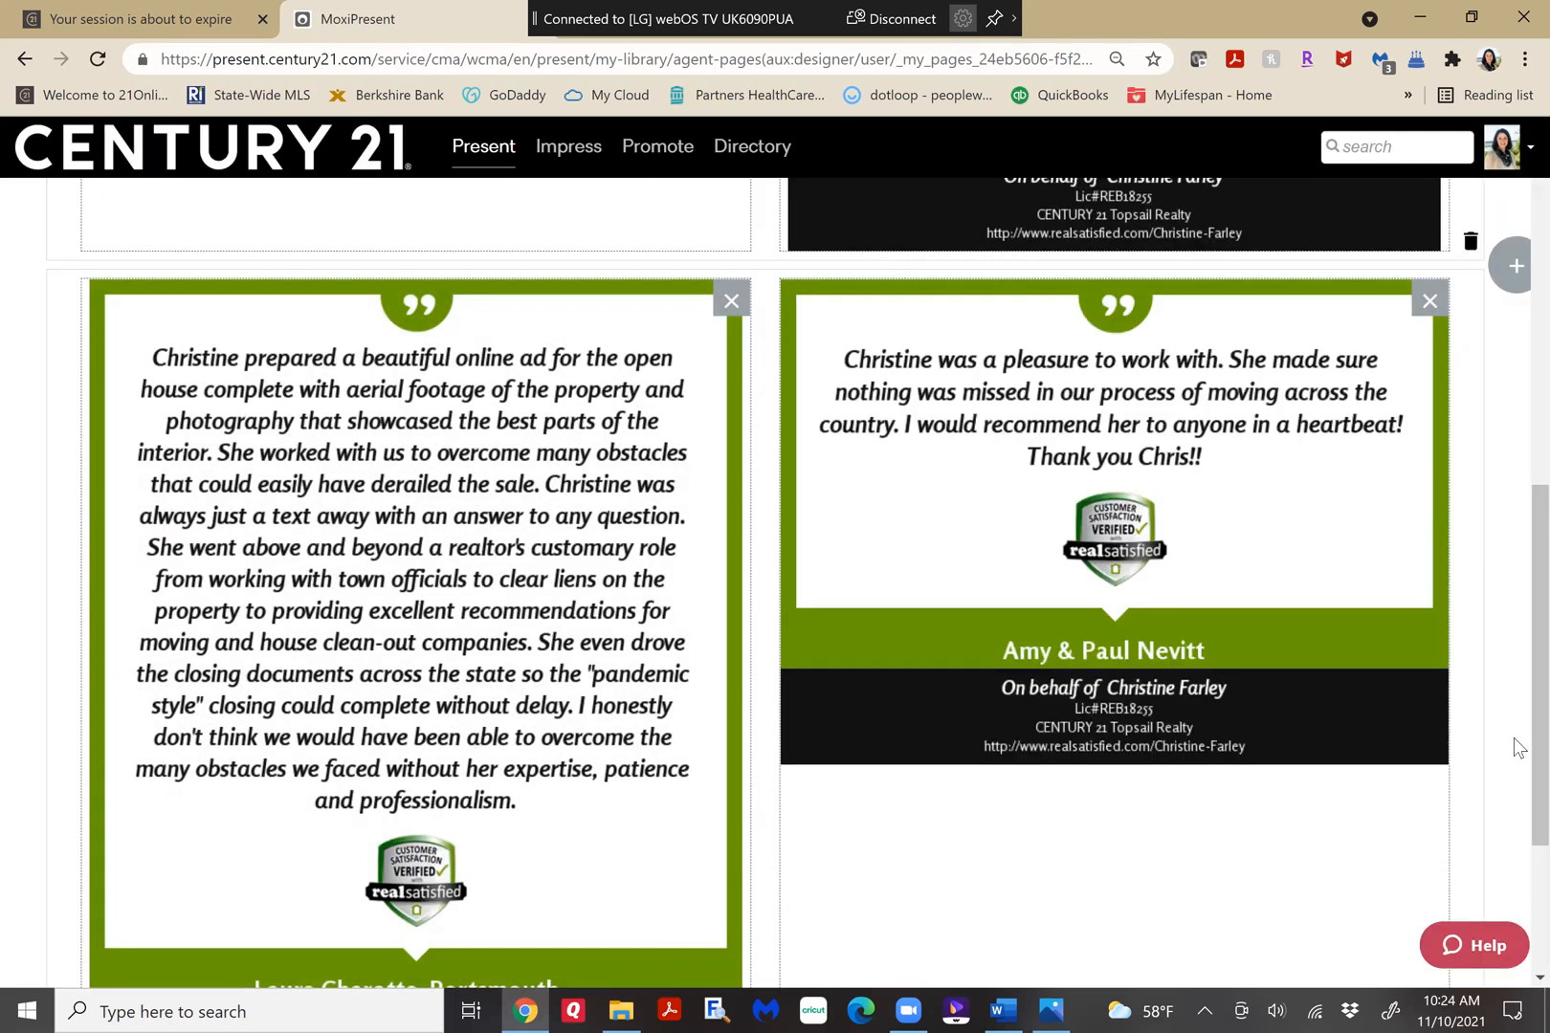
Add a new row below the last testimonials with 2 equally sized modules.
scroll(1196, 837, down, 3)
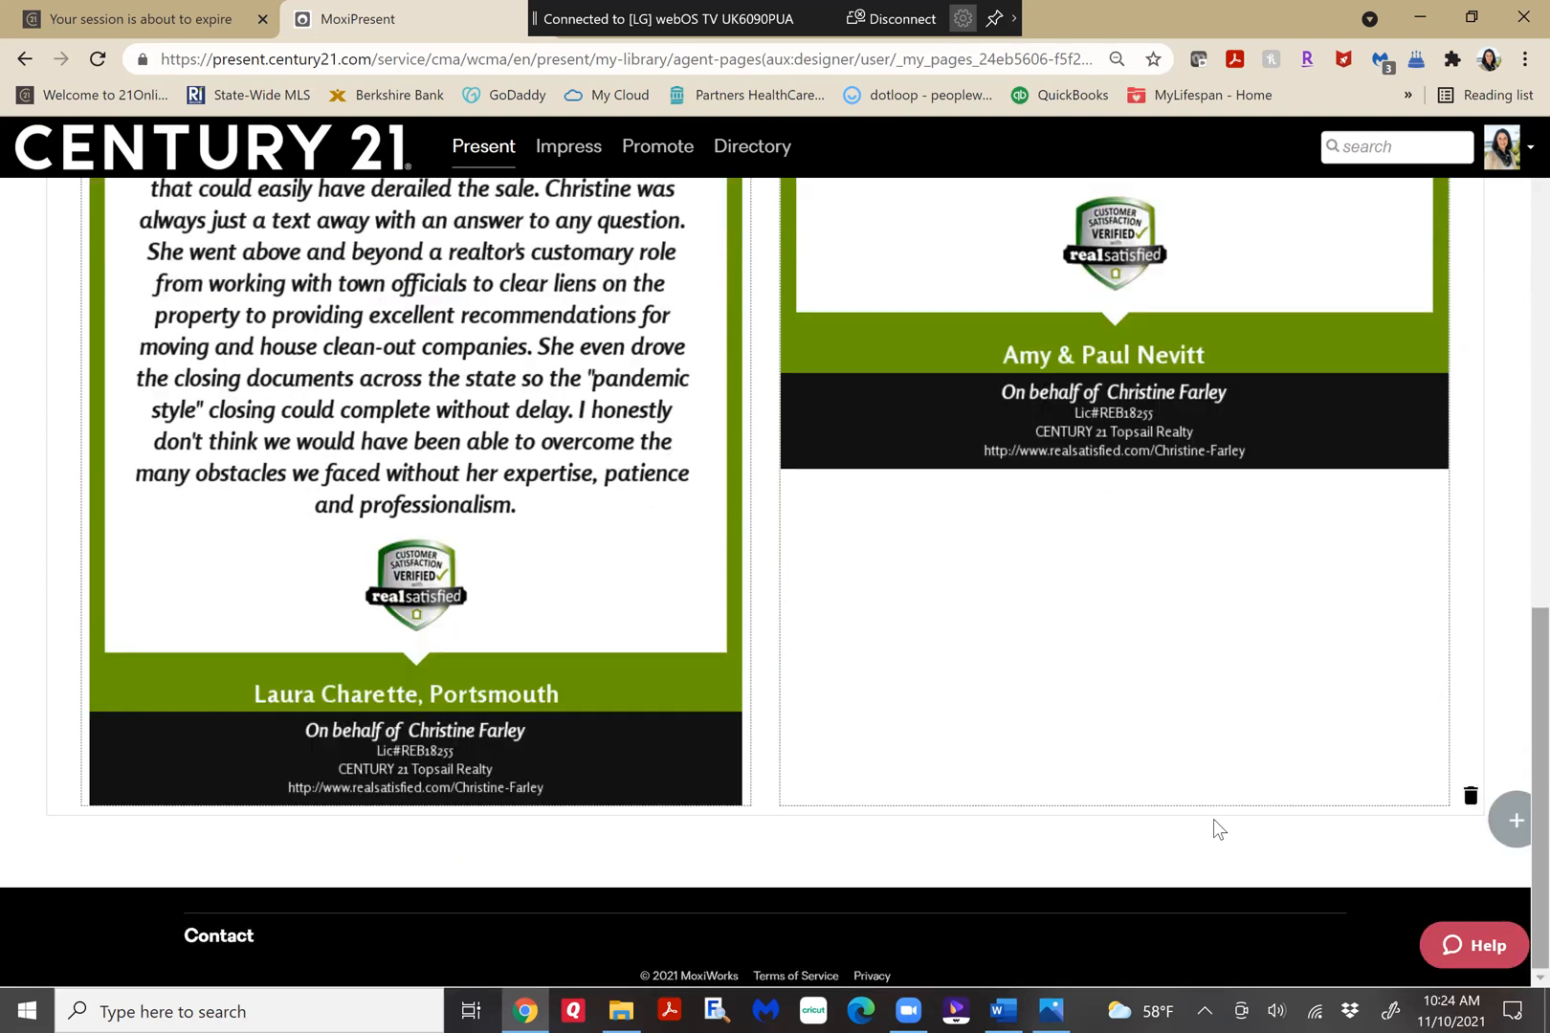
click(1516, 820)
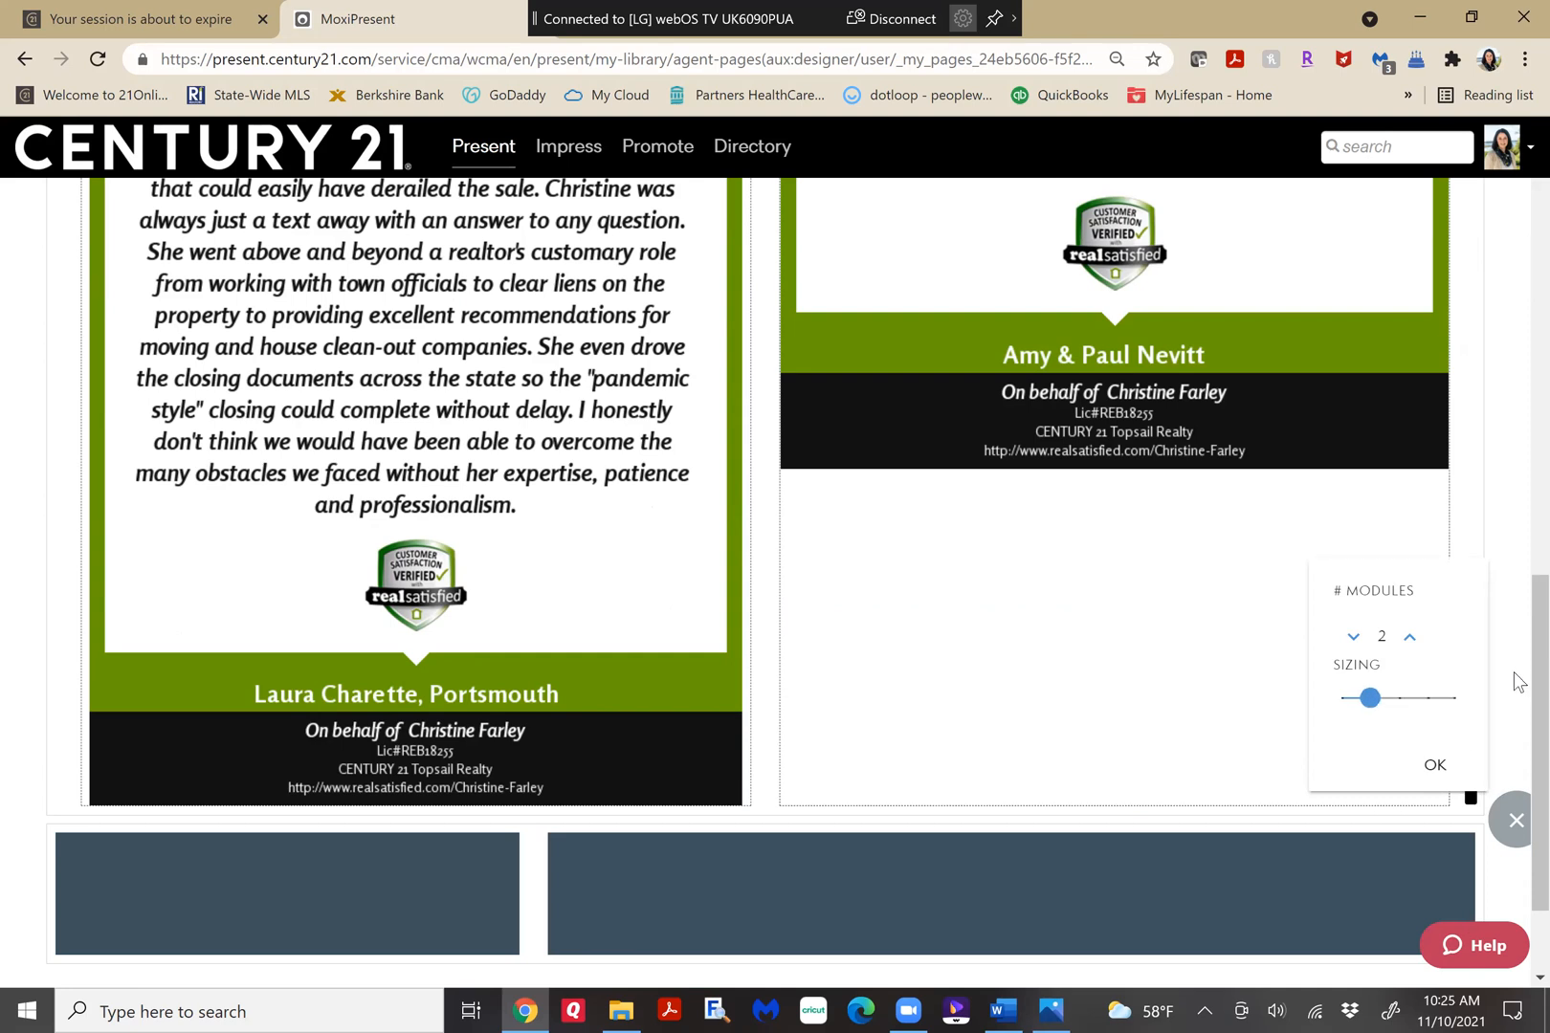
key(Right)
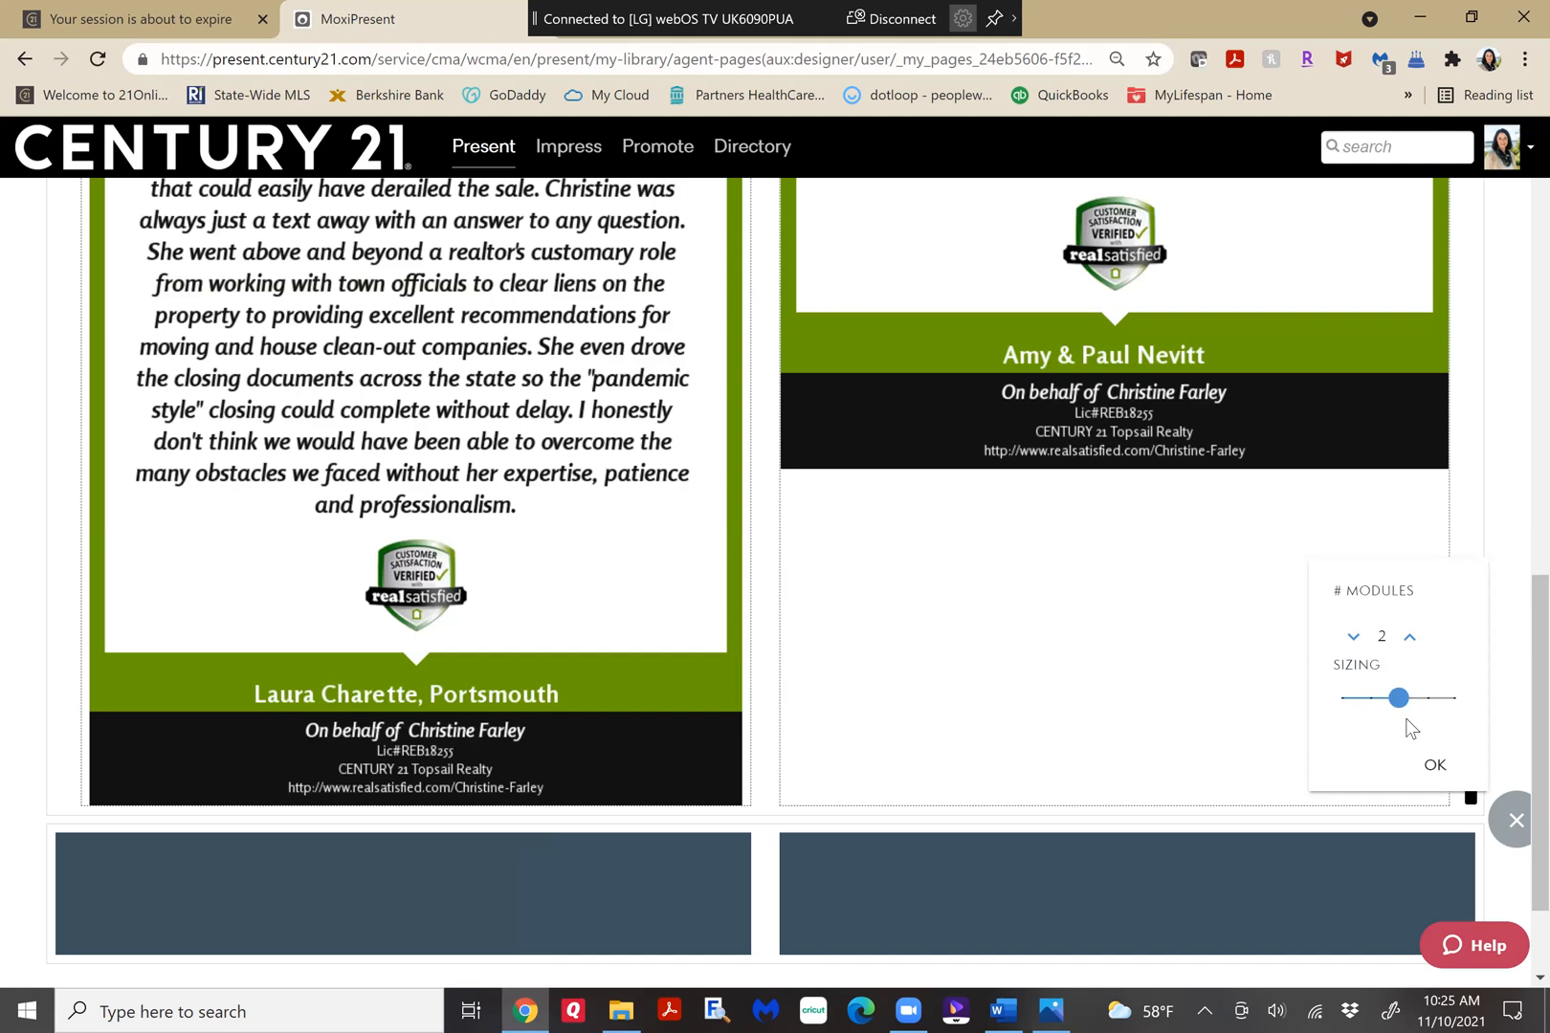
scroll(1428, 792, down, 2)
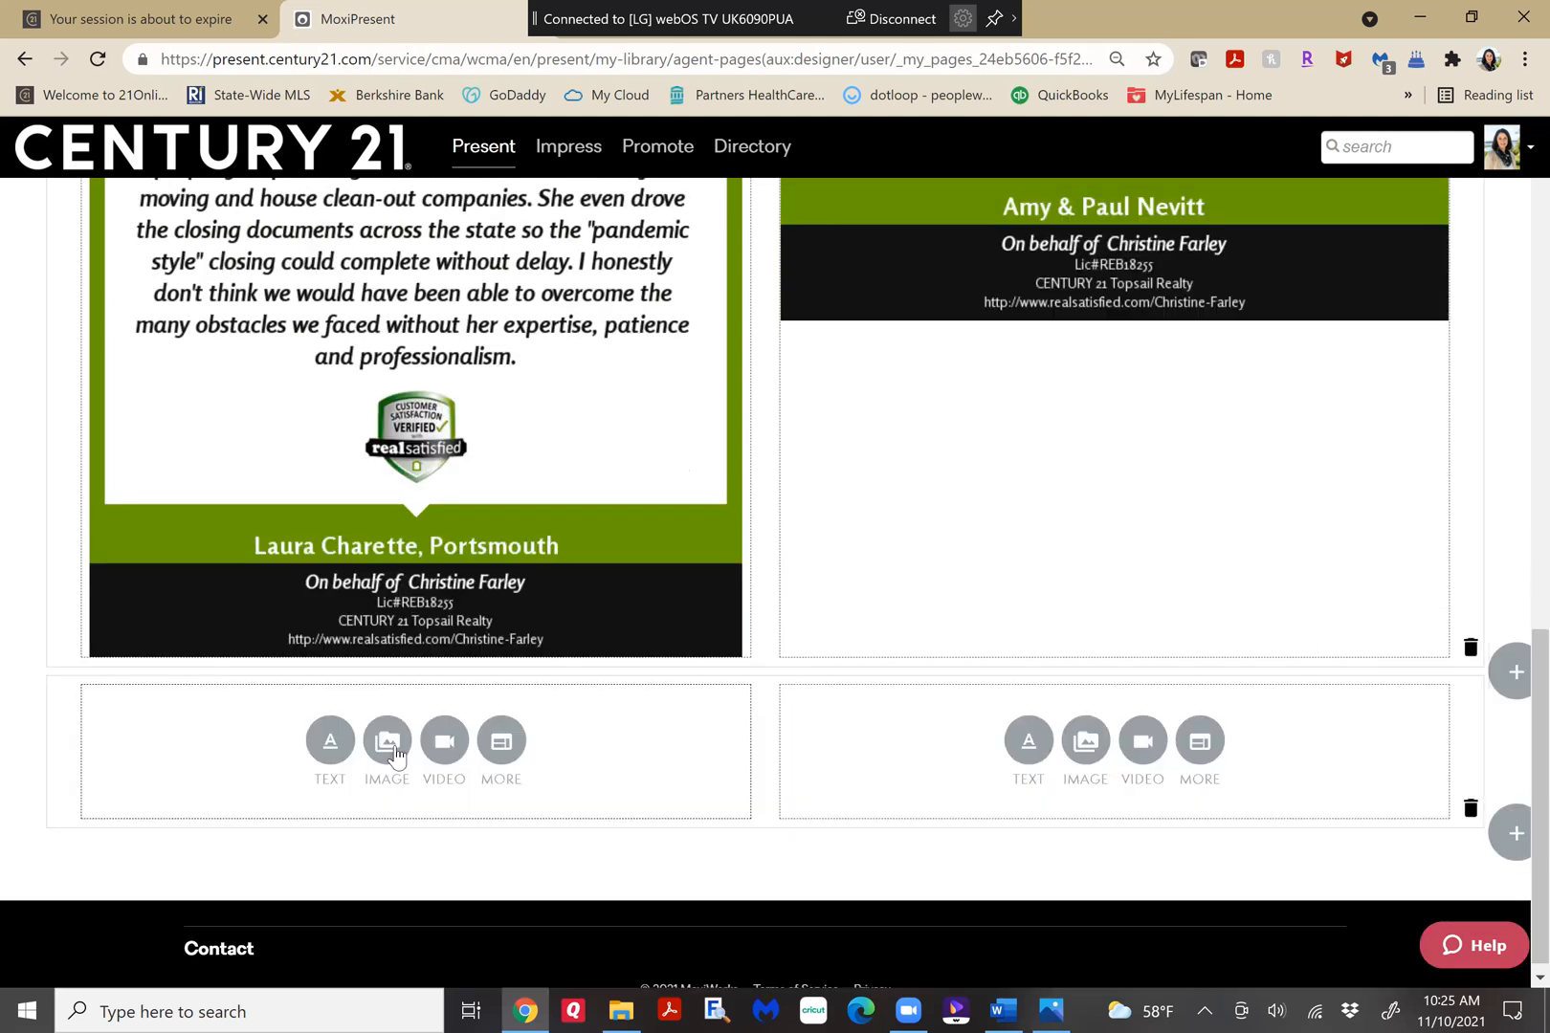
Fill the new row with library images: the "We felt confident" testimonial in the left column and the "exceeded my expectations" testimonial in the right.
click(395, 747)
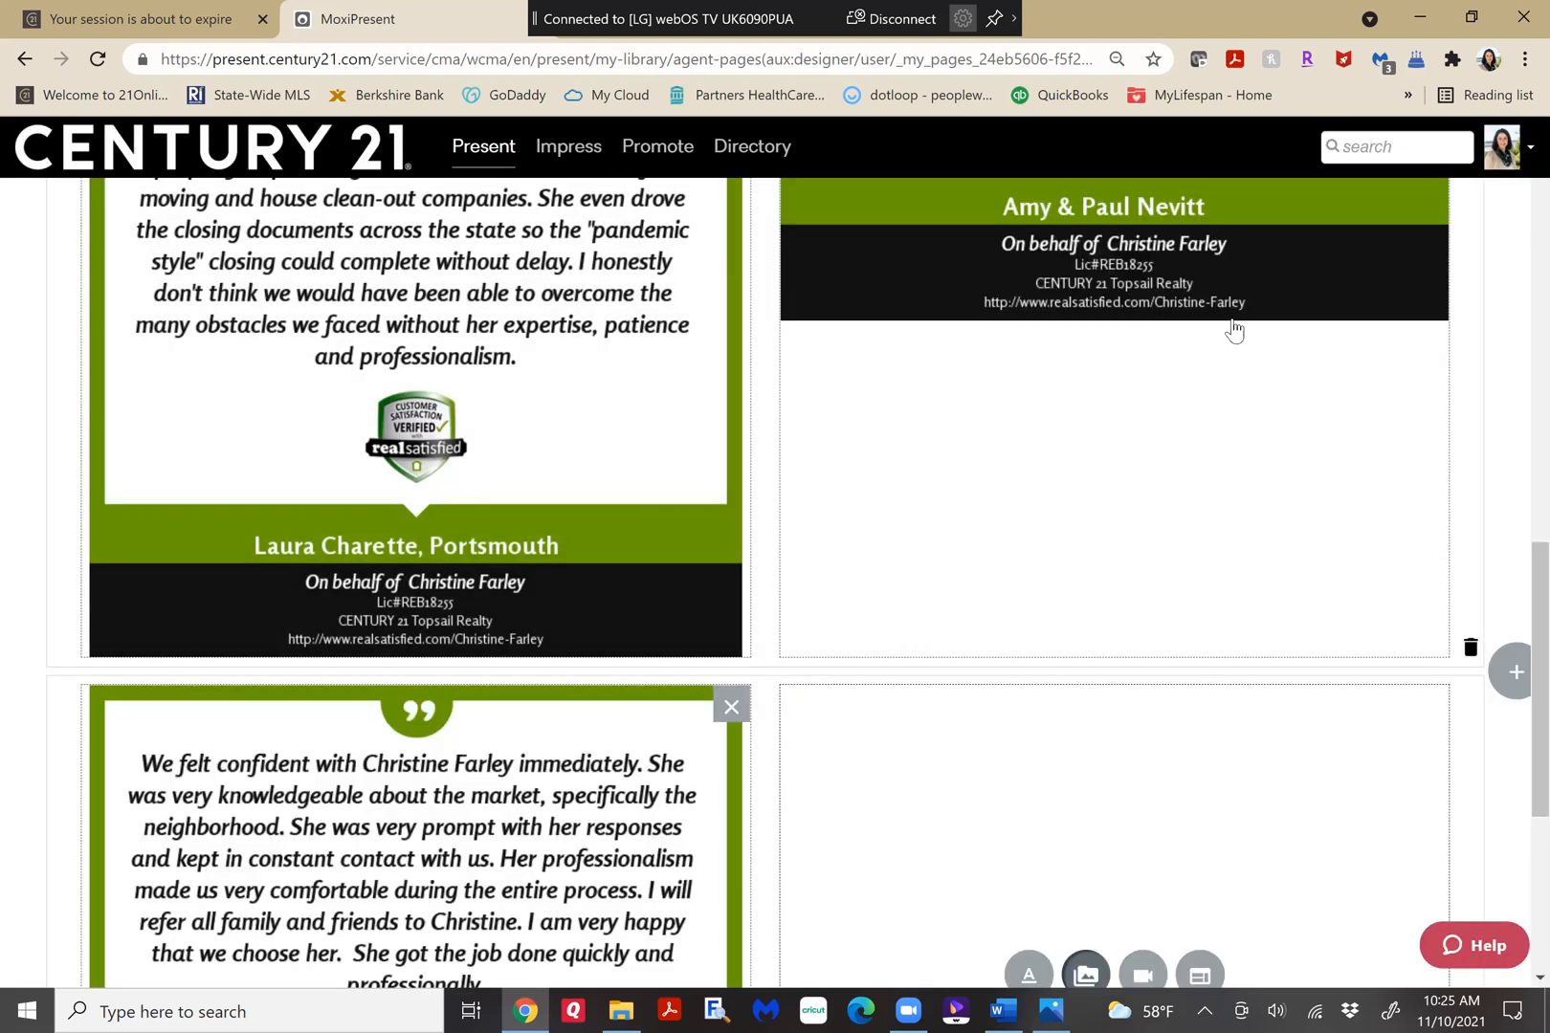
click(1217, 860)
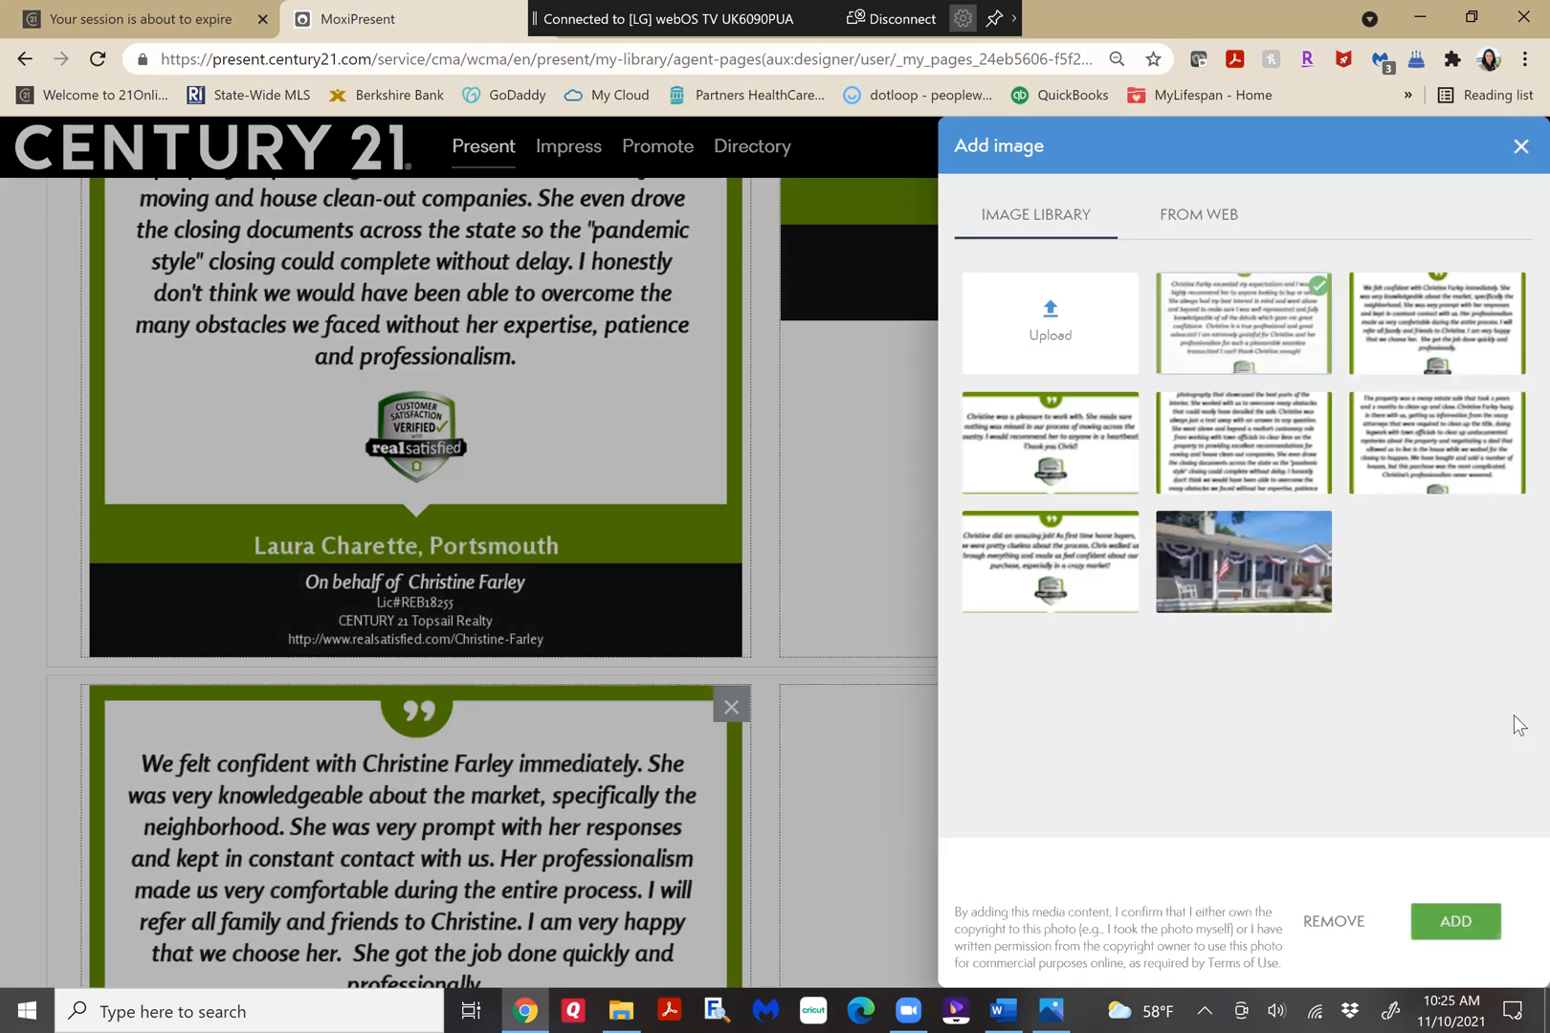
scroll(1514, 535, down, 1)
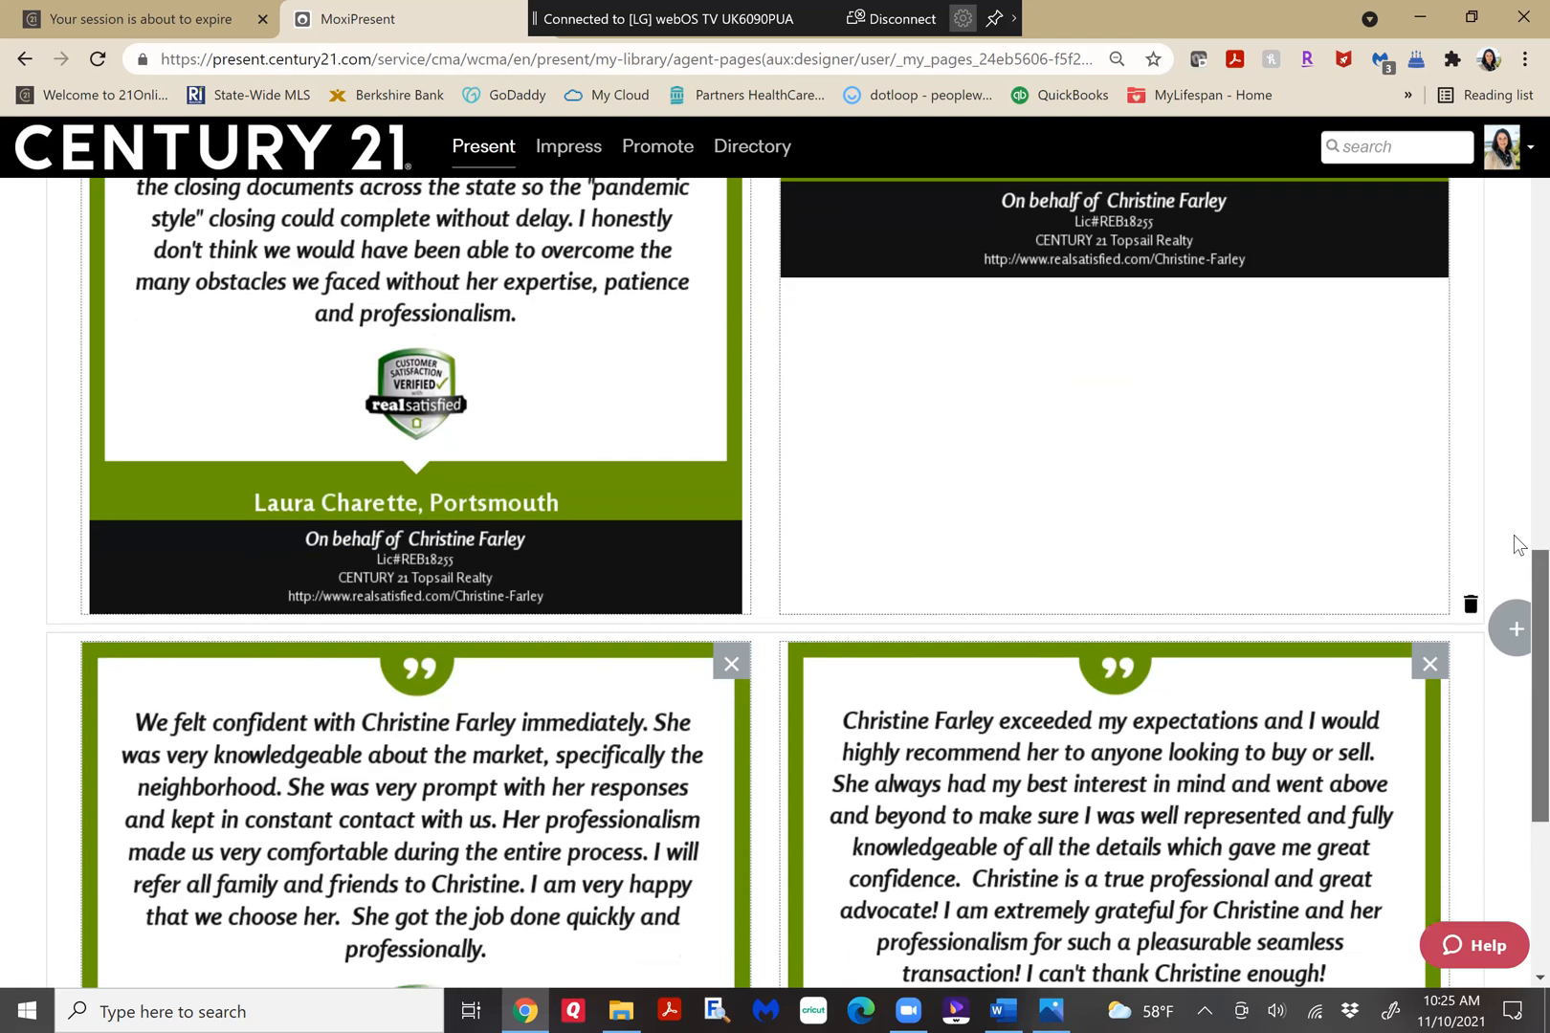
Review the whole testimonials page from the title down to the last row of images.
scroll(1514, 303, up, 10)
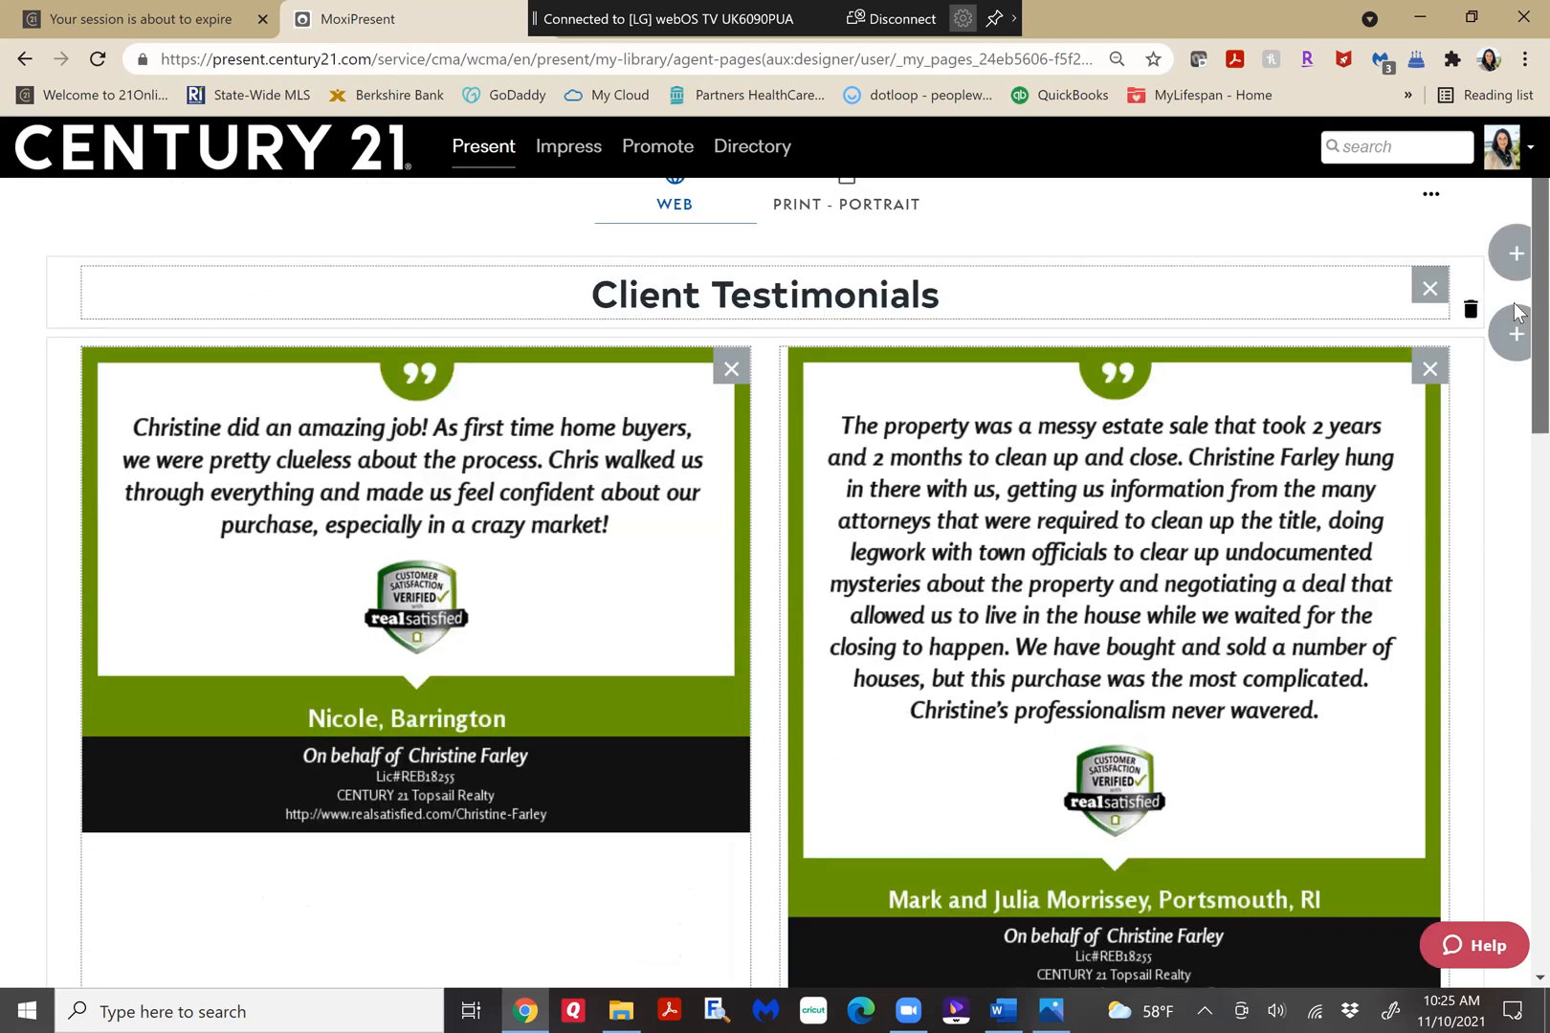
scroll(1516, 312, up, 3)
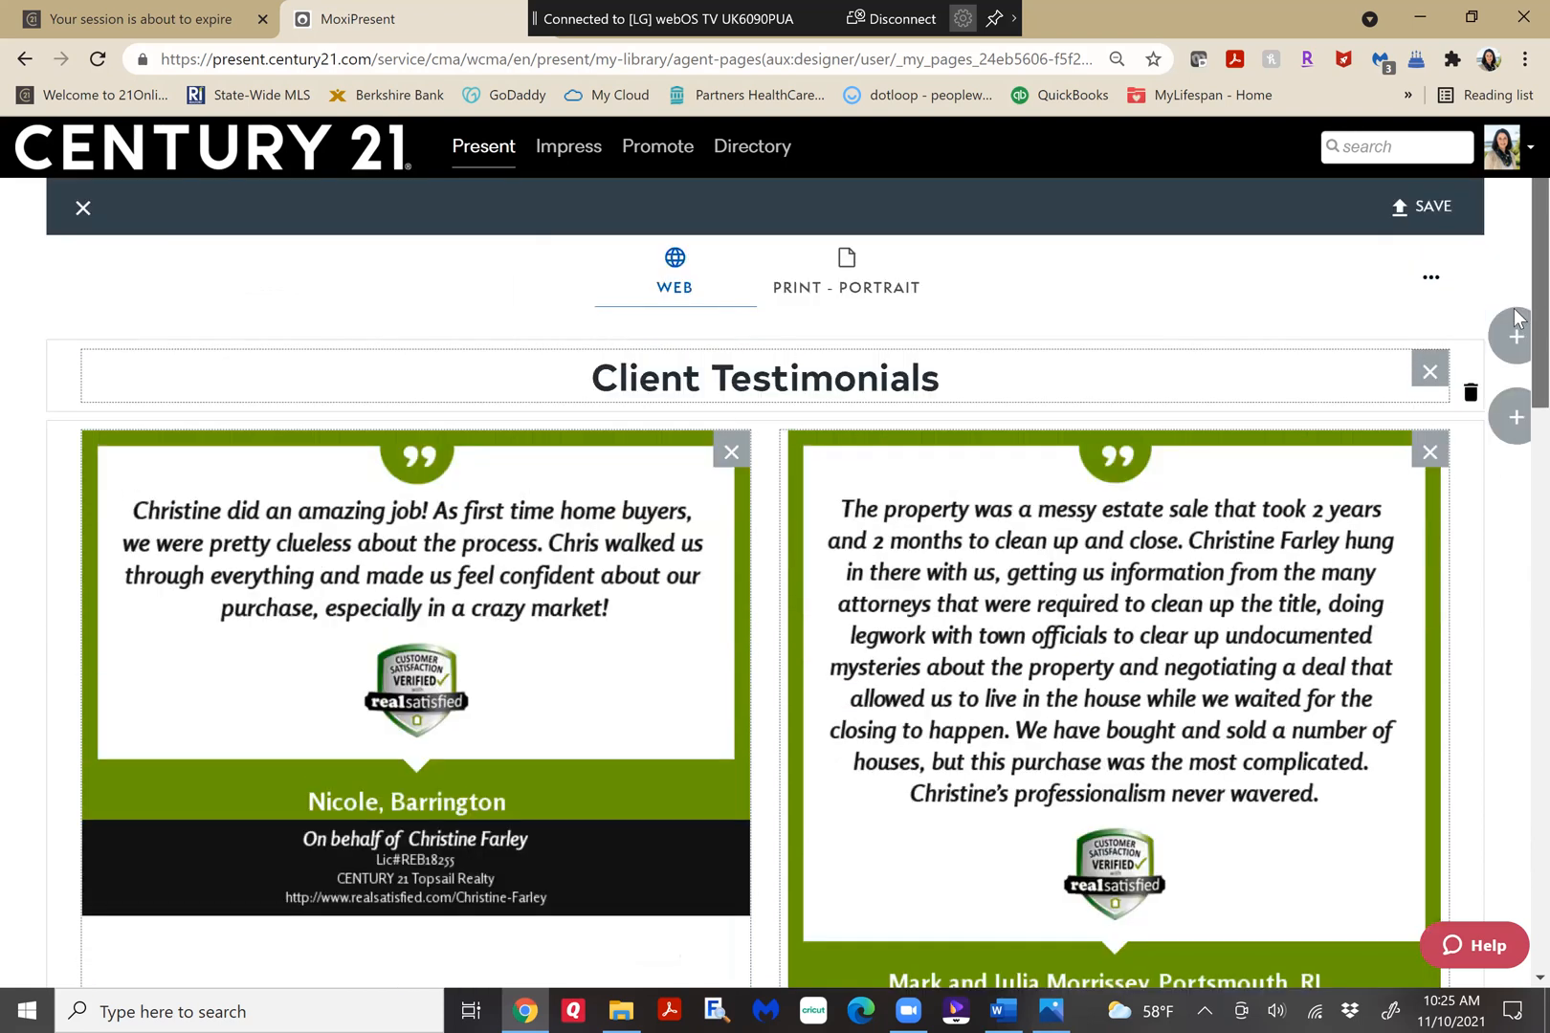
scroll(1514, 382, down, 3)
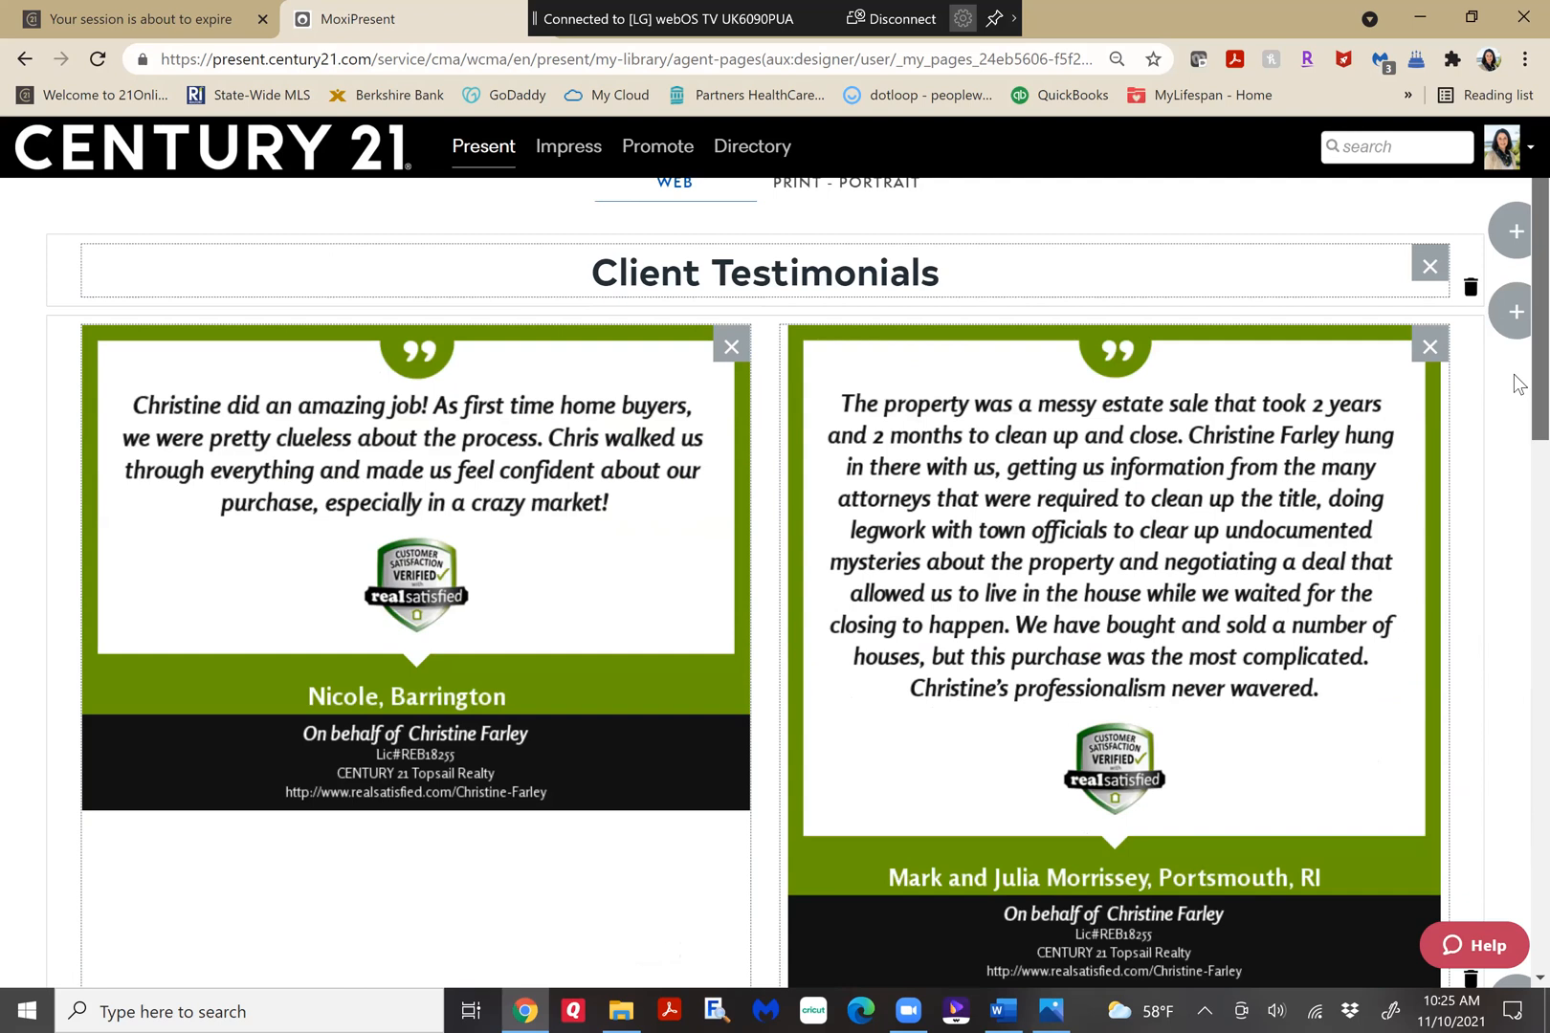
scroll(1514, 383, down, 3)
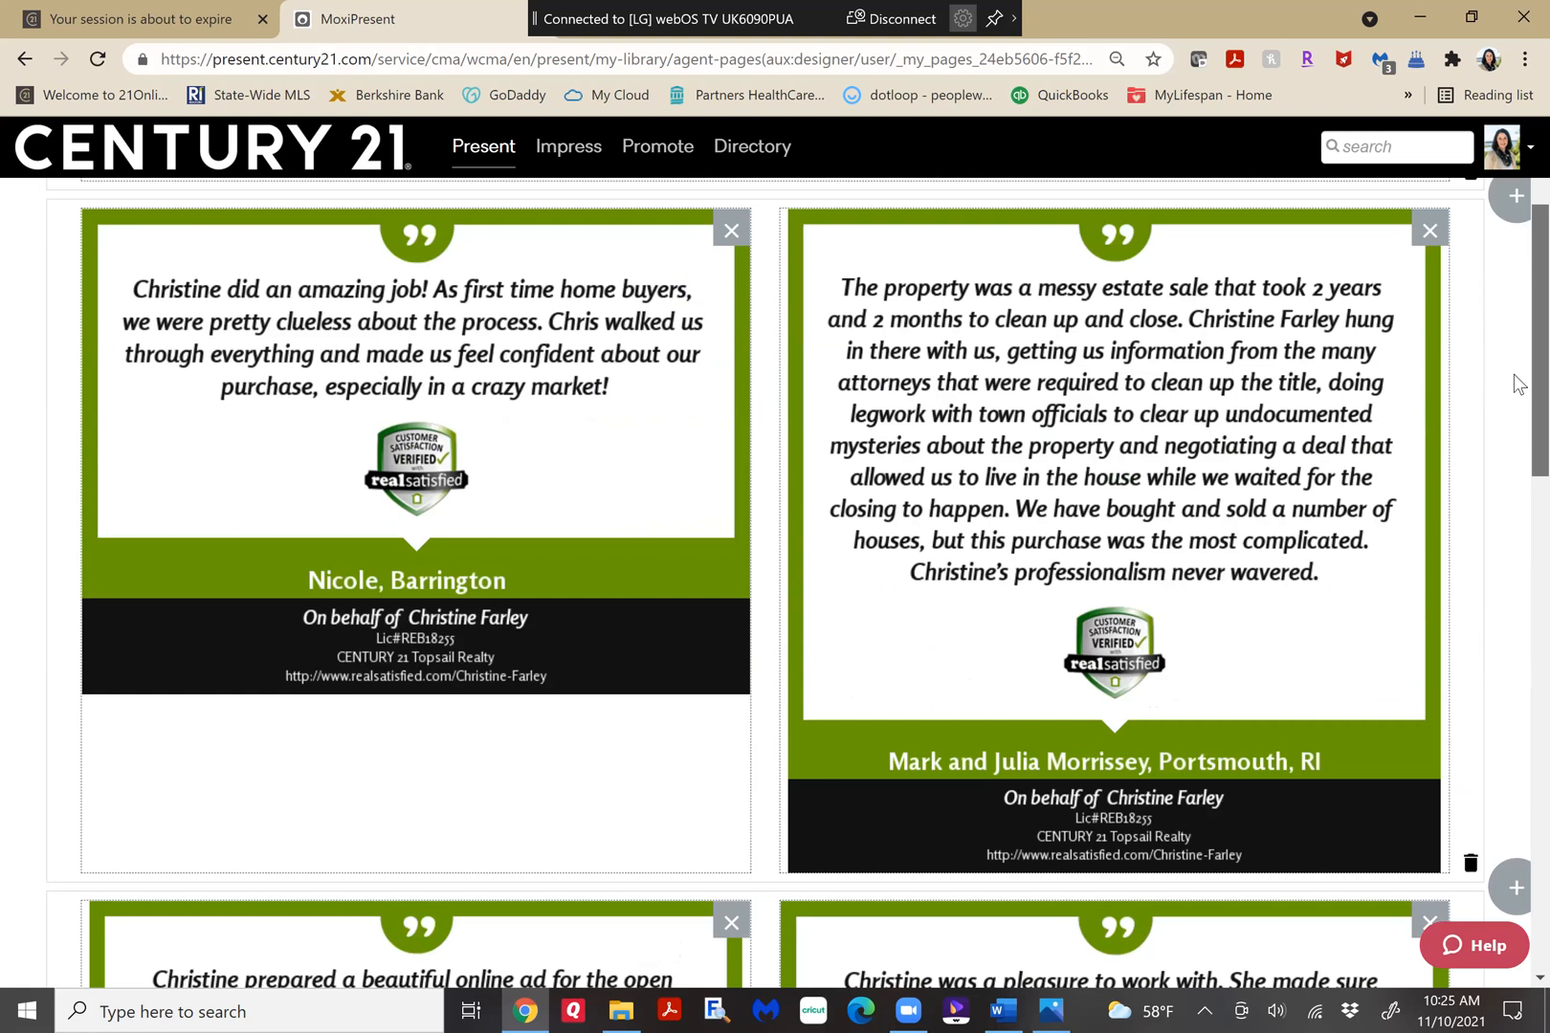
scroll(1514, 450, down, 3)
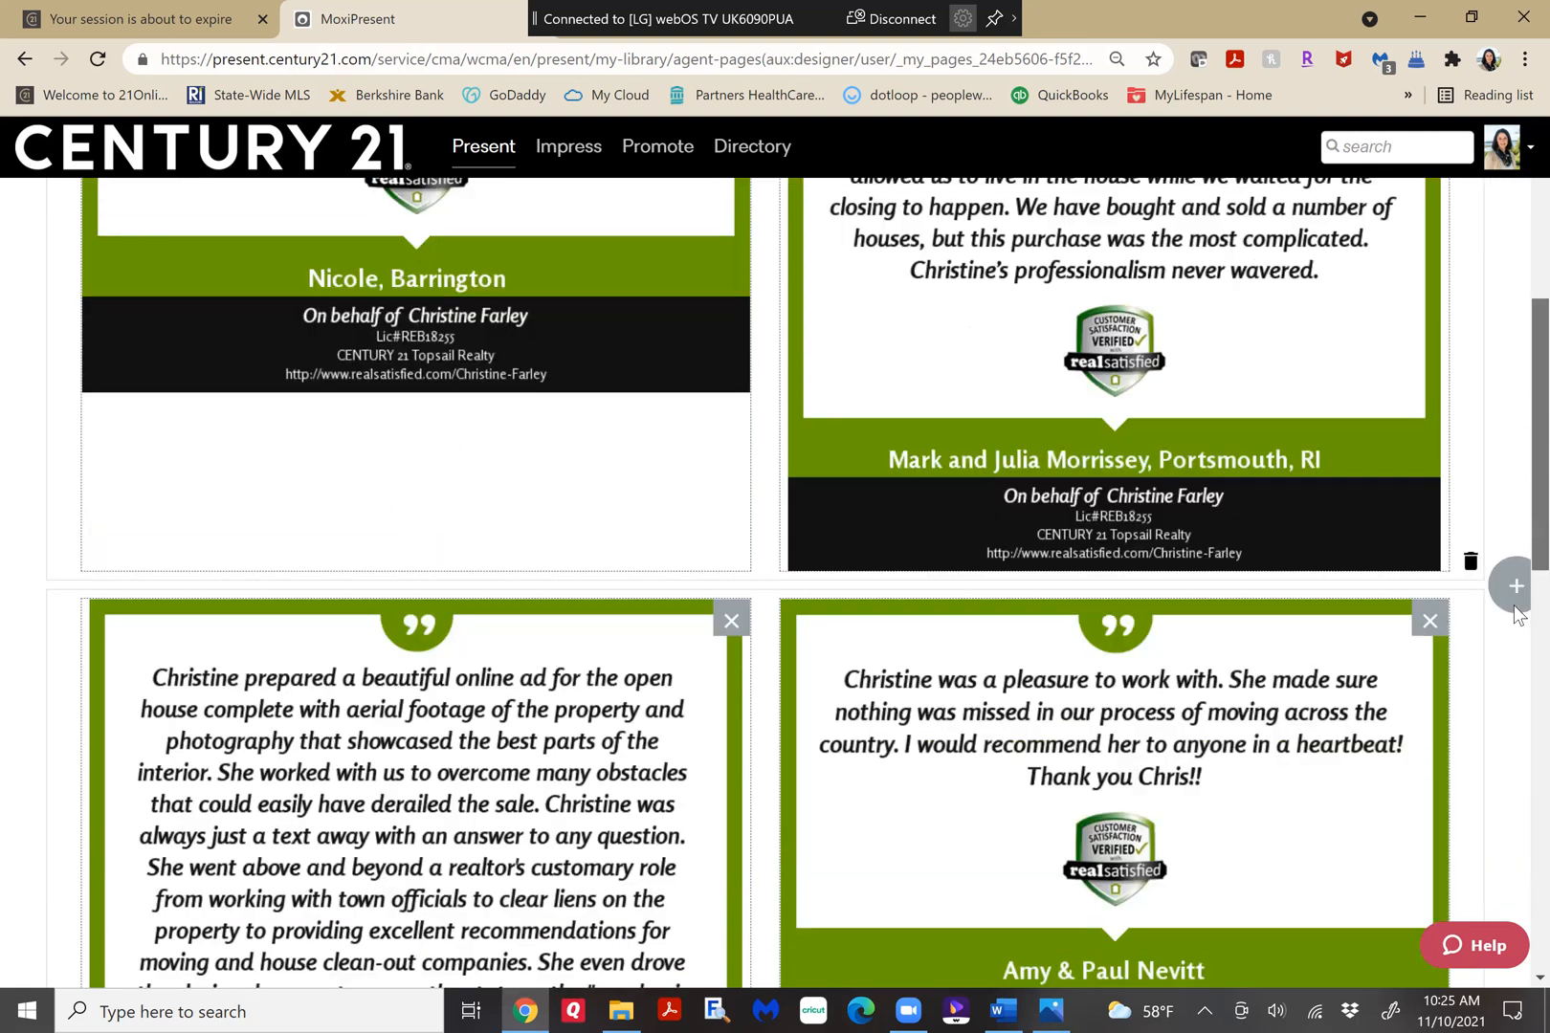
drag(1514, 606, 1514, 714)
scroll(1514, 746, down, 4)
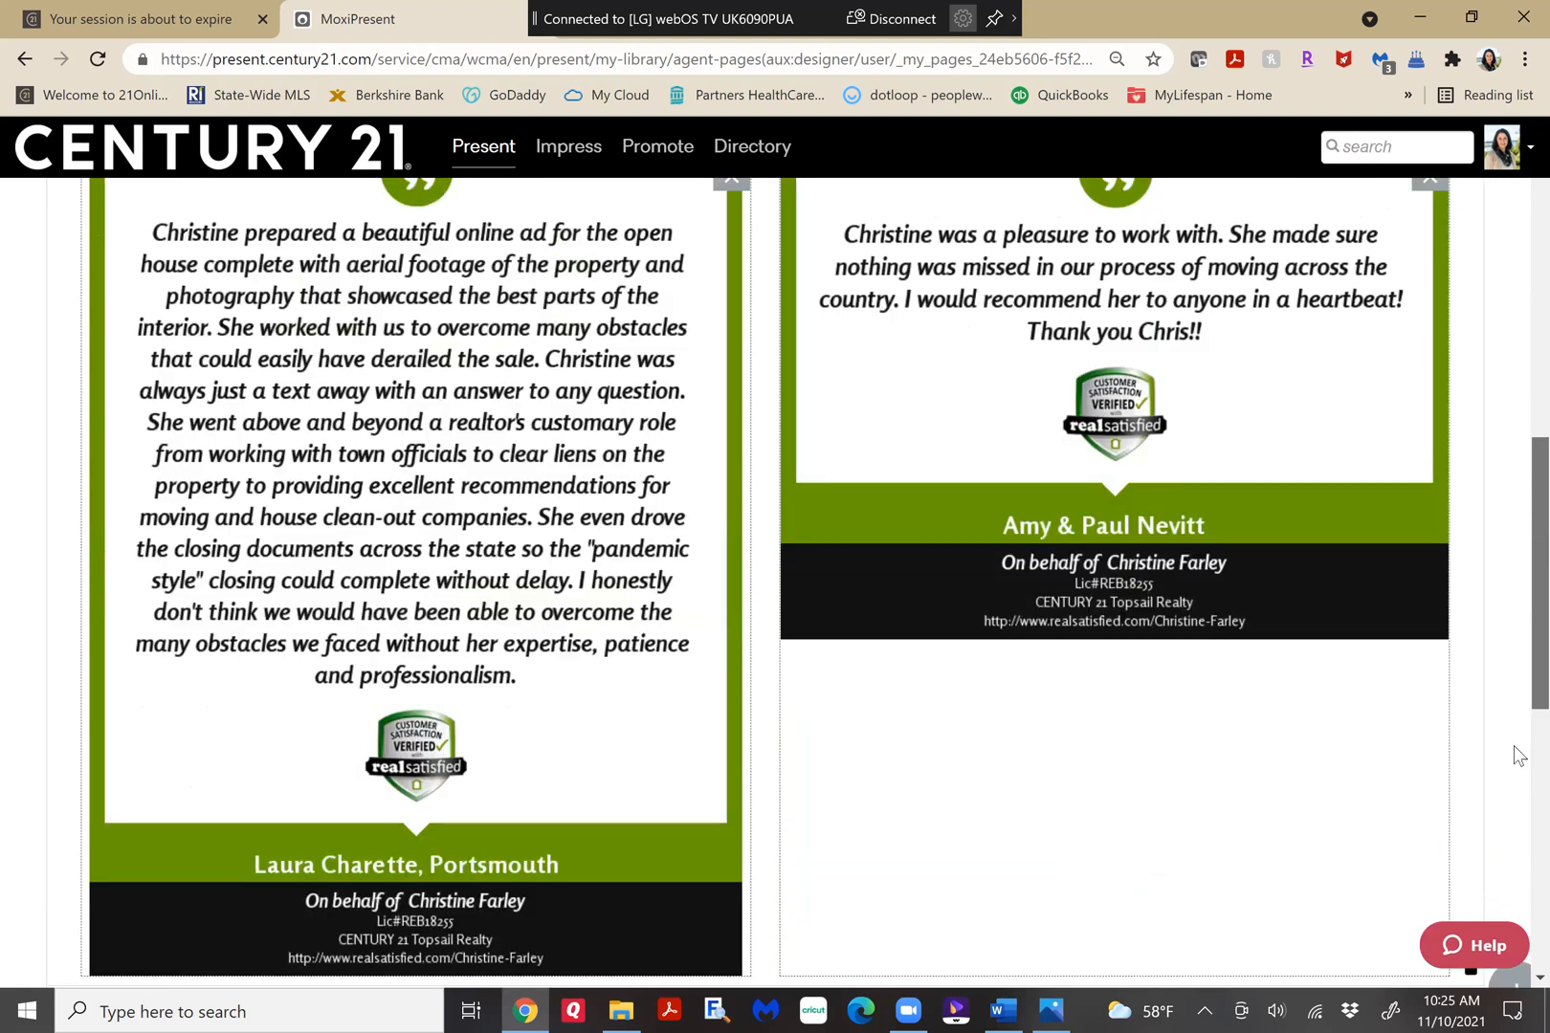
scroll(1513, 746, down, 4)
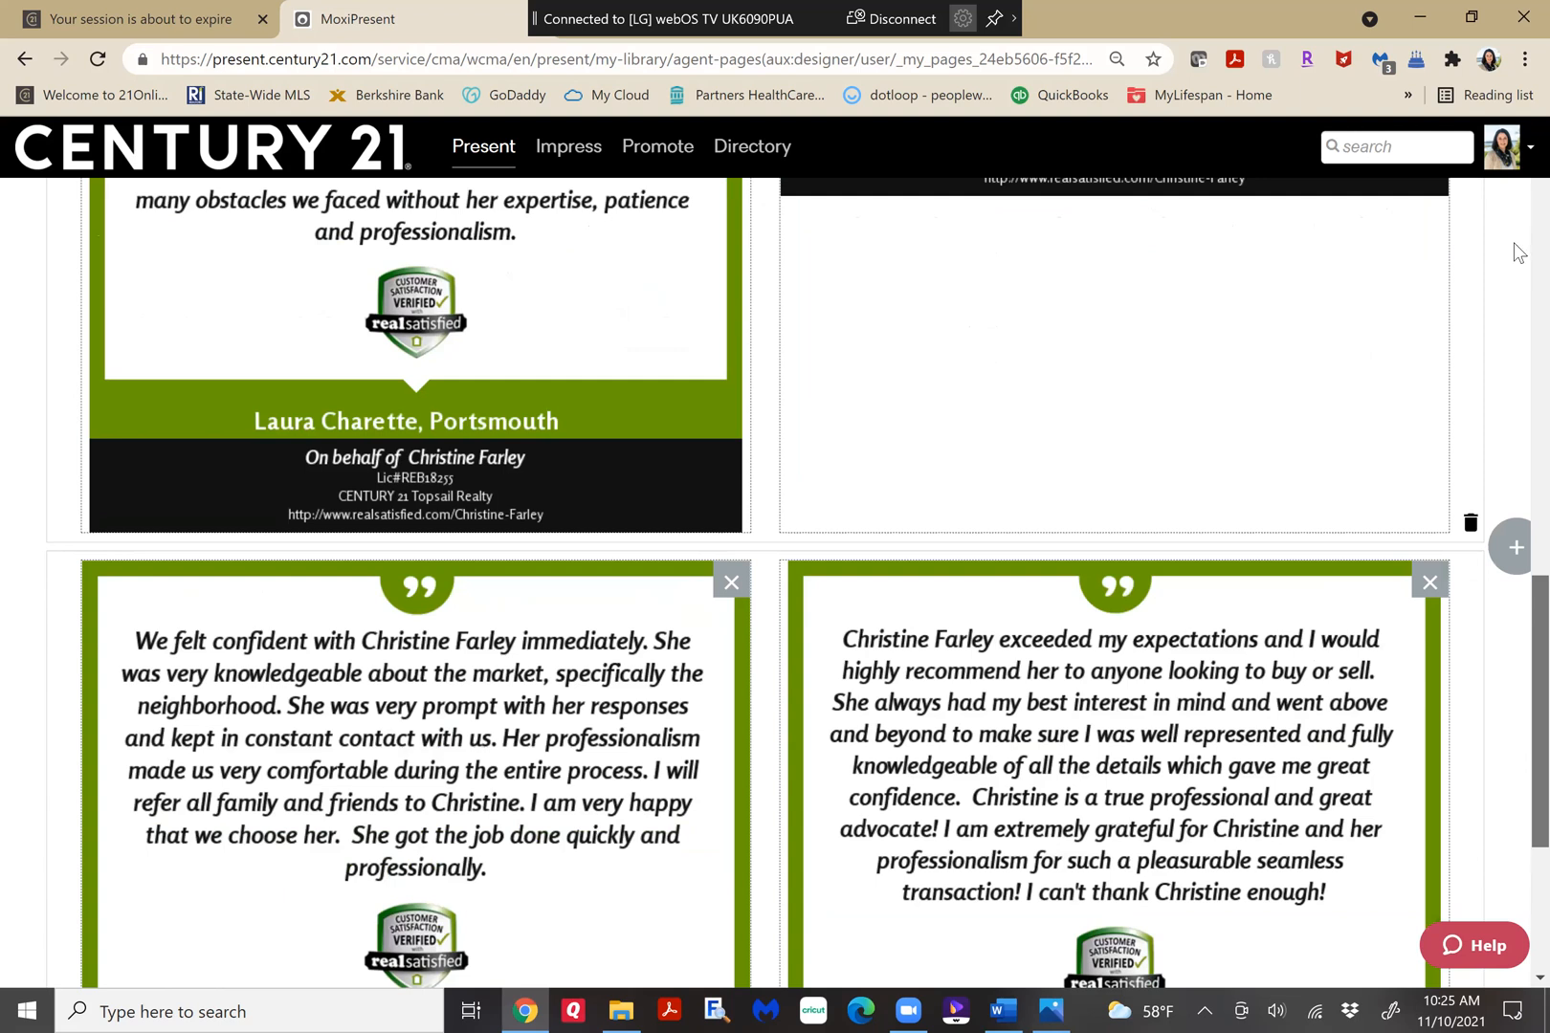
scroll(1514, 254, down, 3)
Save the page to My Pages as "Client Testimonials 1" with page editing left disabled, and close the page designer.
scroll(1514, 239, up, 8)
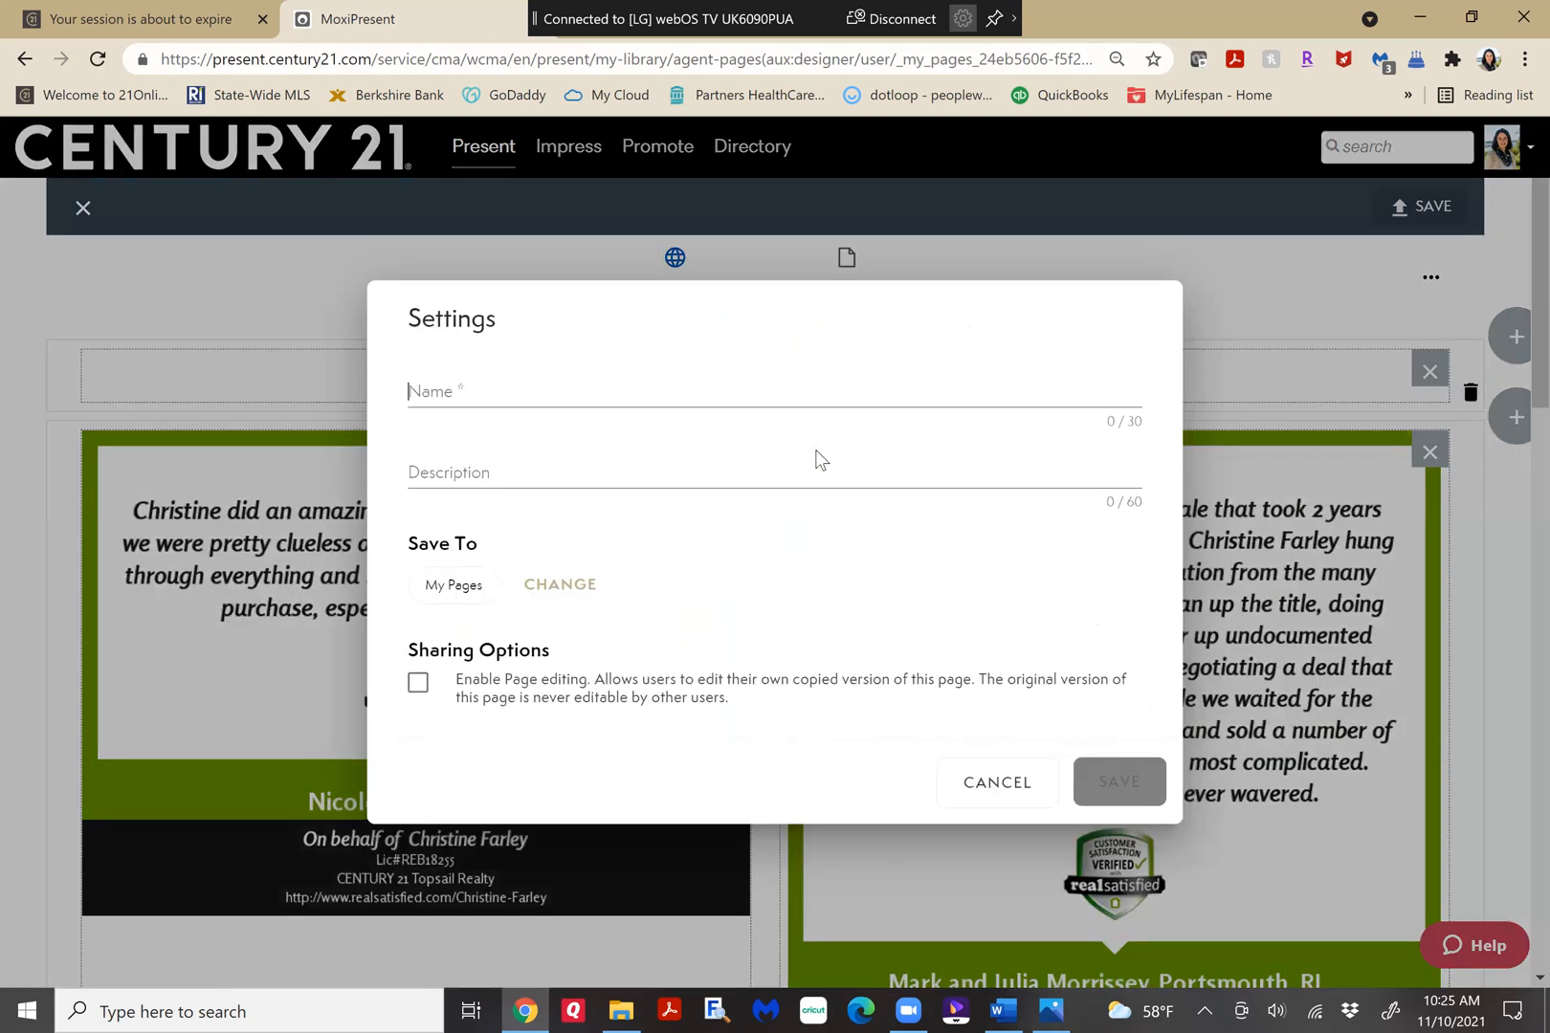
text(Client)
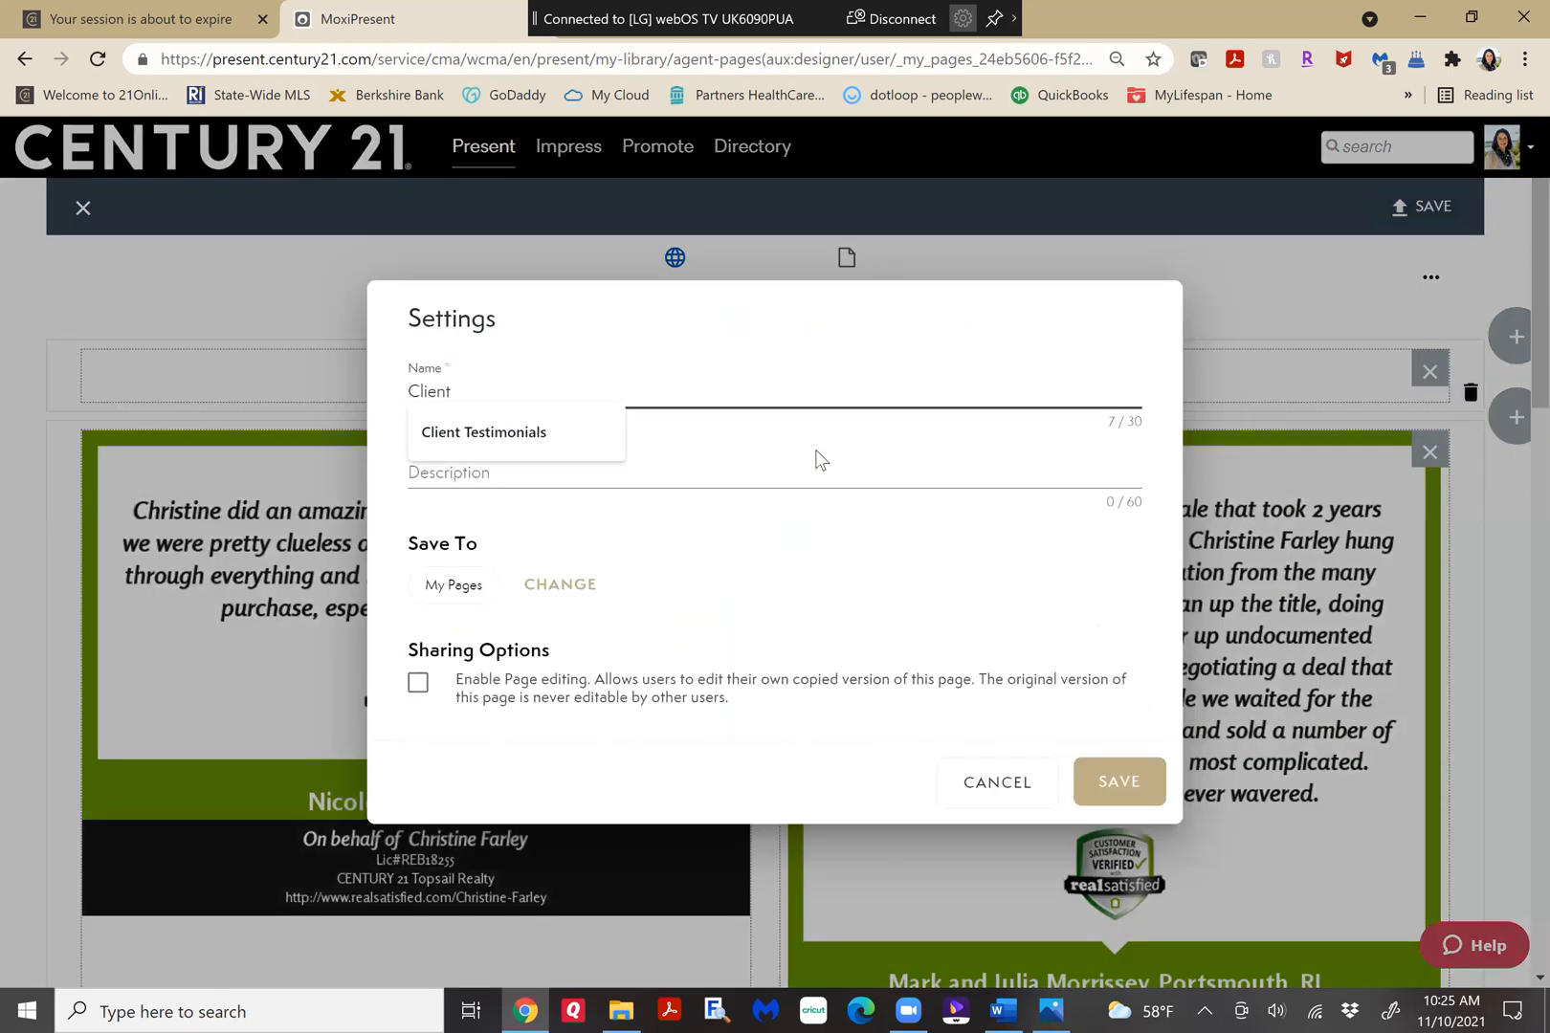
key(Down)
key(Return)
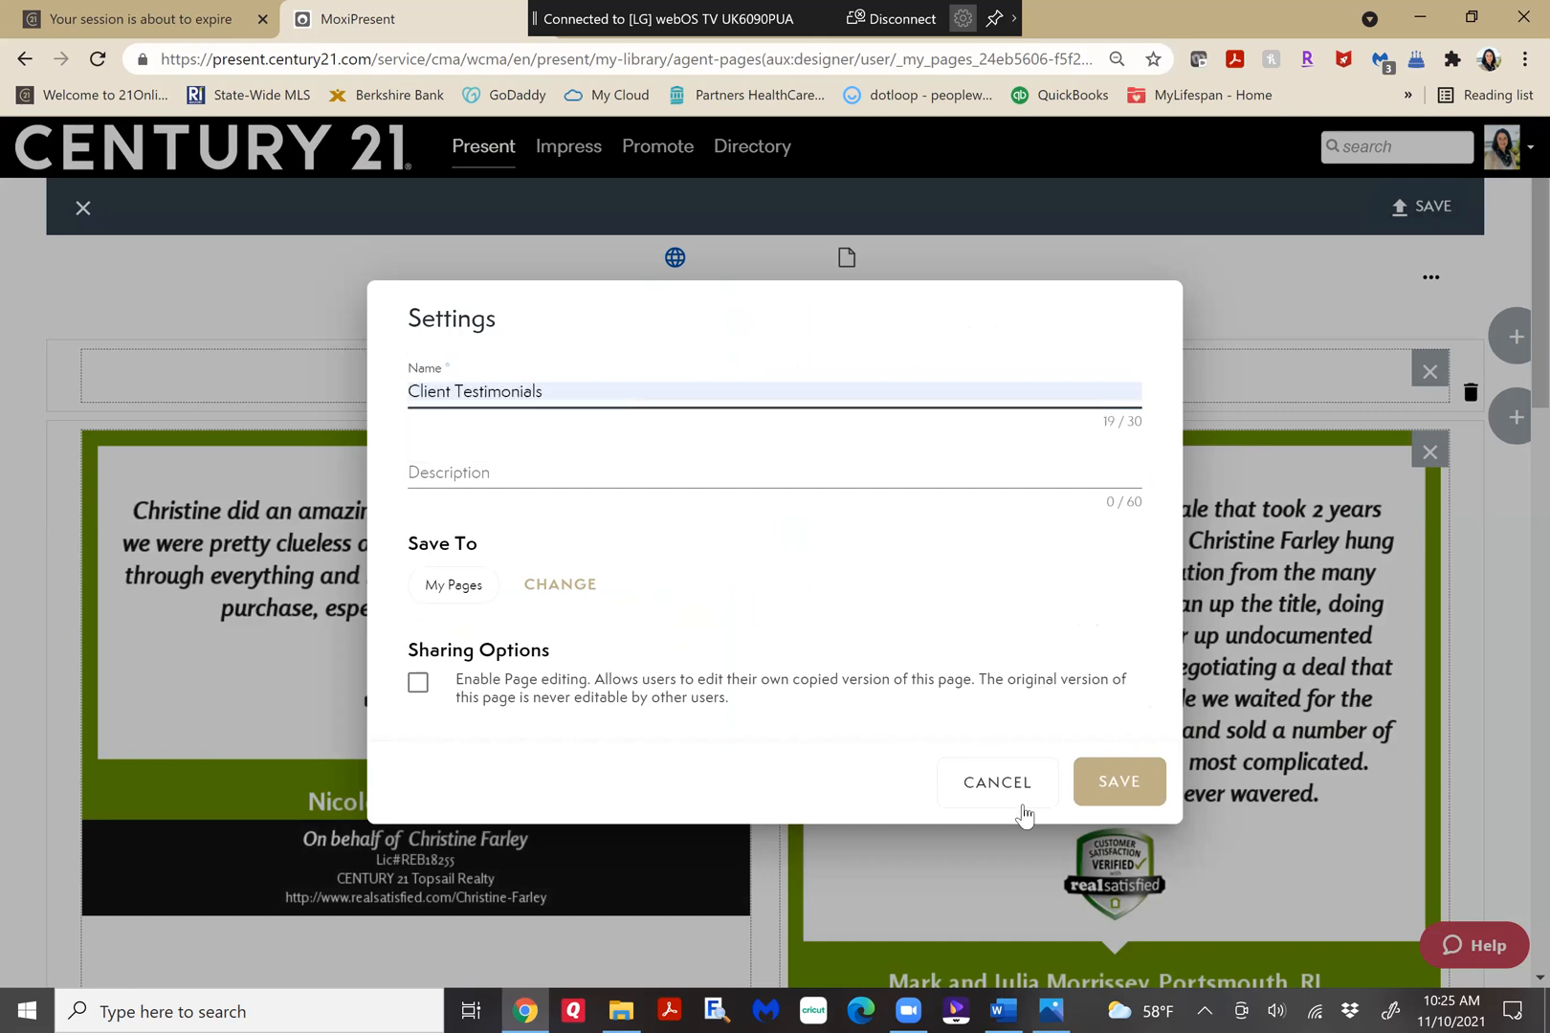
text(1)
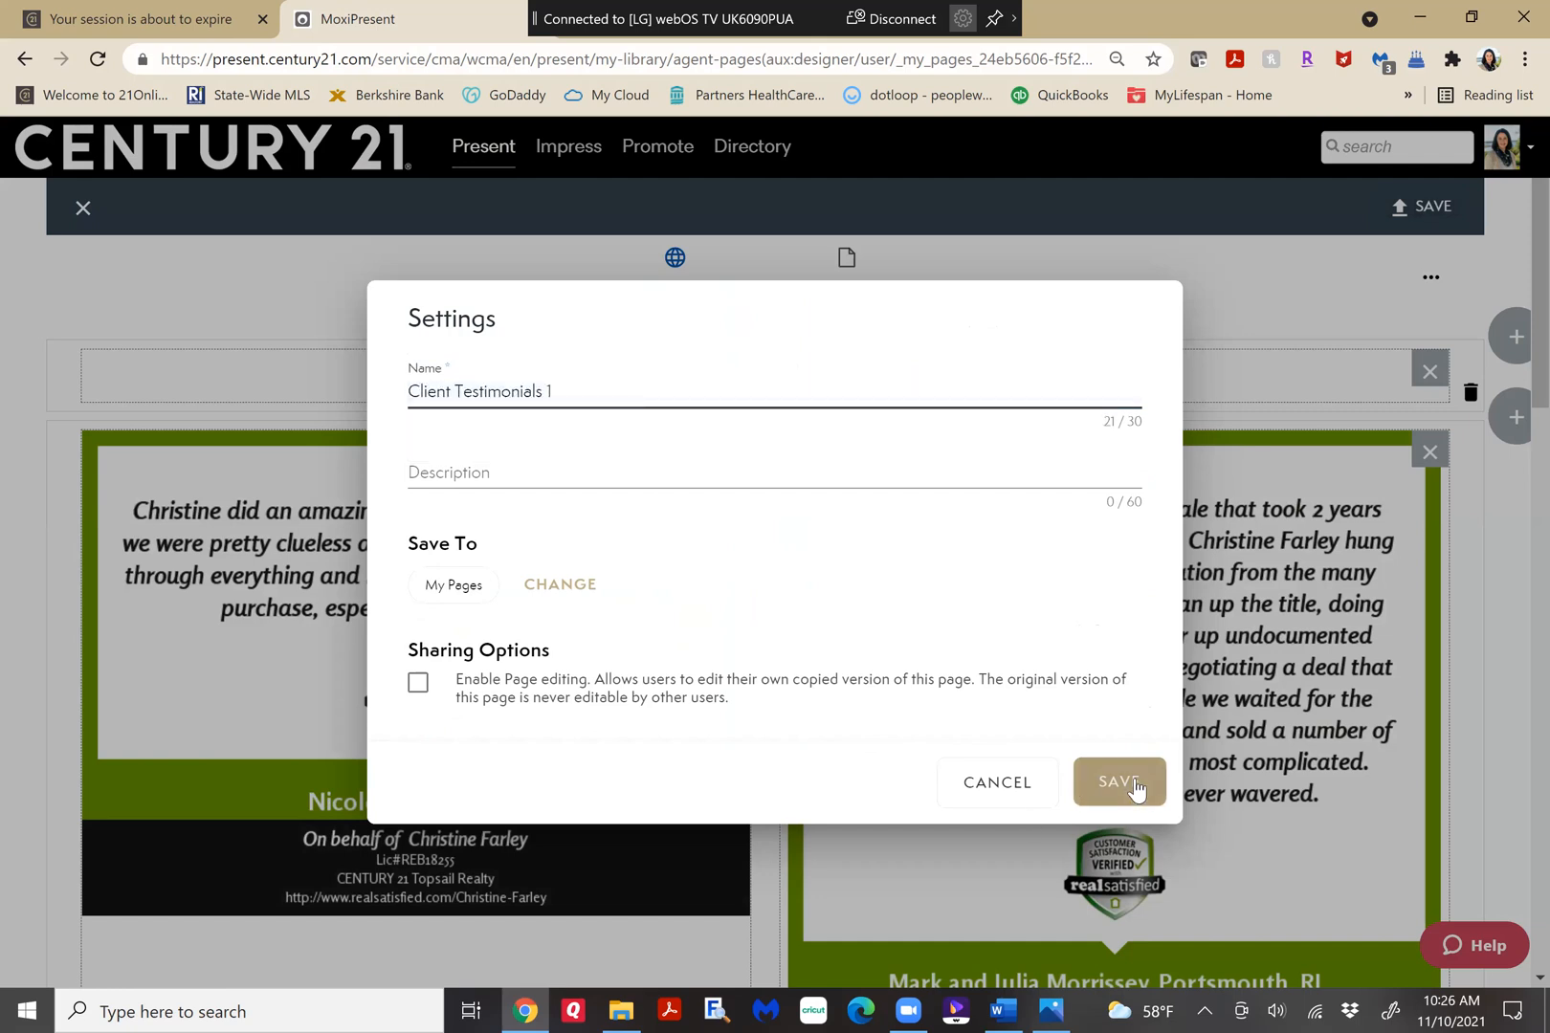
click(1135, 782)
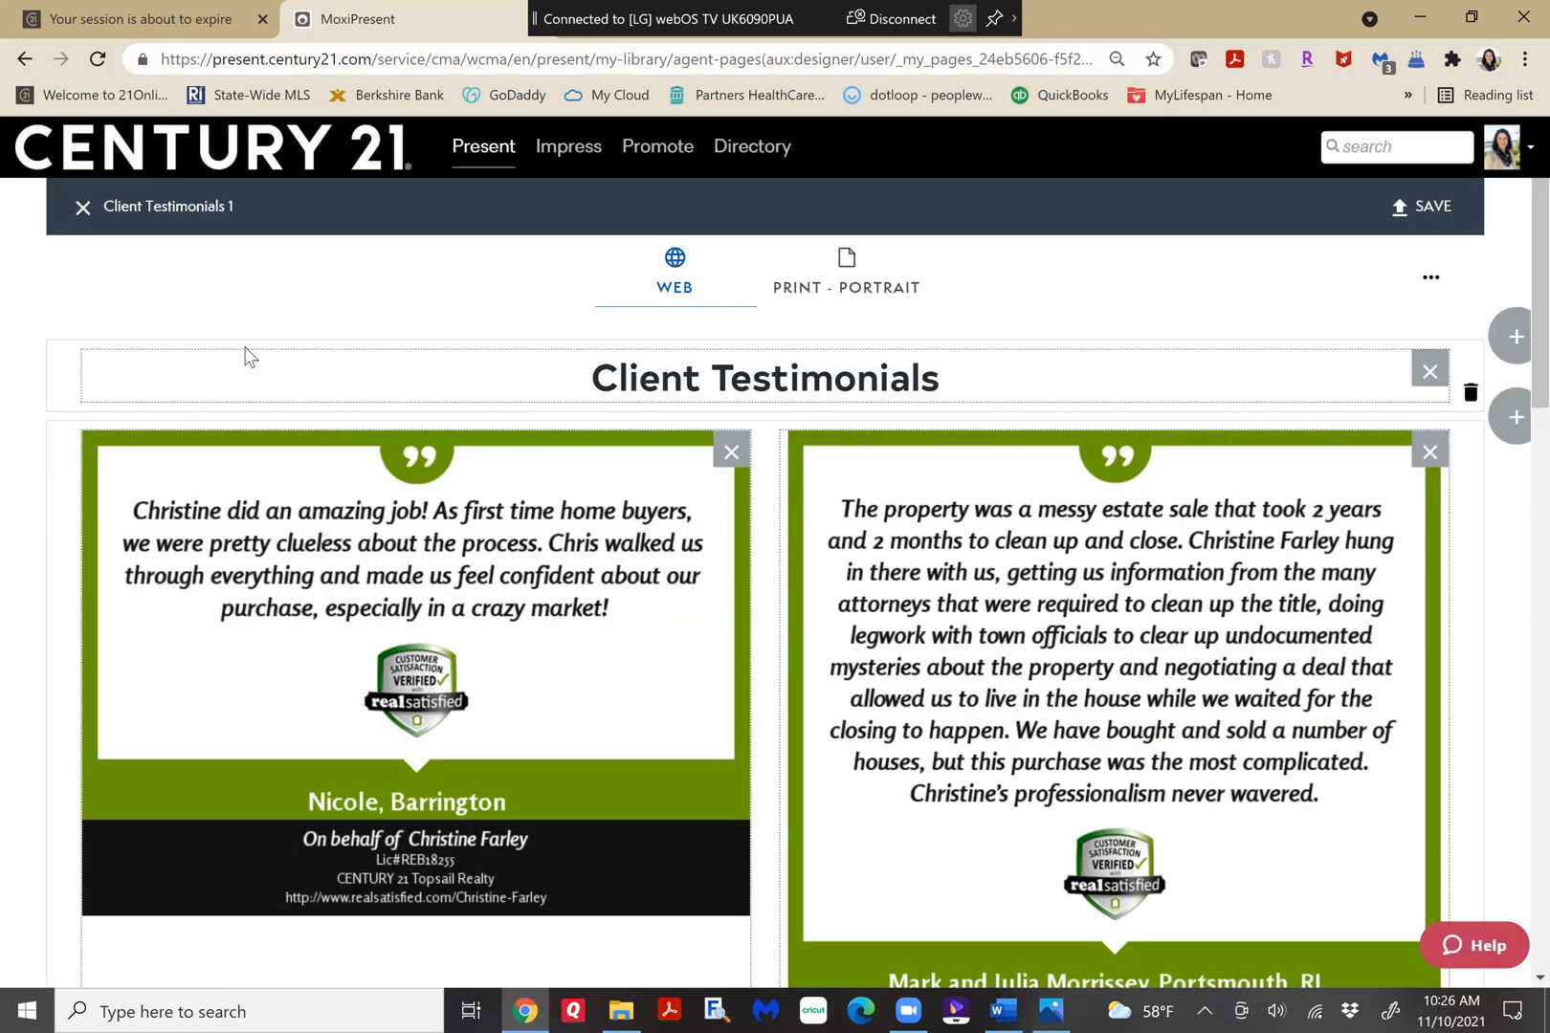
click(84, 211)
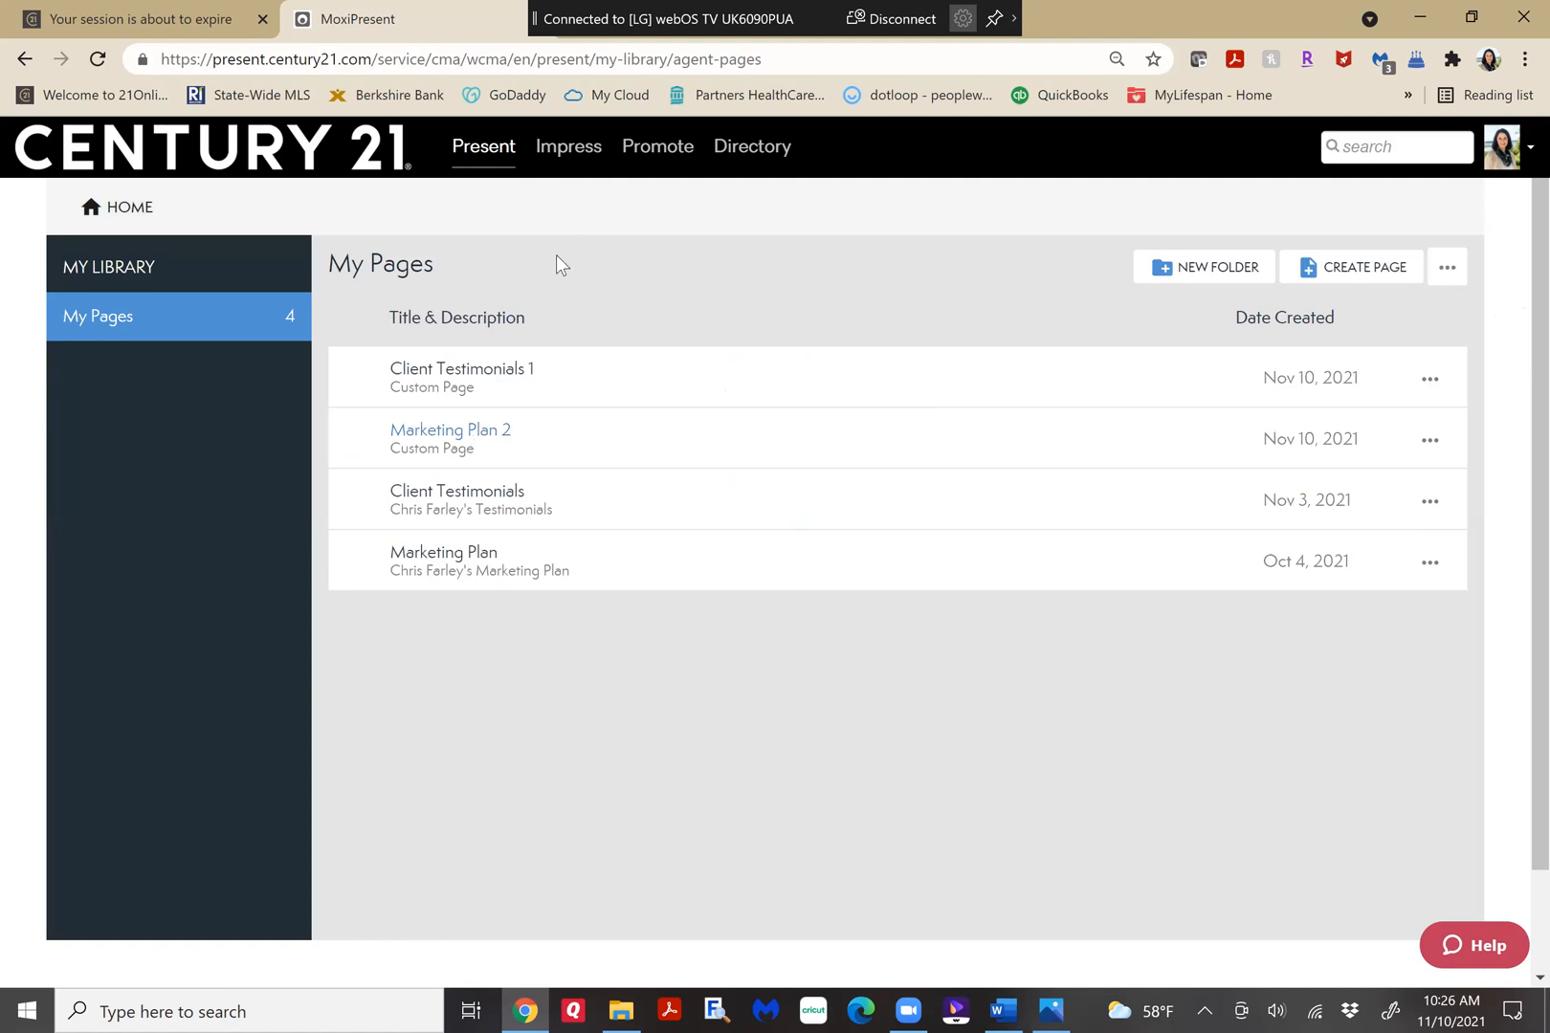
Return to My Presentations, open the first seller presentation for editing, and show its presentation pages.
click(134, 209)
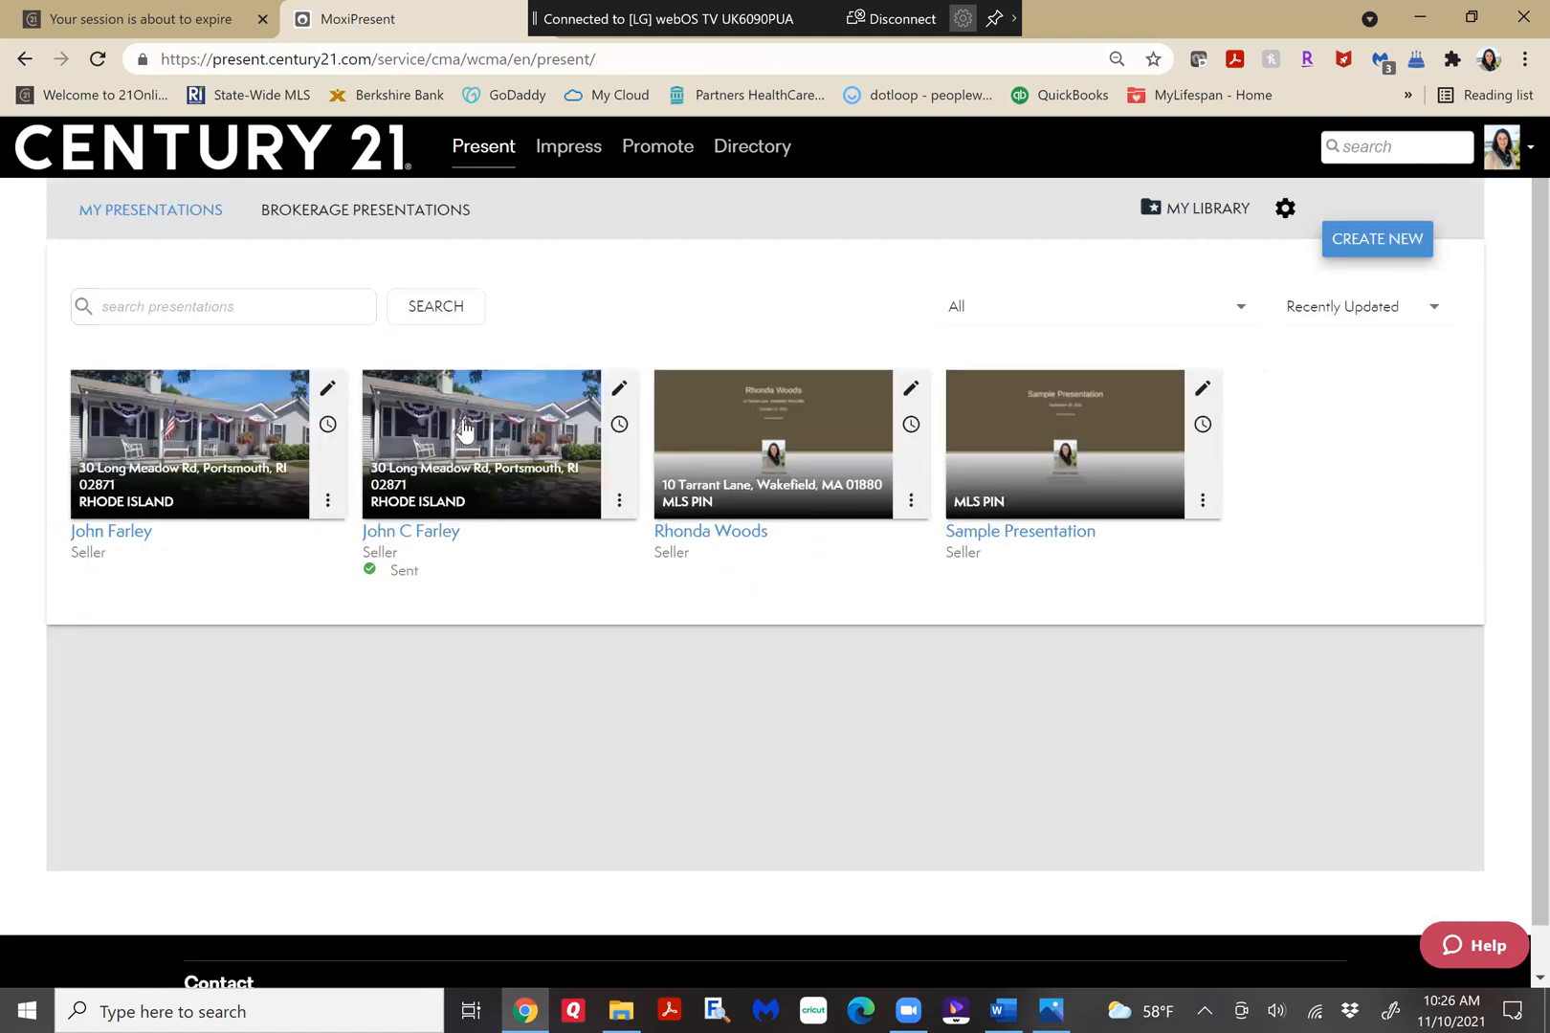
click(326, 392)
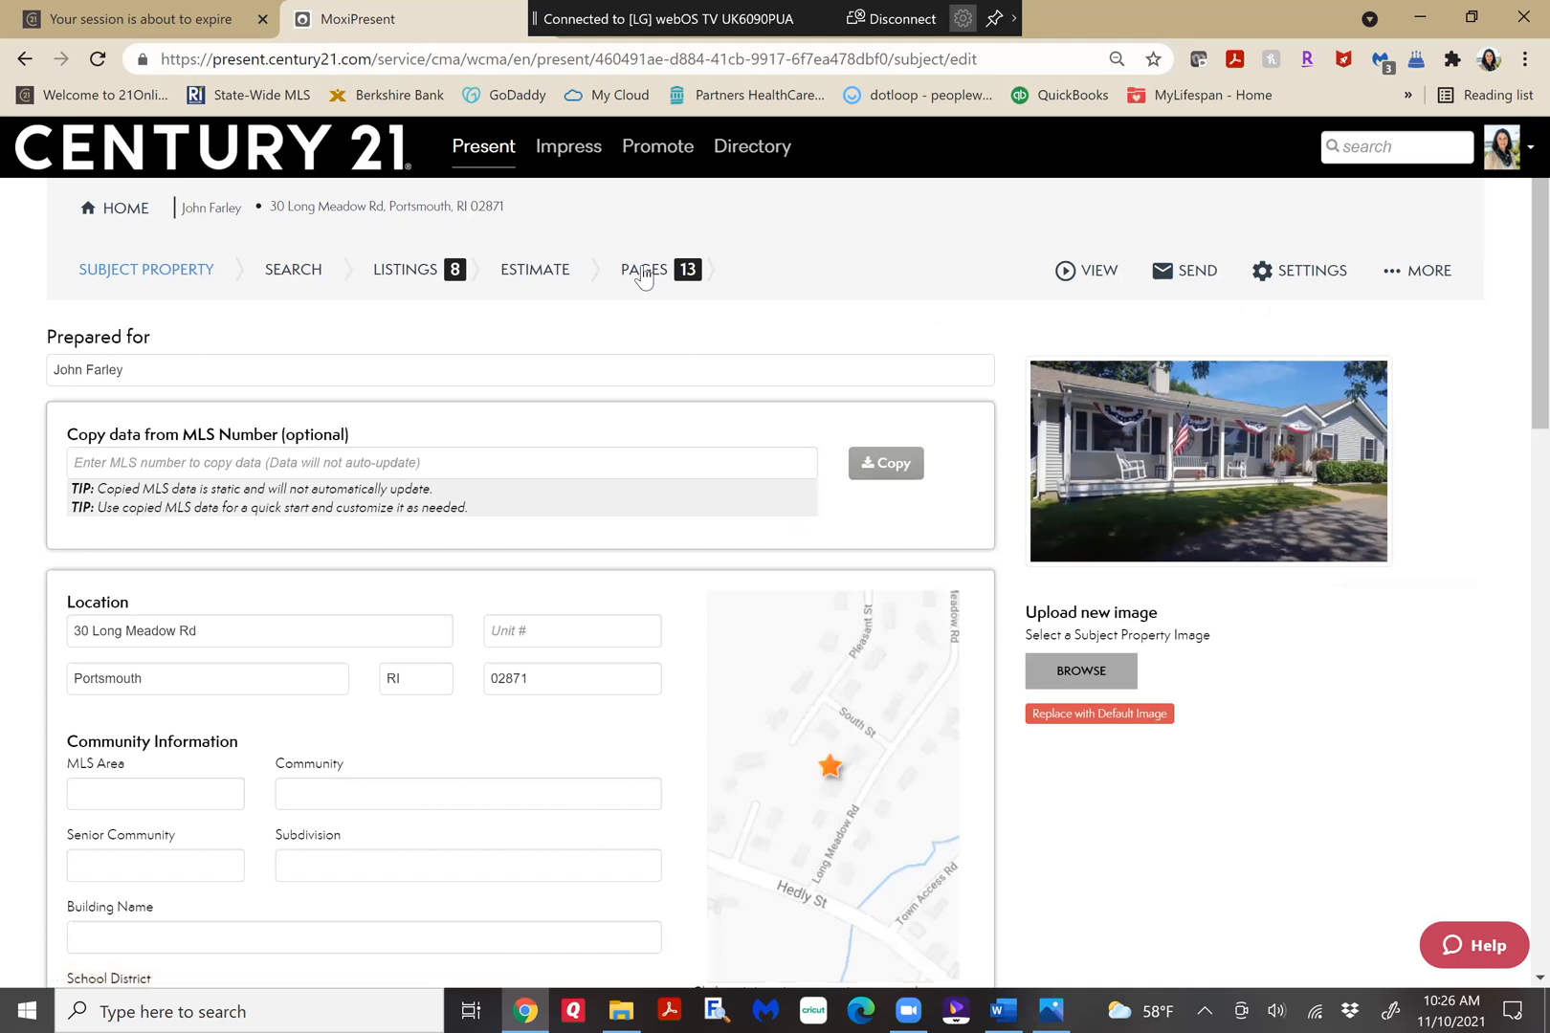
click(644, 273)
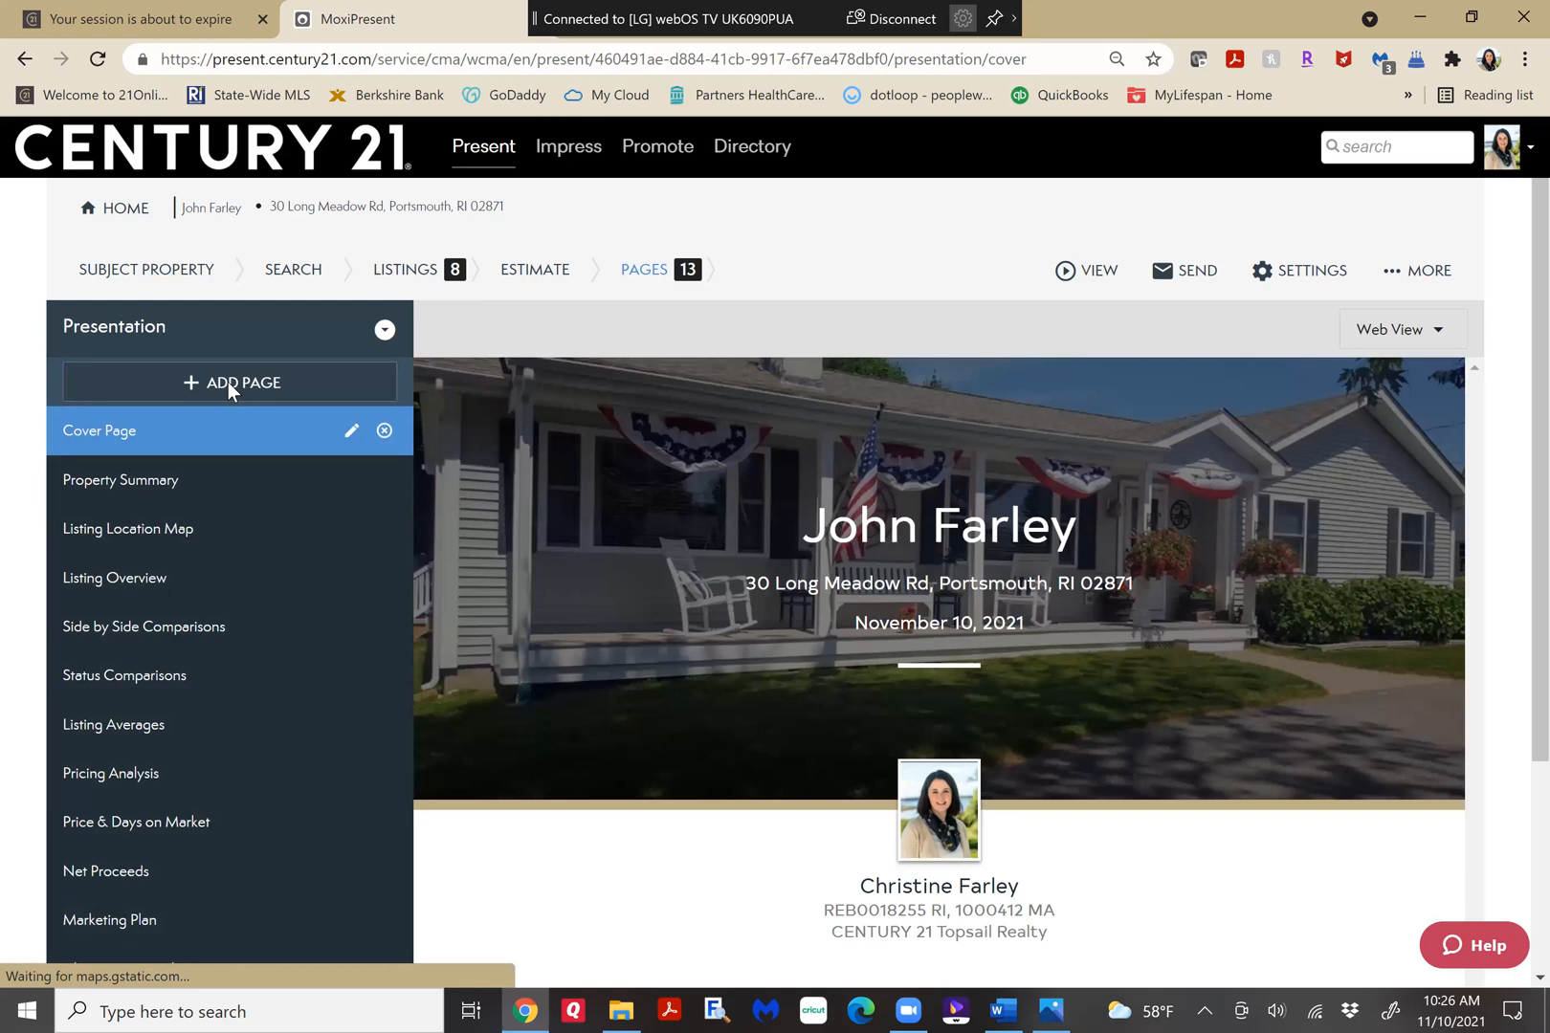
Start adding a page from the library, look through the standard report pages, and open My Pages.
click(228, 382)
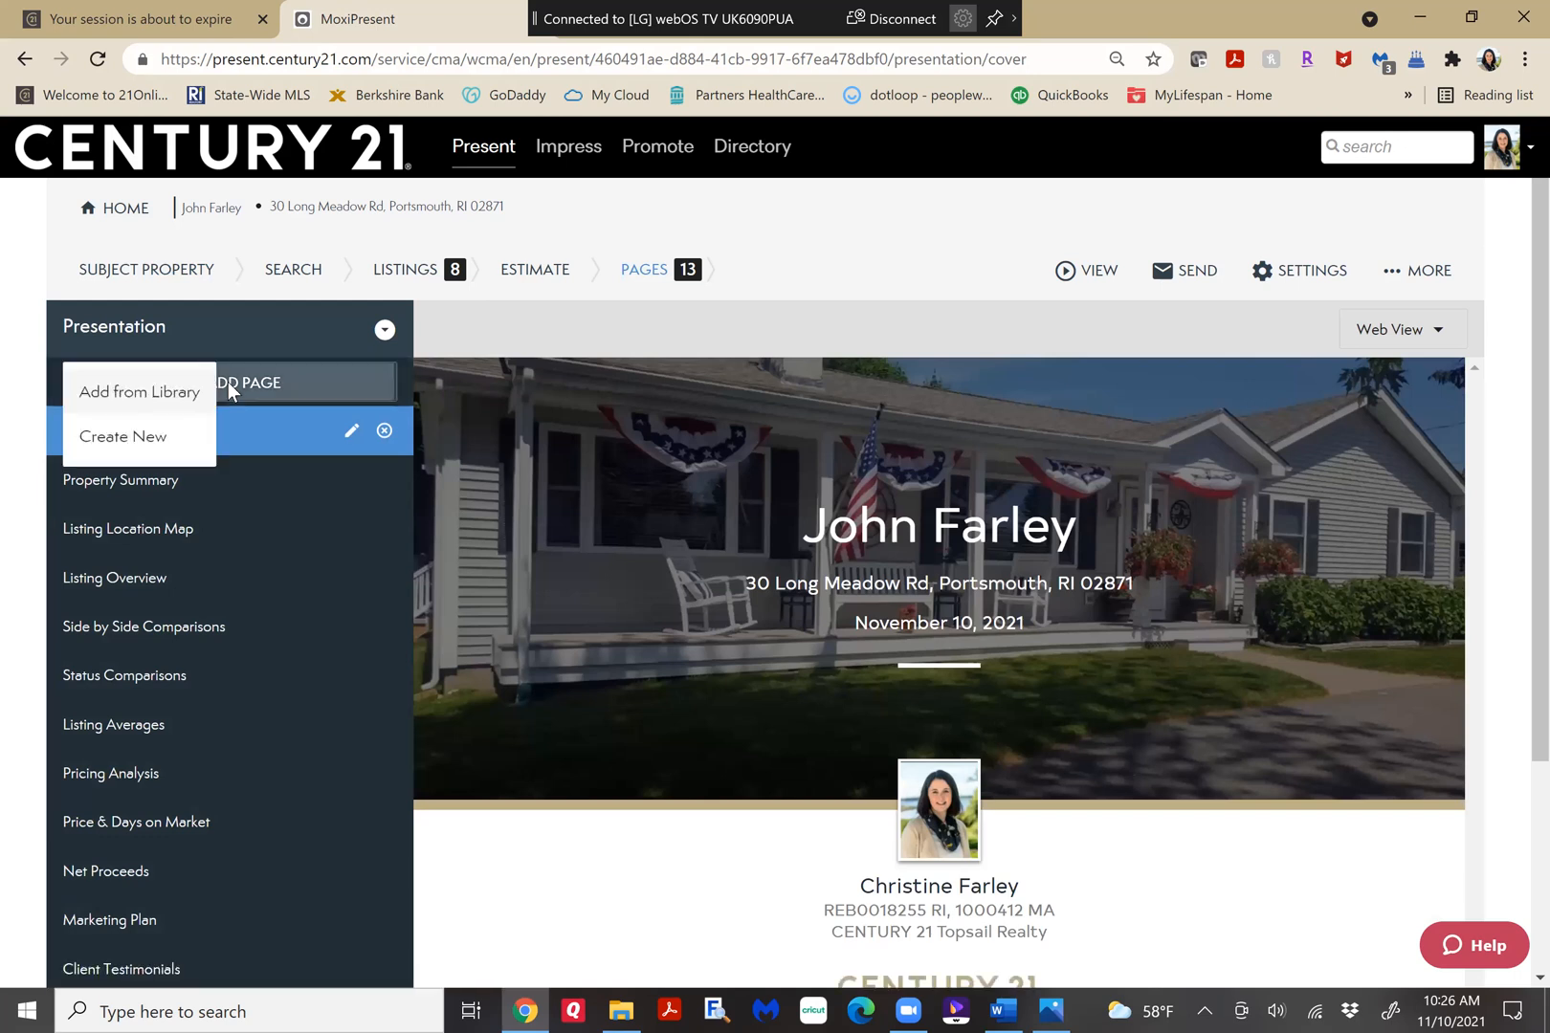
click(142, 395)
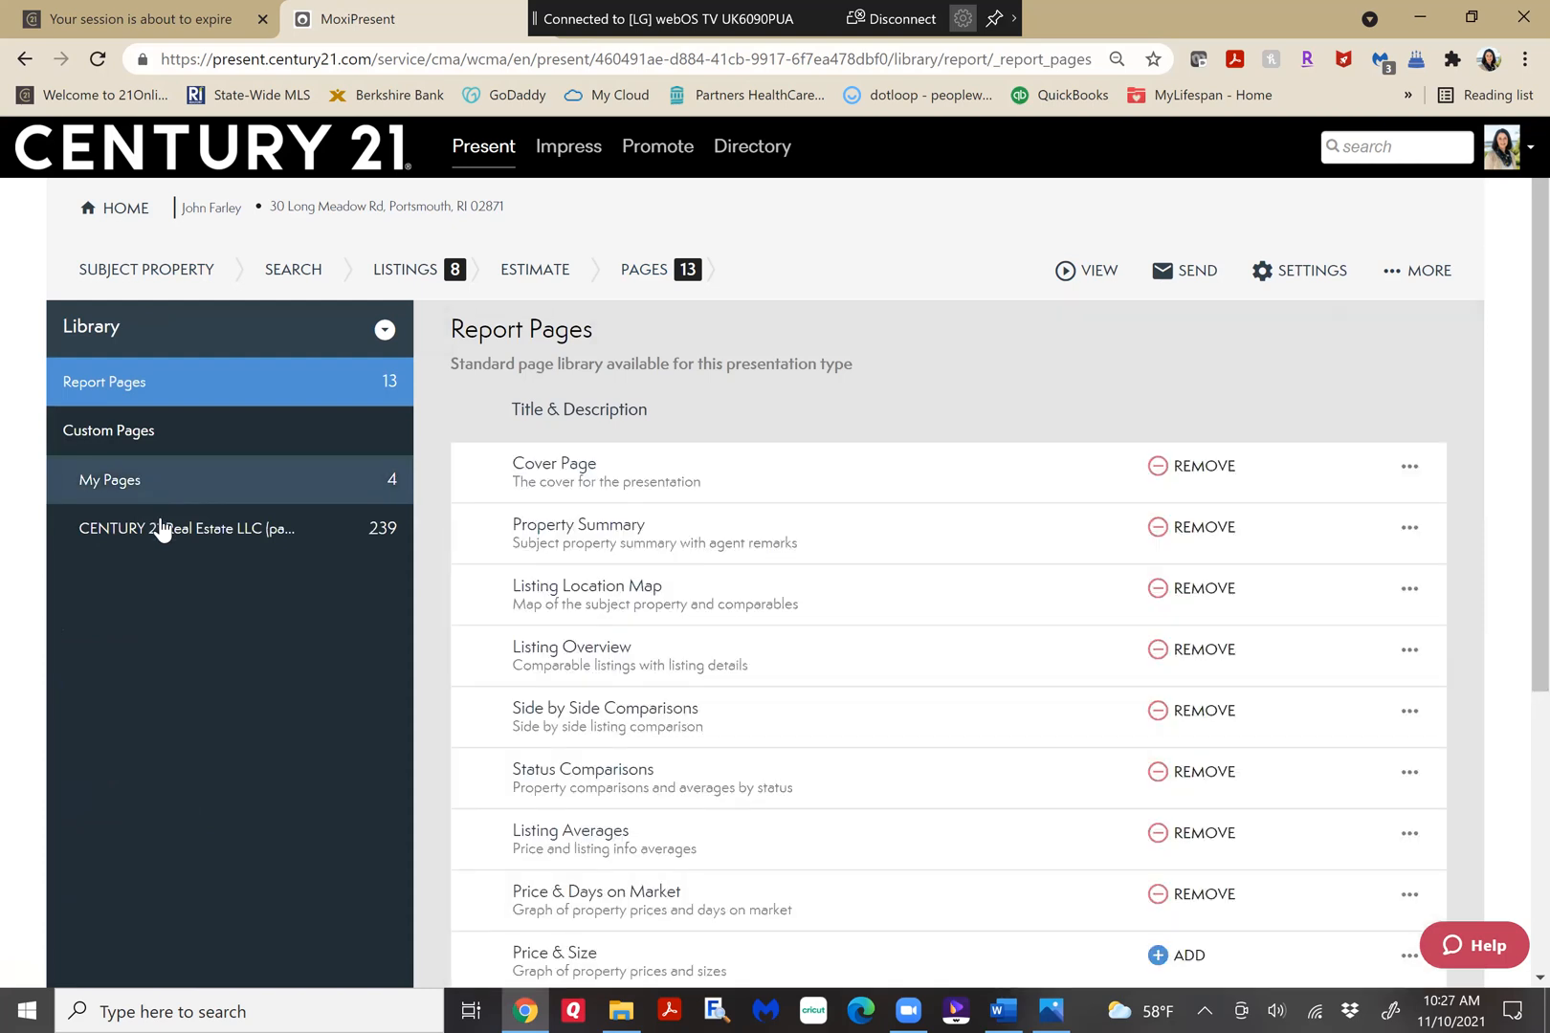
click(166, 534)
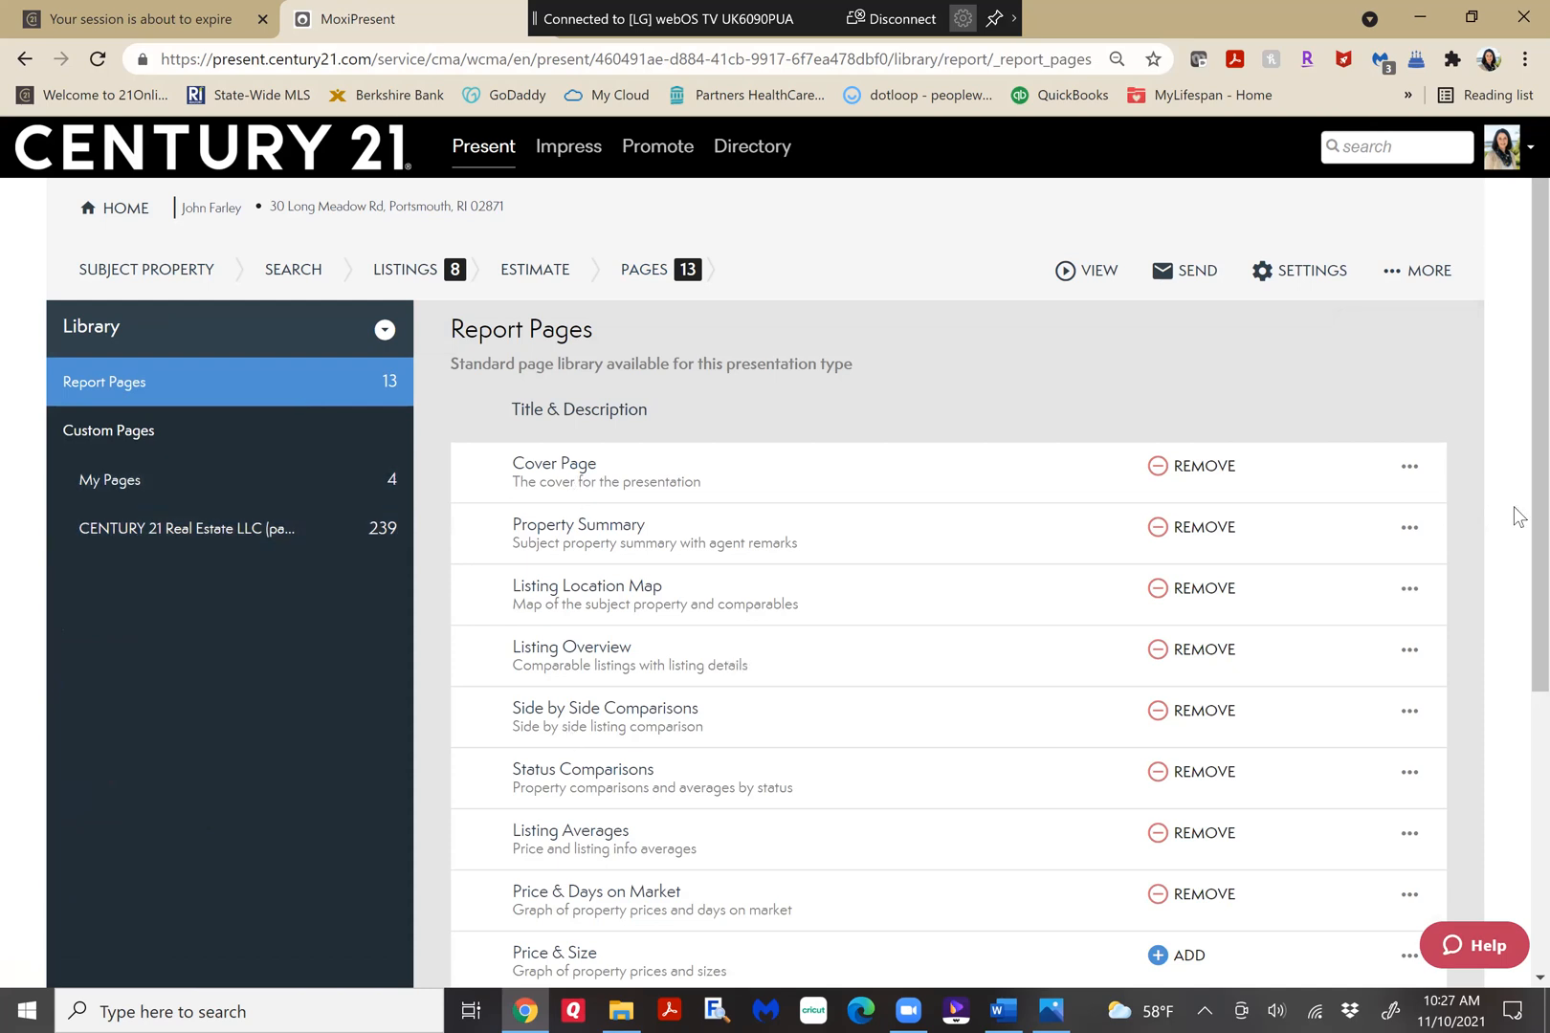
scroll(1520, 586, down, 3)
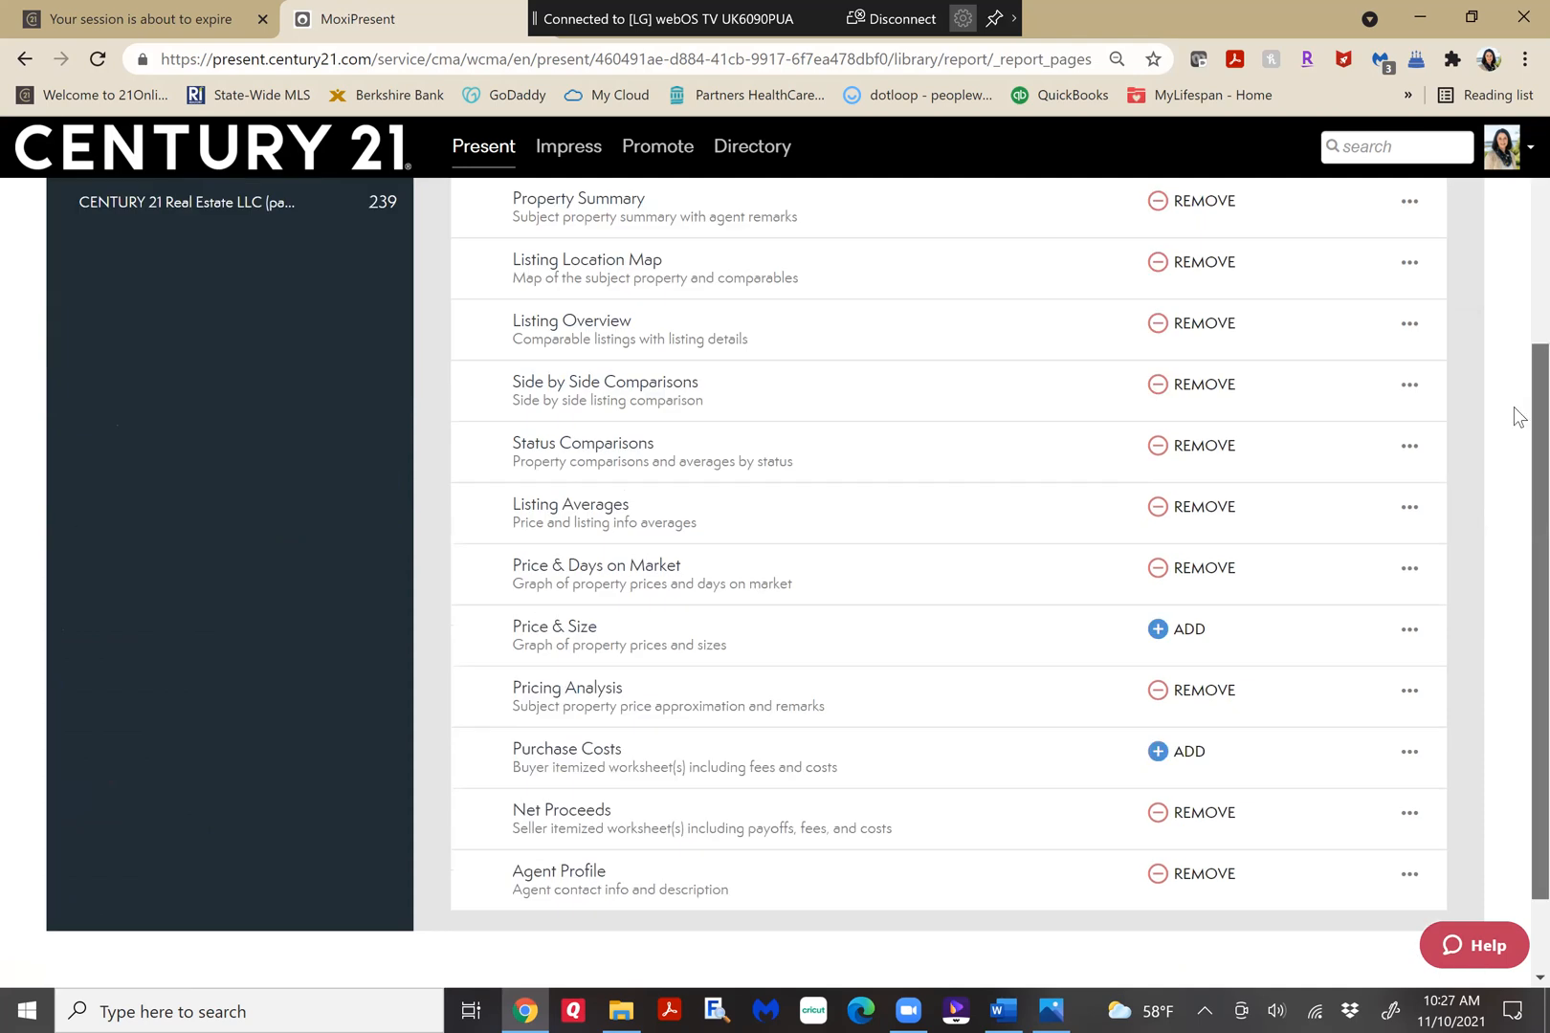
scroll(1514, 462, up, 3)
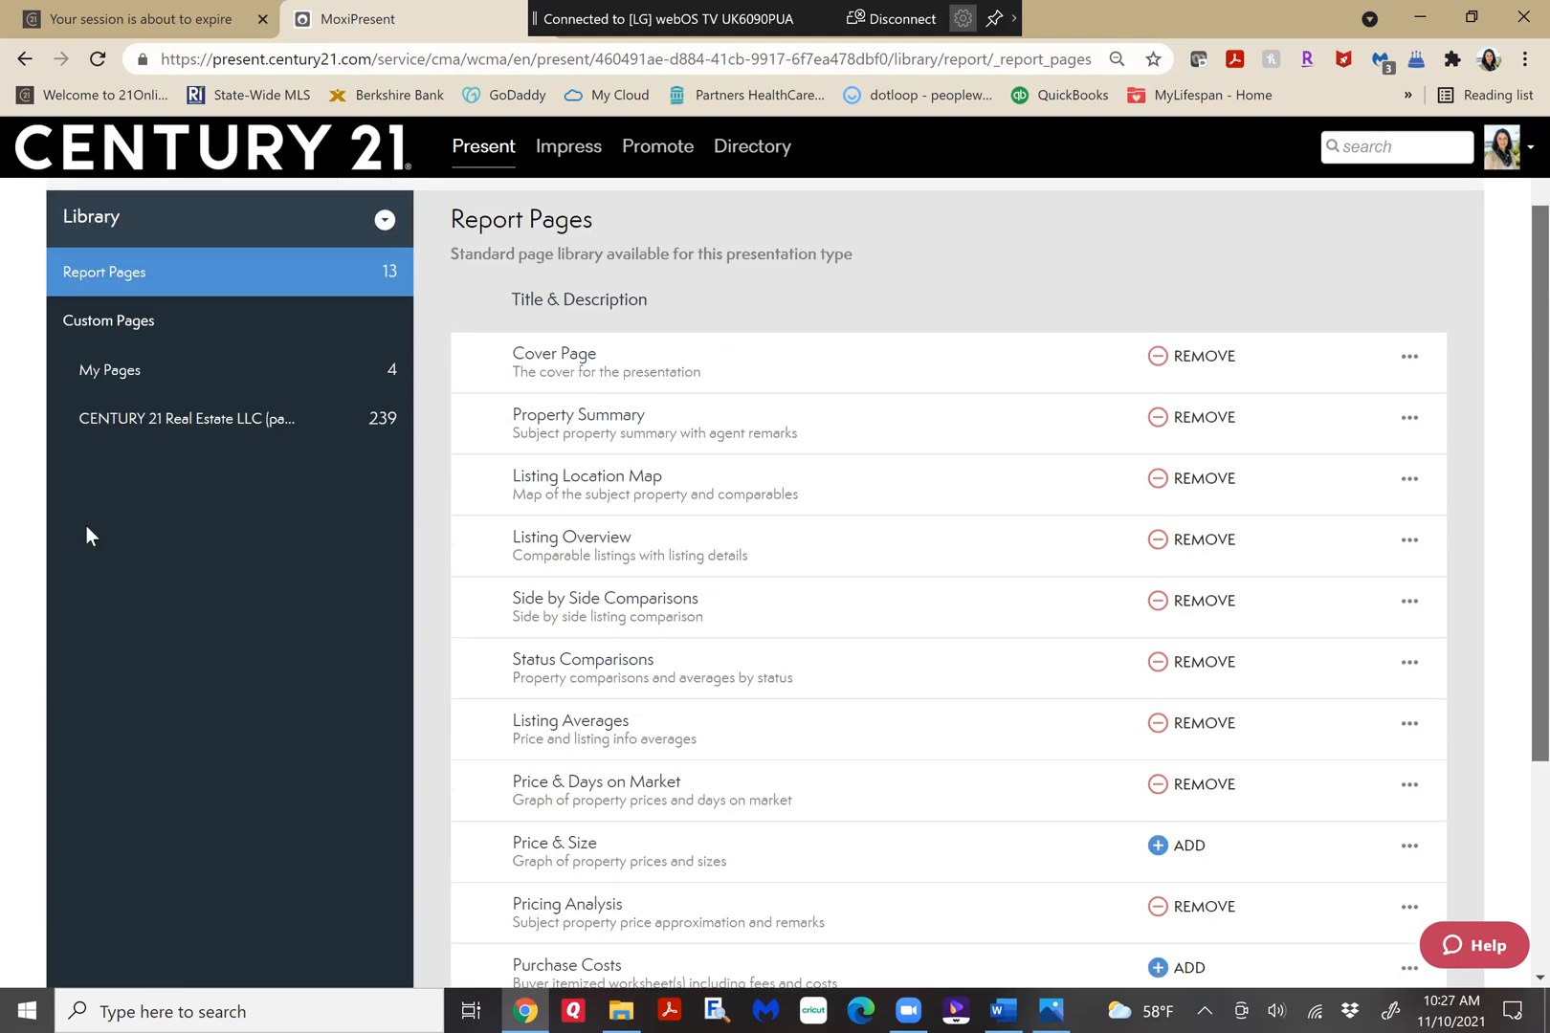
scroll(135, 341, down, 1)
click(135, 341)
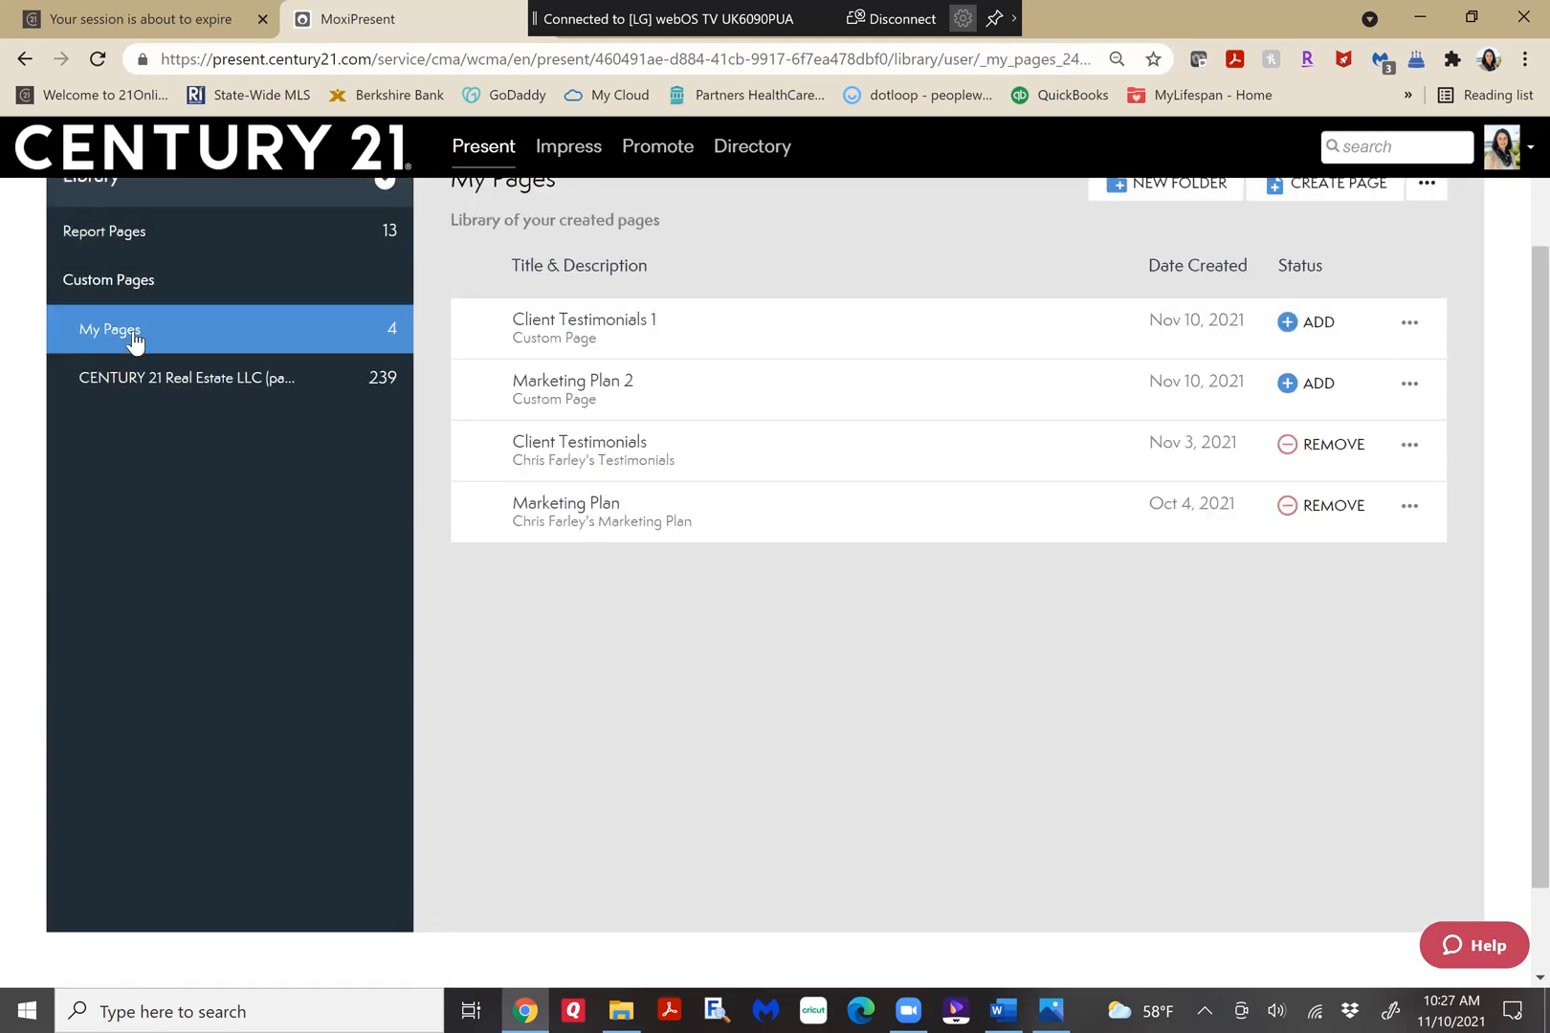
Preview the Client Testimonials 1 page, check its additional options, and close the preview.
click(573, 327)
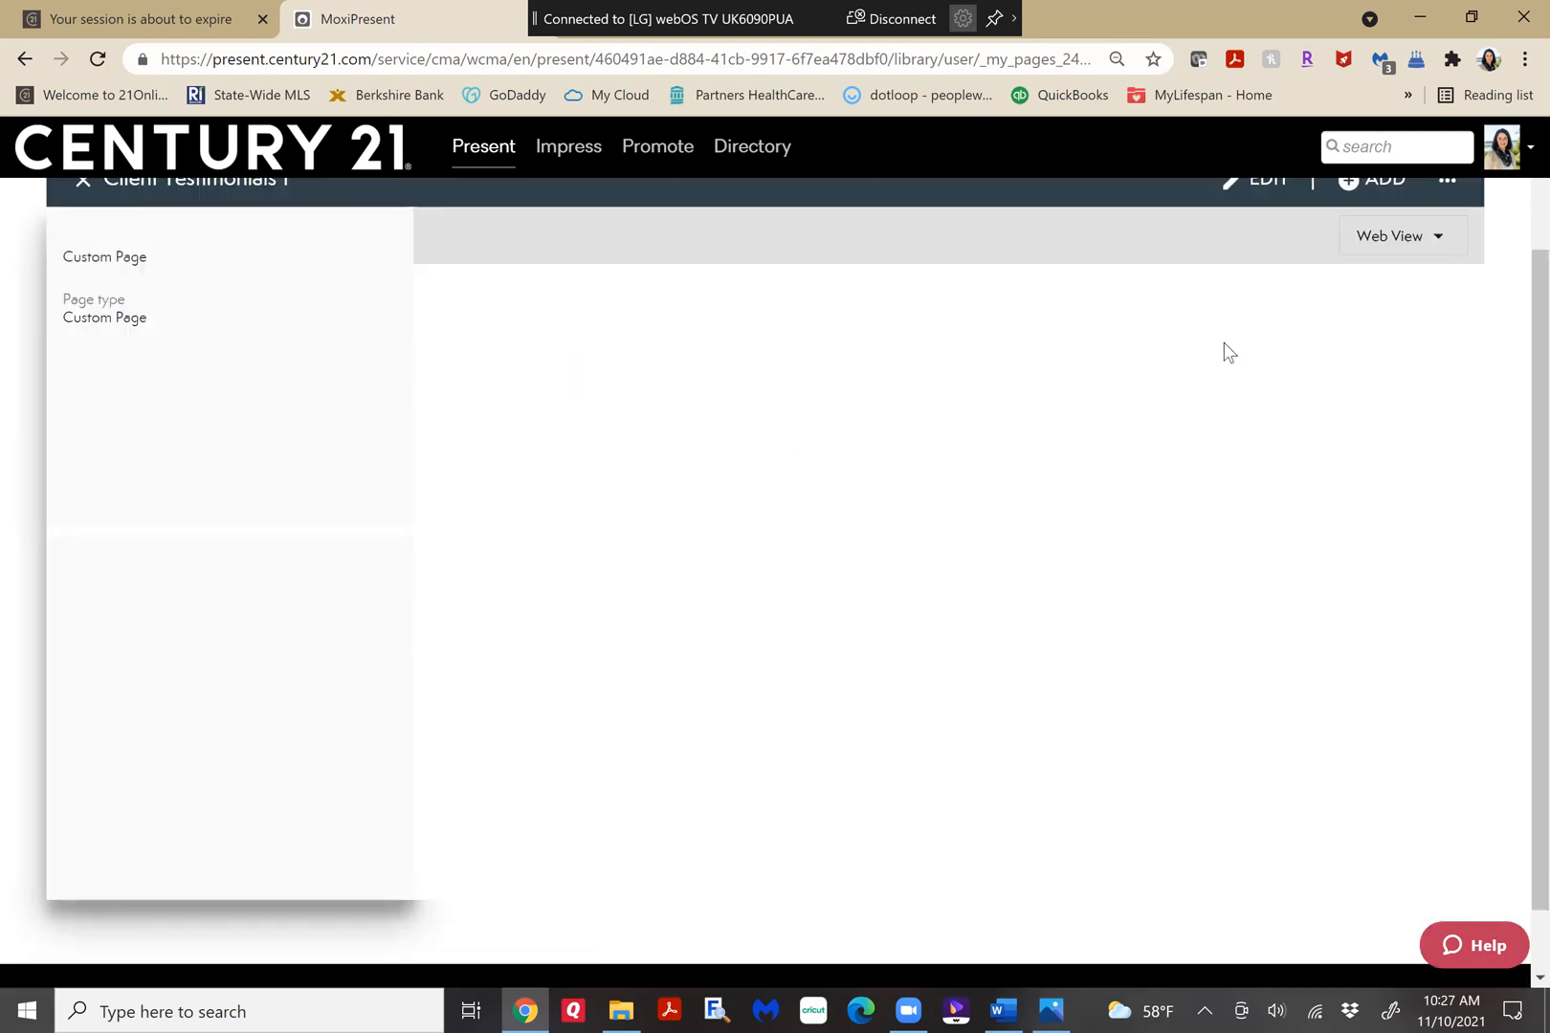
scroll(1518, 218, up, 1)
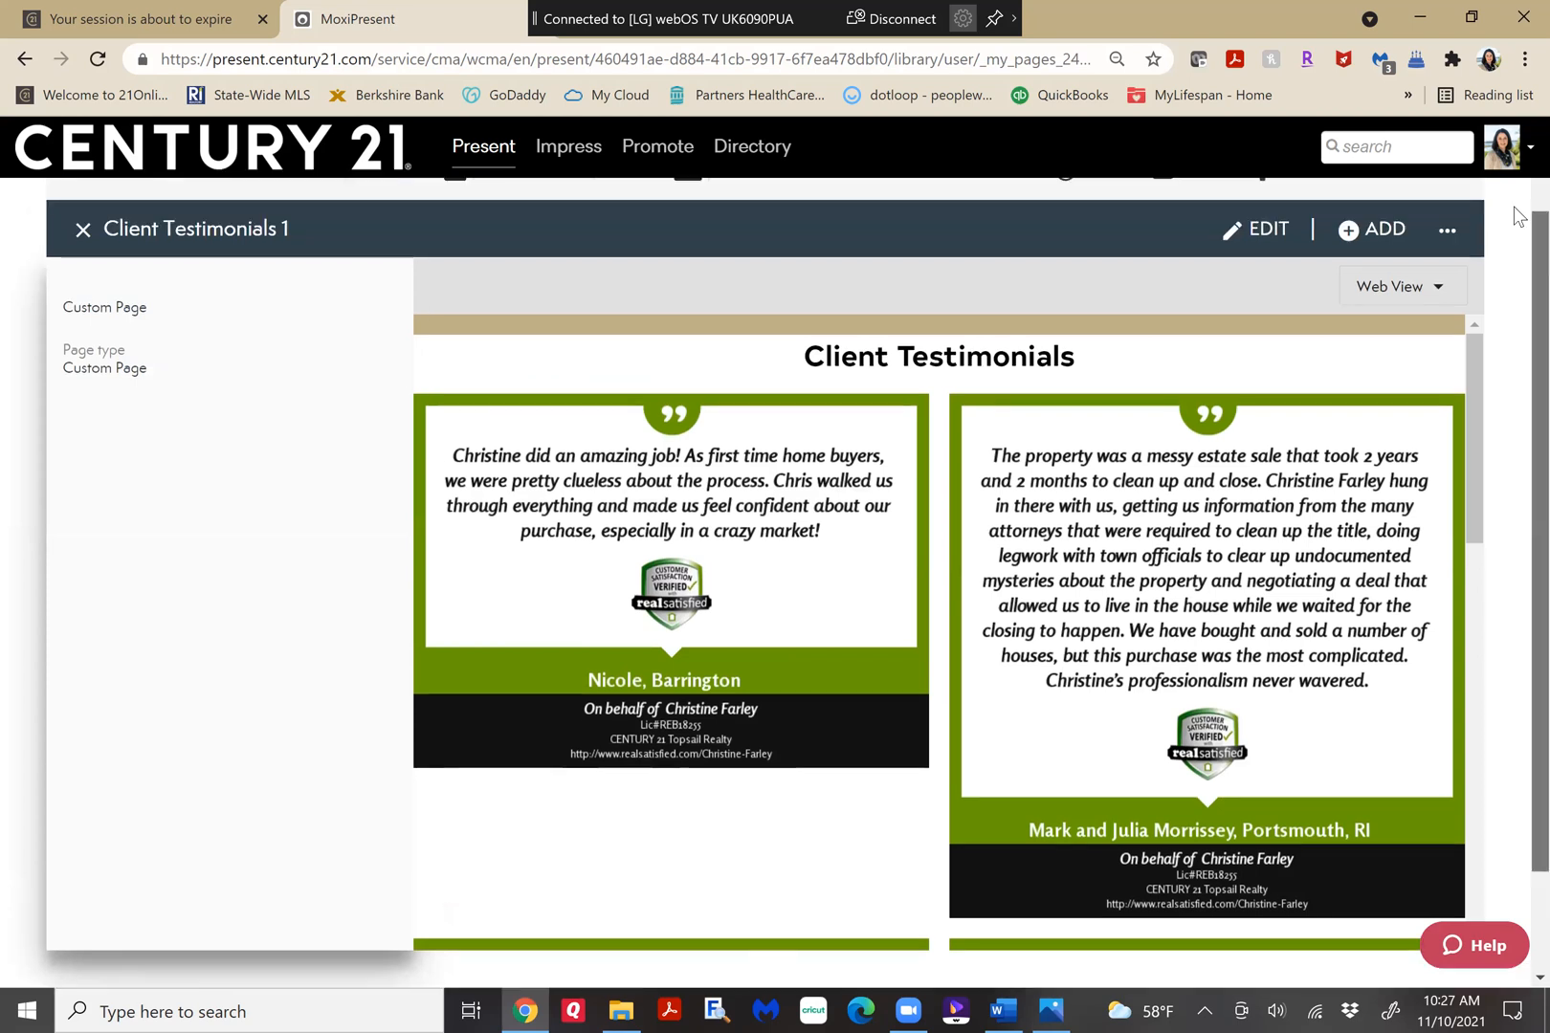
scroll(1261, 382, up, 1)
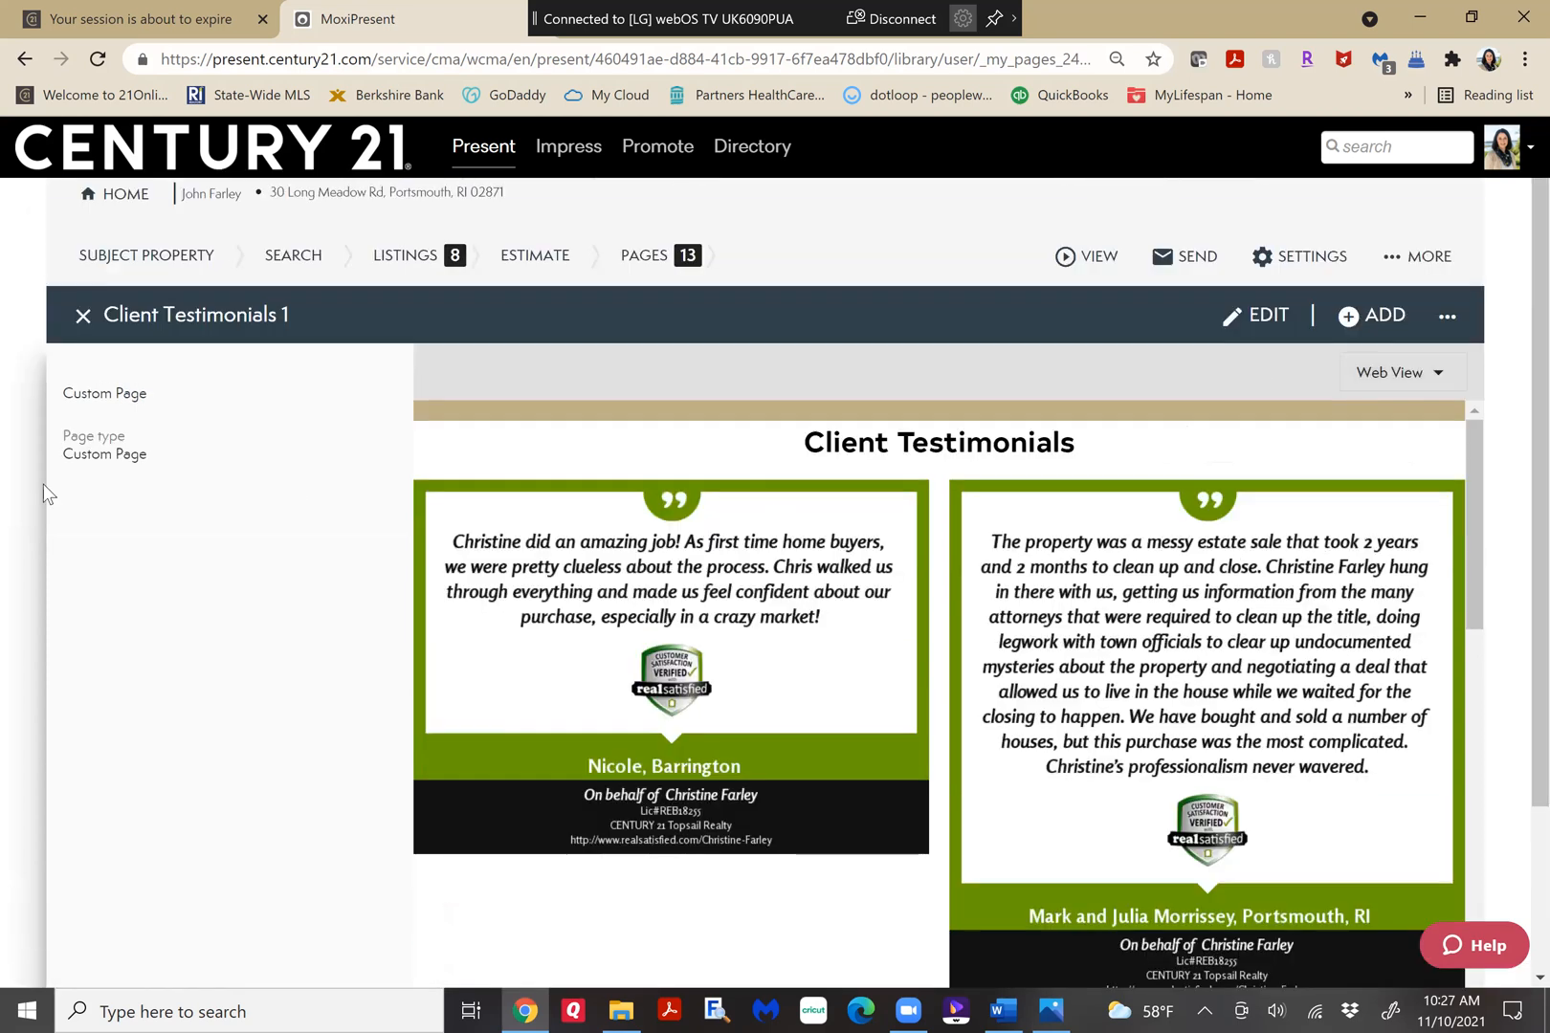
click(1448, 322)
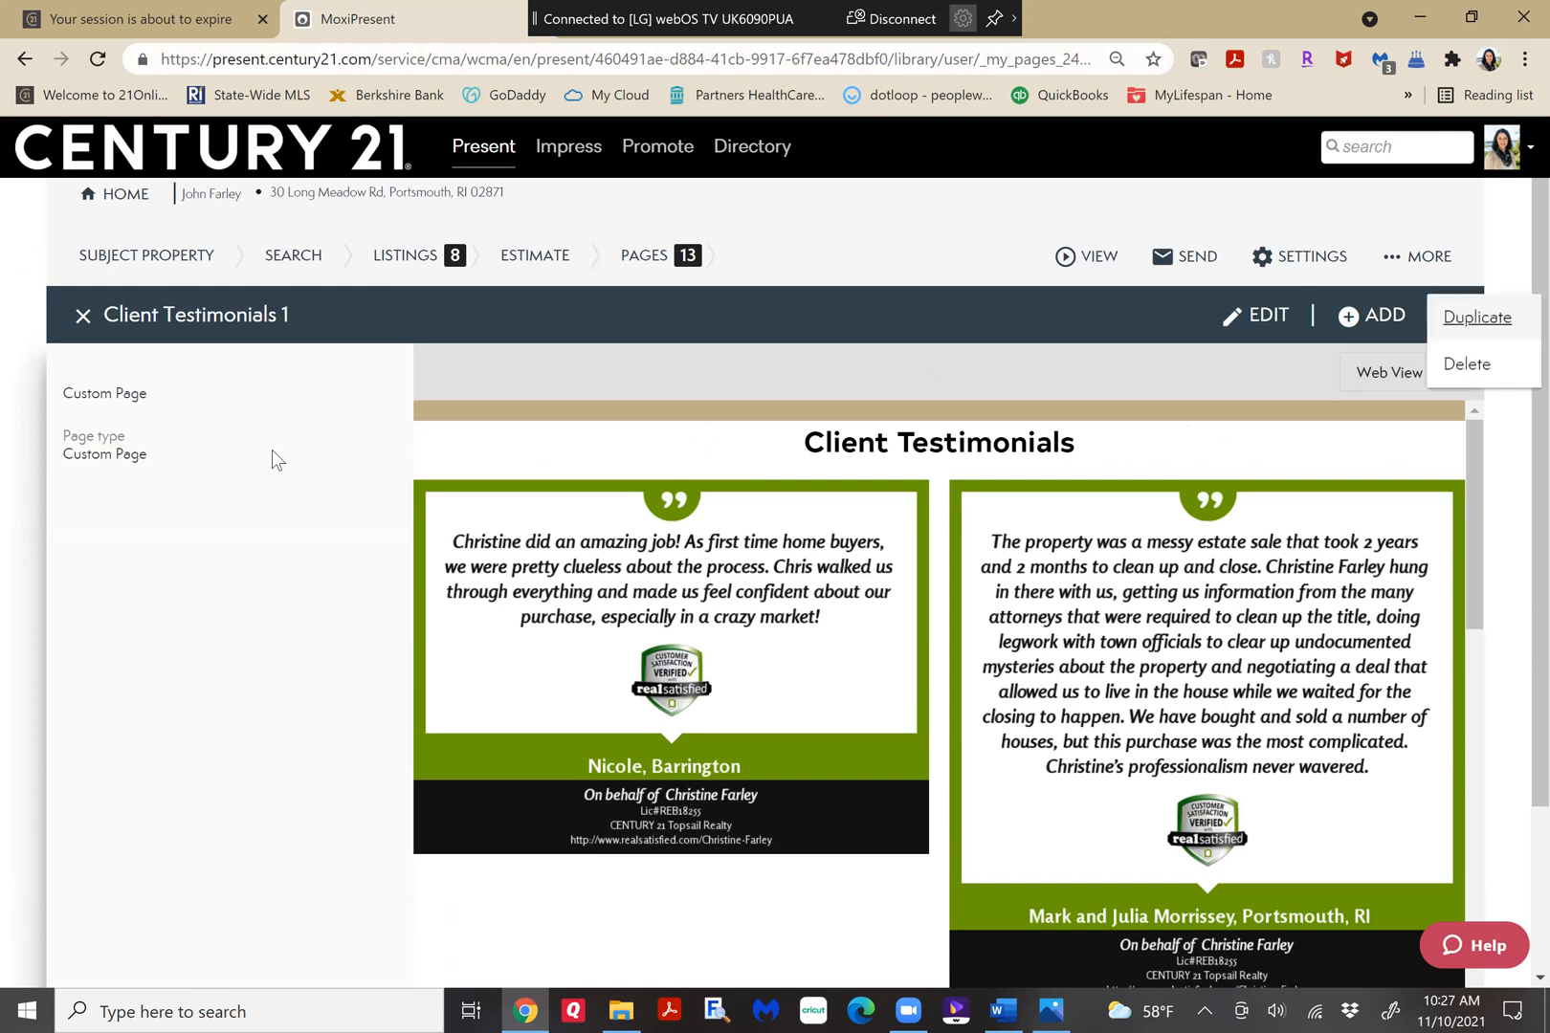
click(84, 326)
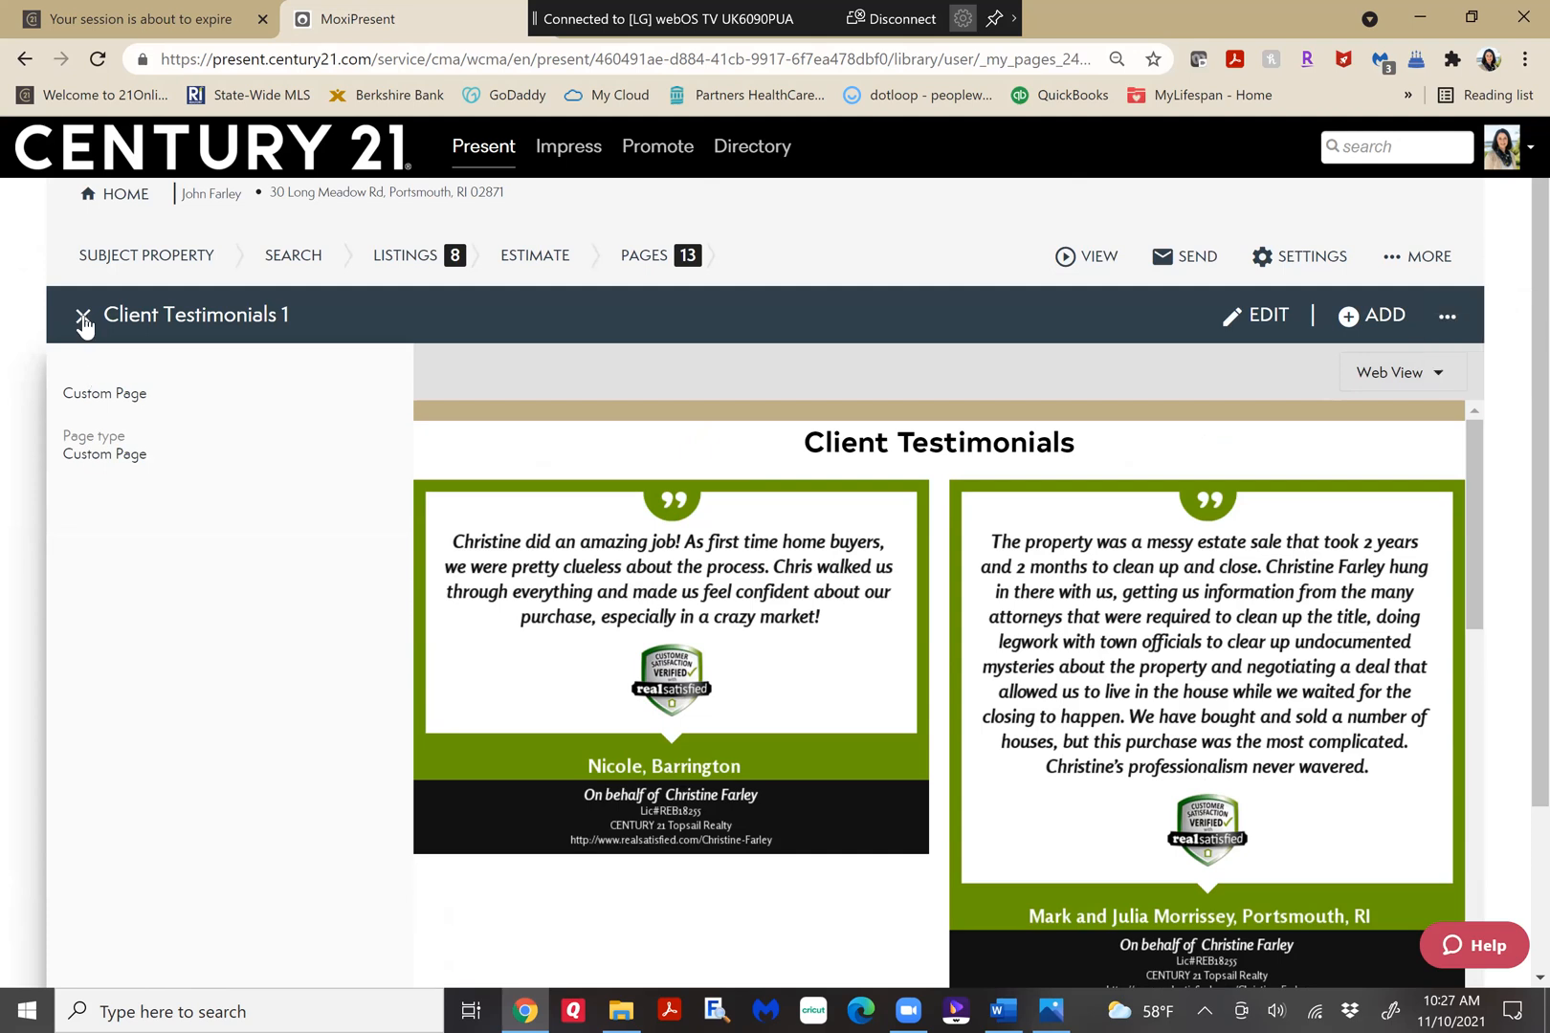
click(84, 326)
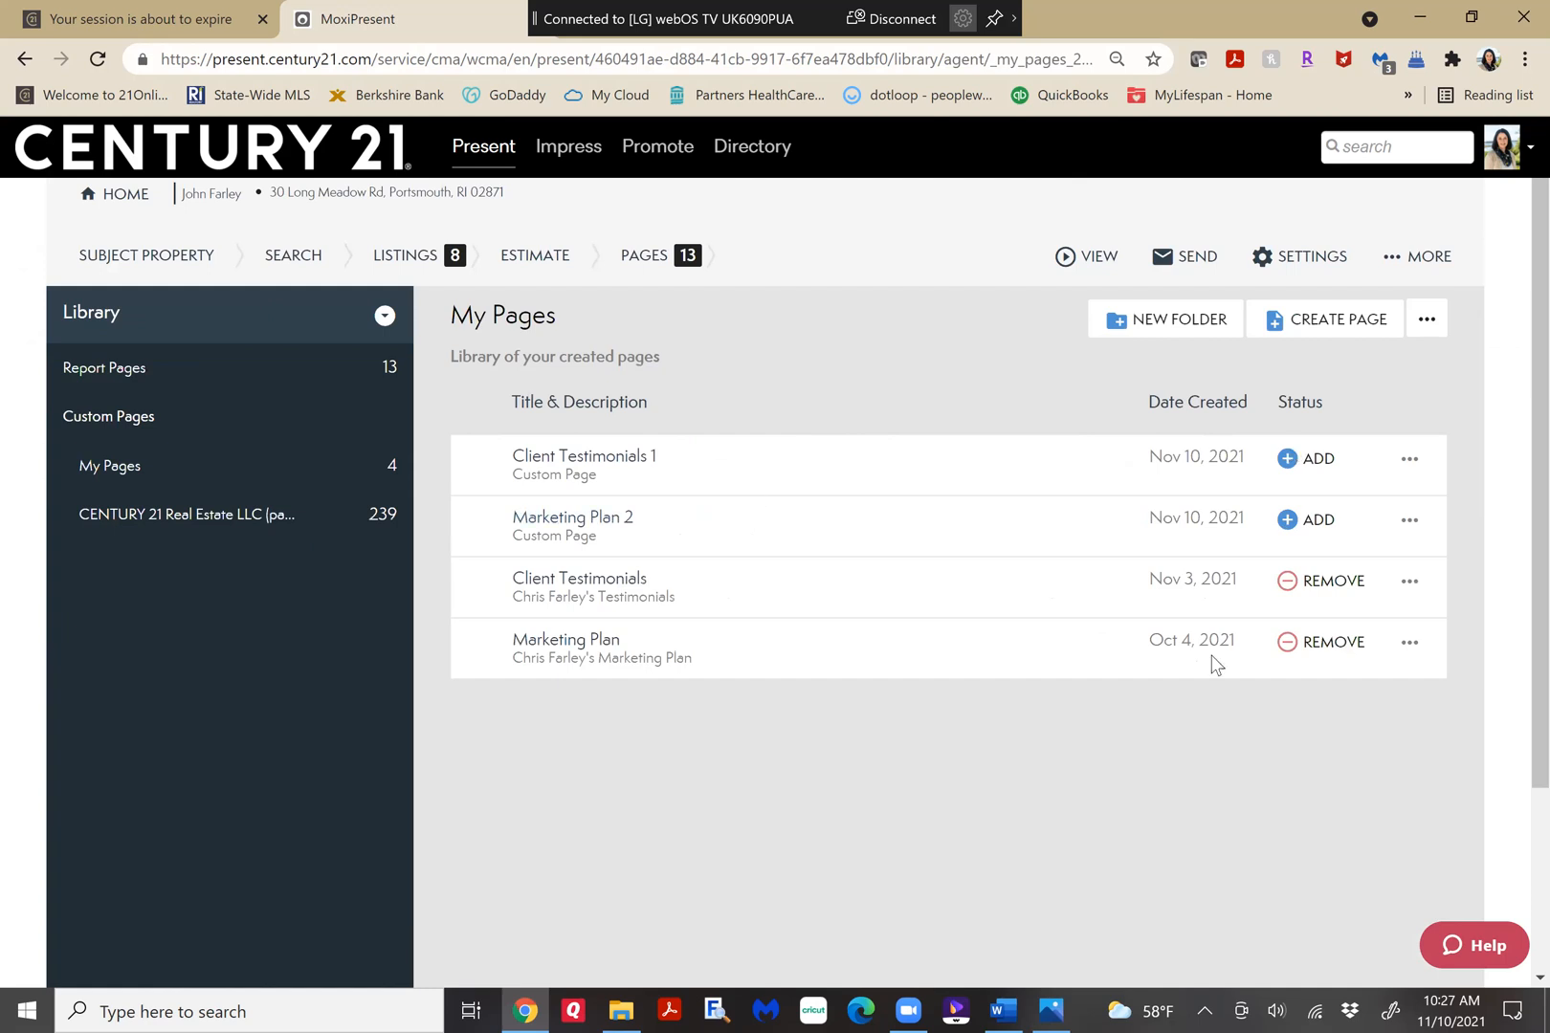
Remove the older Client Testimonials and Marketing Plan pages from the presentation and add Client Testimonials 1 and Marketing Plan 2 instead.
click(1285, 584)
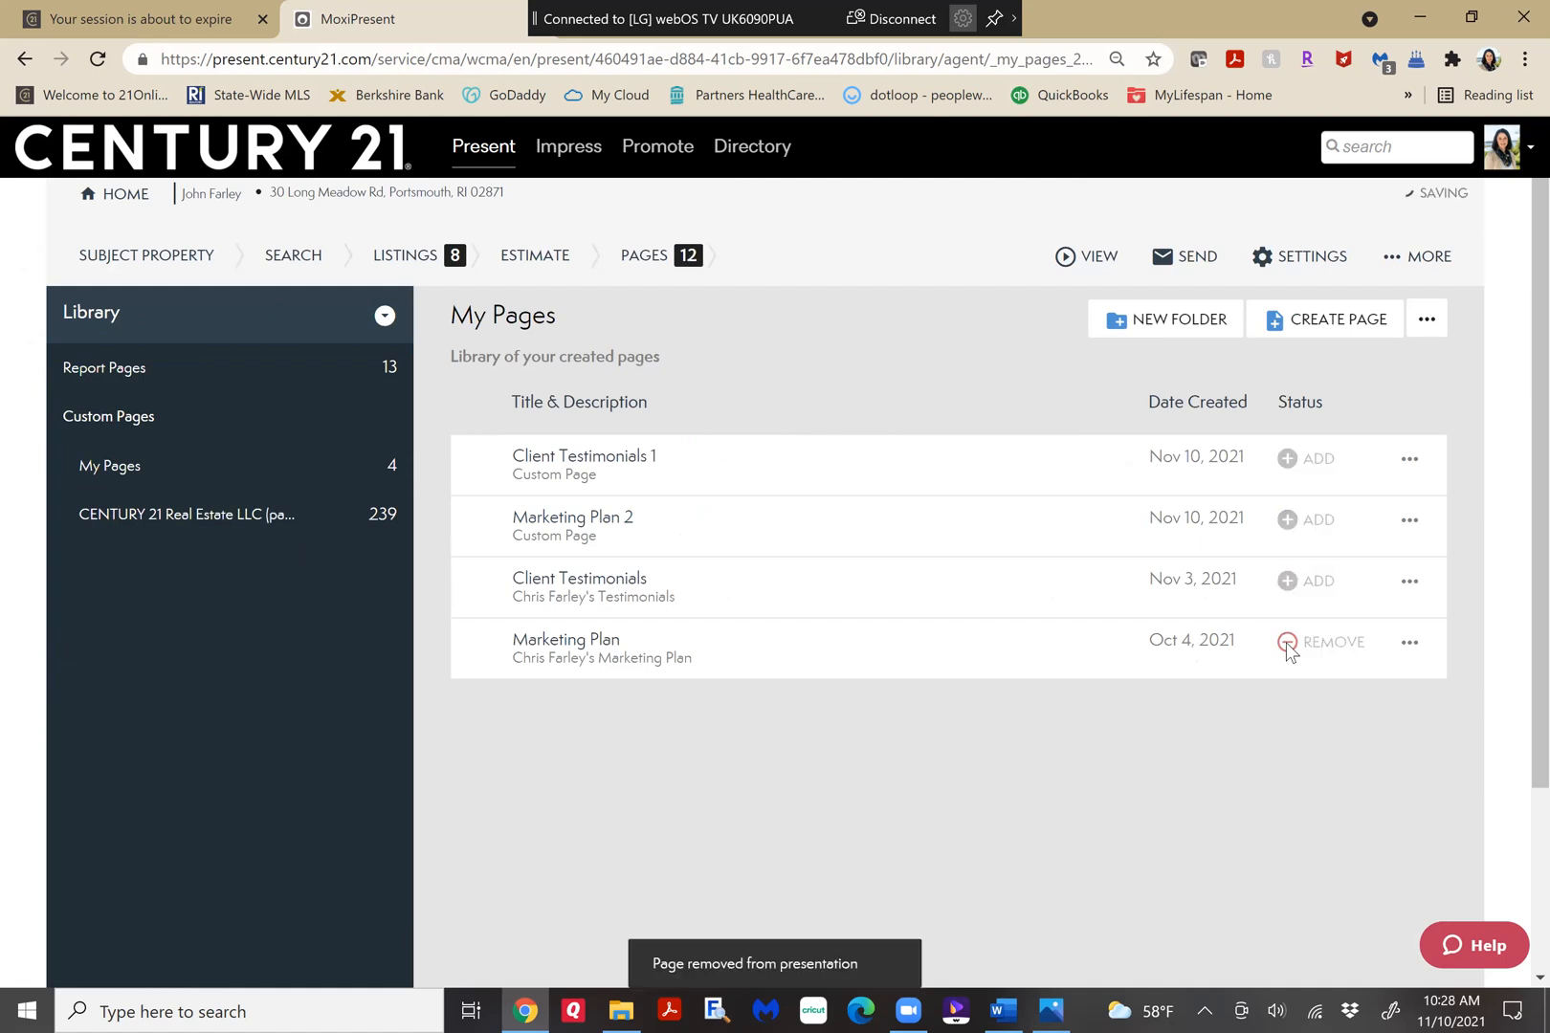
click(1286, 647)
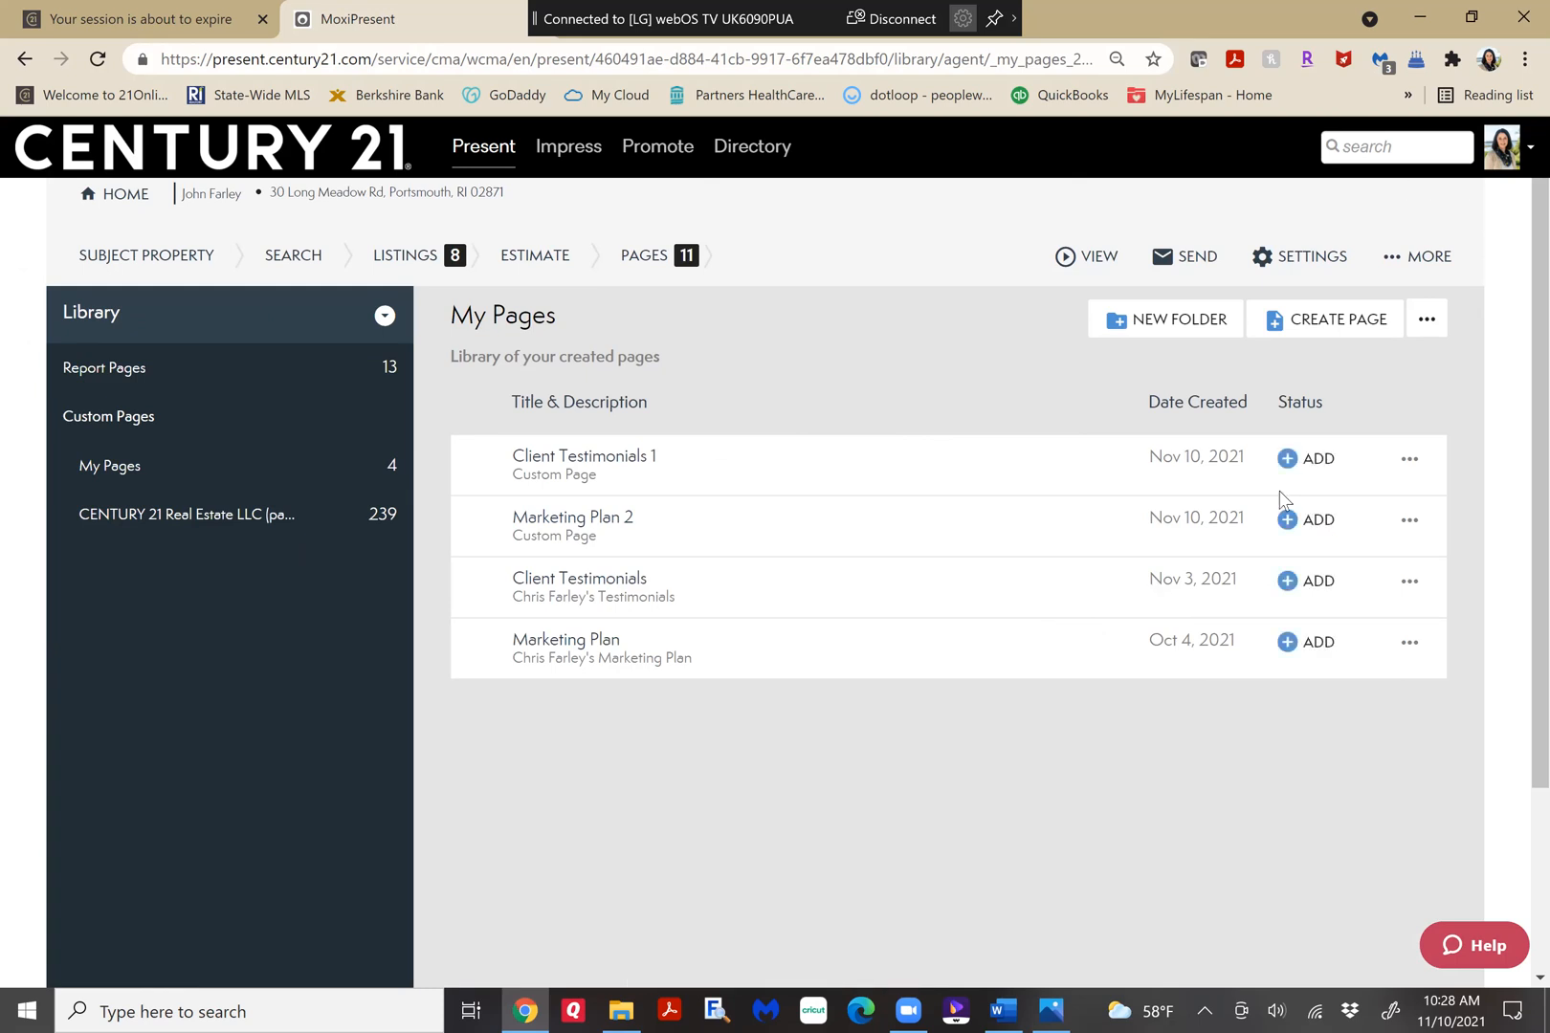
click(1282, 463)
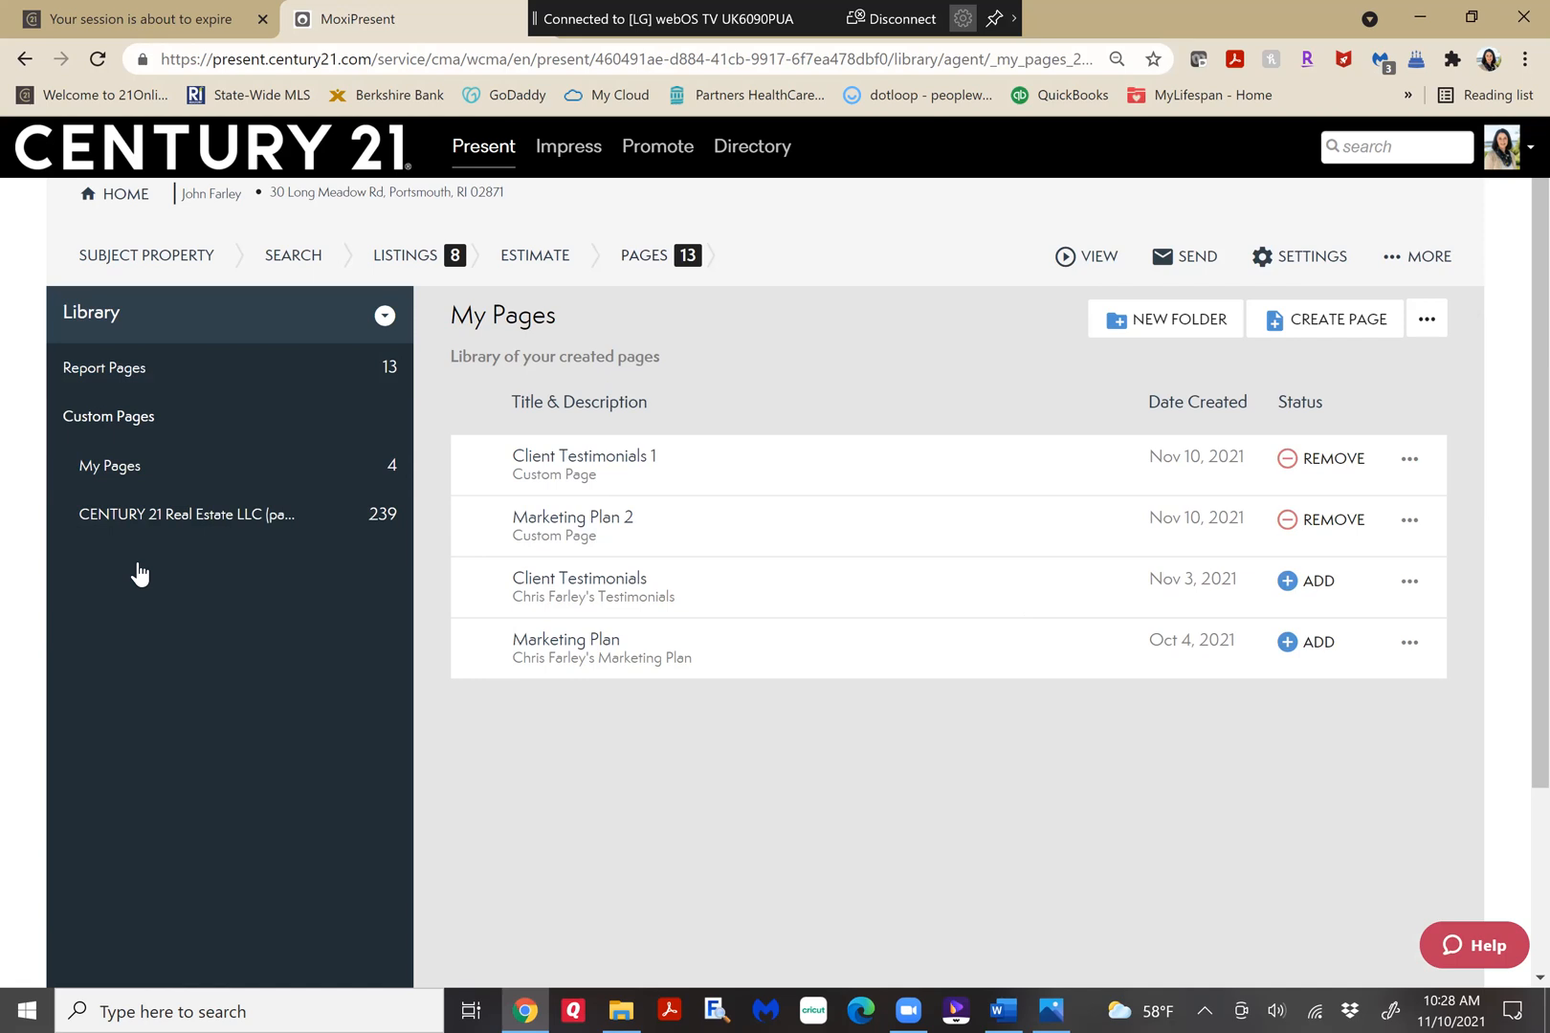
Return to the presentation's page list and move Marketing Plan 2 and Client Testimonials 1, in that order, directly after Net Proceeds.
click(200, 482)
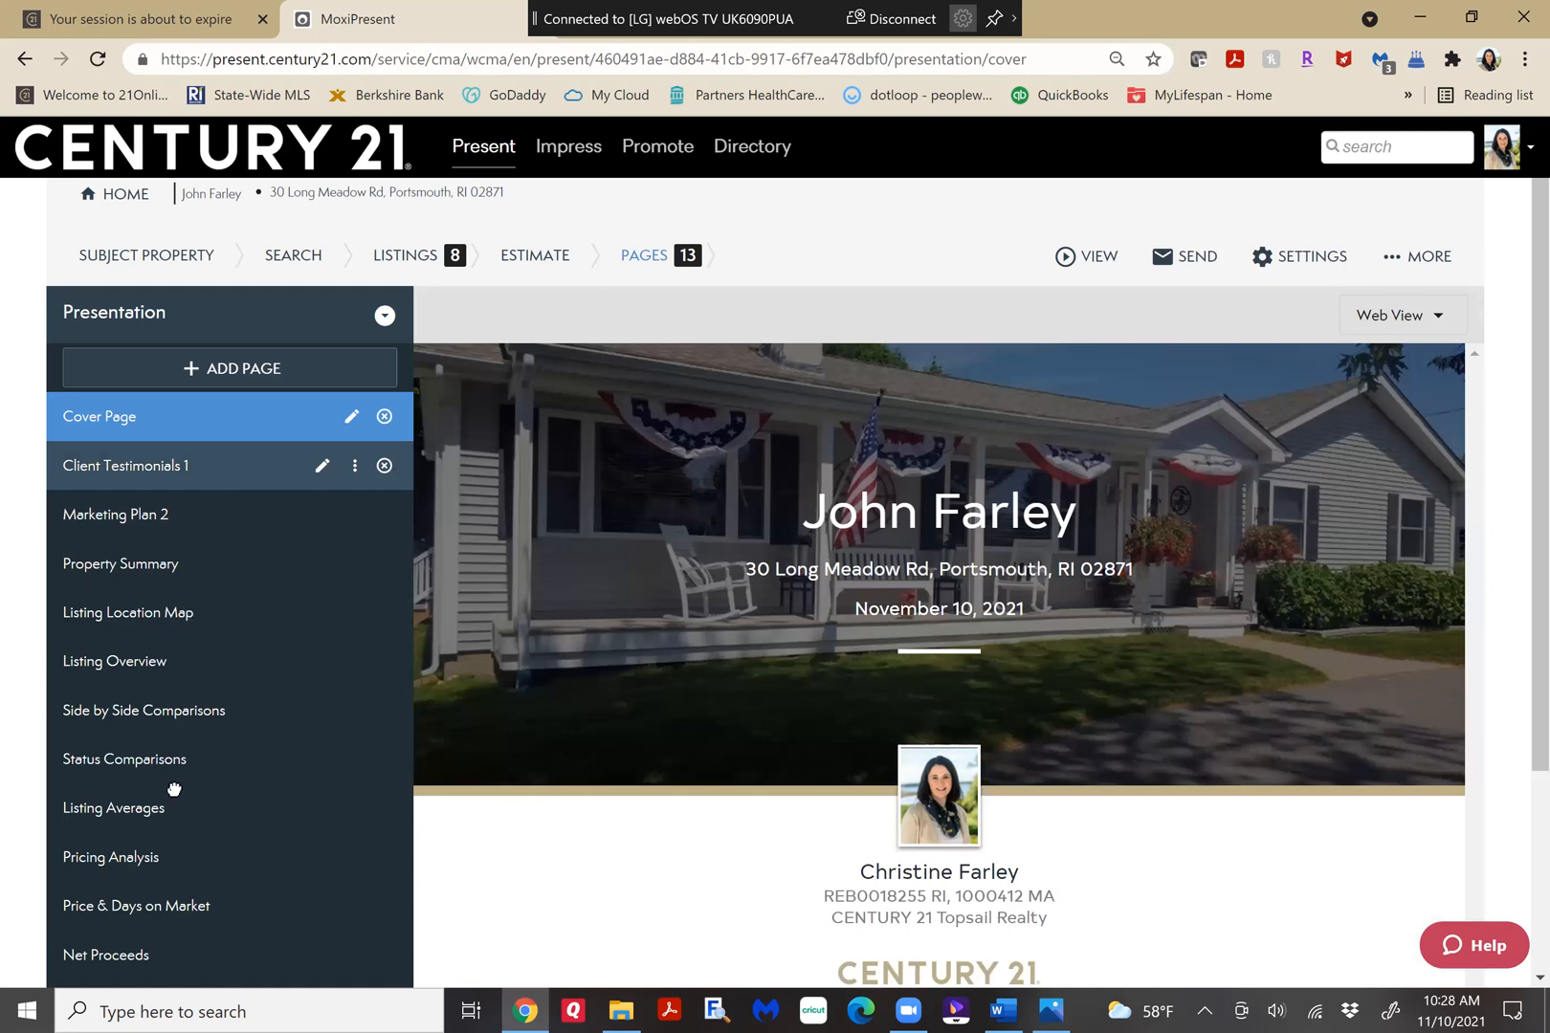
drag(186, 894, 222, 931)
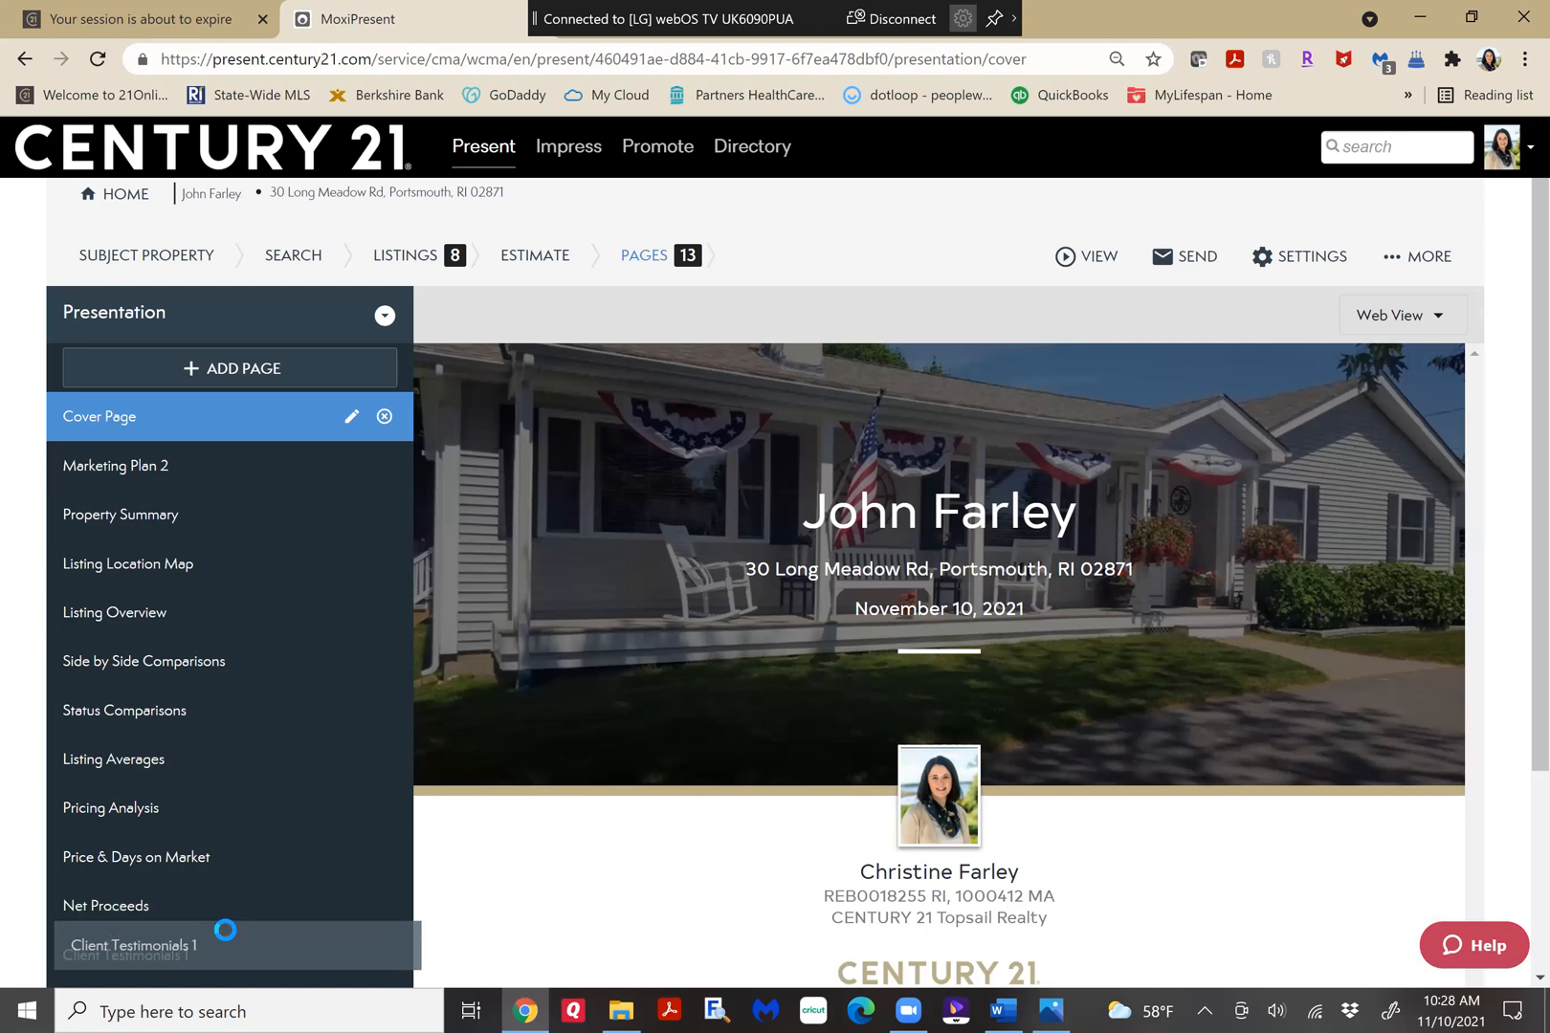
click(247, 469)
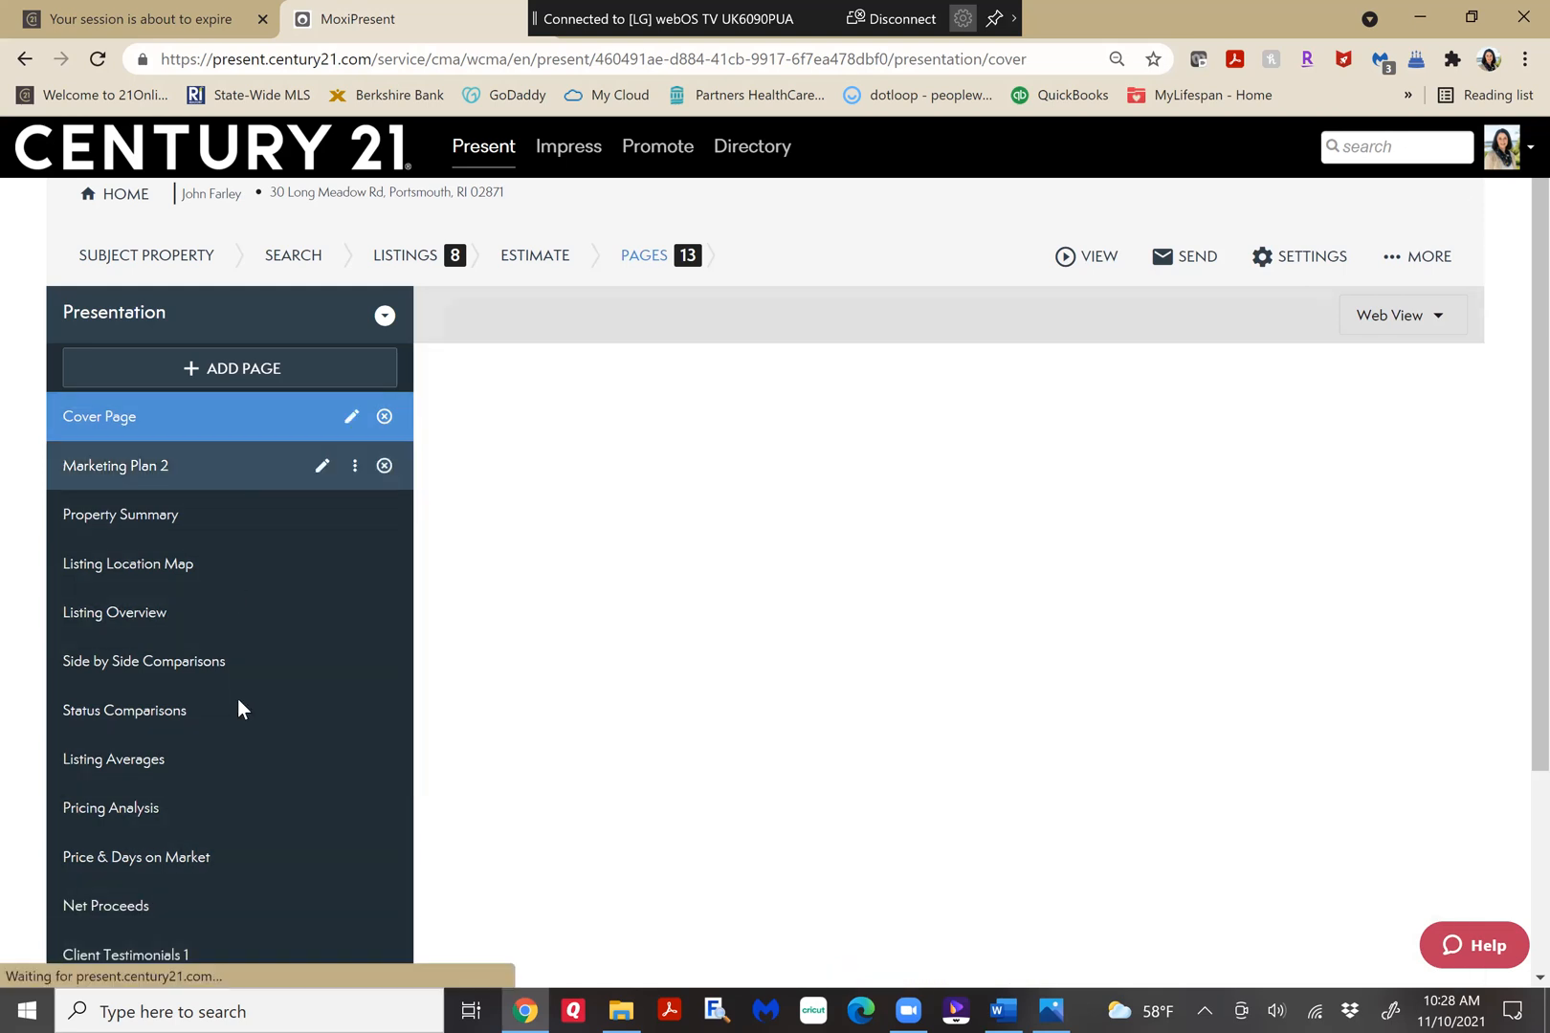
drag(237, 700, 250, 928)
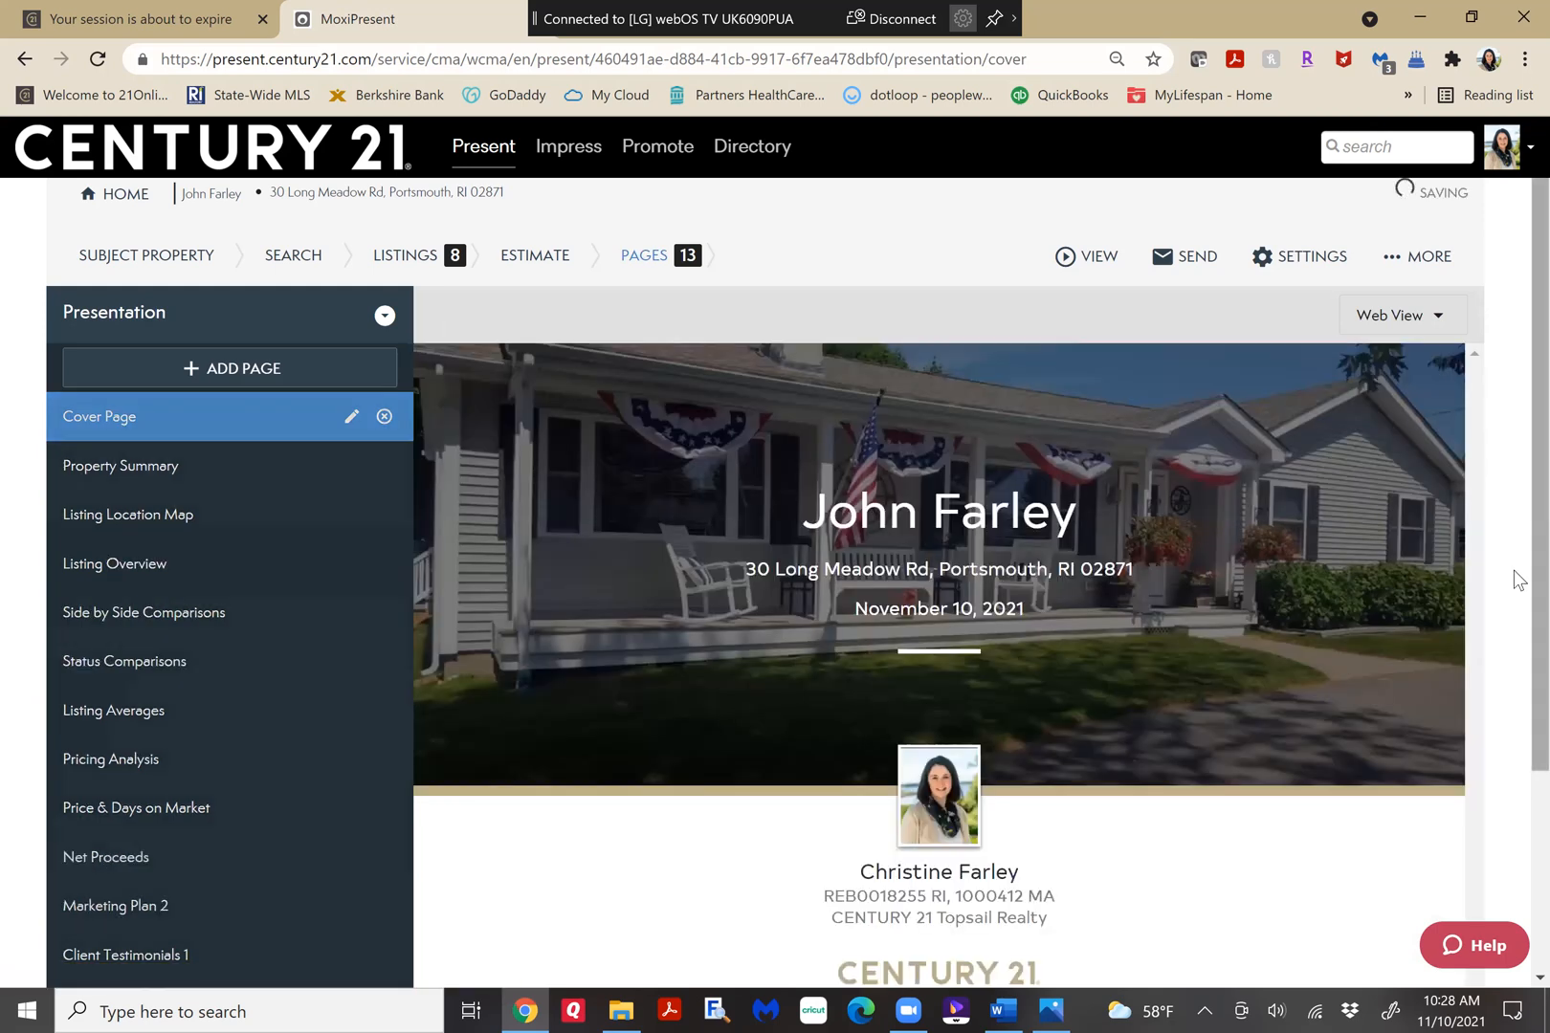
Review the Marketing Plan 2 page in the presentation from its title to the final follow-up section.
scroll(1514, 574, down, 2)
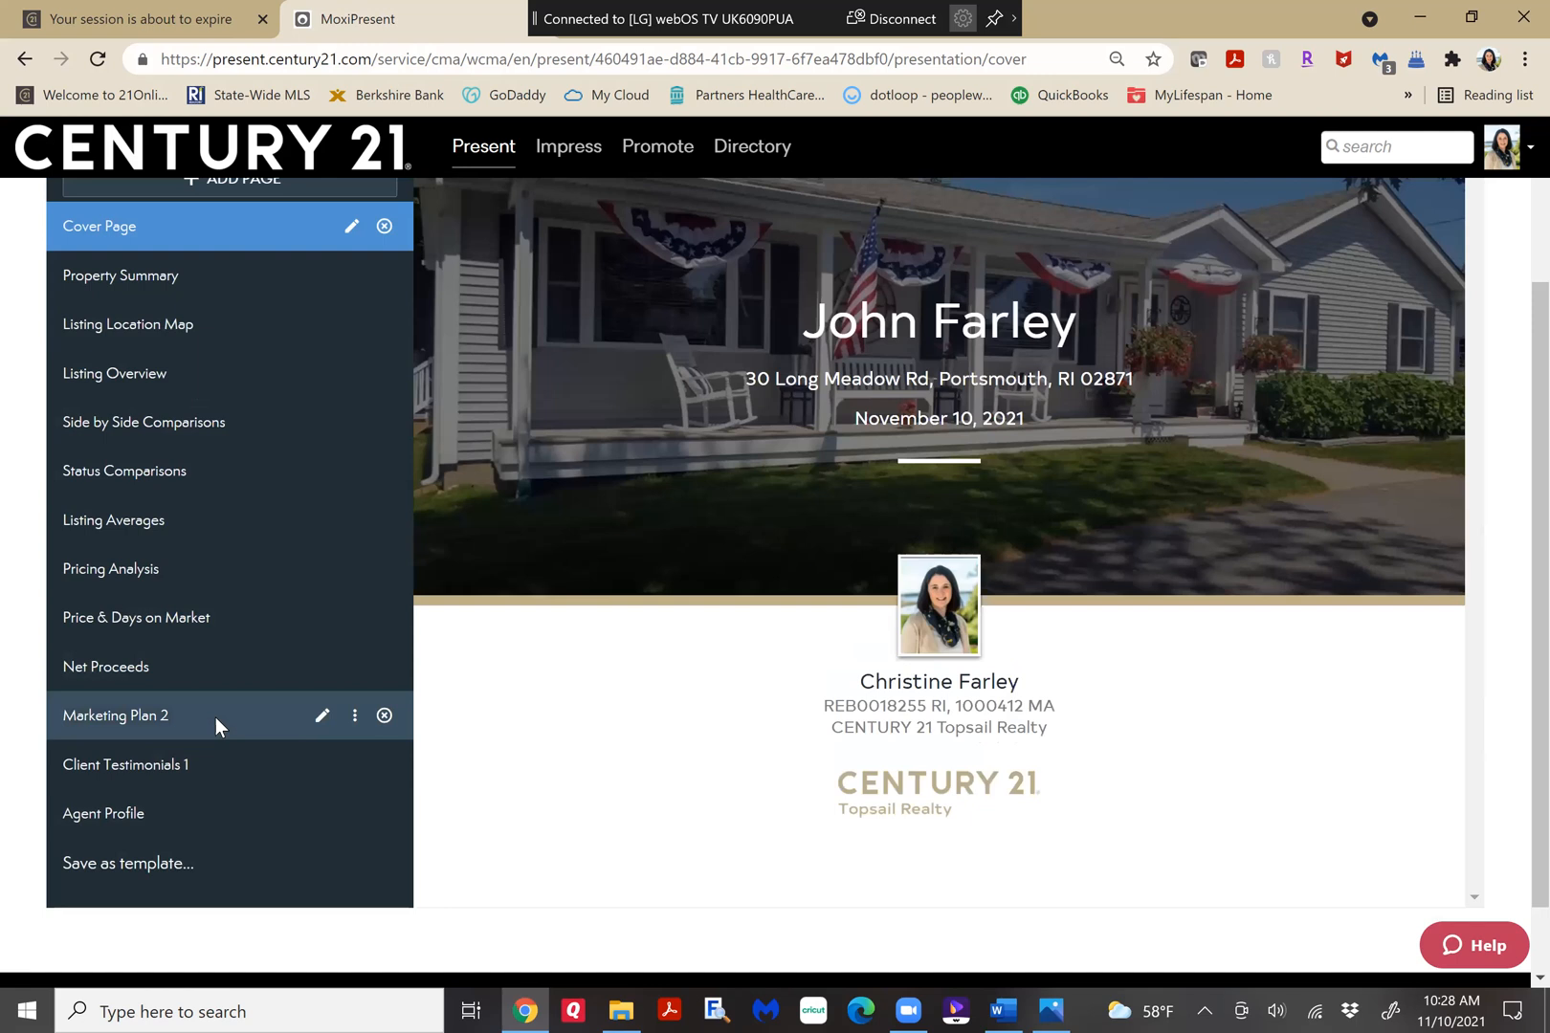
click(215, 719)
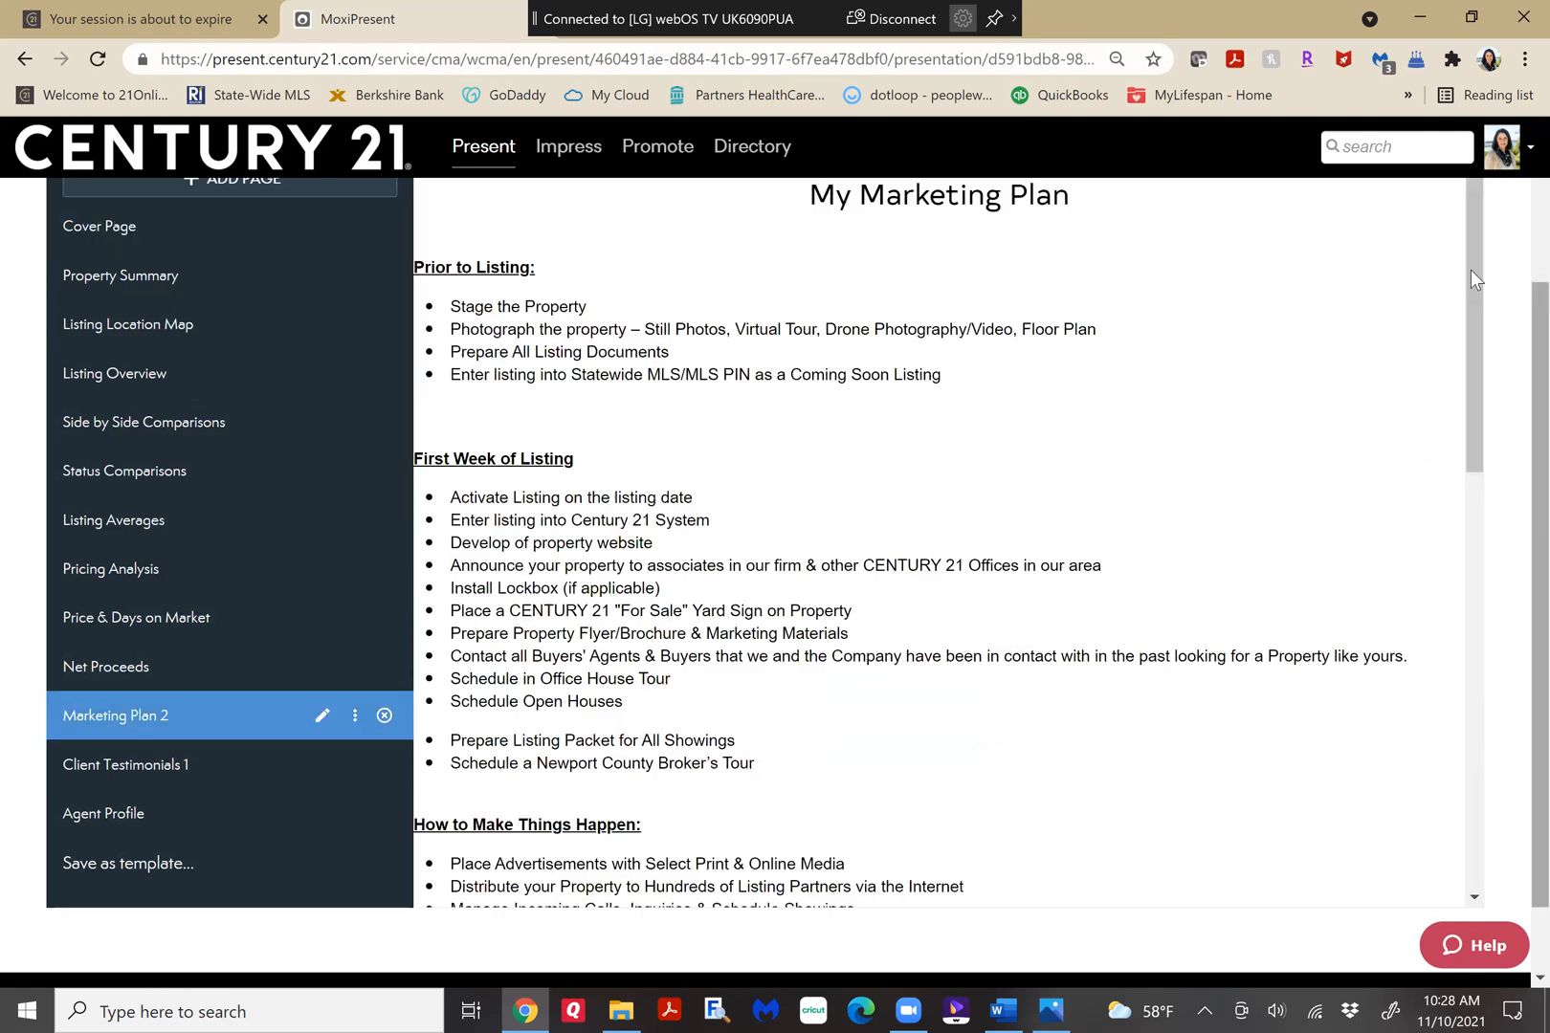
scroll(1472, 574, down, 1)
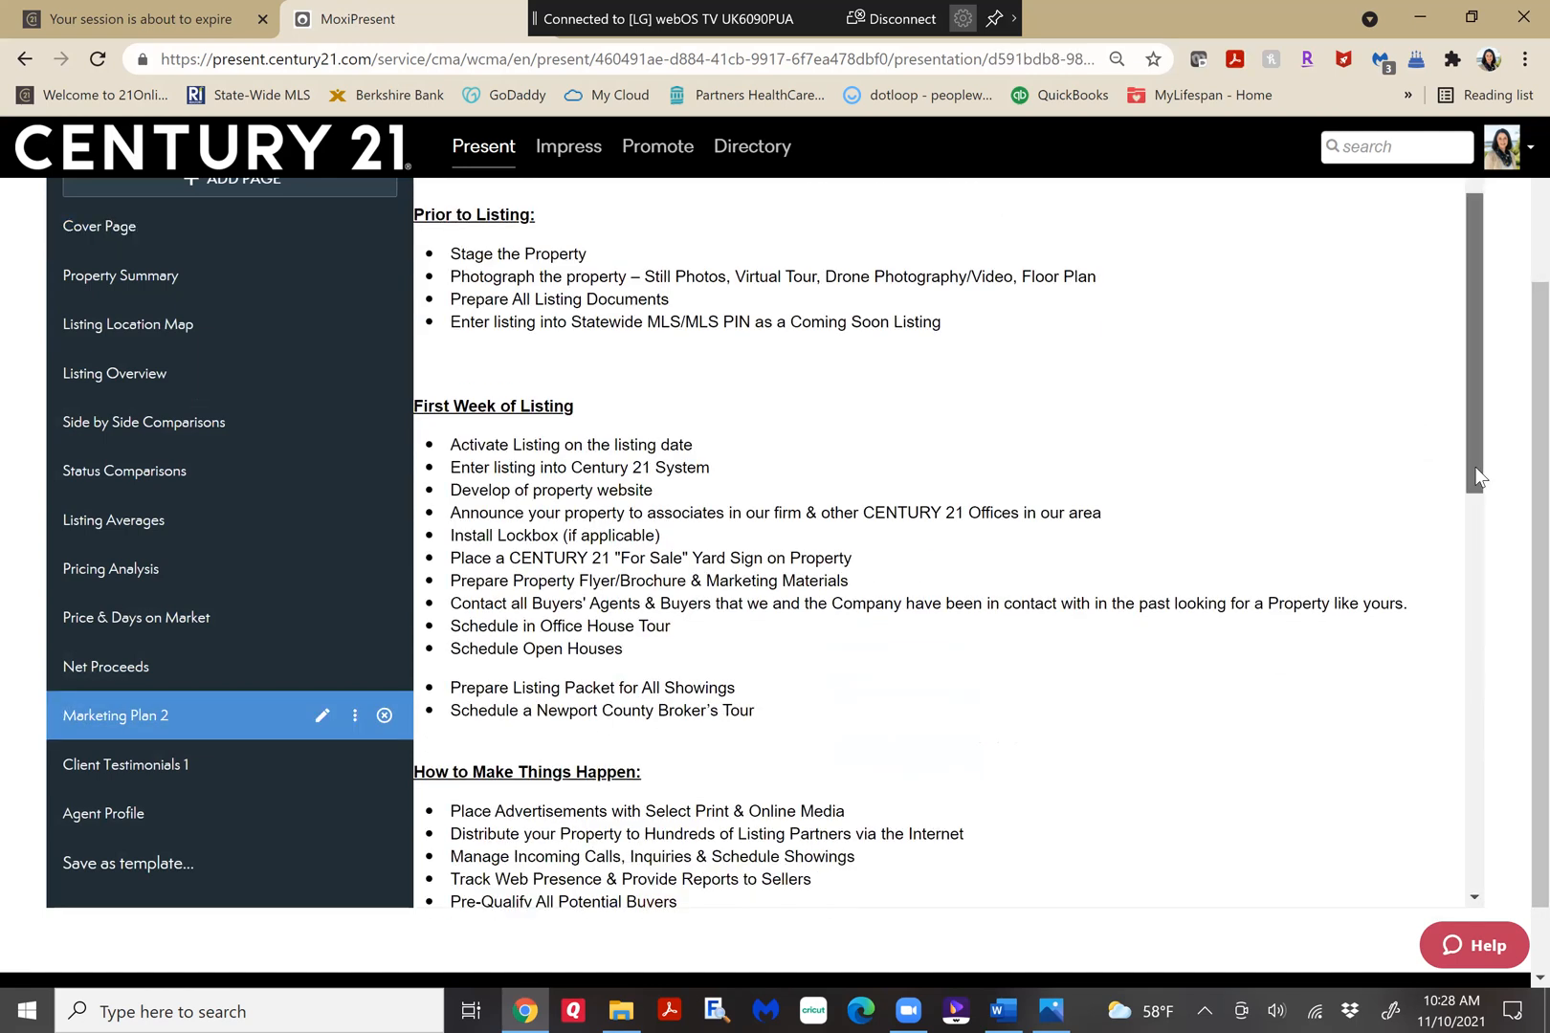
scroll(1465, 677, down, 4)
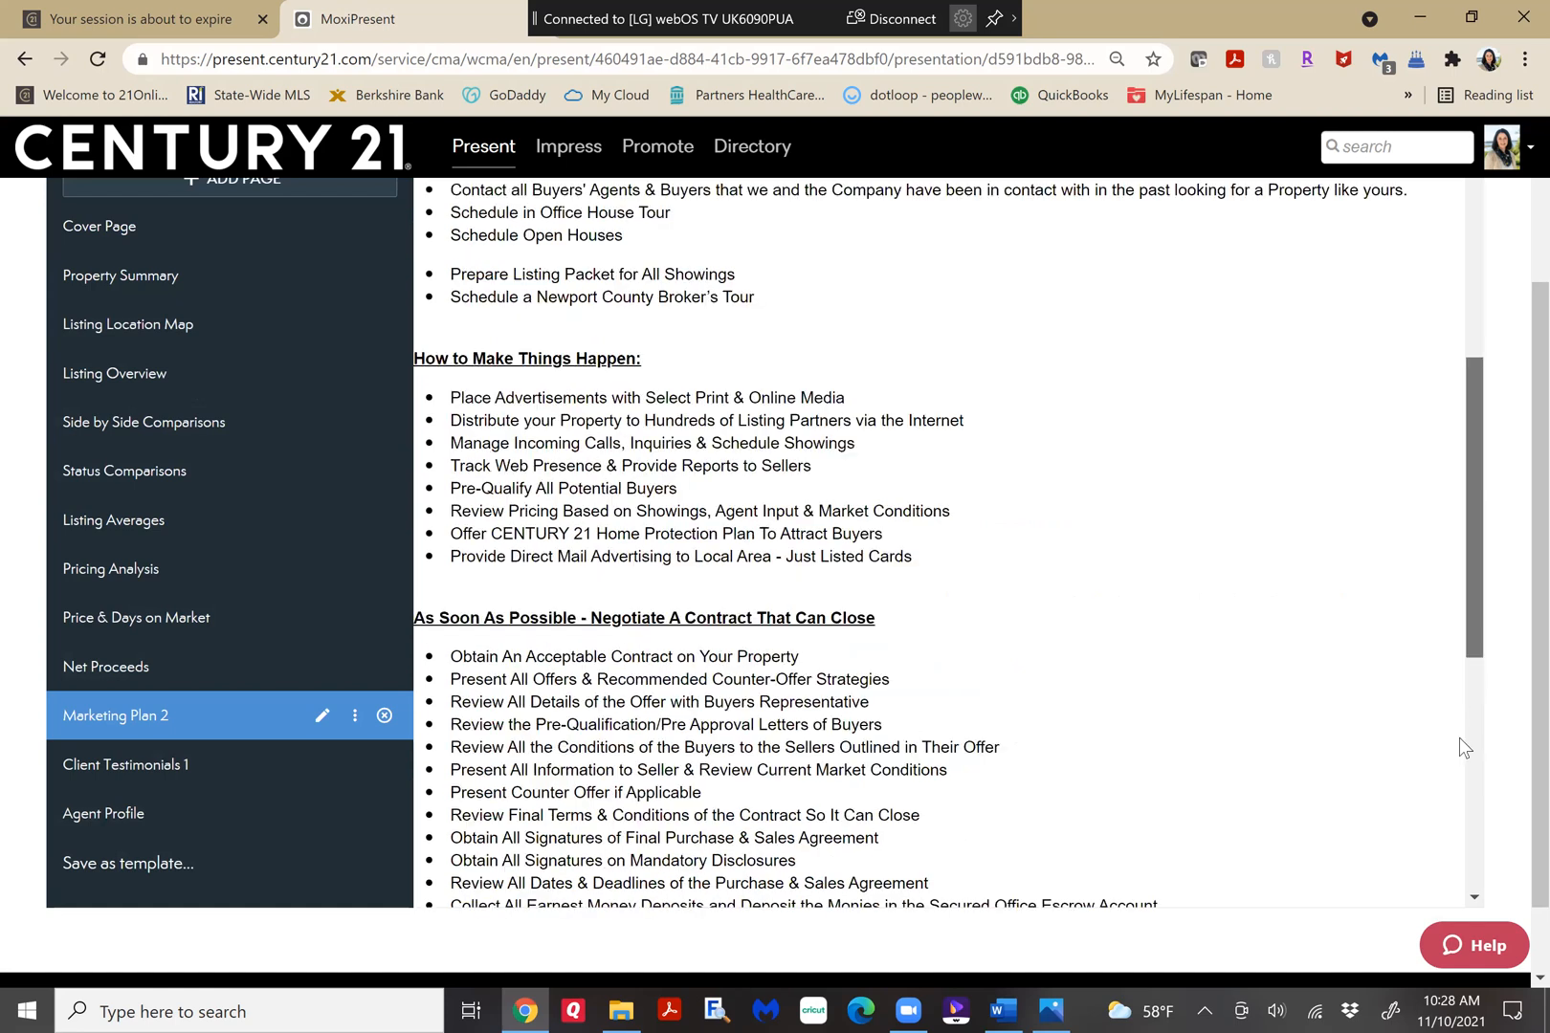
scroll(1458, 759, down, 6)
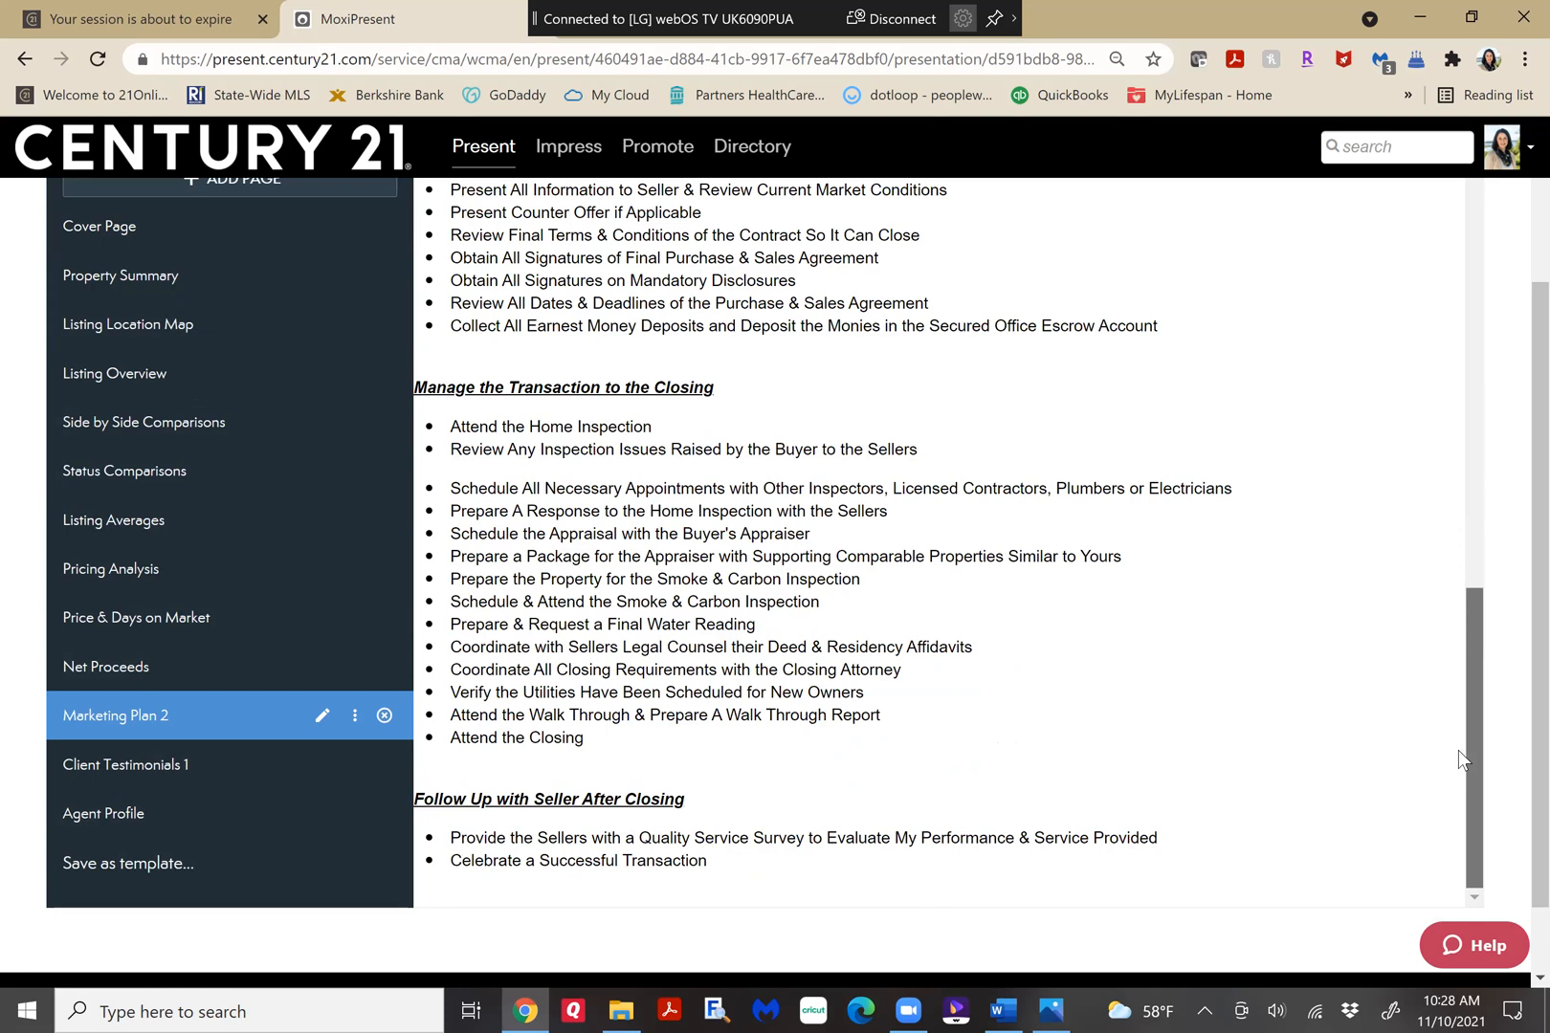
Review the Client Testimonials 1 page through its last testimonials, and display the Agent Profile page.
click(159, 768)
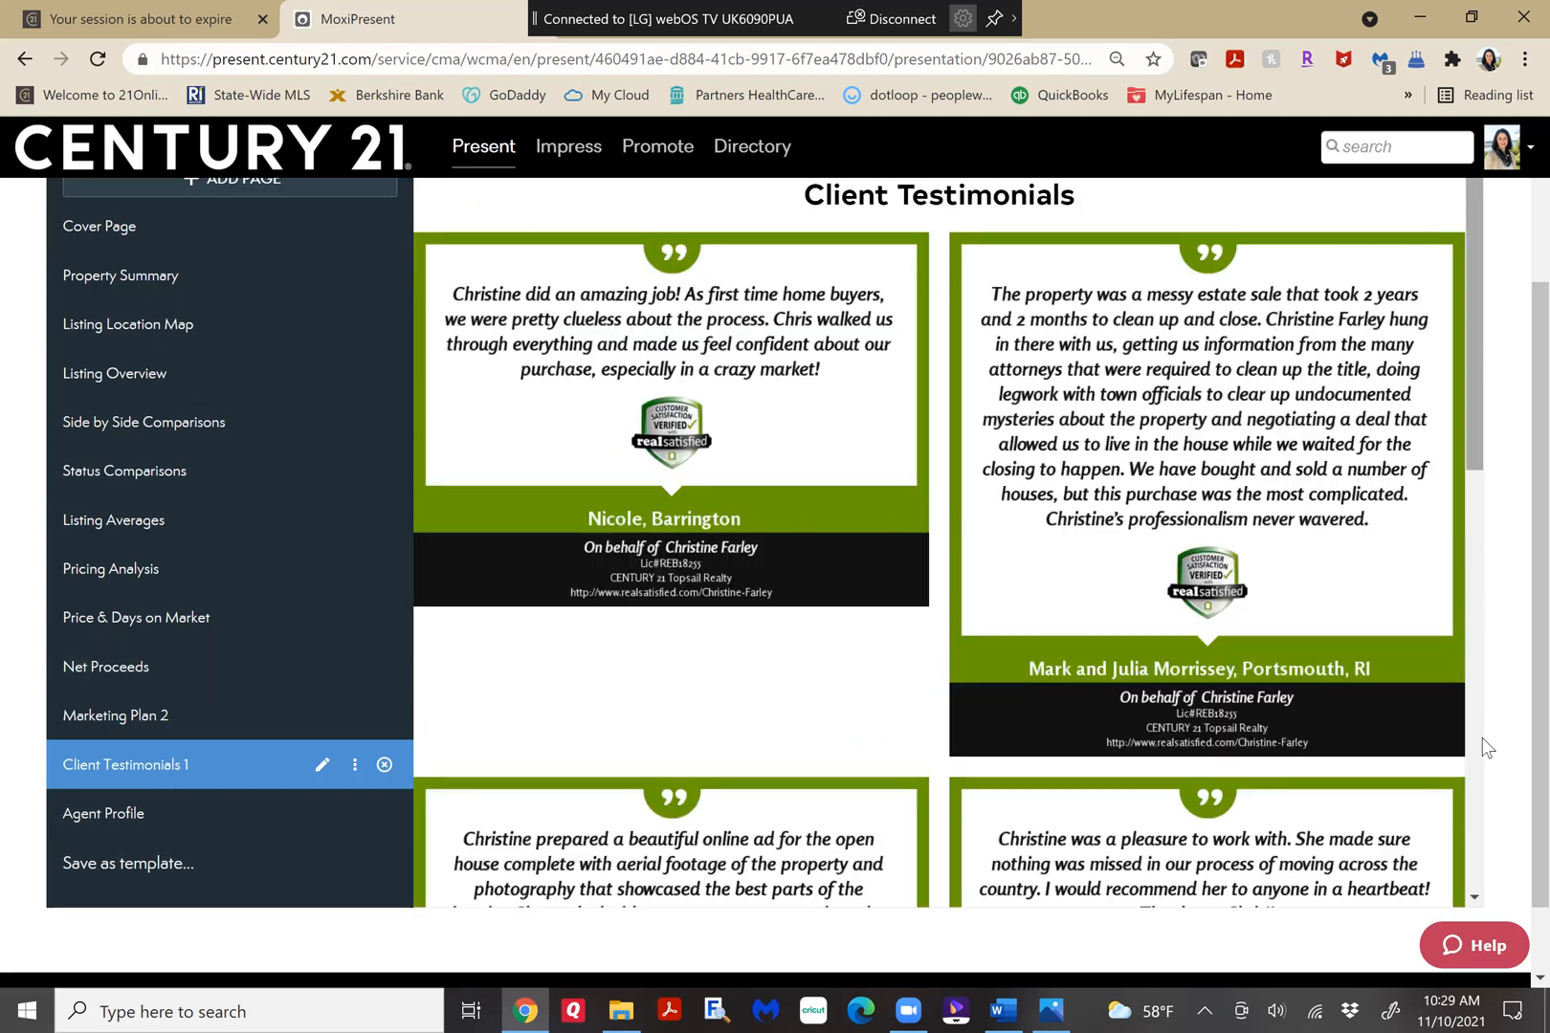
scroll(1482, 737, down, 6)
scroll(1452, 316, down, 4)
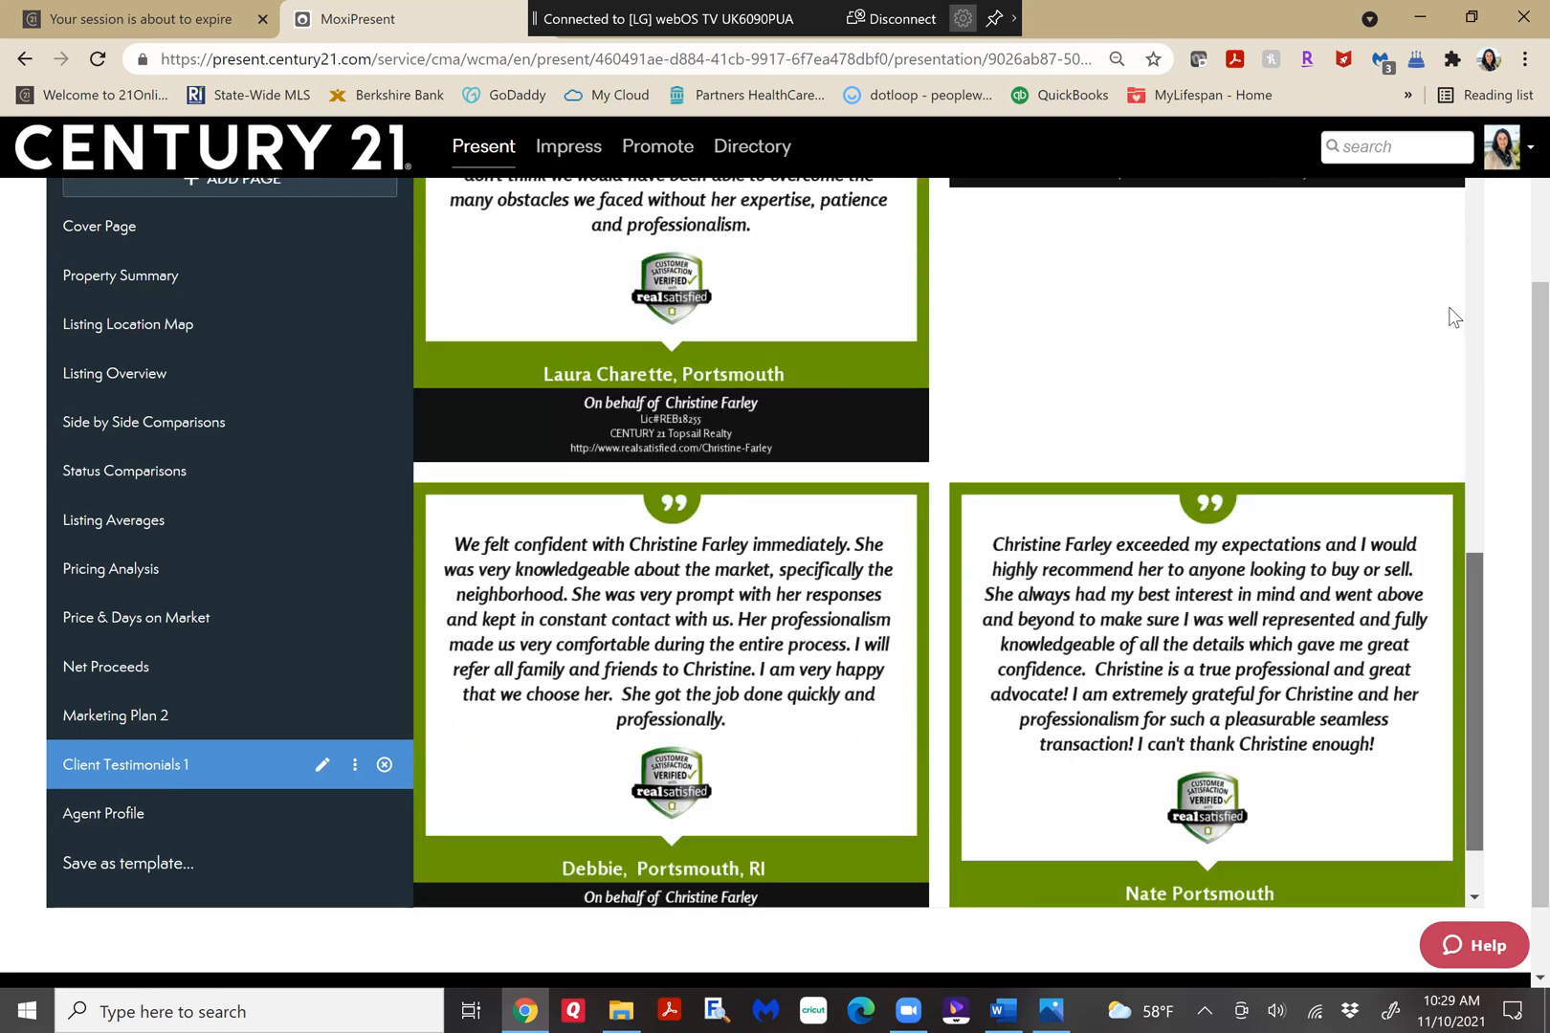
scroll(1452, 316, up, 6)
scroll(1452, 315, up, 2)
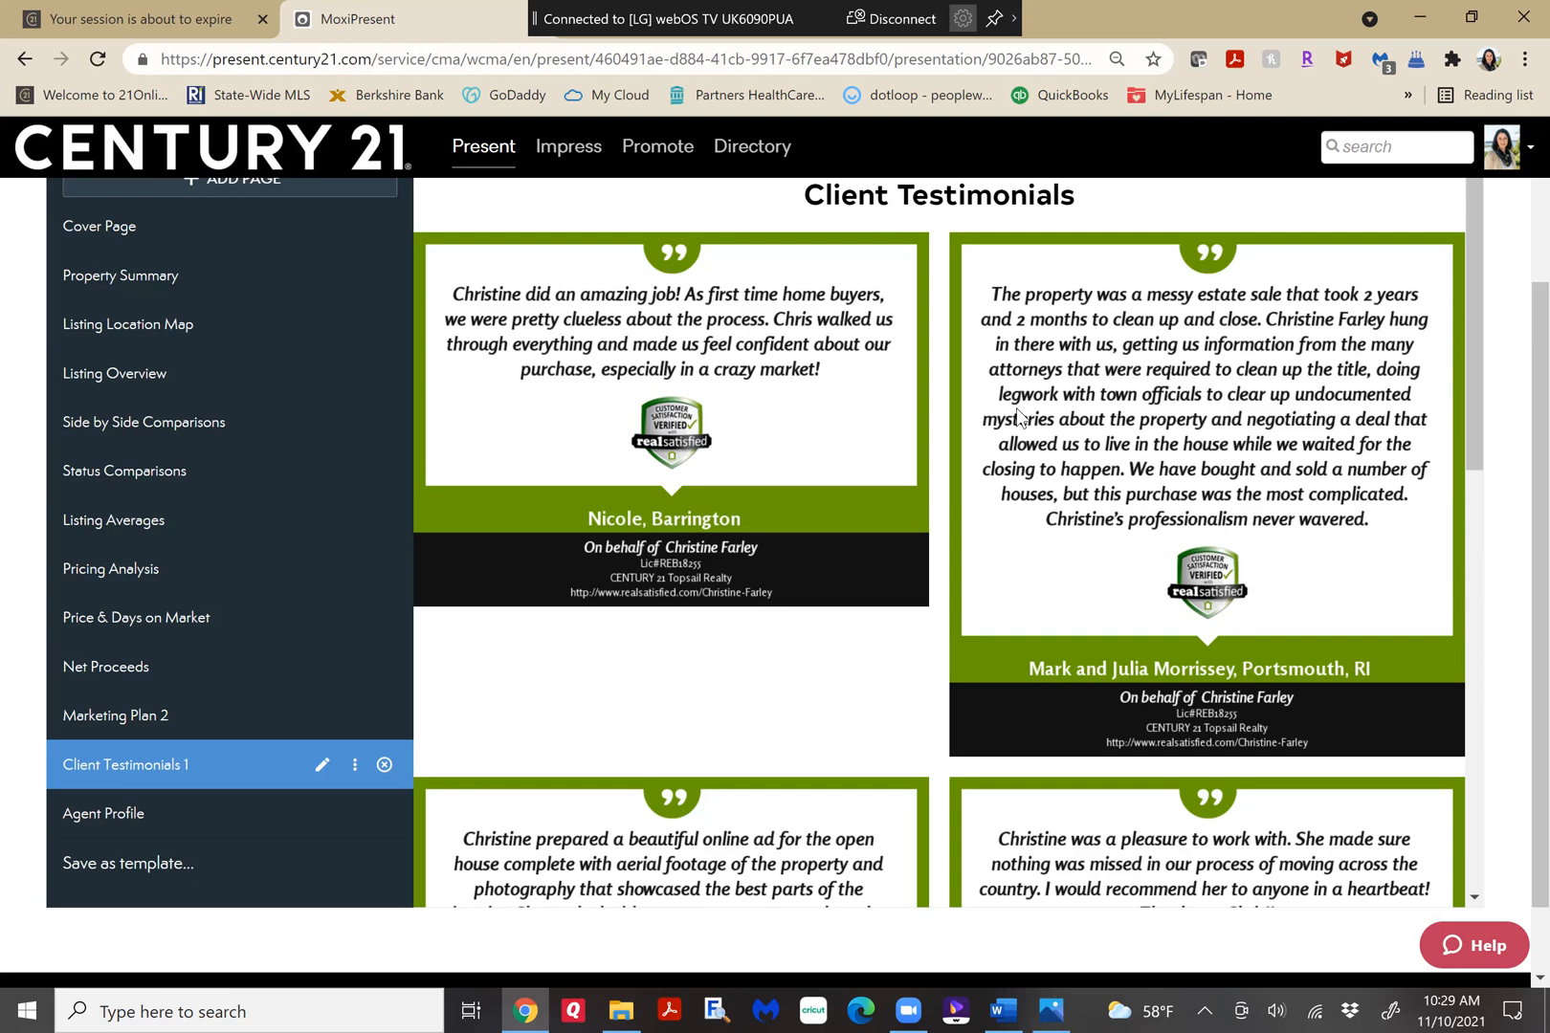
click(132, 816)
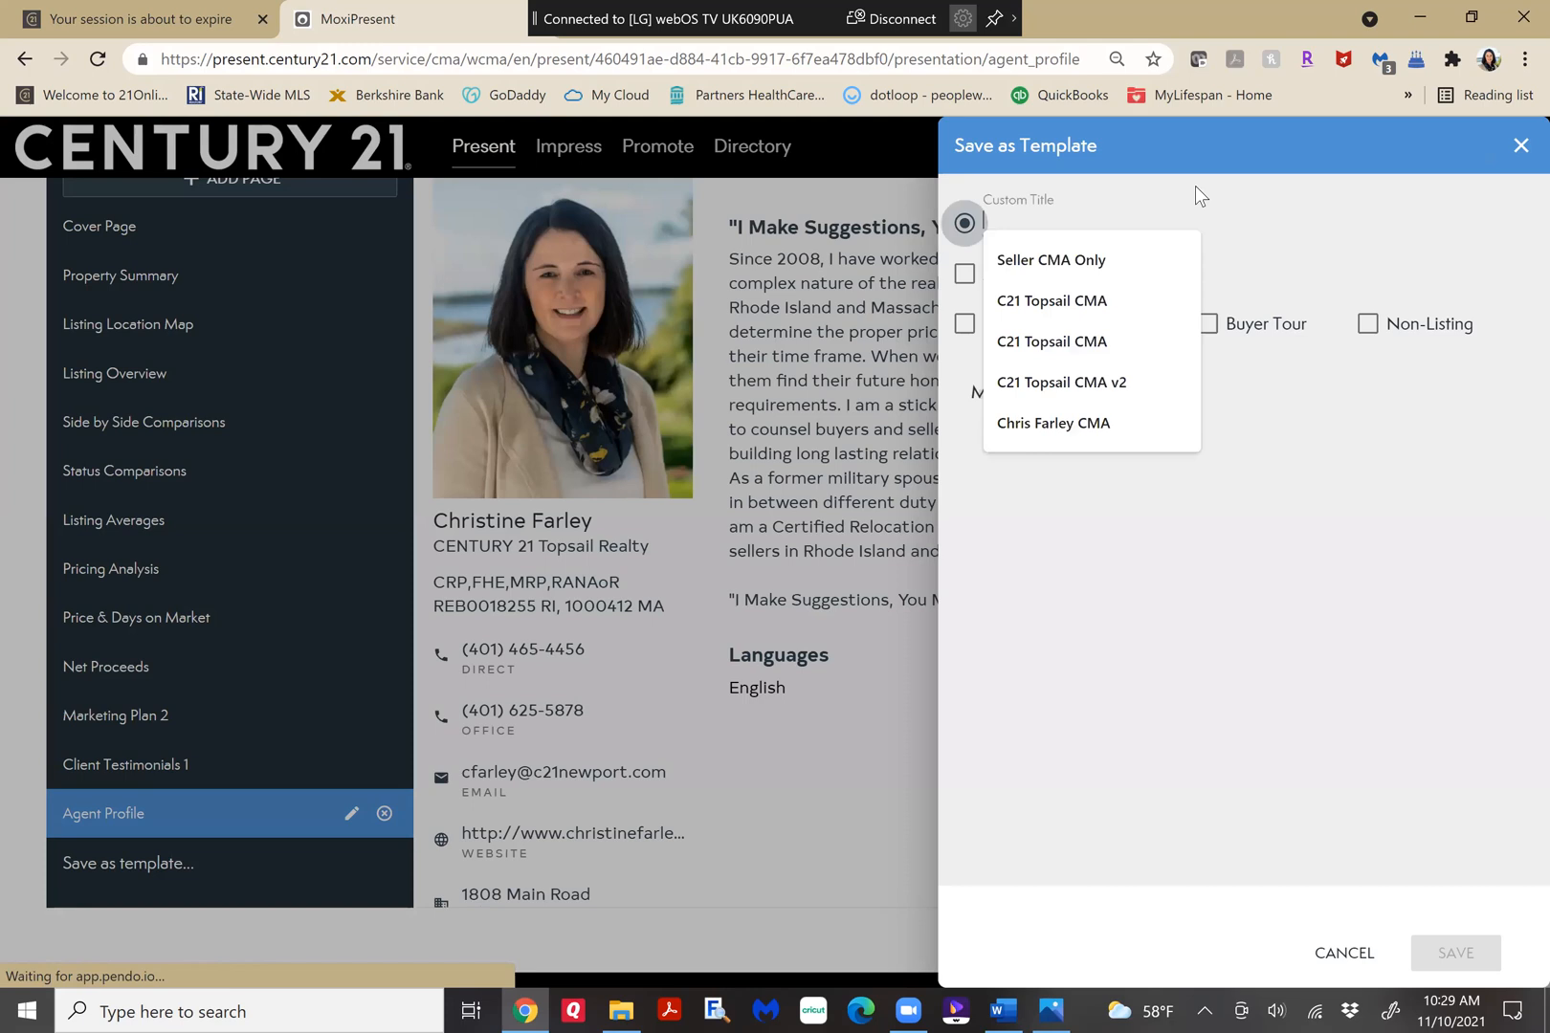
Try to save the presentation as a seller template, with the agent's name followed by "CMA" as the custom title.
text(Ch)
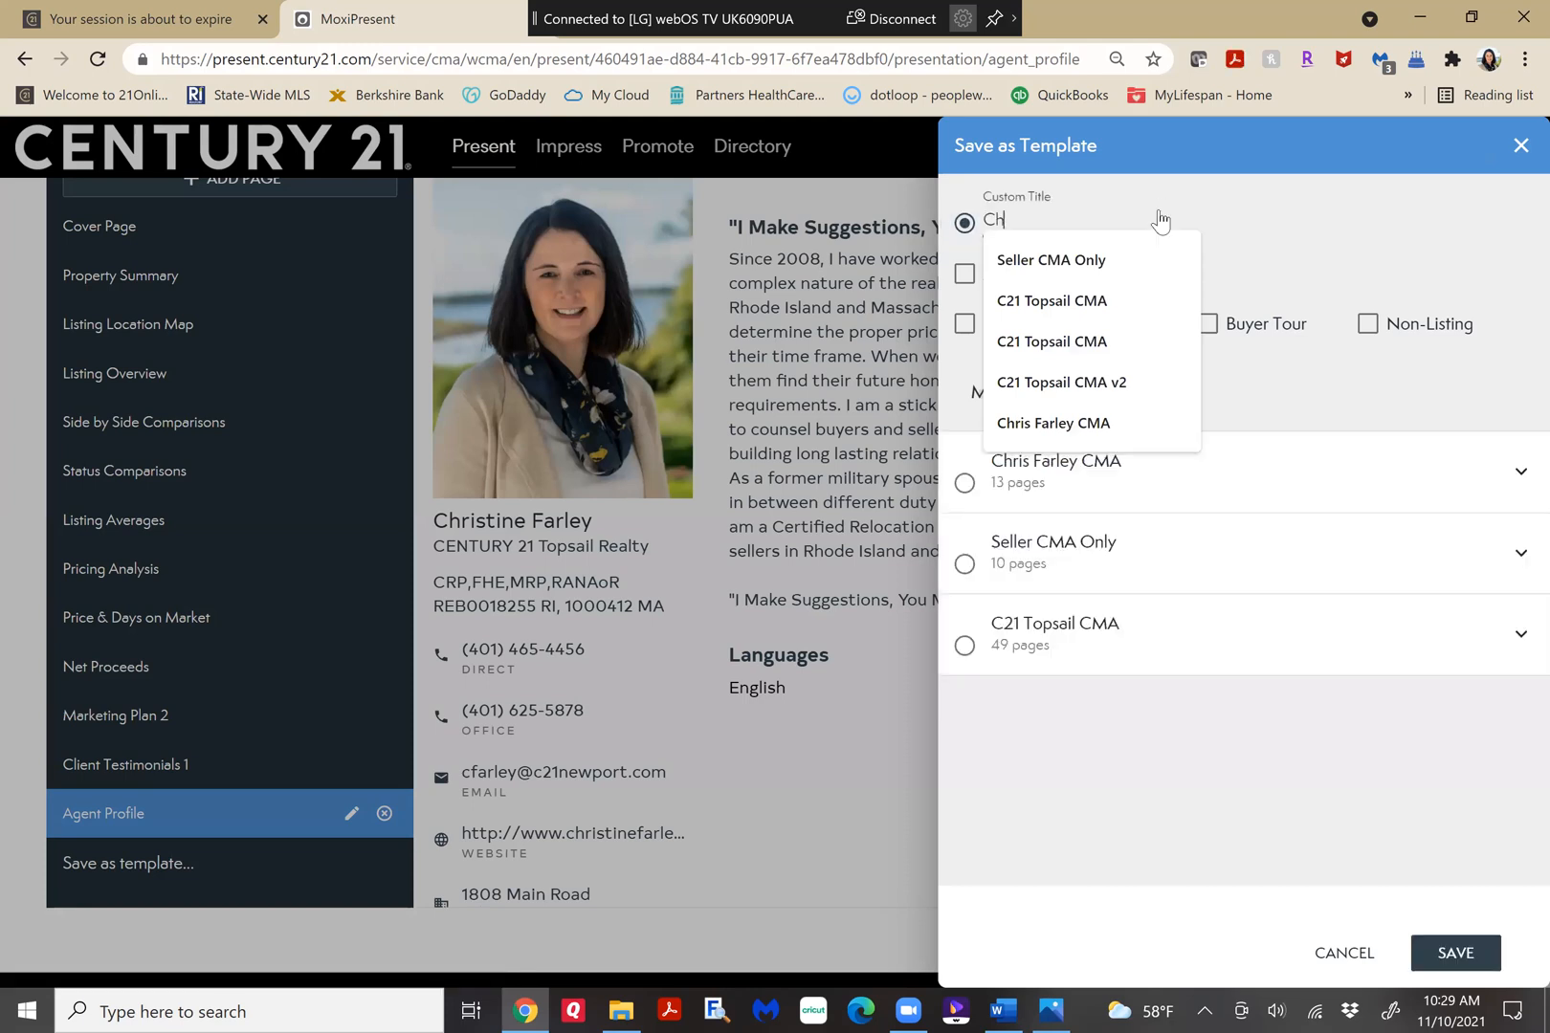
text(ris C)
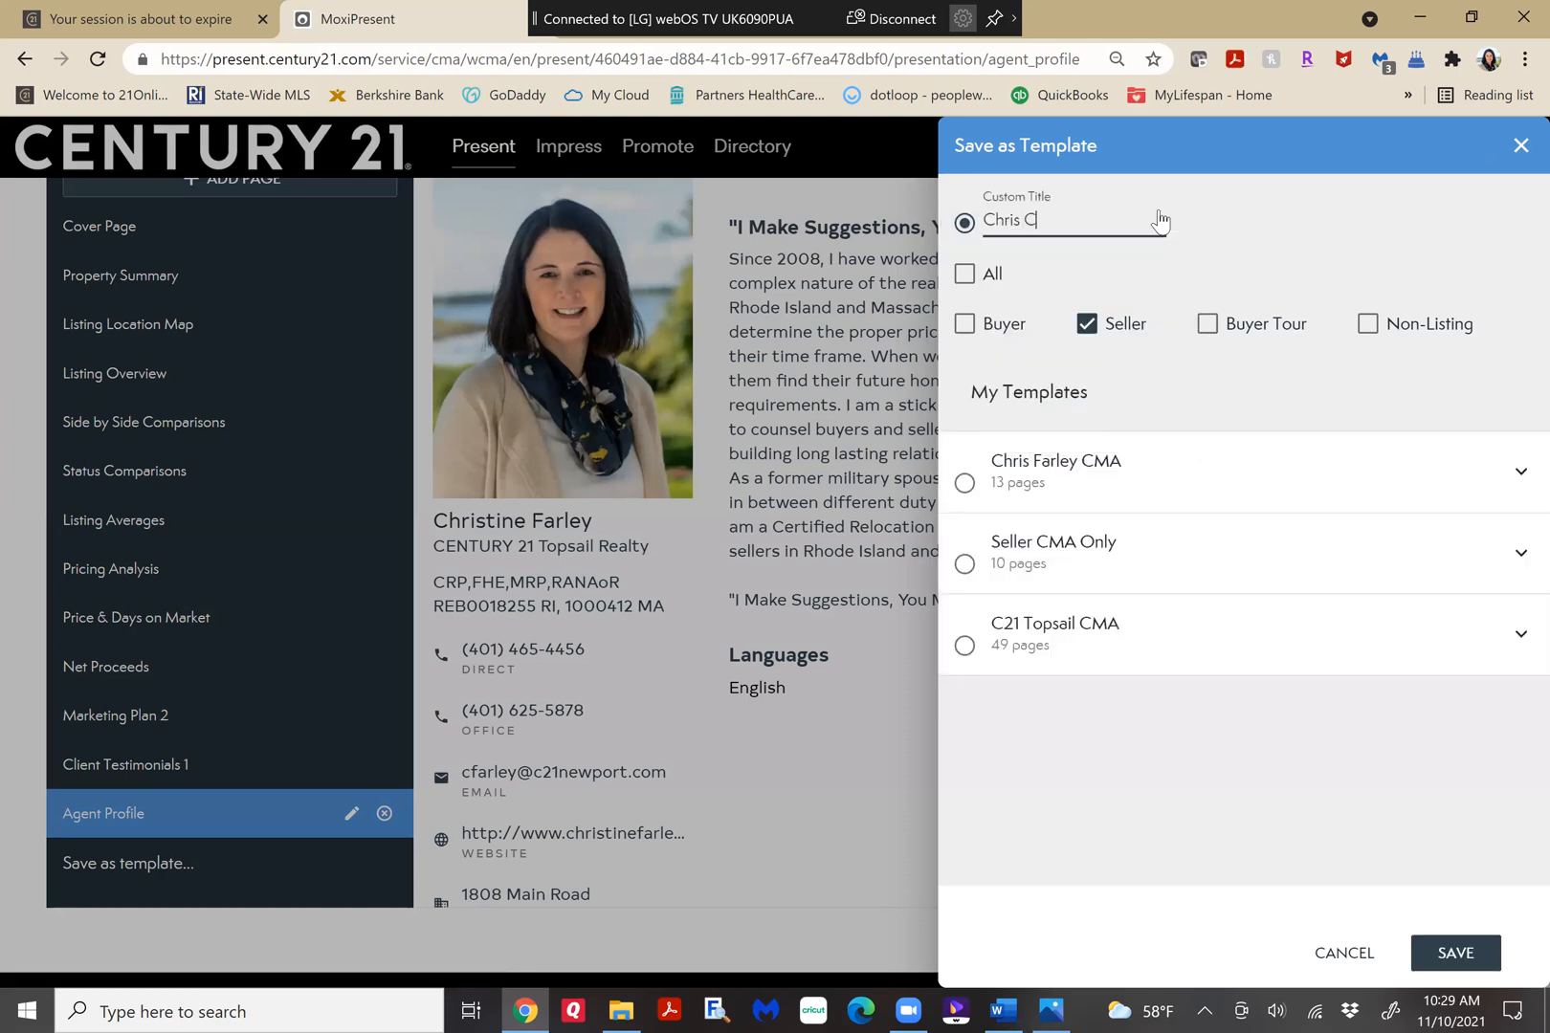
key(BackSpace)
text(Farl)
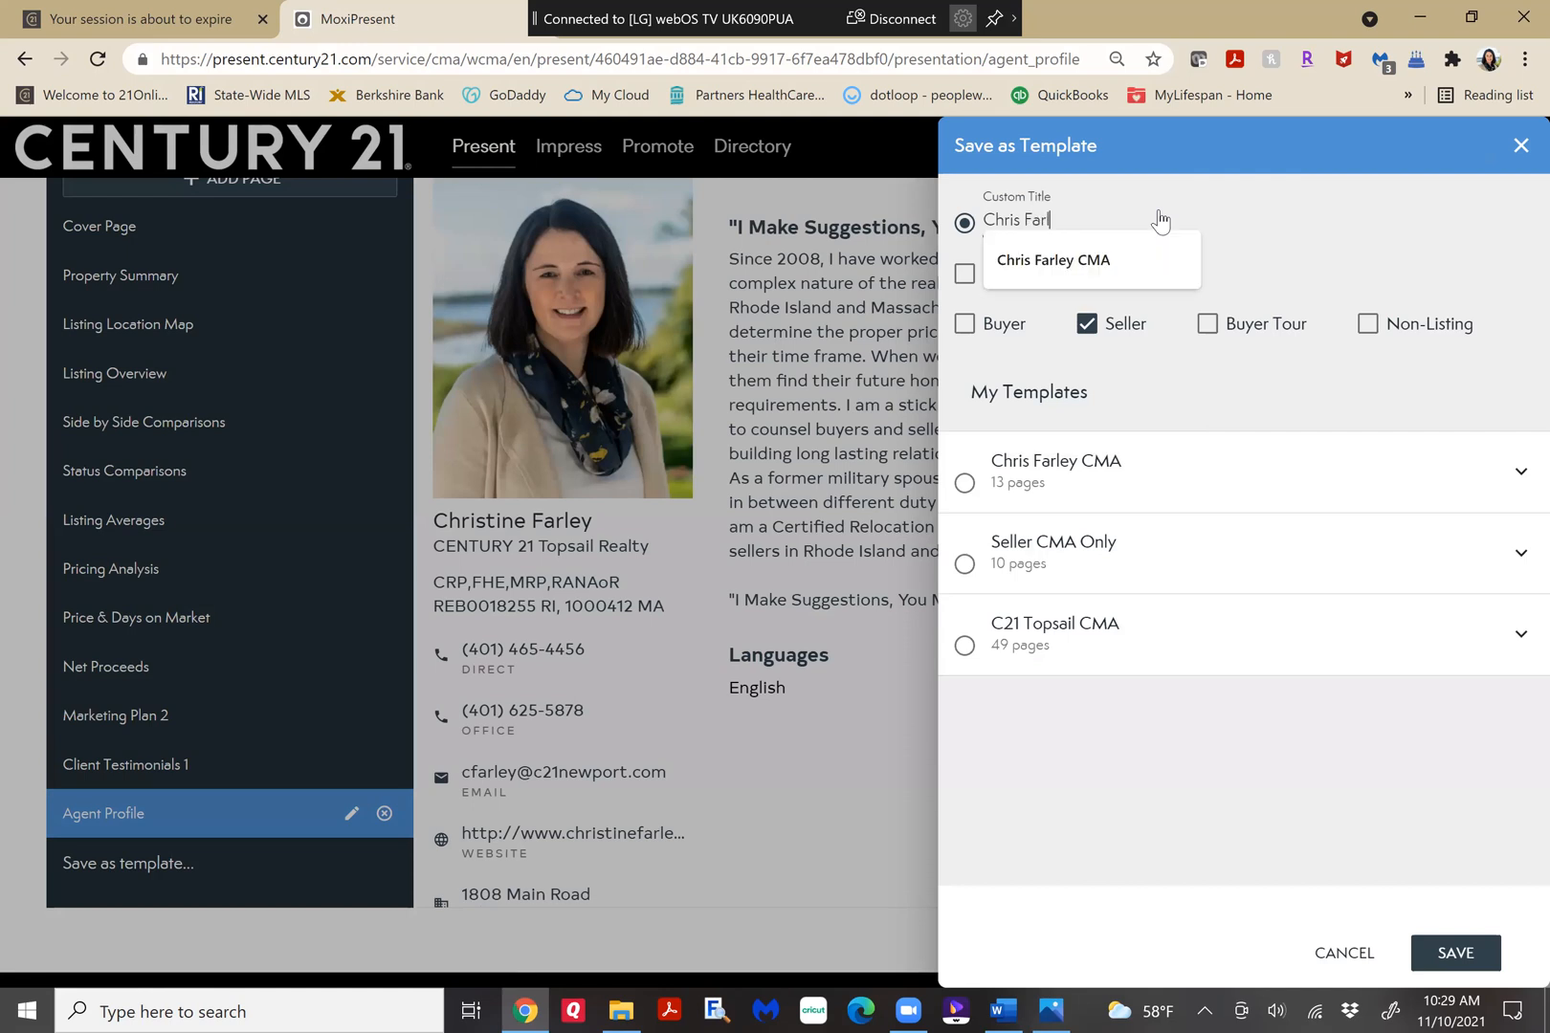
text(ey CM)
click(1138, 263)
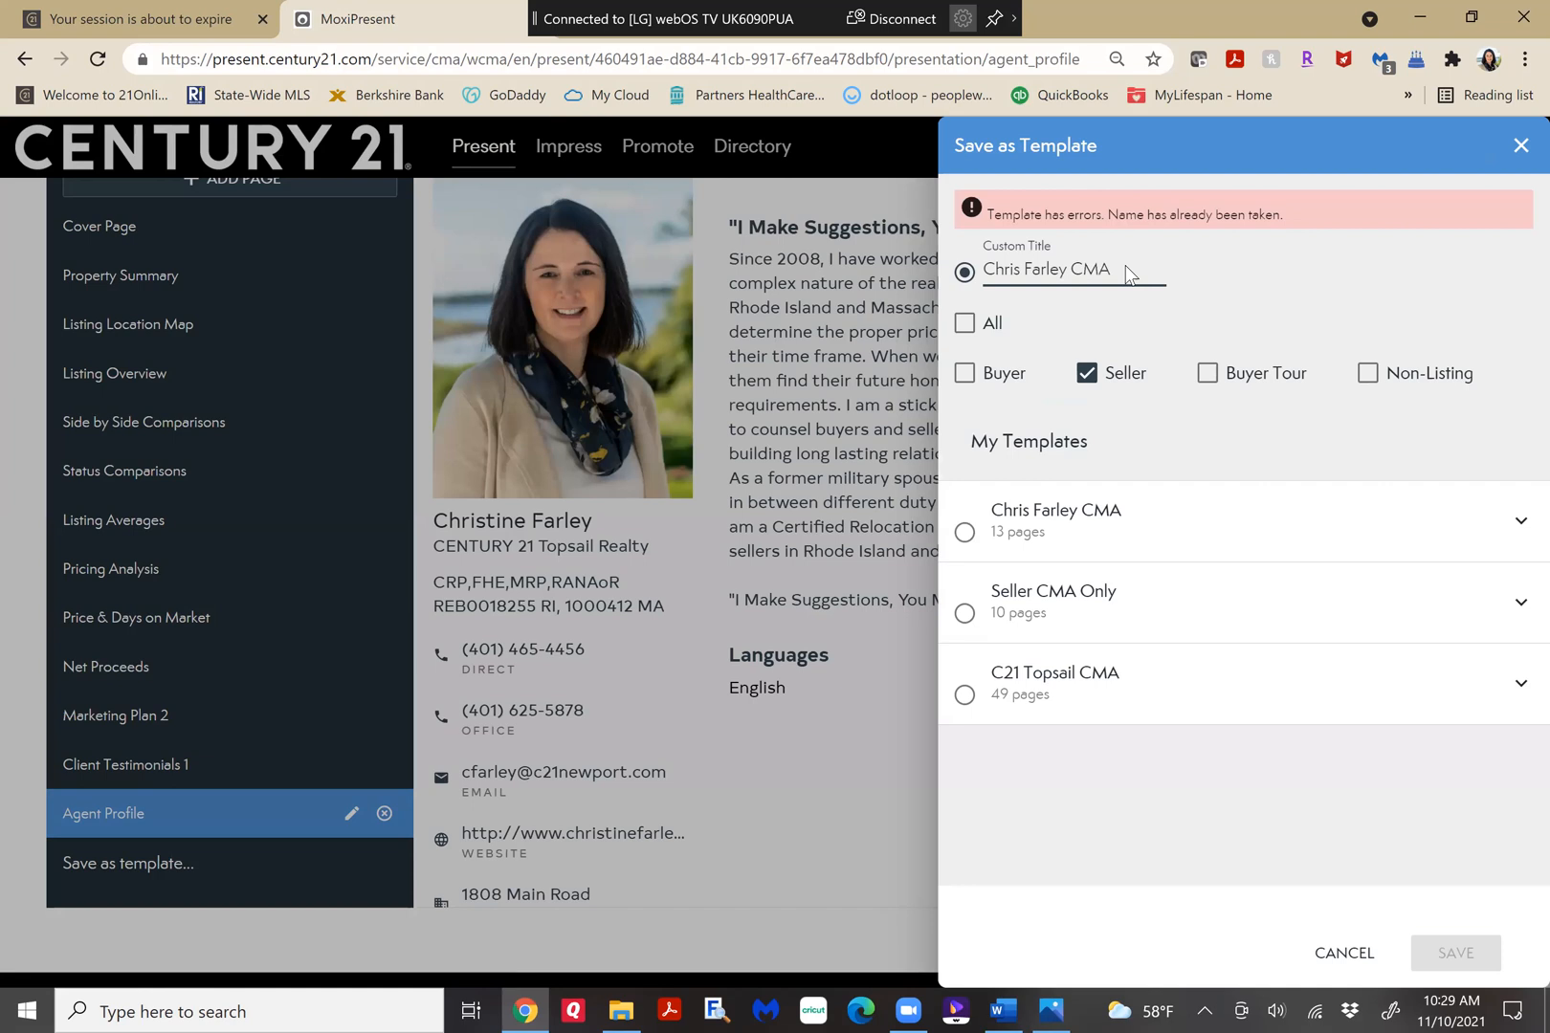
Shorten the template's custom title to just the agent's name and save the seller template.
key(BackSpace)
key(BackSpace)
key(BackSpace)
key(BackSpace)
key(BackSpace)
text(y)
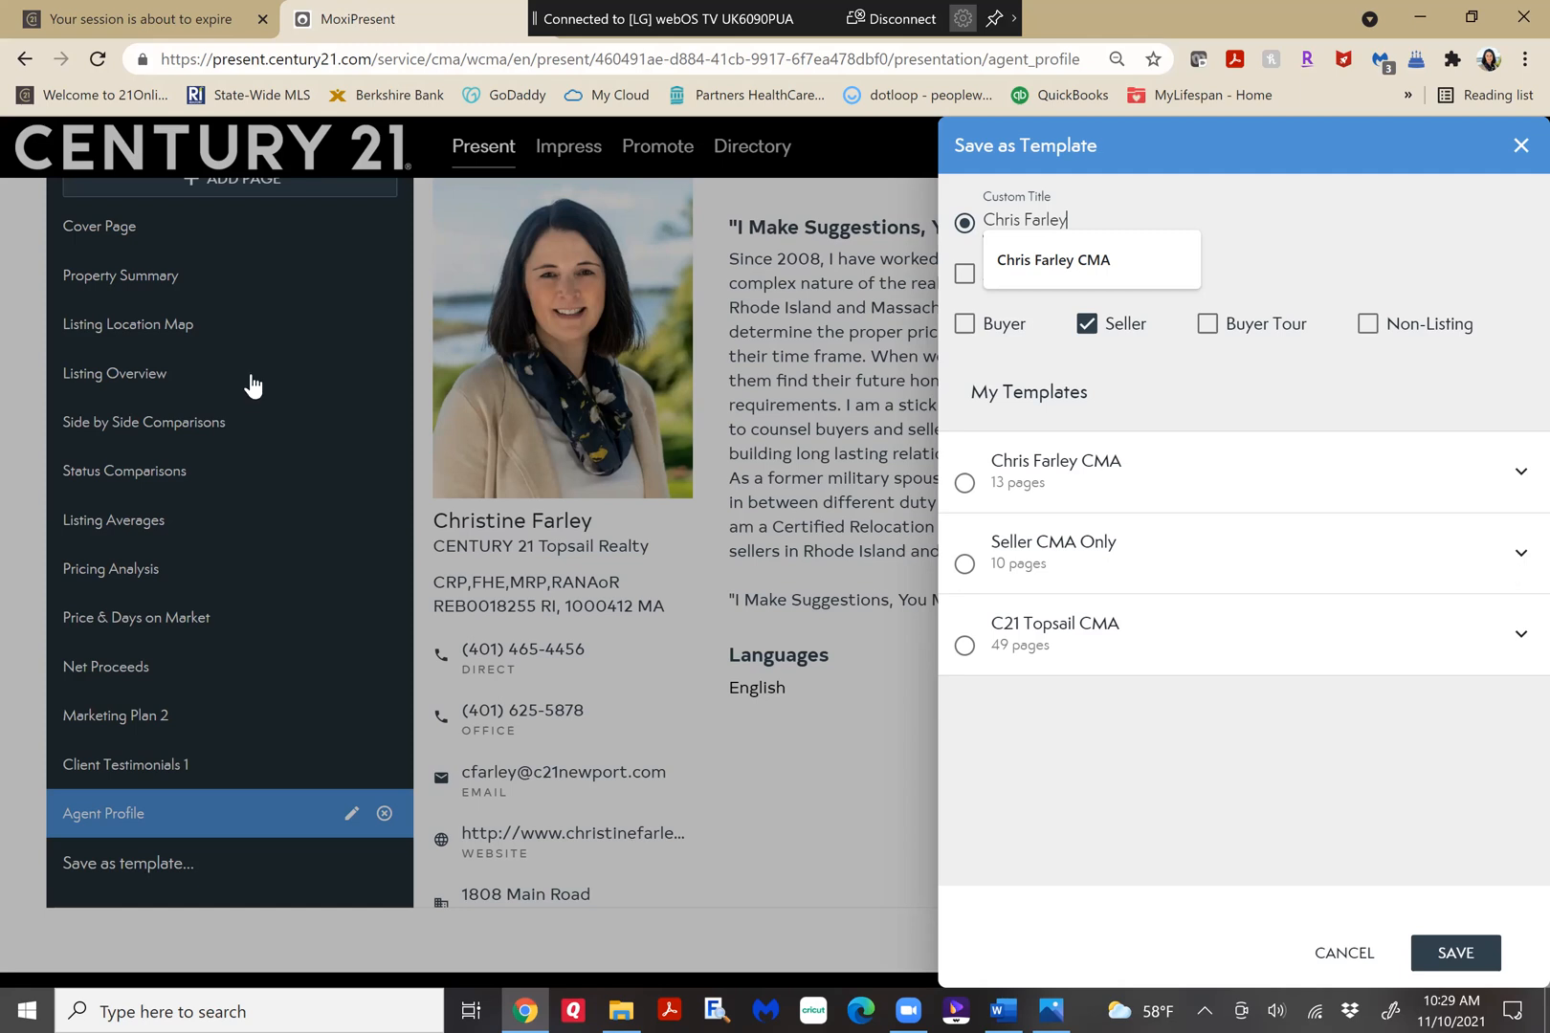
key(Return)
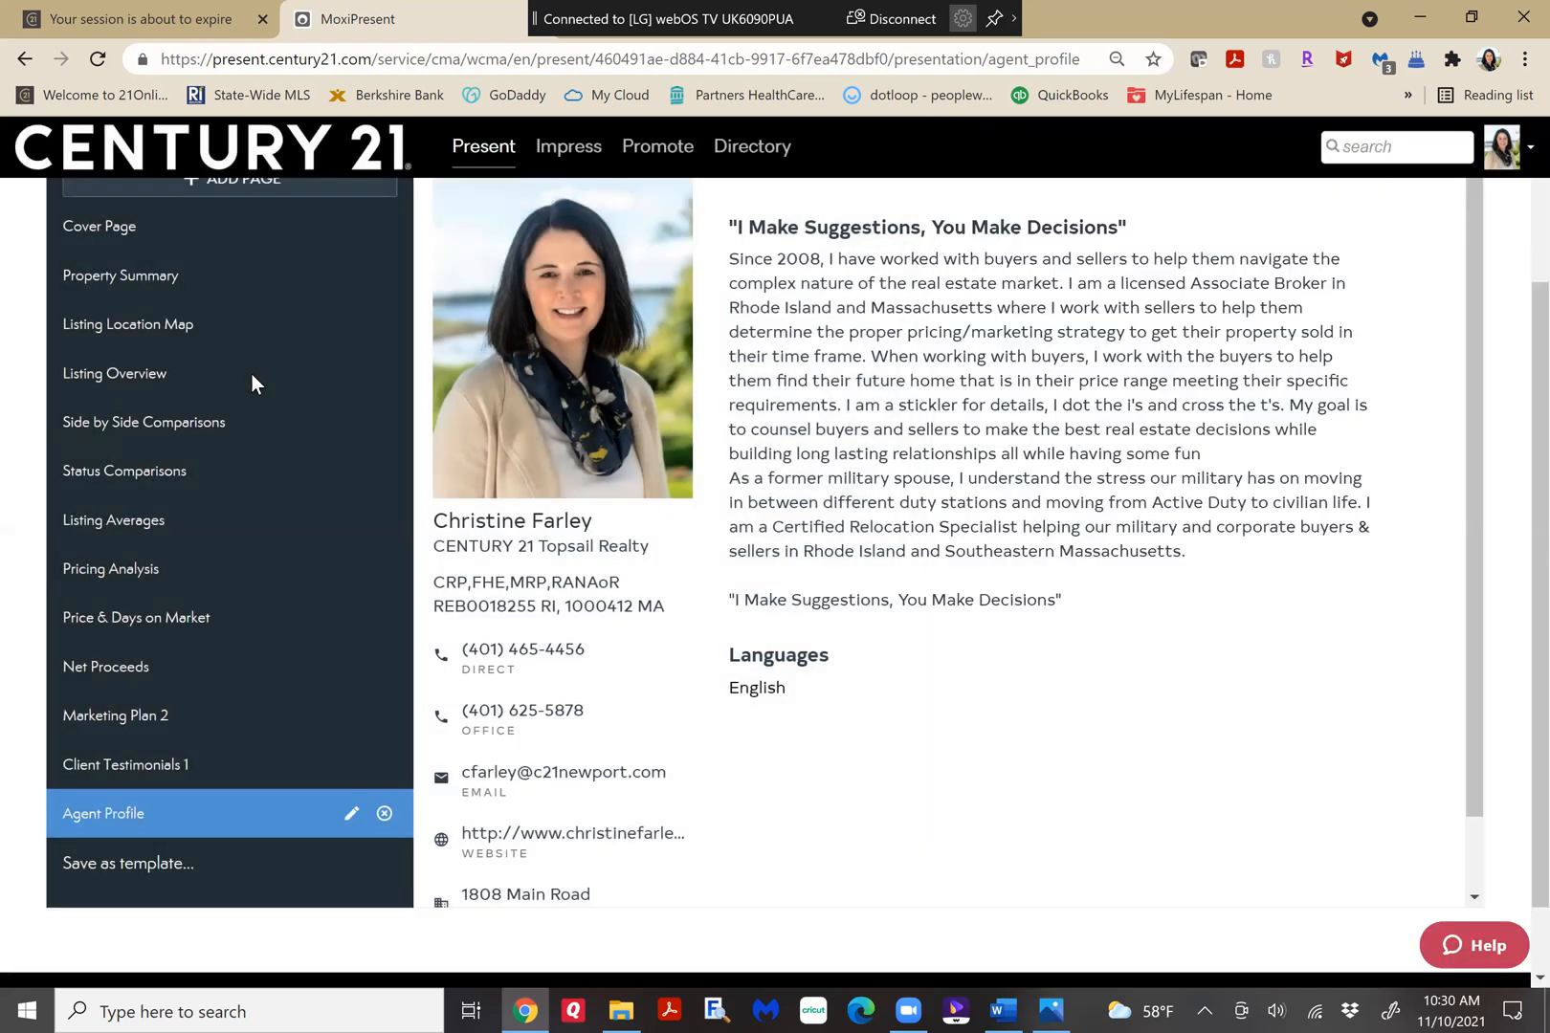
scroll(252, 374, up, 2)
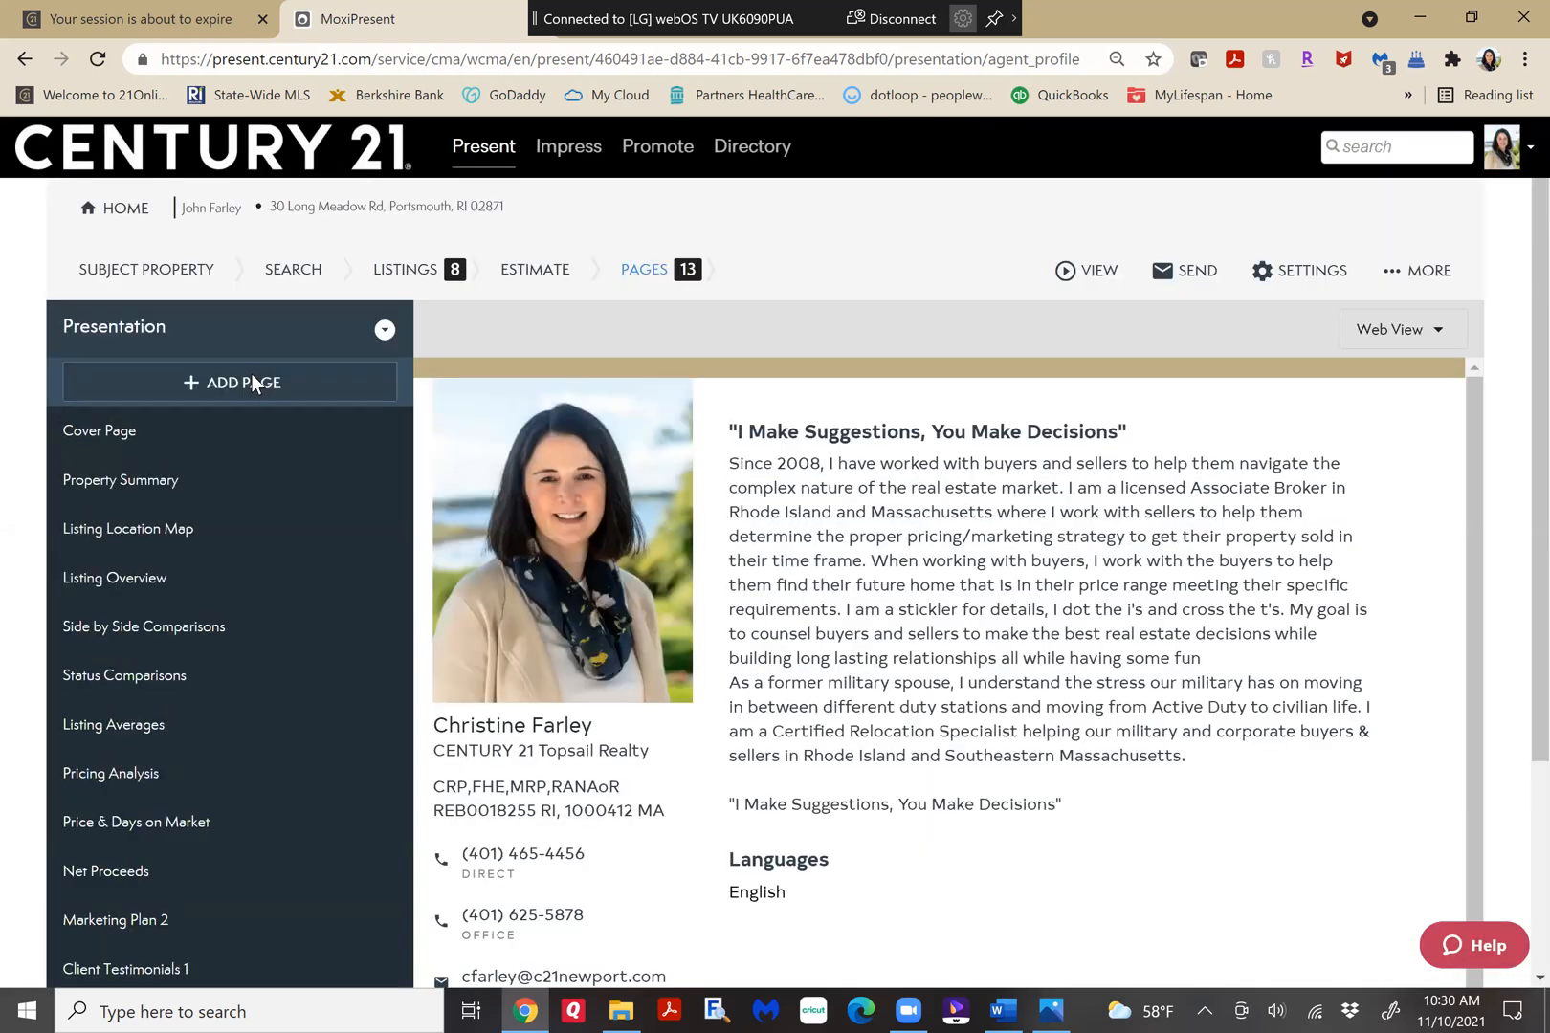
Browse the page library from the report pages to the CENTURY 21 Real Estate LLC folder "CENTURY 21 Listing Presentation: Tablet".
click(252, 381)
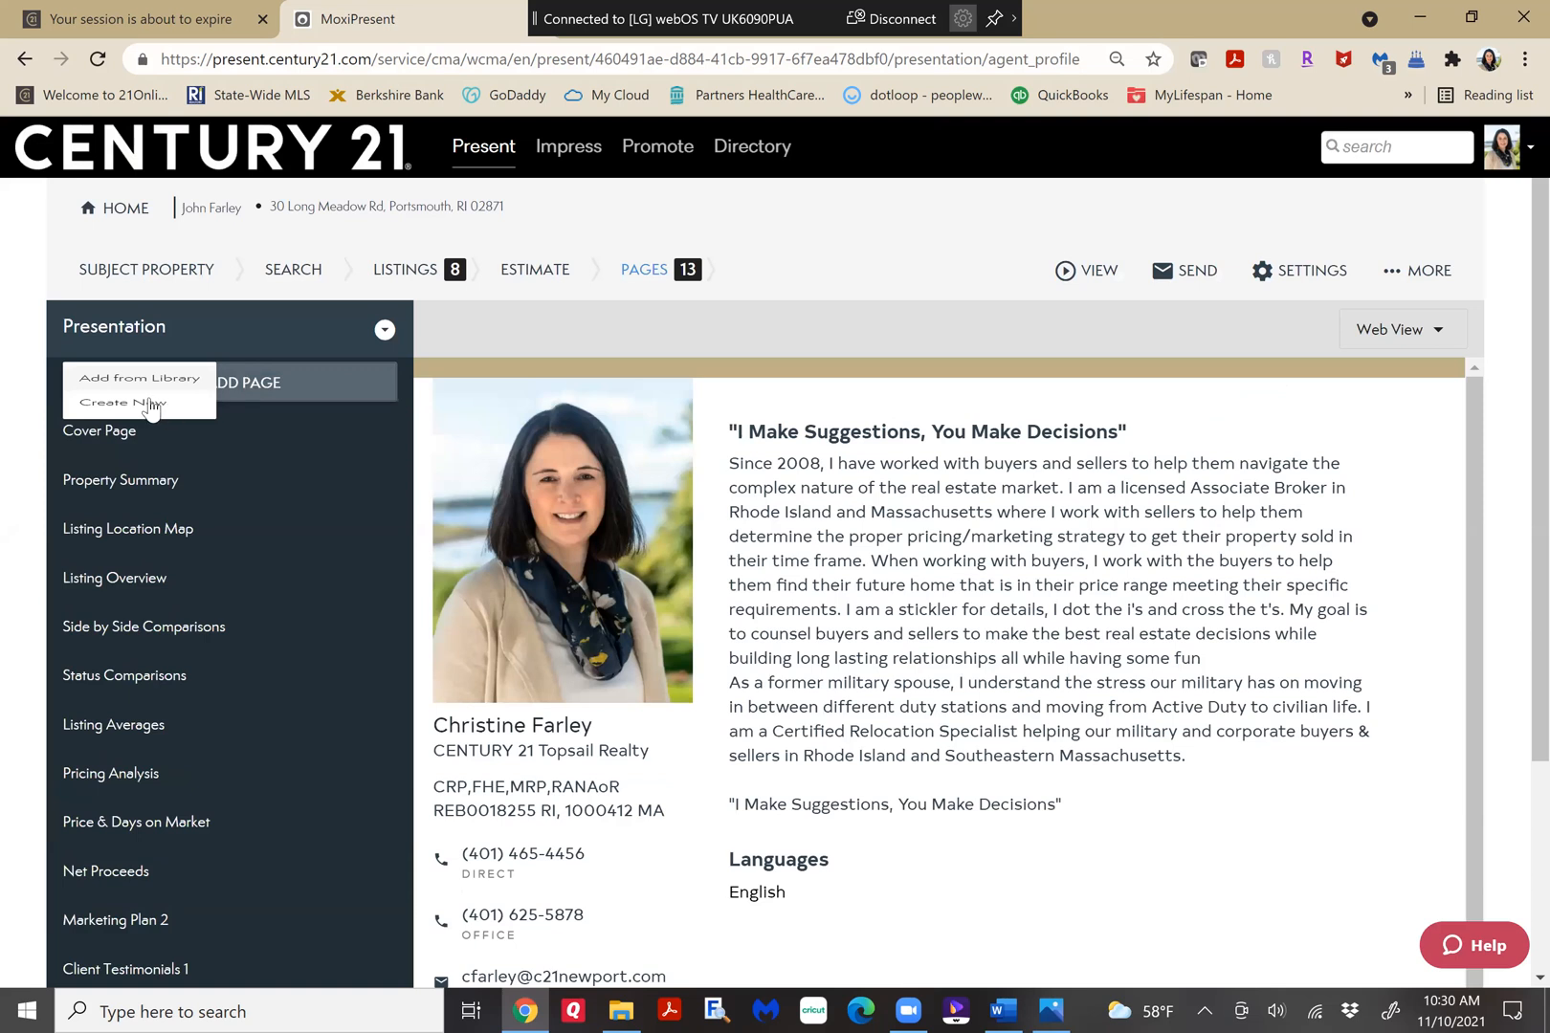
click(150, 402)
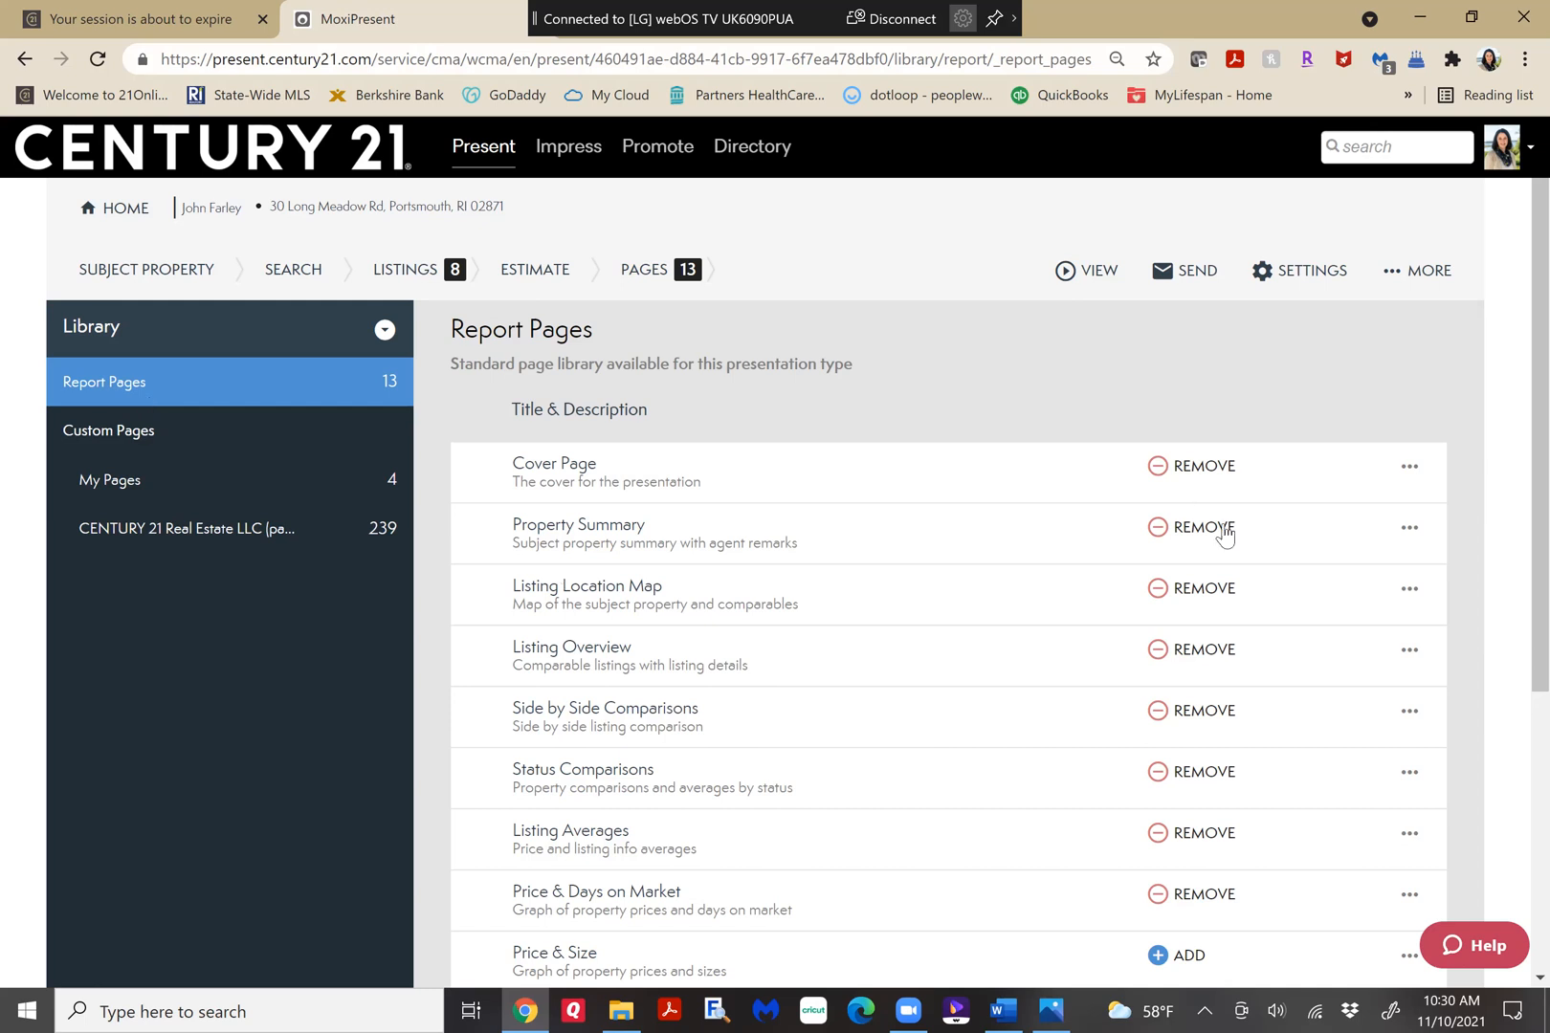
scroll(484, 519, down, 2)
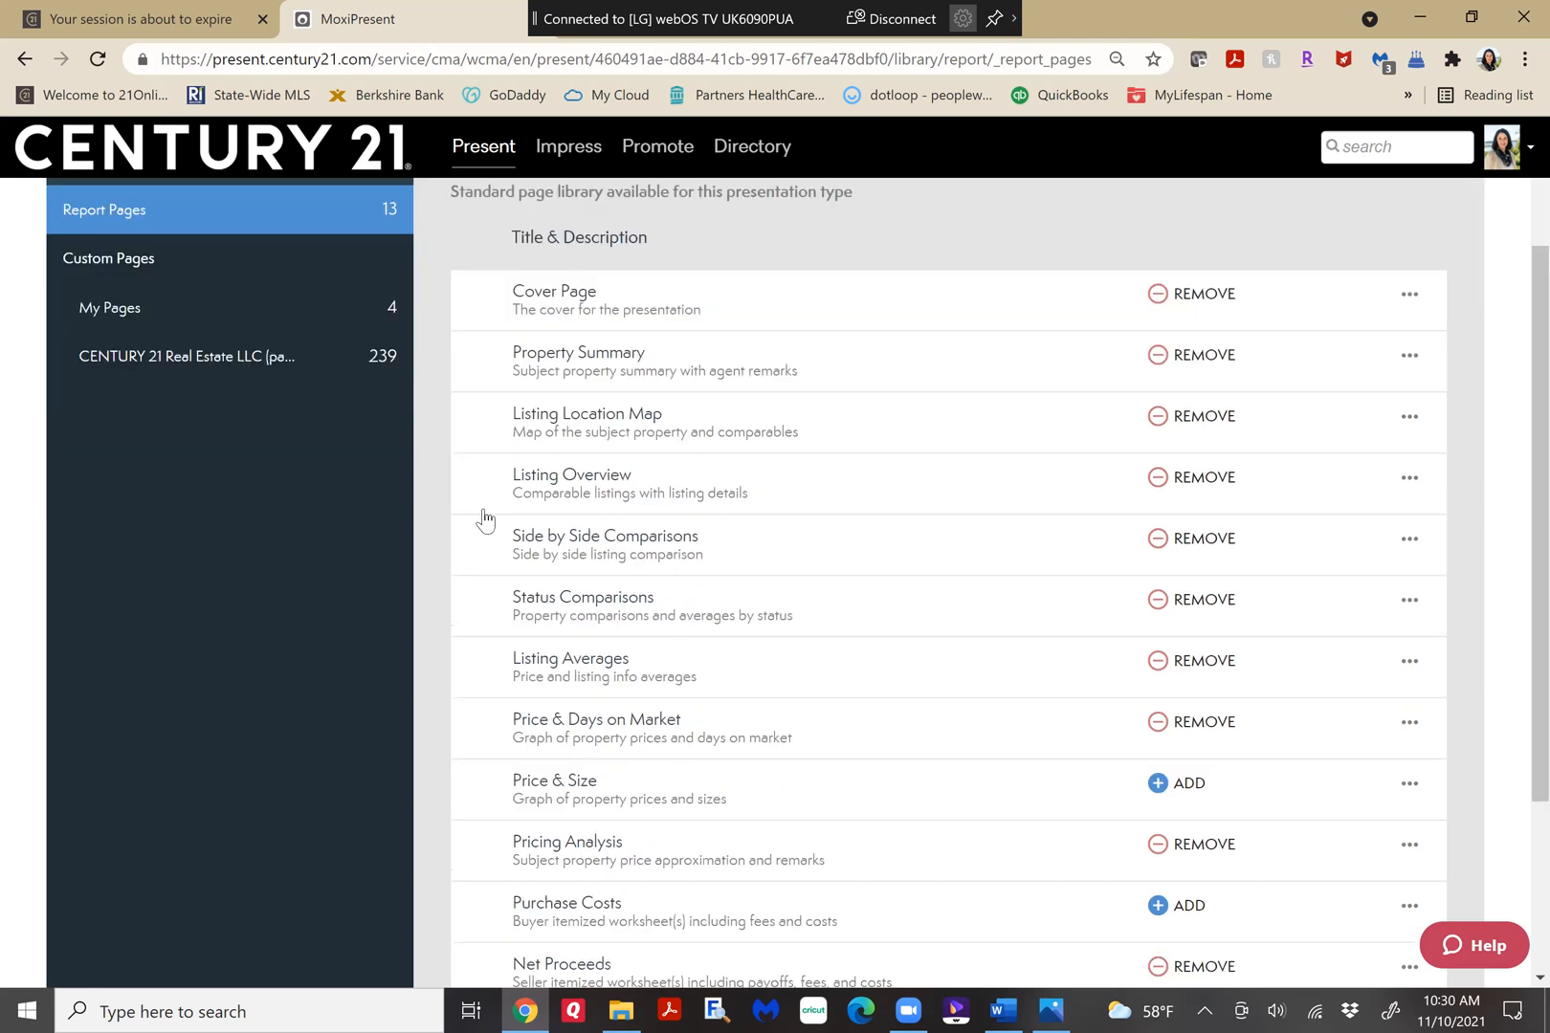
click(276, 359)
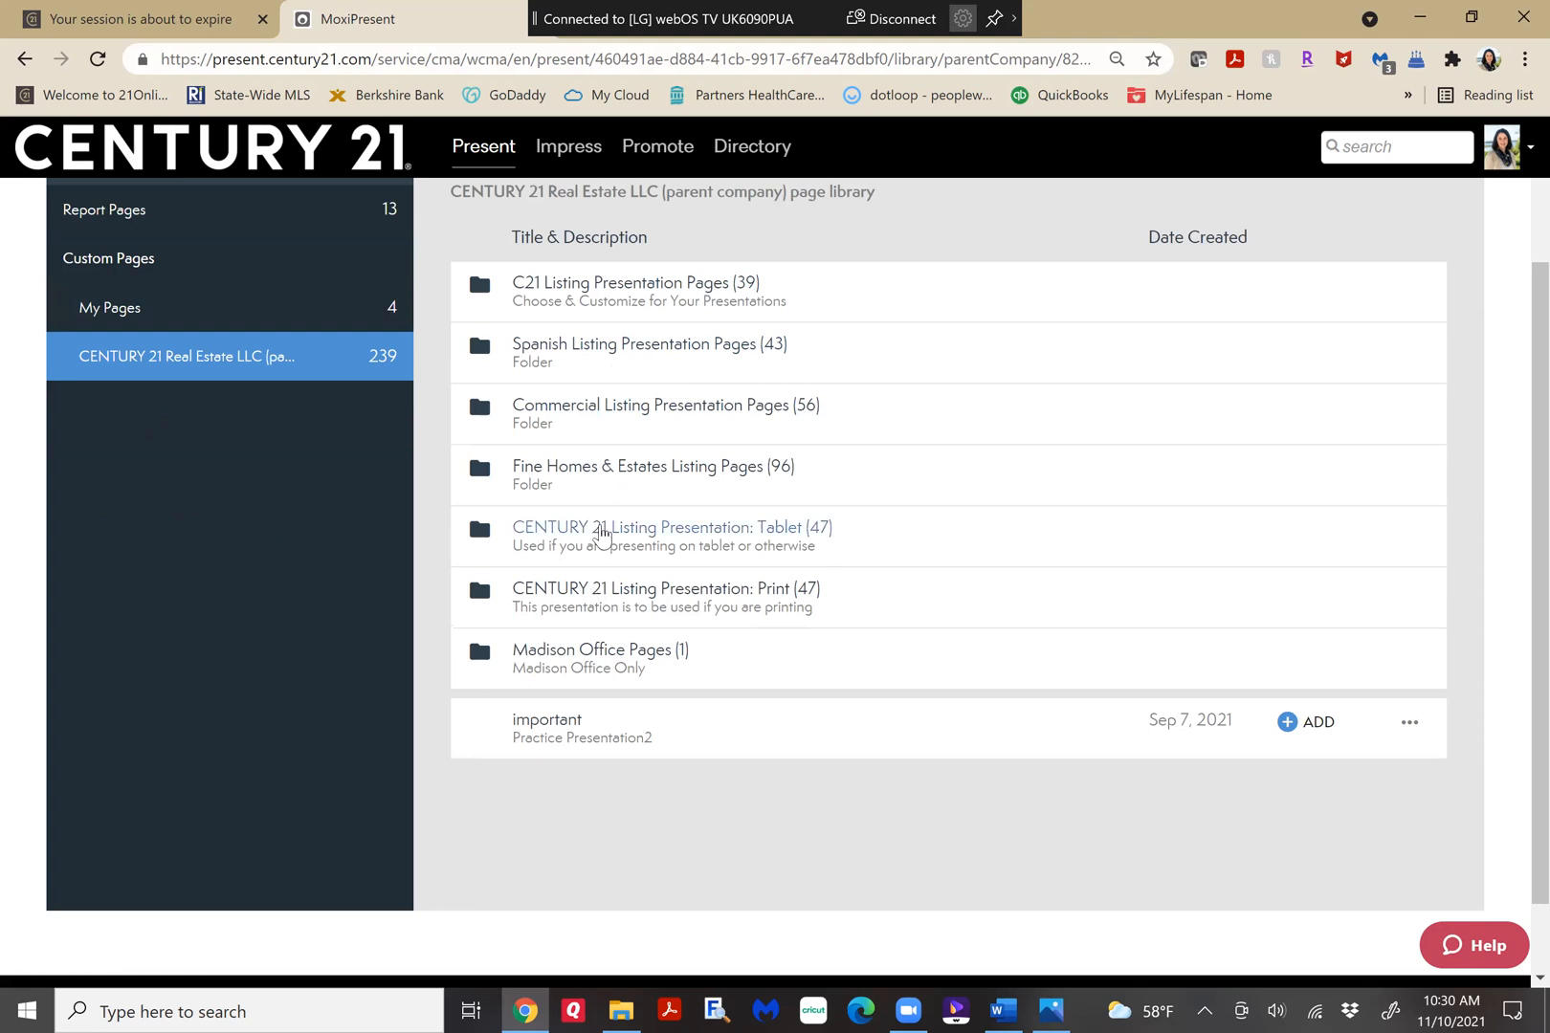
click(601, 528)
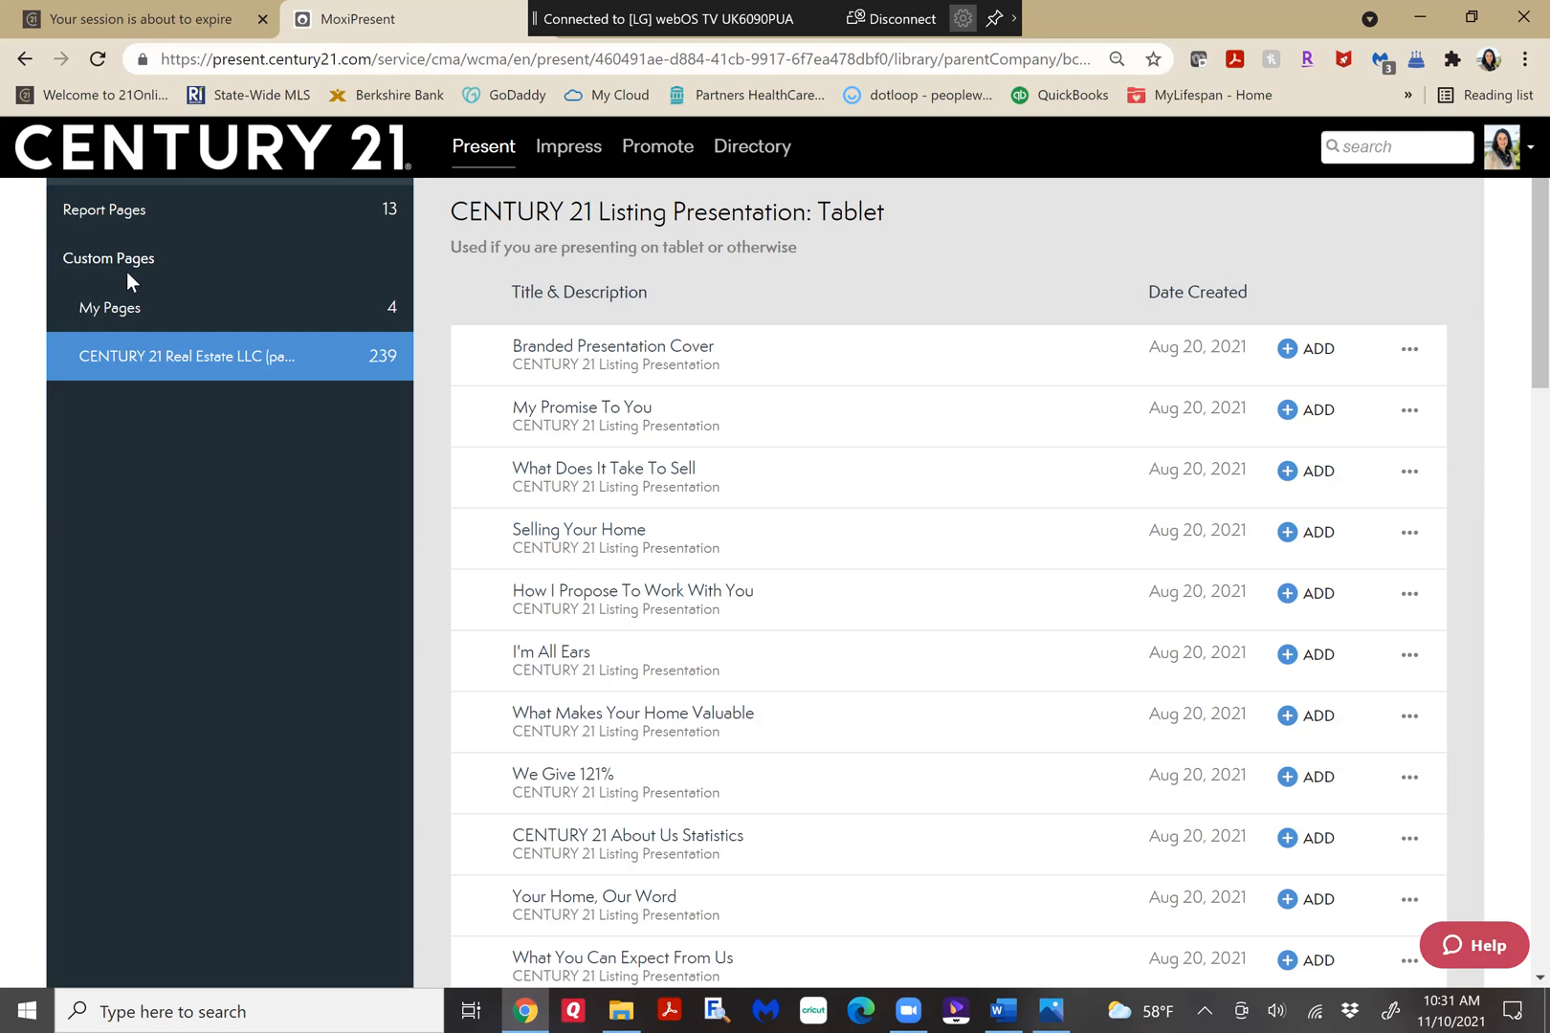
Review the custom pages in the My Pages library, and return to the presentation's page list.
click(85, 310)
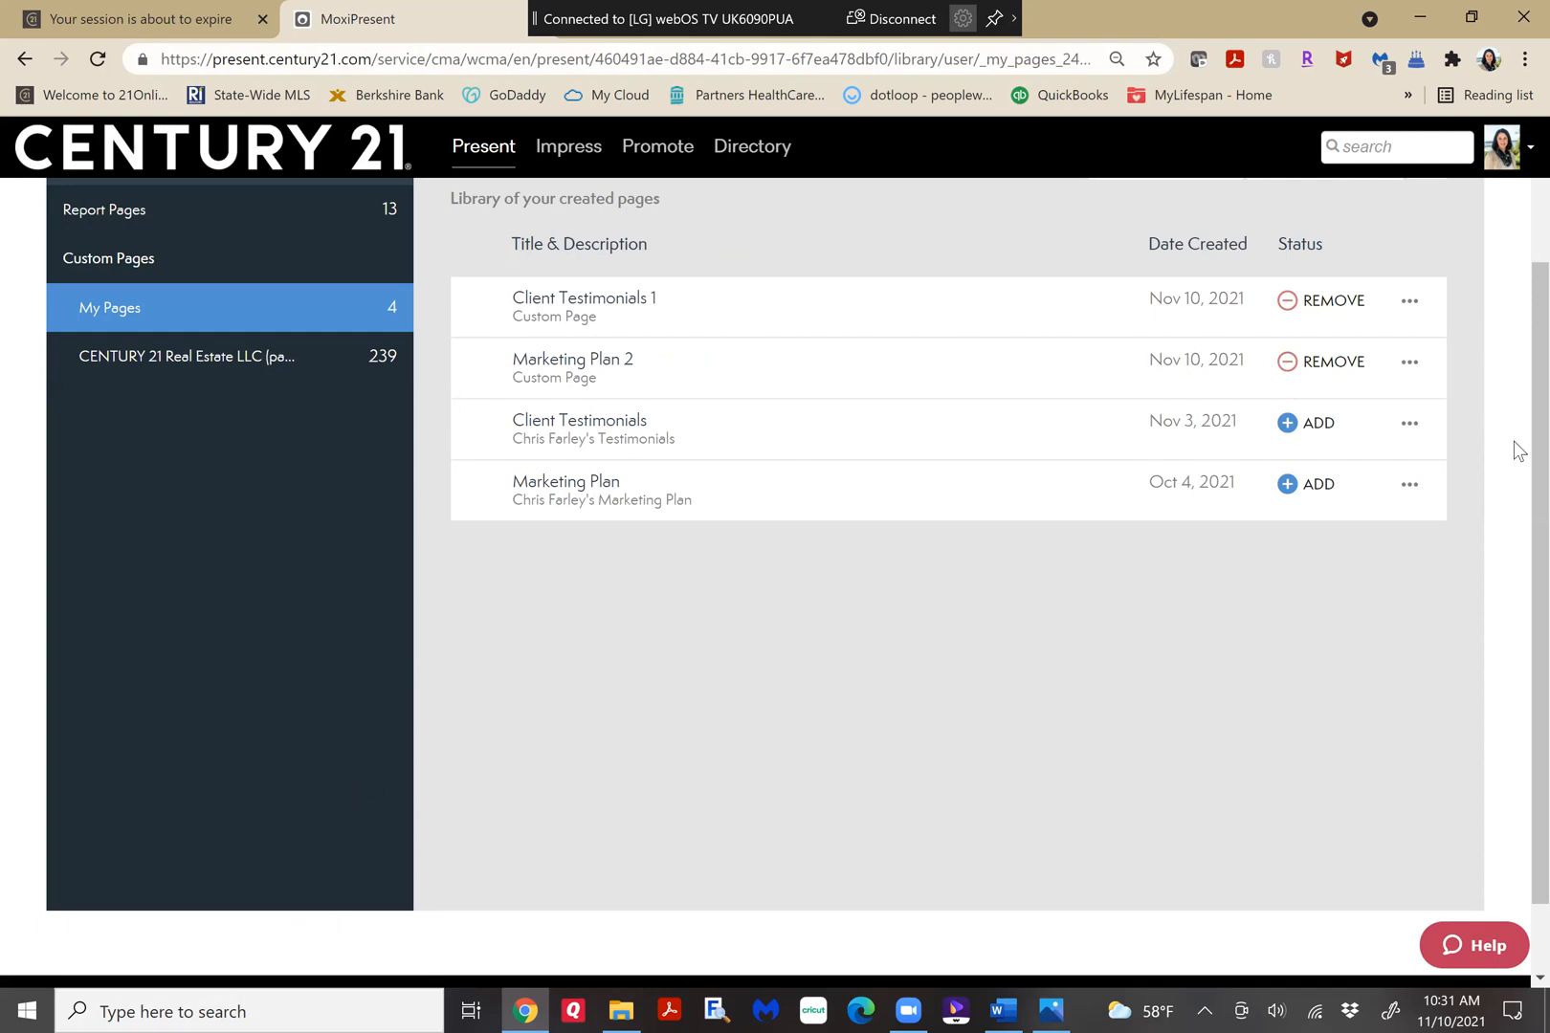
scroll(1512, 248, up, 2)
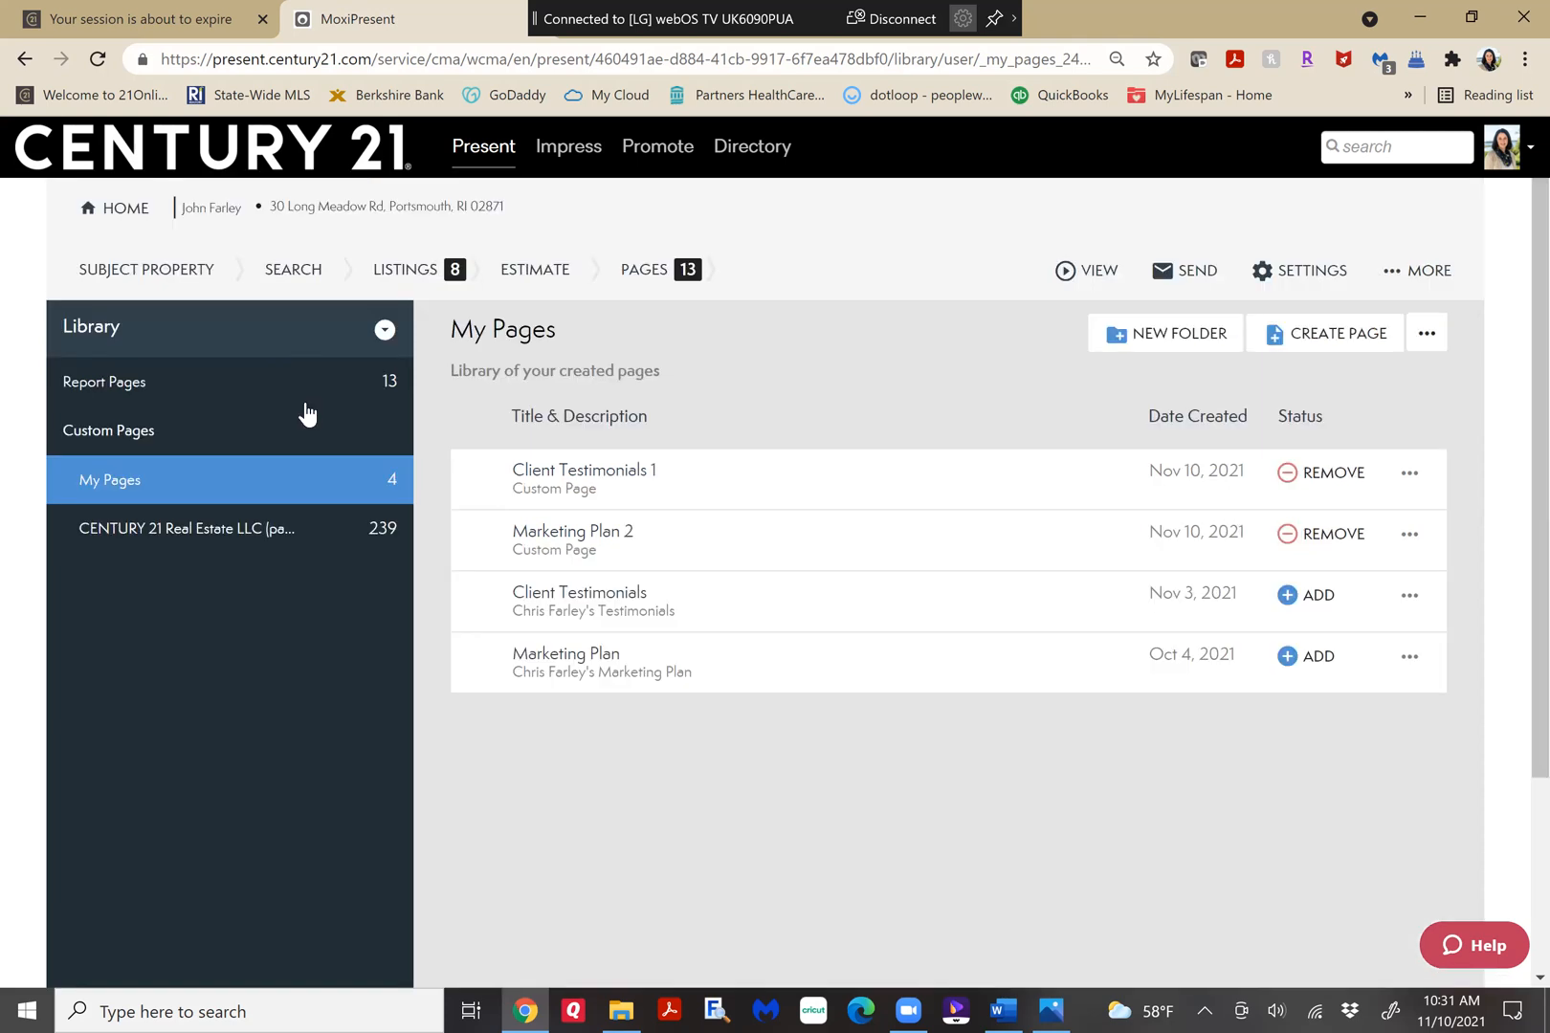
click(639, 272)
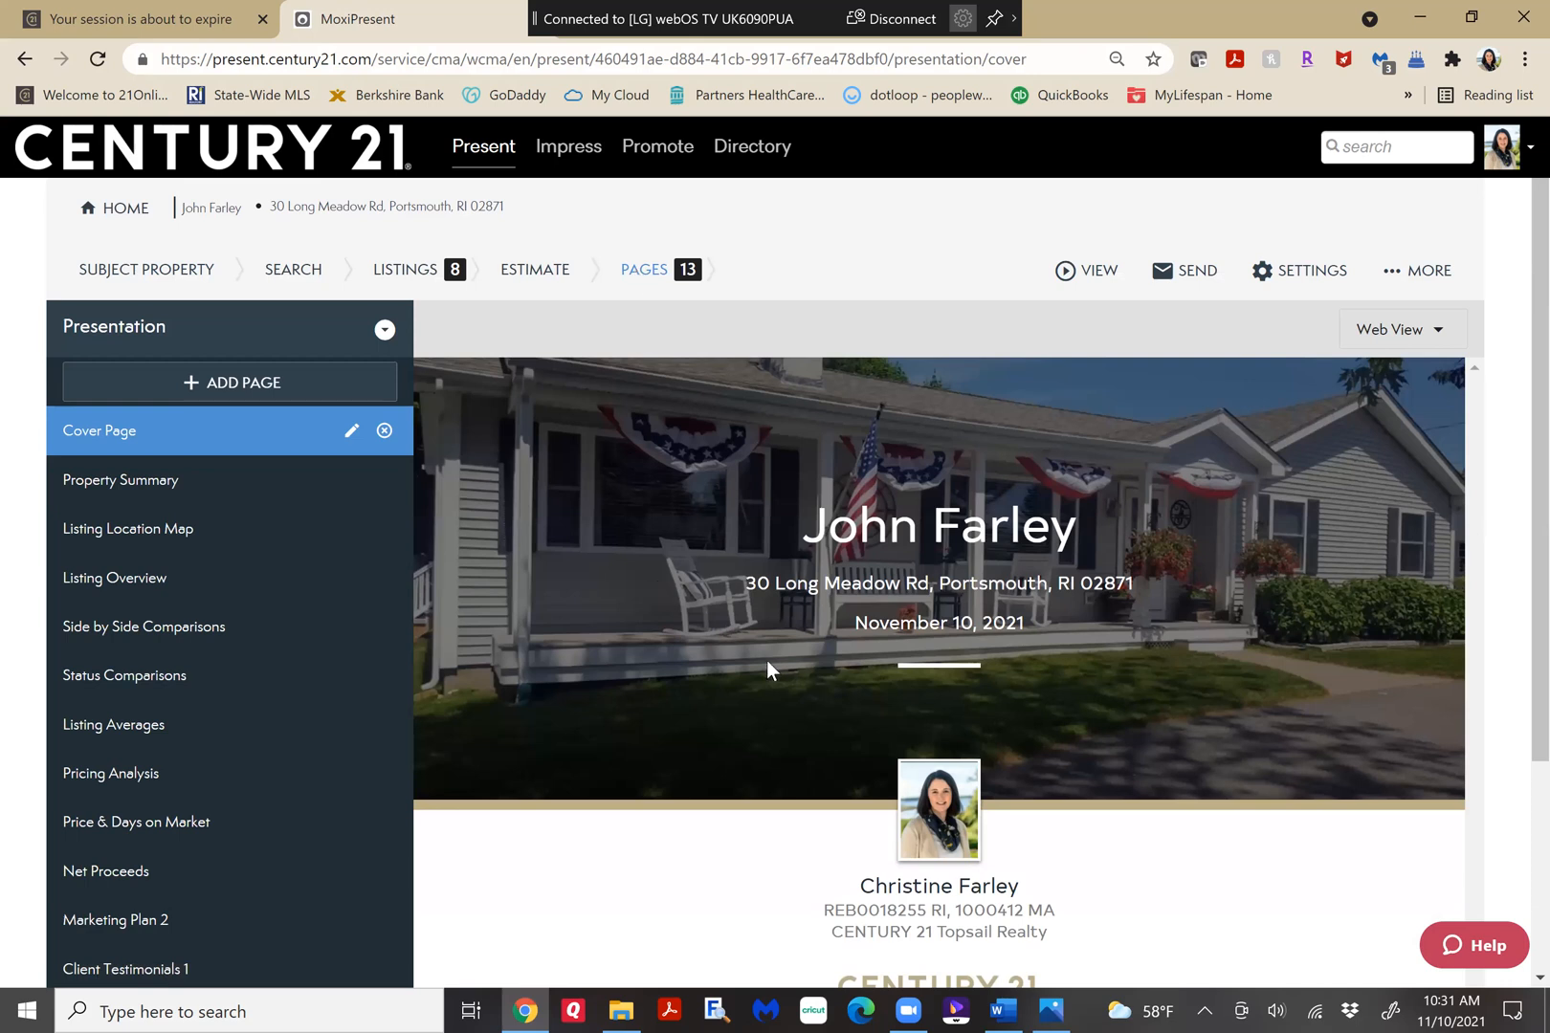
click(916, 1008)
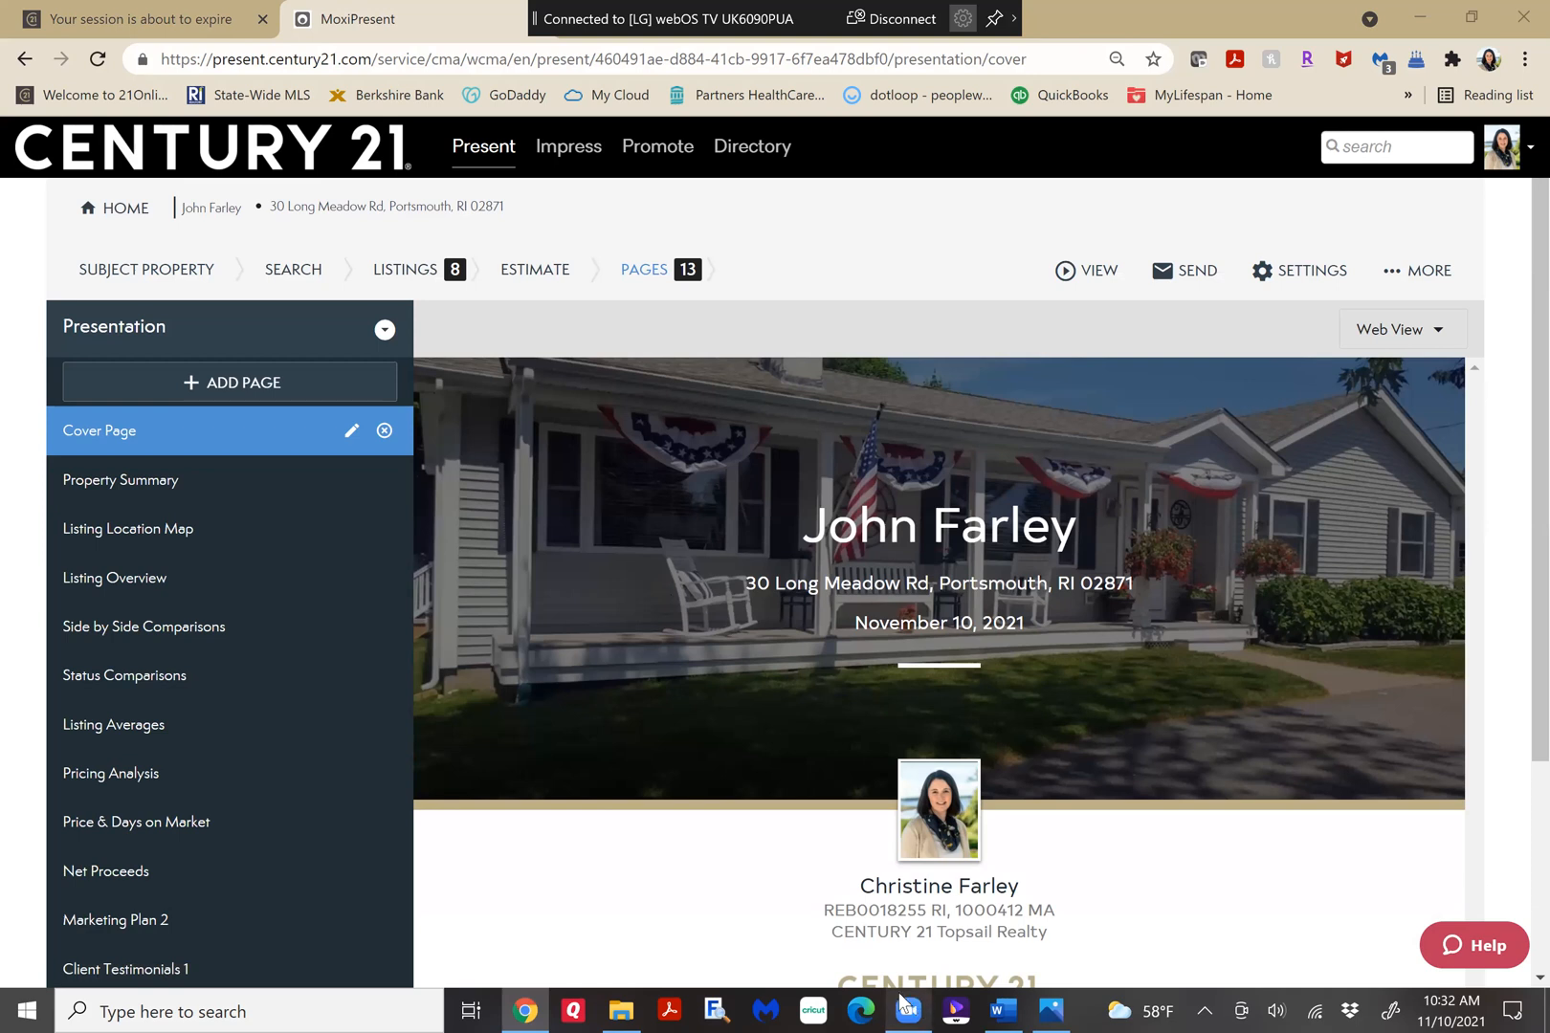